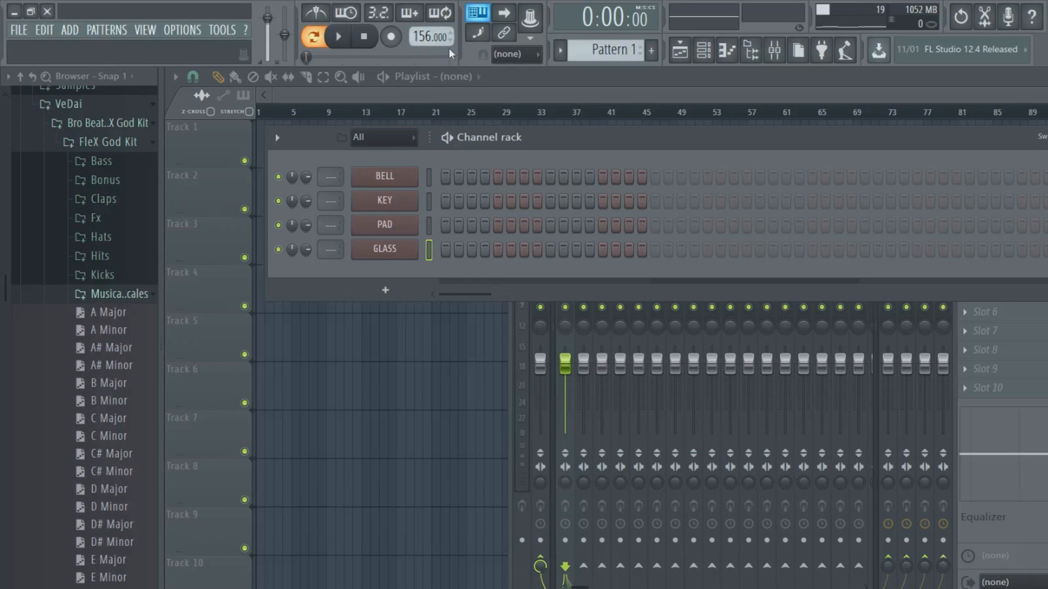
Import the C Minor scale MIDI file into a new Sampler channel, accepting all tracks and all channels.
drag(516, 142, 510, 136)
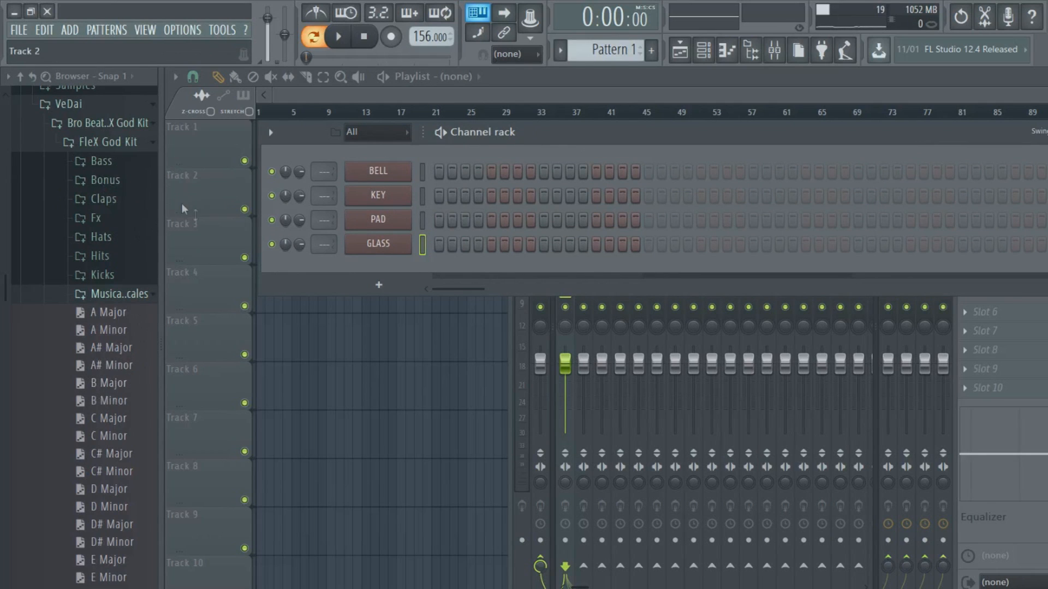
drag(88, 436, 374, 268)
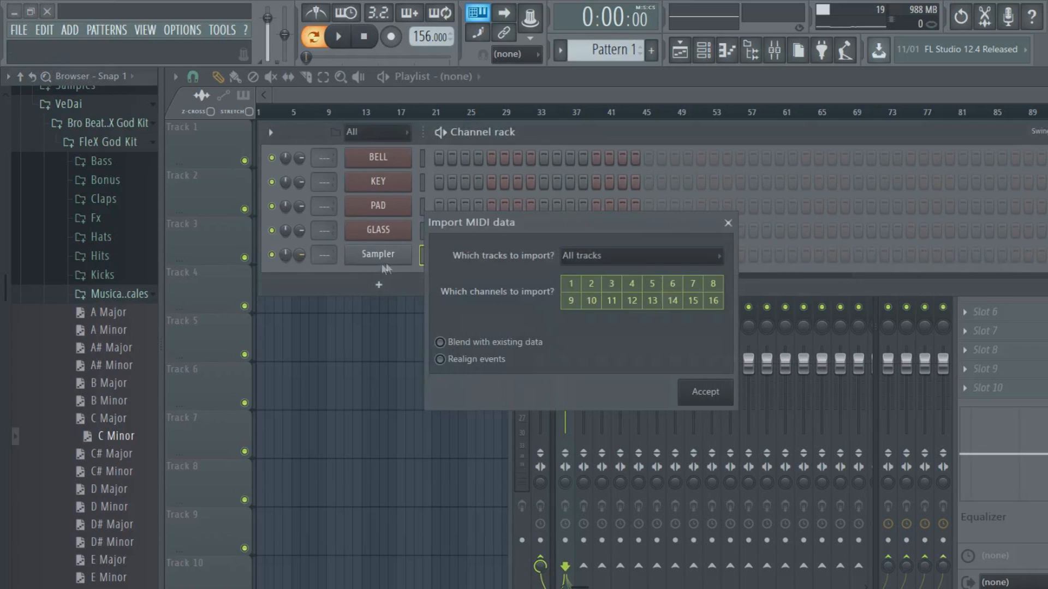
click(692, 385)
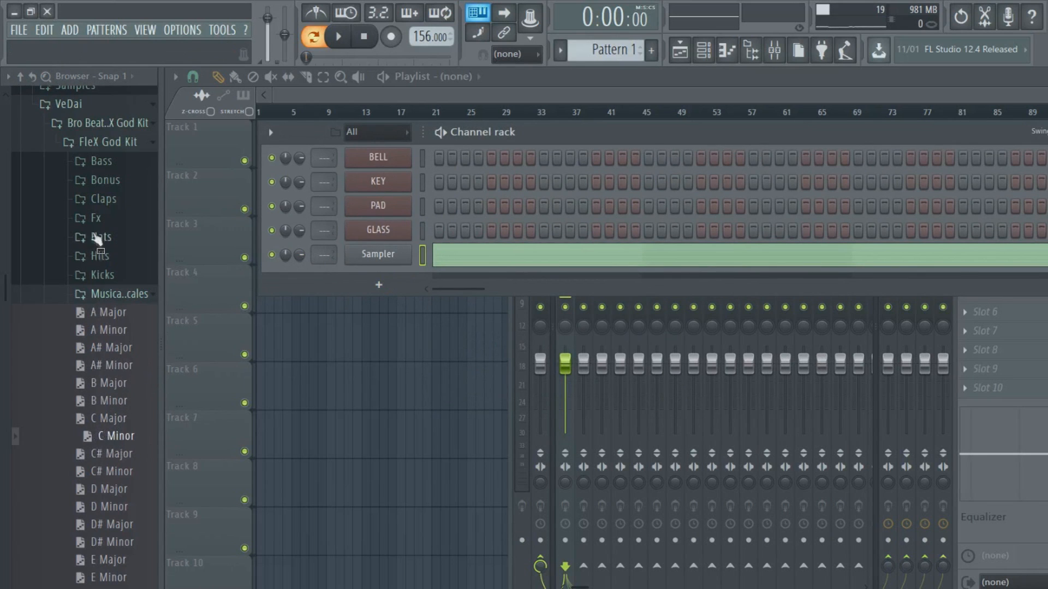
Expand the BroBeatz - NAV MiniKit folder inside BbTV Kits and widen the browser enough to read the folder names.
scroll(93, 240, up, 4)
click(86, 317)
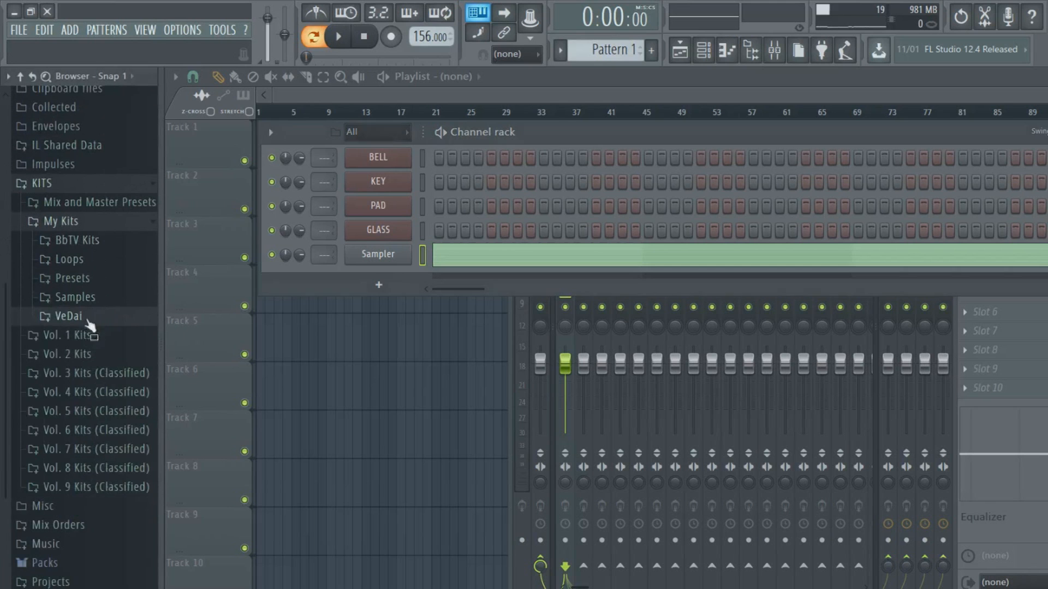
click(85, 239)
click(111, 394)
scroll(136, 374, down, 2)
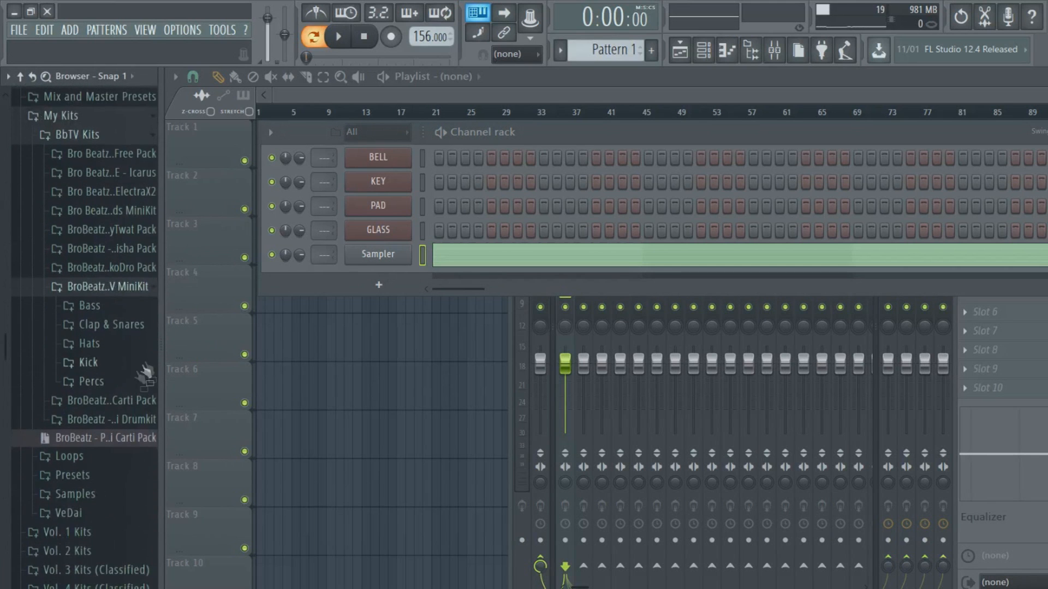
drag(159, 351, 196, 352)
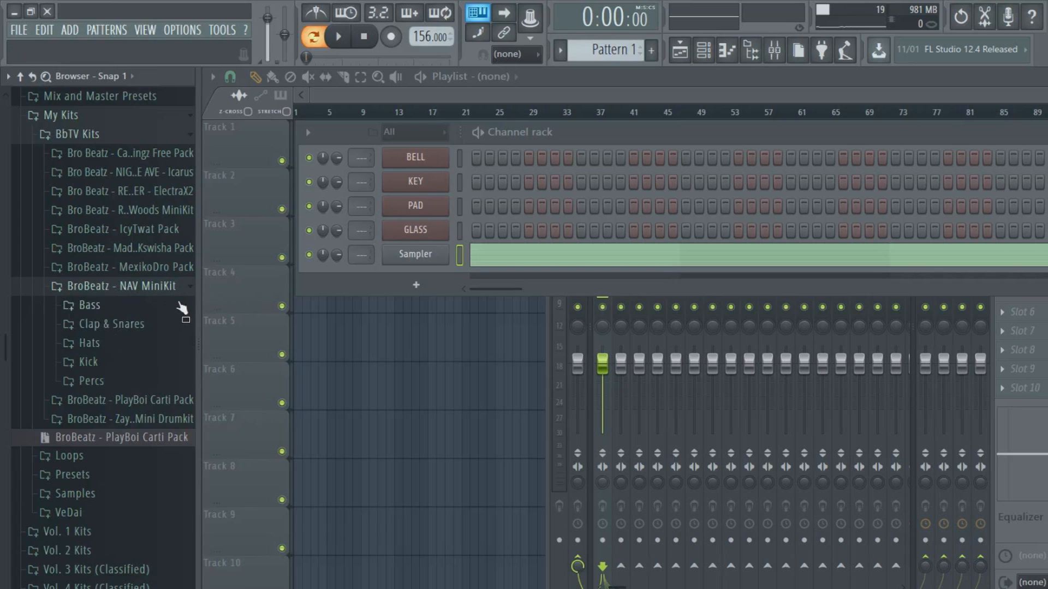
click(131, 305)
click(112, 308)
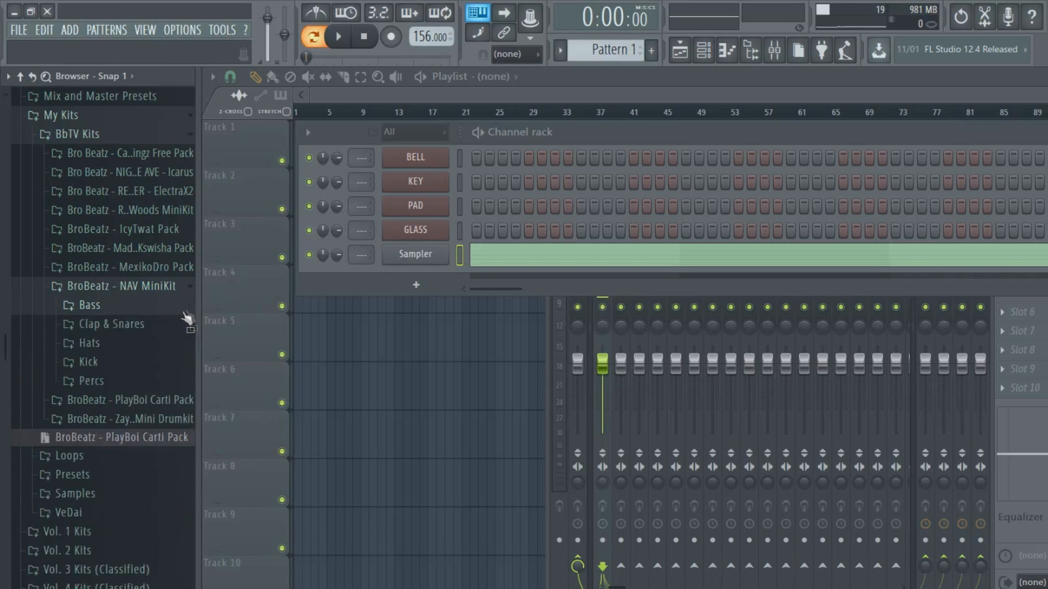
Enlarge the channel rack and look at the synth presets loaded on the BELL and KEY channels.
drag(375, 292, 362, 332)
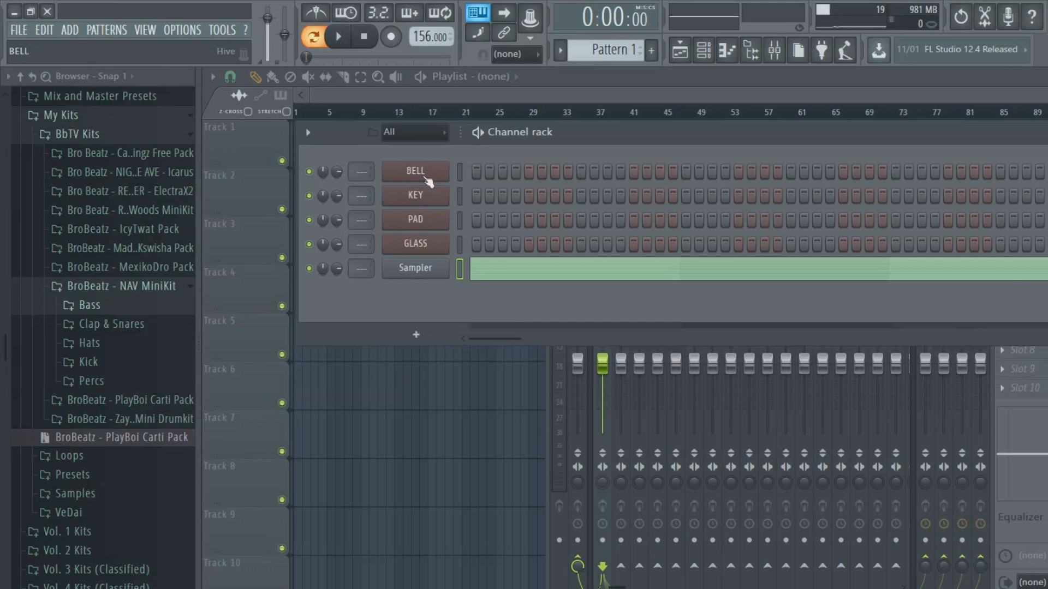
click(428, 181)
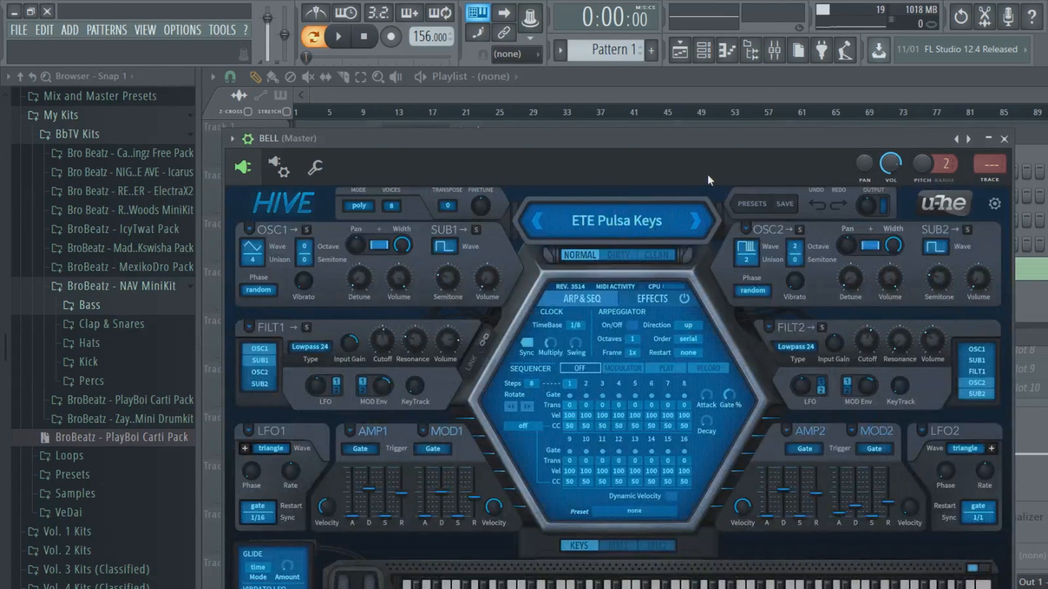
click(1003, 140)
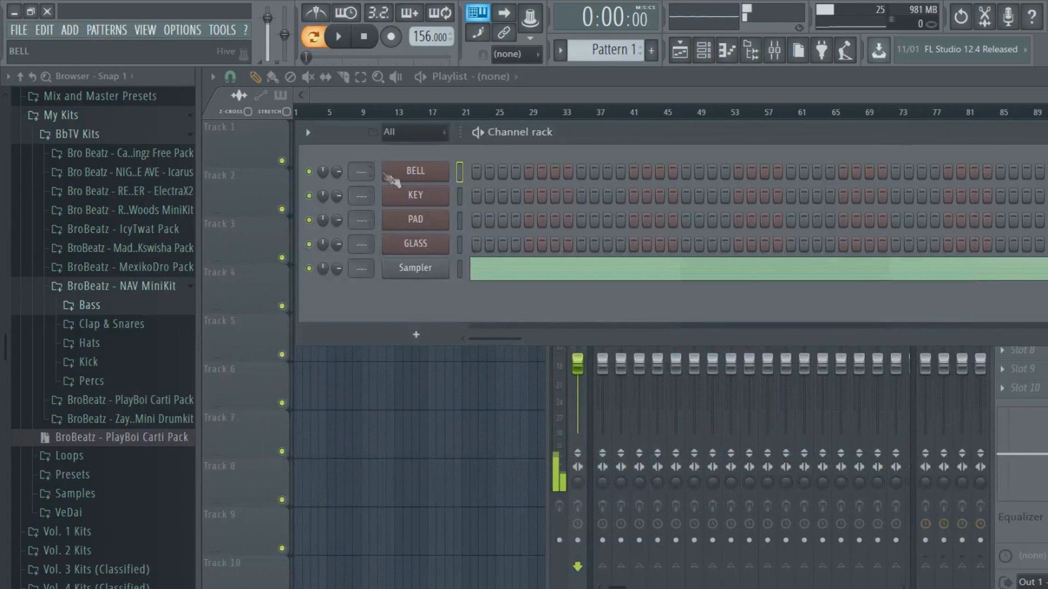
click(427, 205)
drag(568, 119, 613, 132)
click(1030, 131)
Open the PAD channel's synth and audition its preset with a few notes.
click(426, 224)
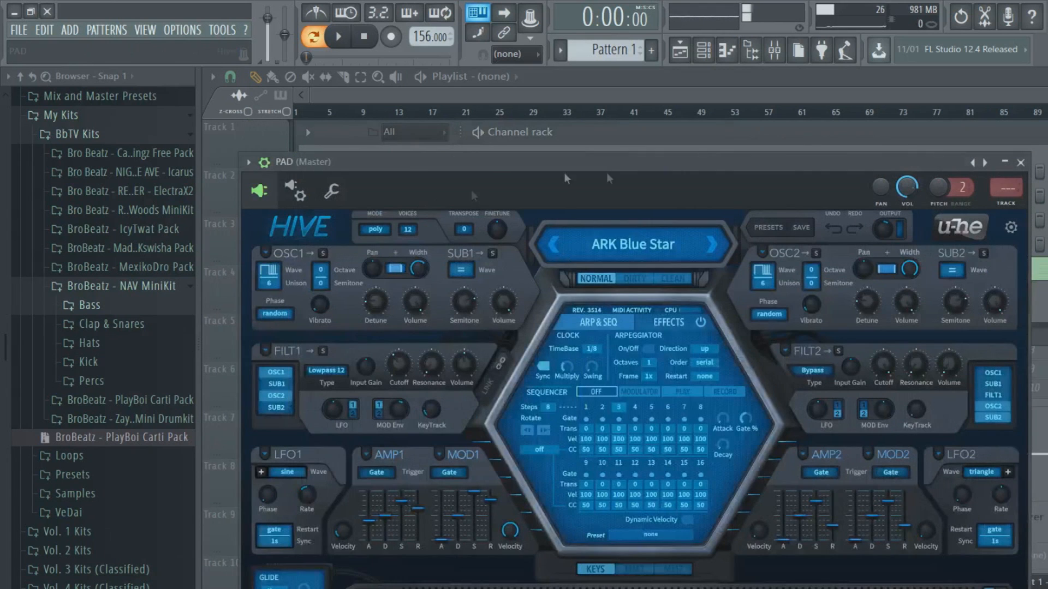
key(n)
key(v)
key(b)
key(v)
click(1020, 162)
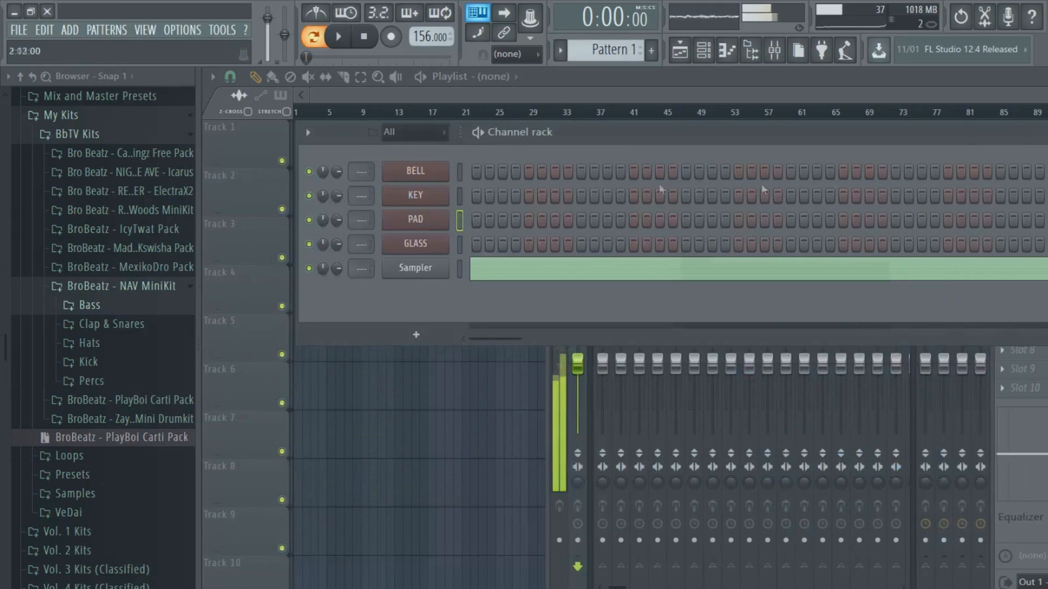
Open the GLASS channel's synth and audition its preset by playing a short run of notes.
click(410, 246)
key(c)
key(m)
key(b)
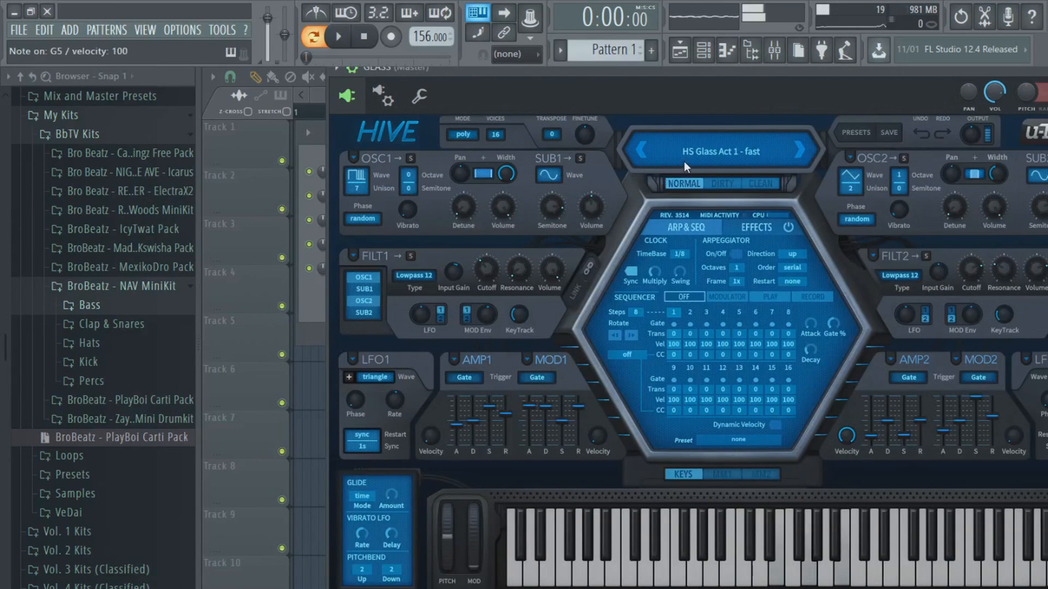
key(v)
key(period)
key(n)
key(c)
key(b)
key(comma)
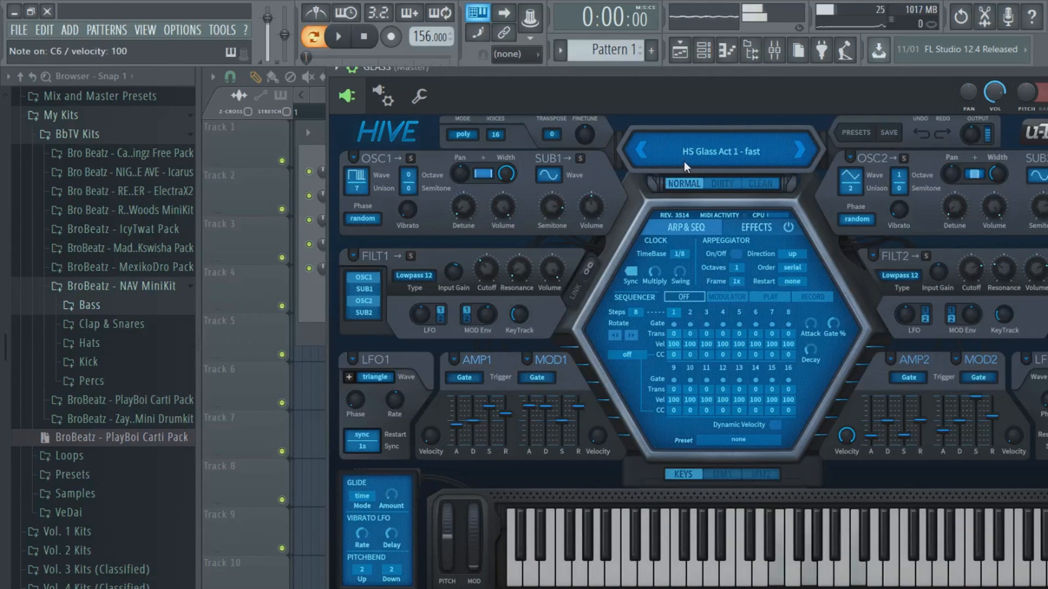
key(v)
key(m)
key(x)
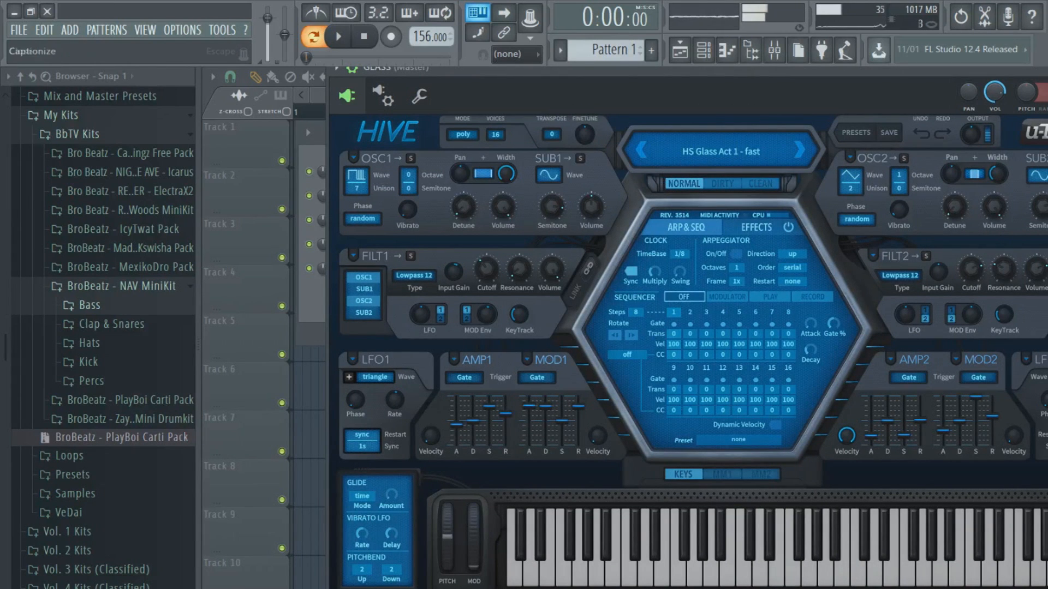
click(1045, 68)
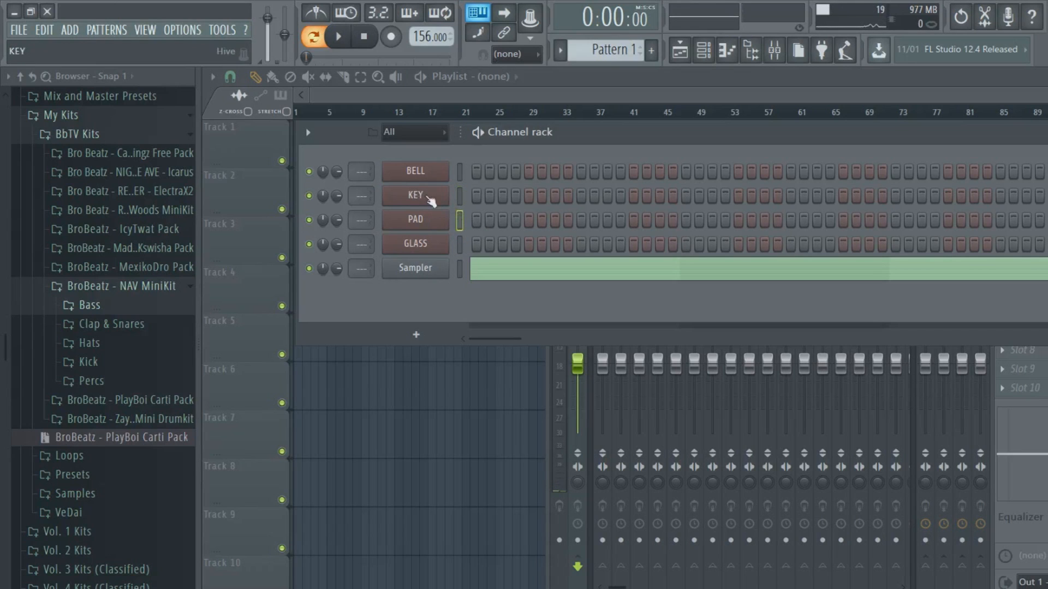
Move the KEY channel above BELL in the channel rack.
shift+scroll(430, 200, up, 1)
right_click(429, 173)
click(430, 173)
Route the KEY, BELL, PAD and GLASS channels to consecutive mixer tracks starting from Insert 2.
double_click(463, 177)
drag(461, 175, 462, 243)
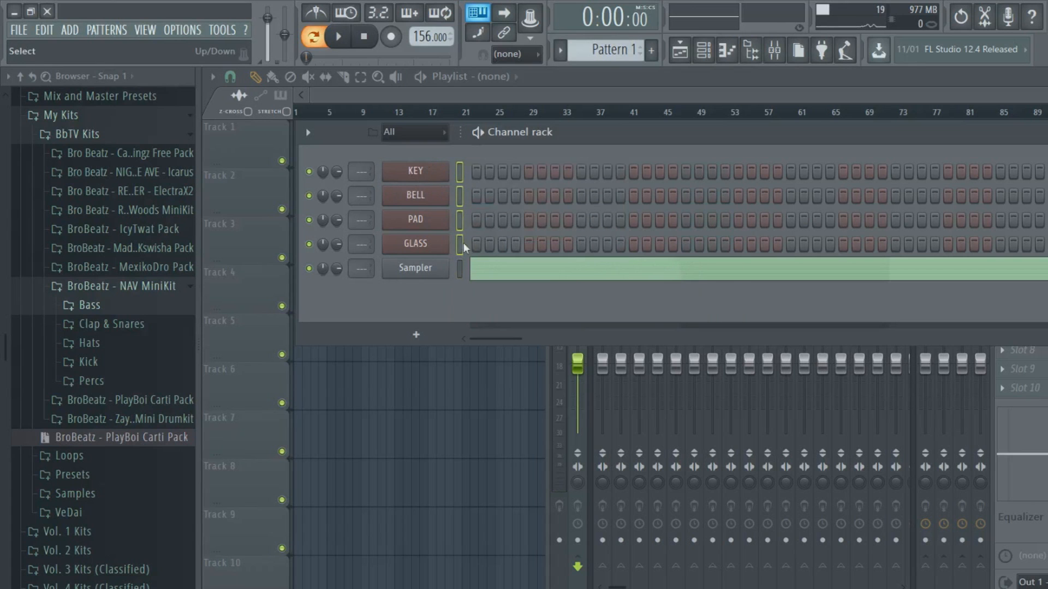
drag(772, 137, 775, 402)
click(619, 260)
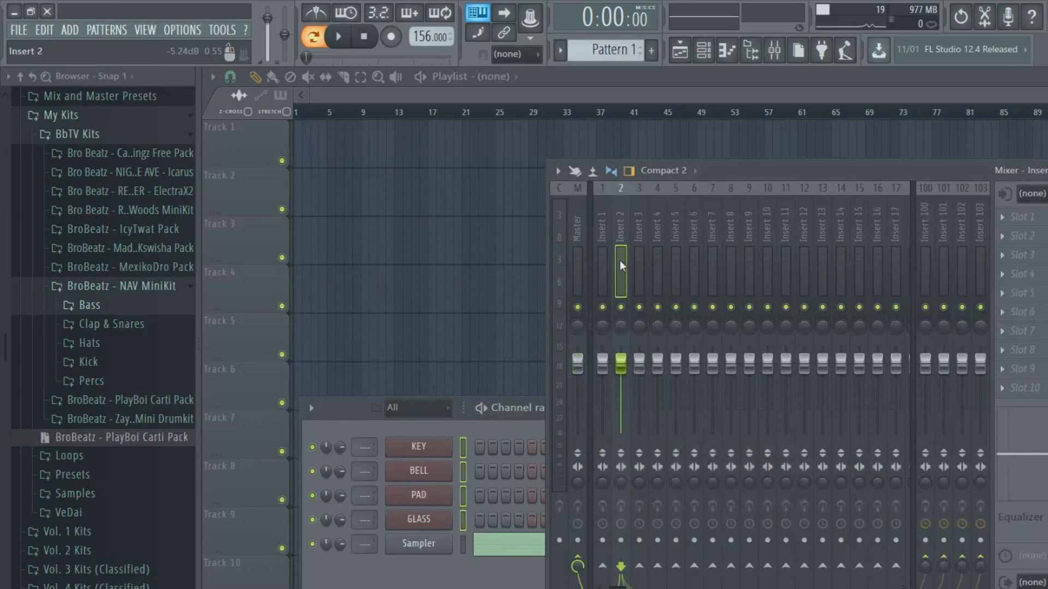
right_click(619, 260)
mouse_move(711, 306)
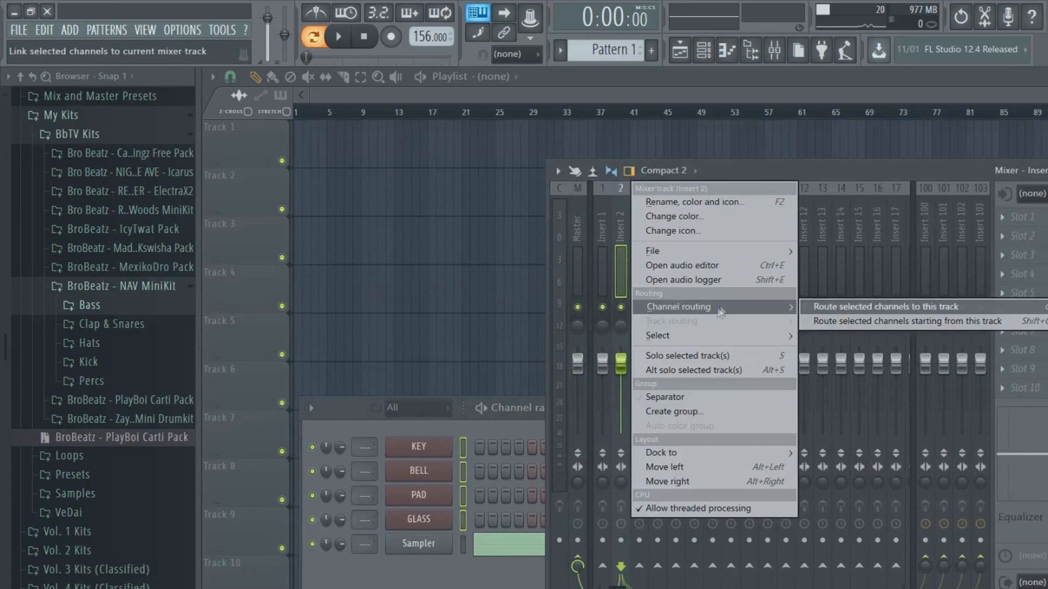
click(837, 313)
Route the KEY, BELL, PAD and GLASS mixer tracks to Insert 1 only.
click(604, 274)
drag(605, 274, 676, 270)
right_click(598, 270)
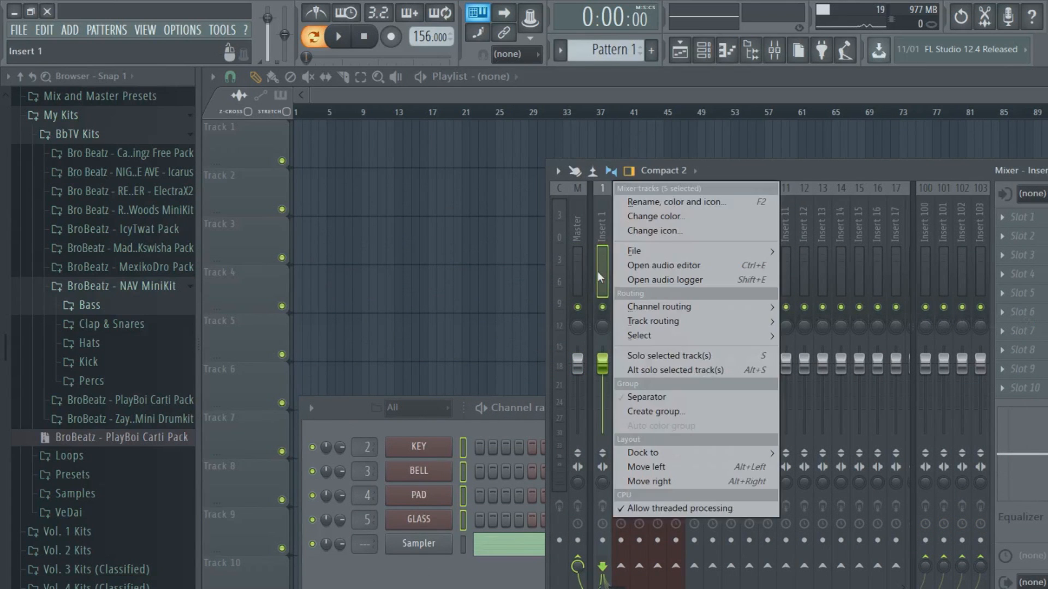
click(593, 269)
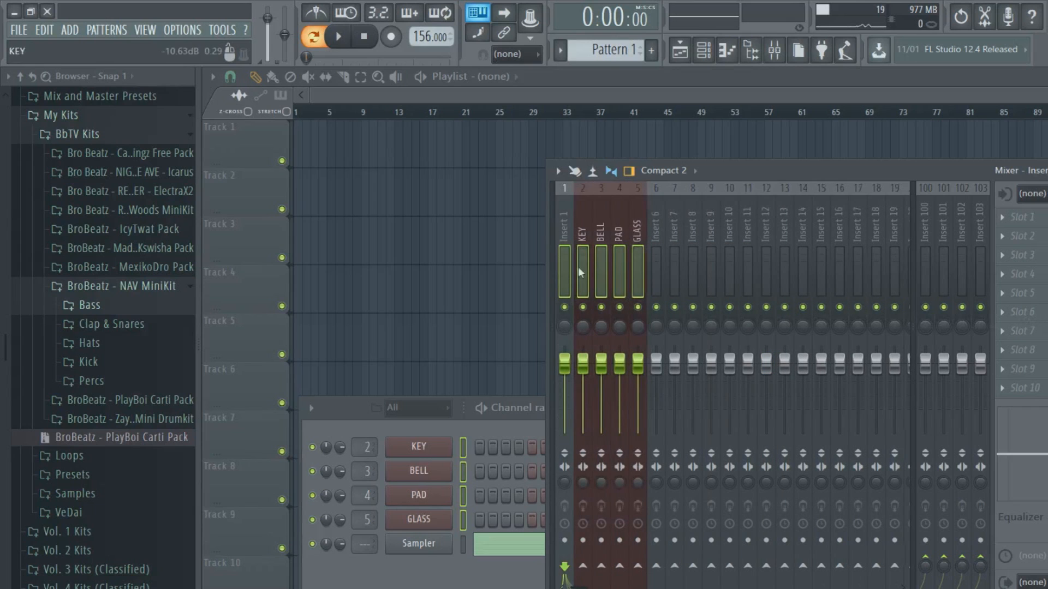
drag(564, 263, 640, 263)
right_click(562, 252)
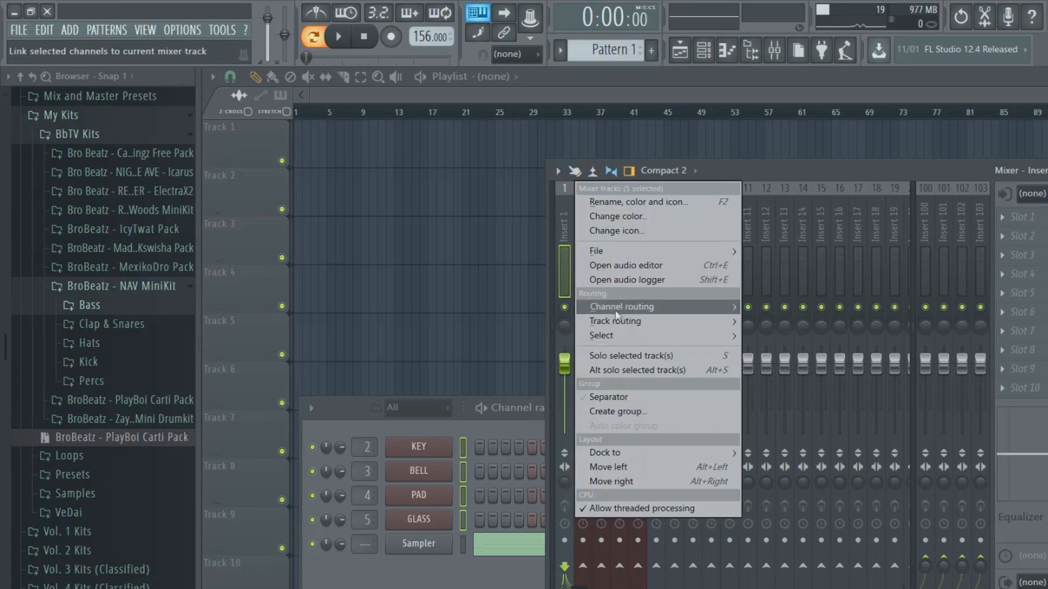
mouse_move(655, 321)
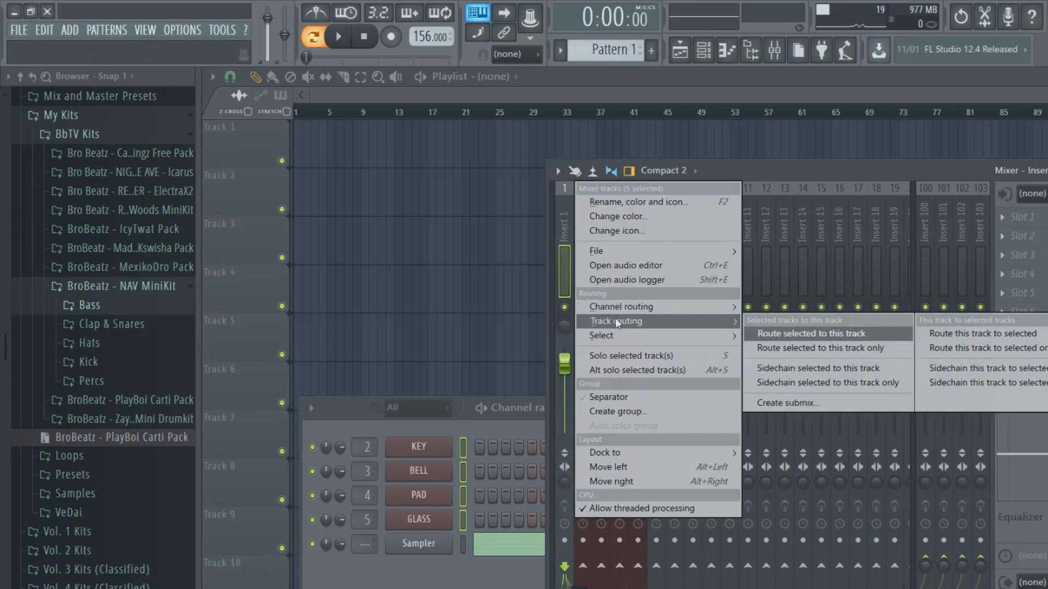
click(854, 355)
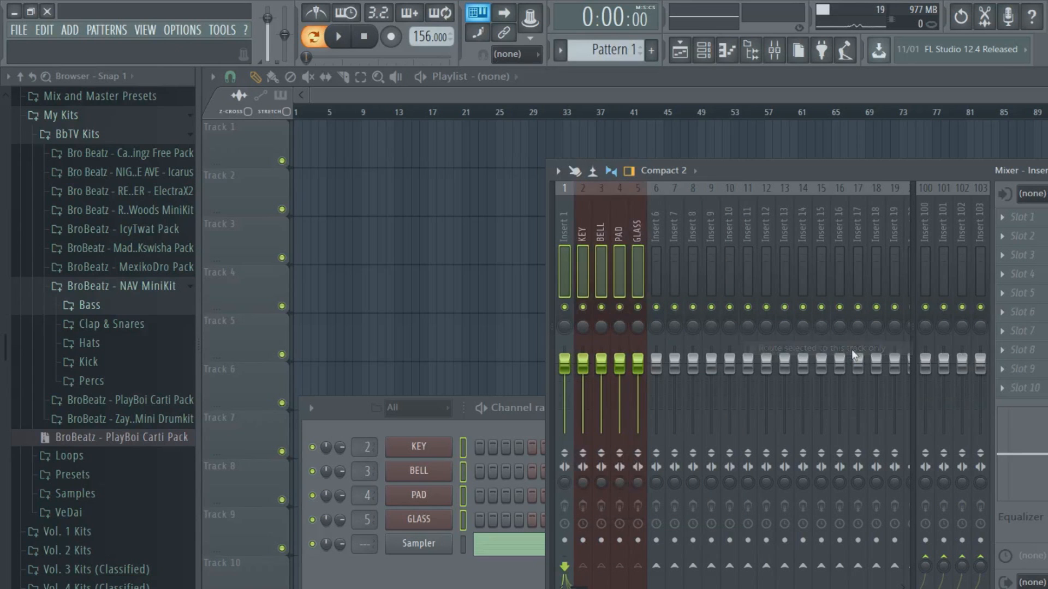
Select mixer track Insert 1 alone and lower its volume fader slightly.
click(578, 276)
click(567, 281)
double_click(463, 448)
key(g)
click(565, 363)
drag(565, 364, 553, 372)
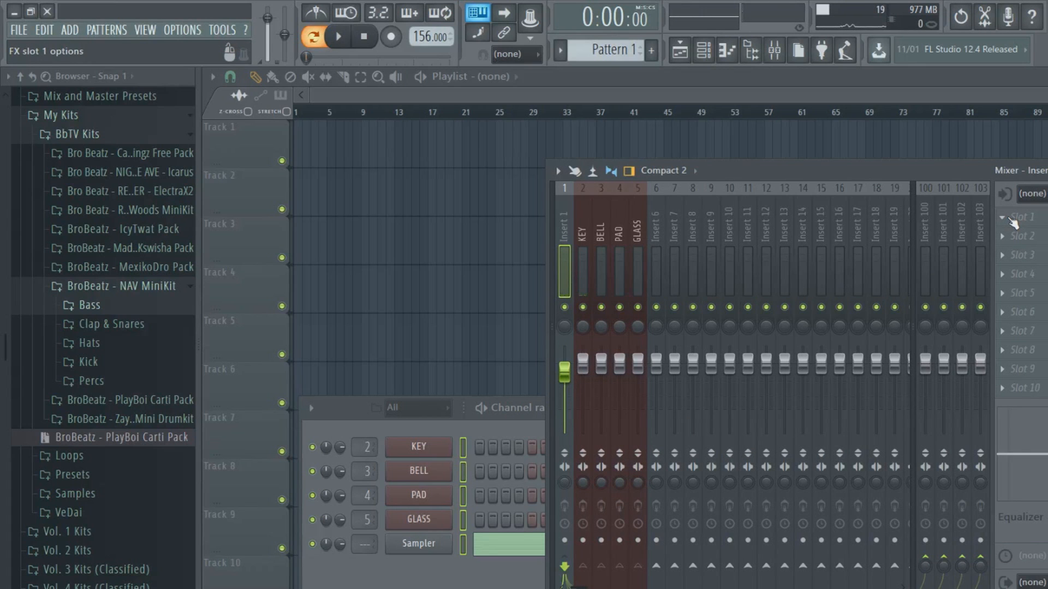
Load Fruity Love Philter, Gross Beat and FabFilter Pro-Q 2 into effect slots 1 to 3 of Insert 1.
click(1010, 218)
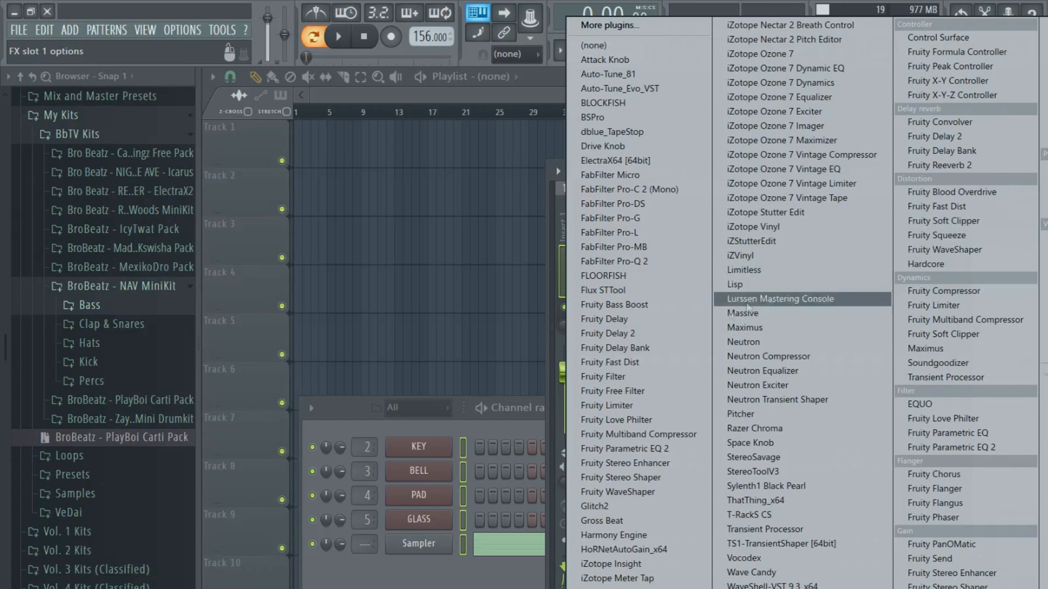
click(627, 421)
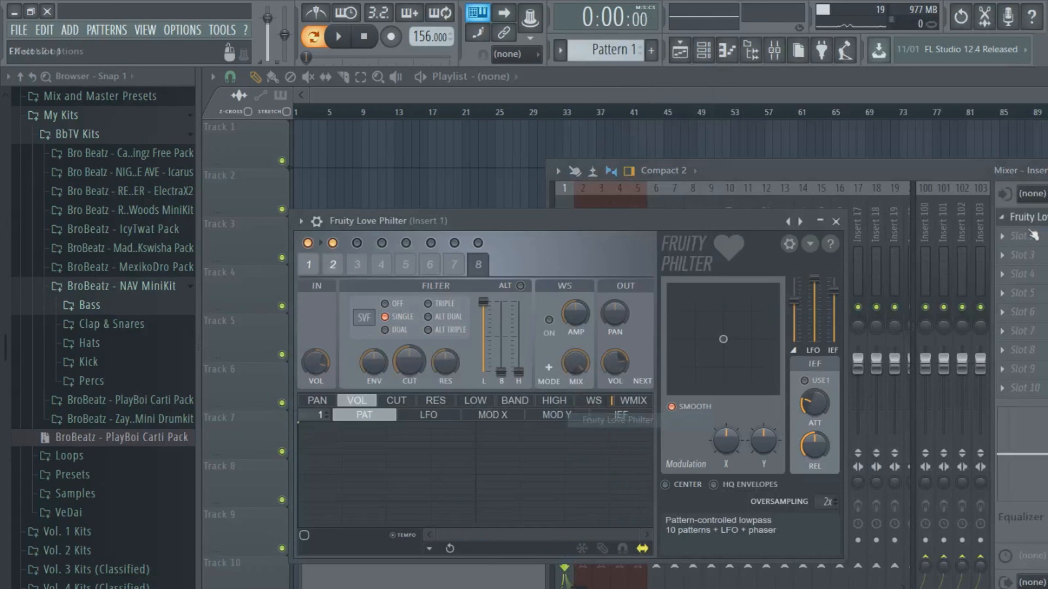
click(1025, 243)
click(605, 521)
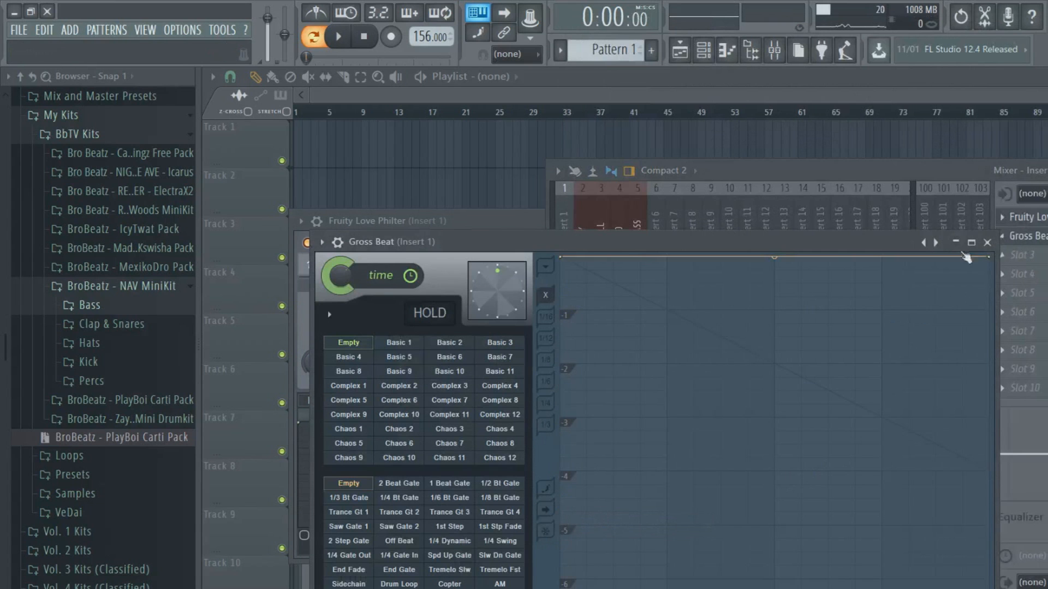
click(1033, 258)
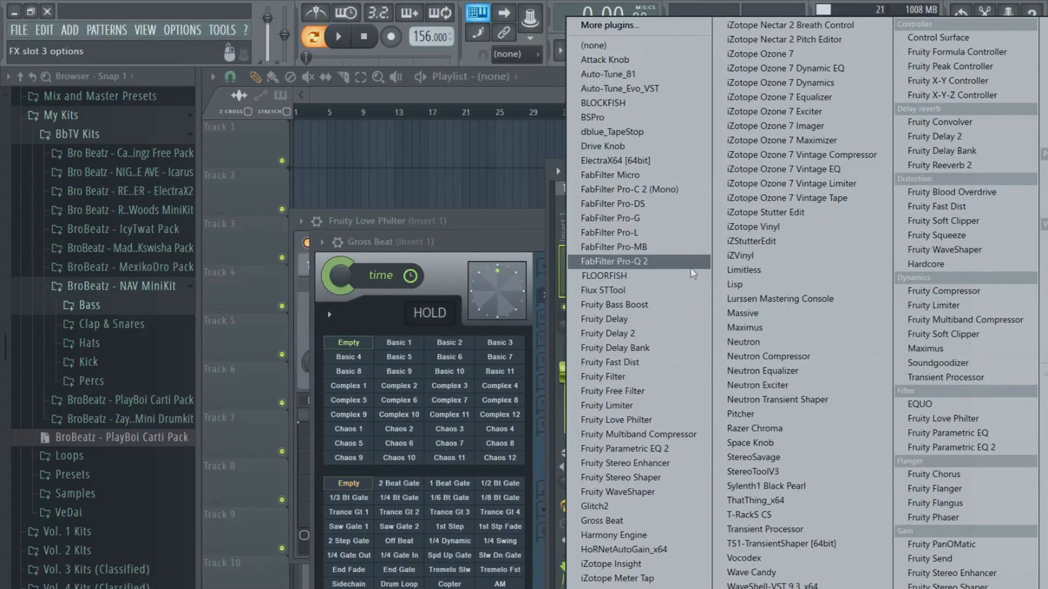
click(643, 265)
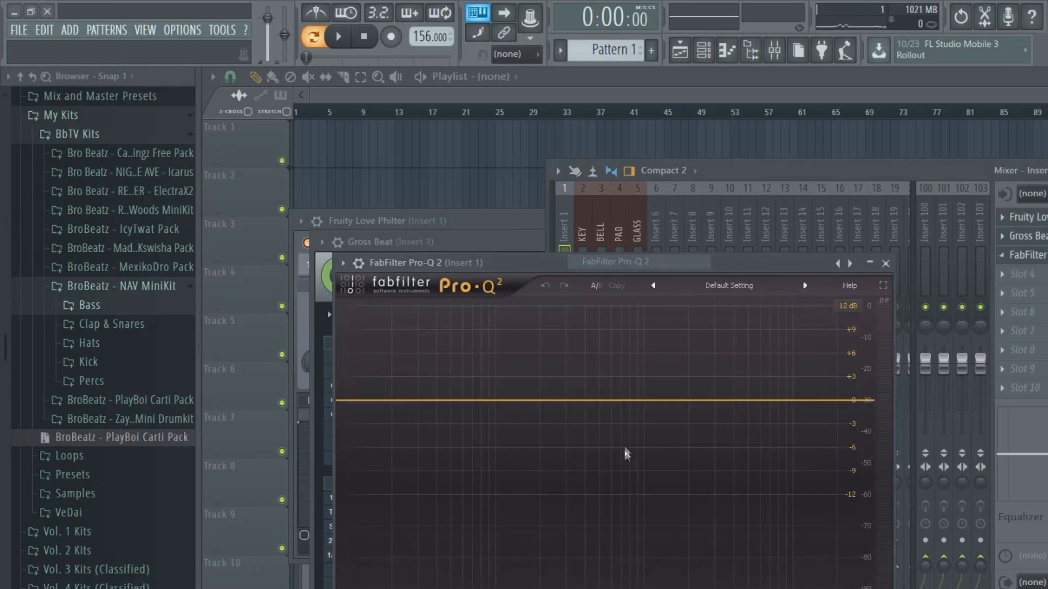
click(887, 264)
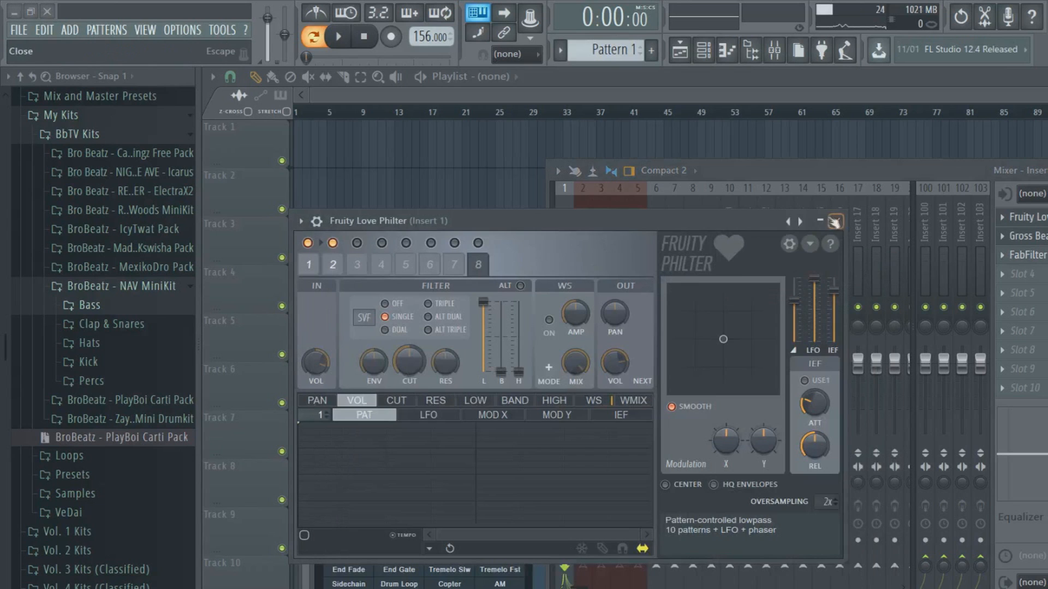
click(835, 221)
click(1026, 235)
click(987, 243)
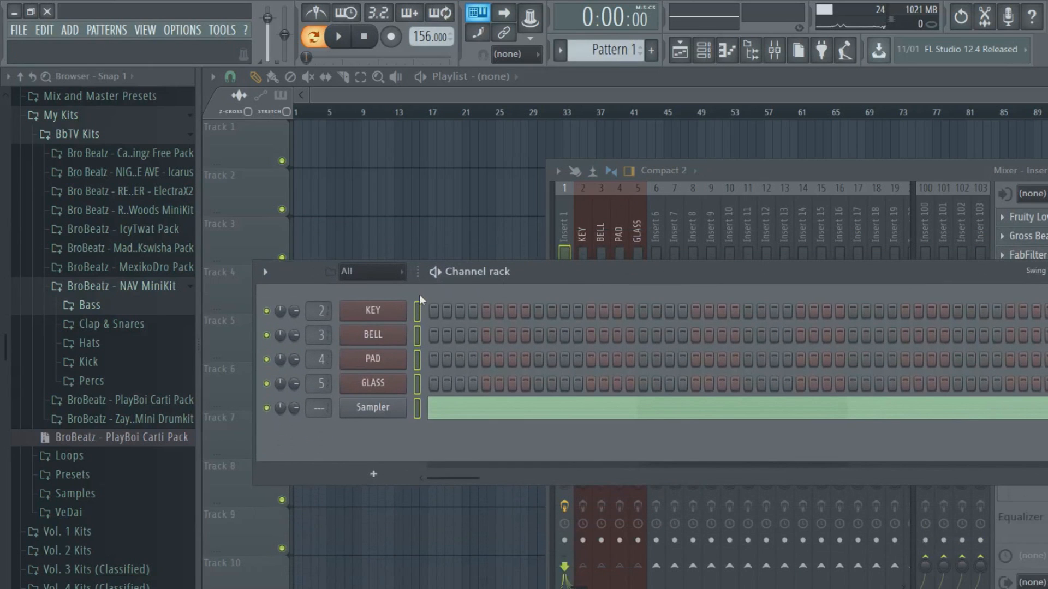
Open the piano roll of the KEY channel.
right_click(396, 311)
click(367, 307)
right_click(386, 315)
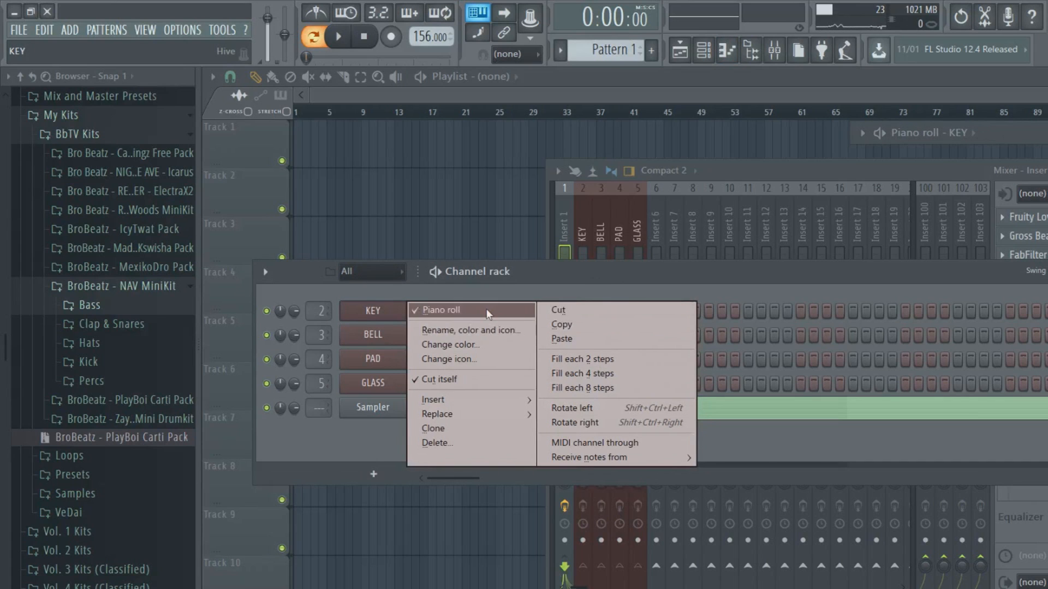
click(410, 311)
right_click(380, 312)
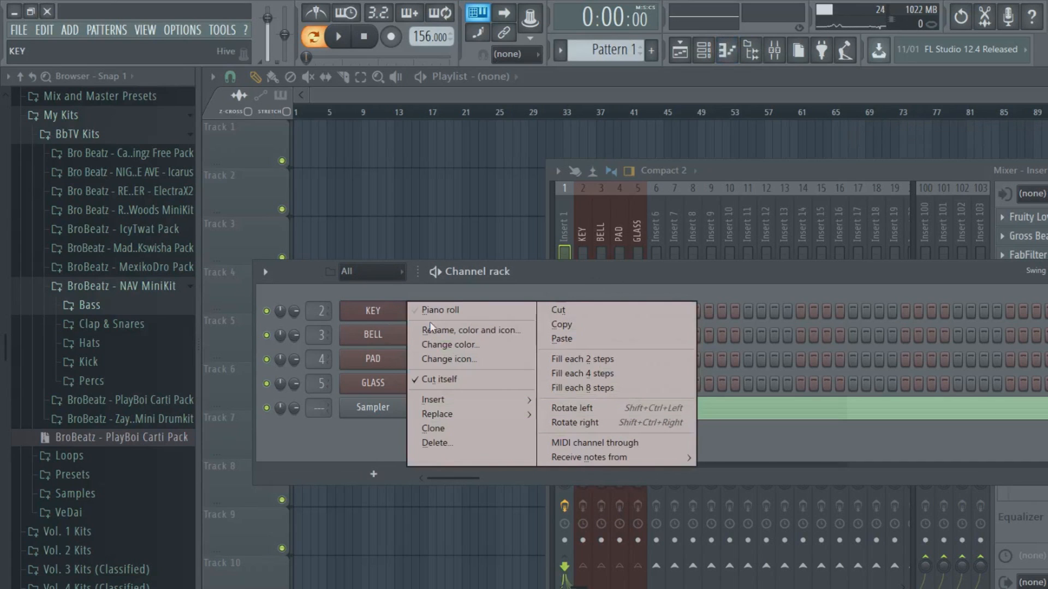
click(437, 311)
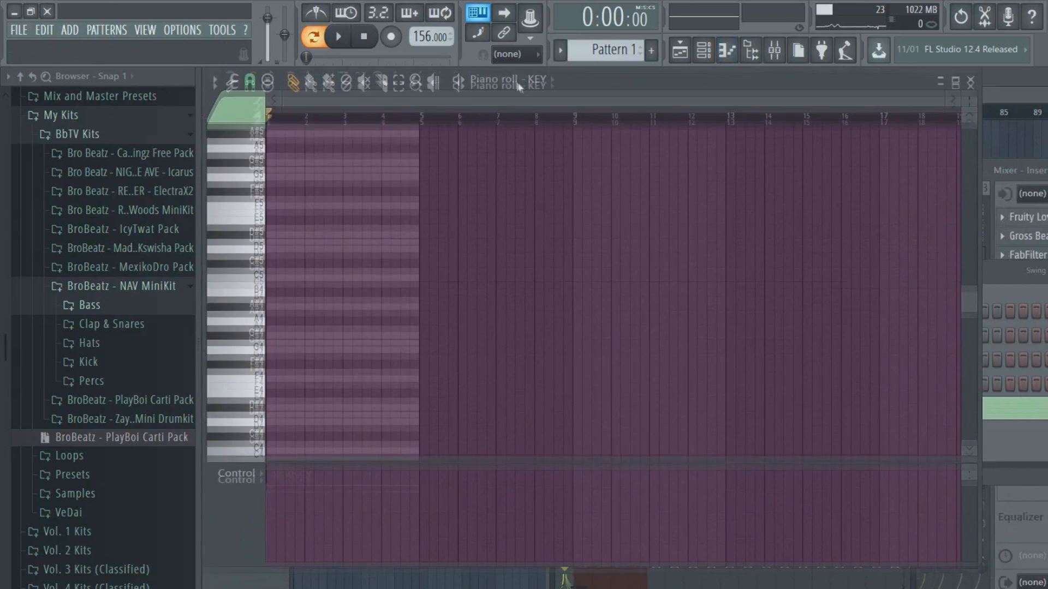
Enlarge the piano roll and its note grid, zoomed in on the four scale-guide bars.
drag(981, 566, 1047, 588)
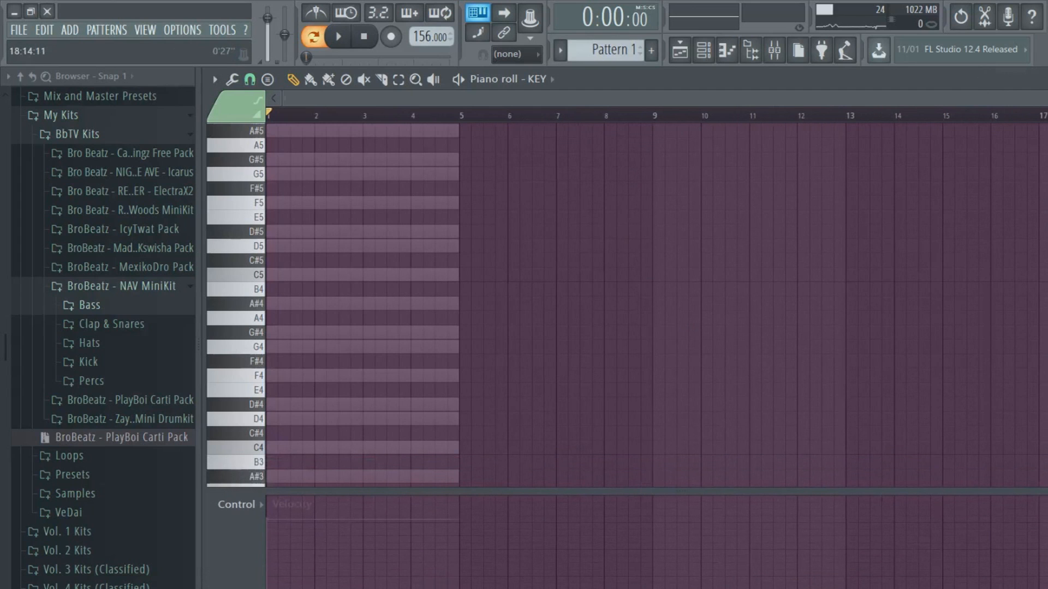
drag(1047, 98, 1043, 98)
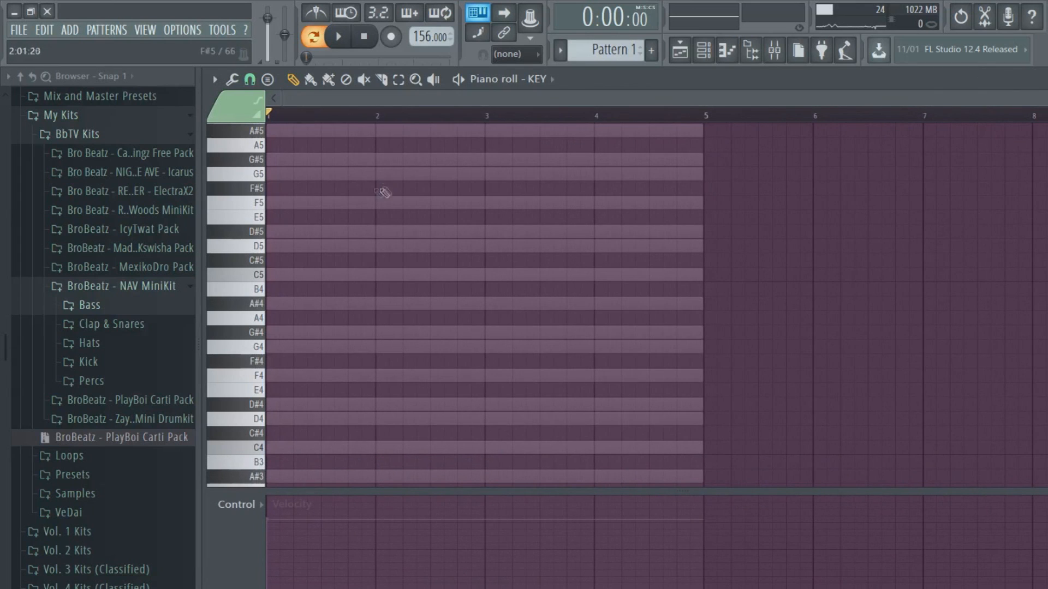
drag(669, 489, 670, 588)
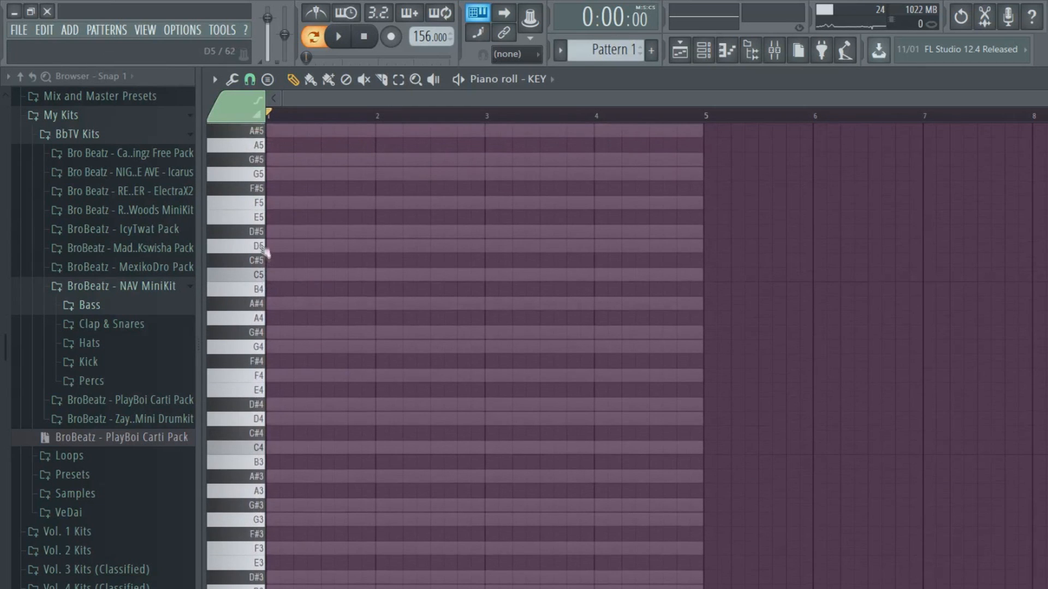
Audition the D5 and C5 piano keys and check the KEY track's signal in the mixer.
click(263, 252)
click(263, 279)
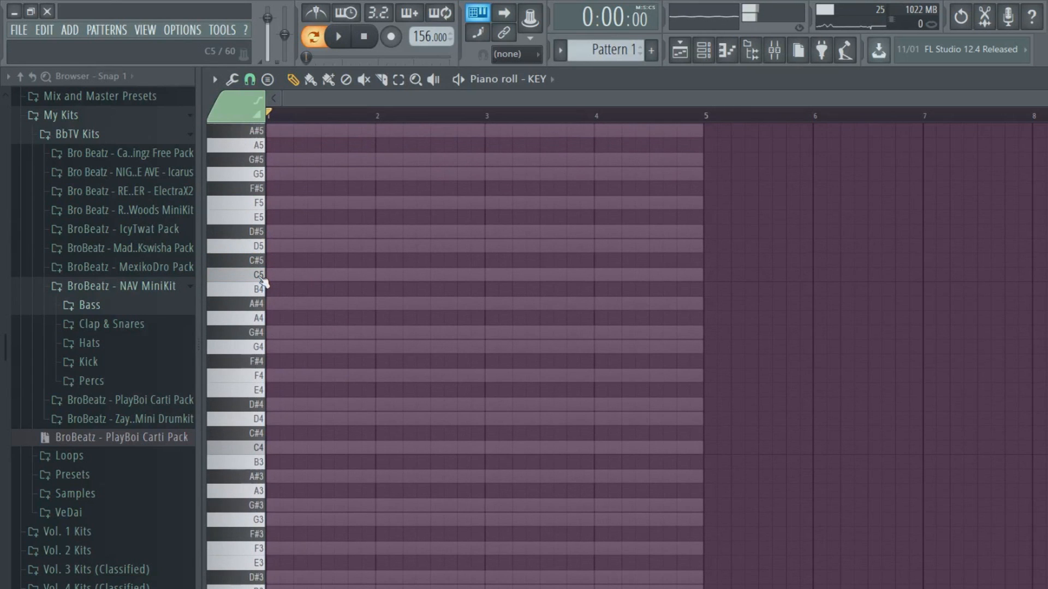
click(774, 50)
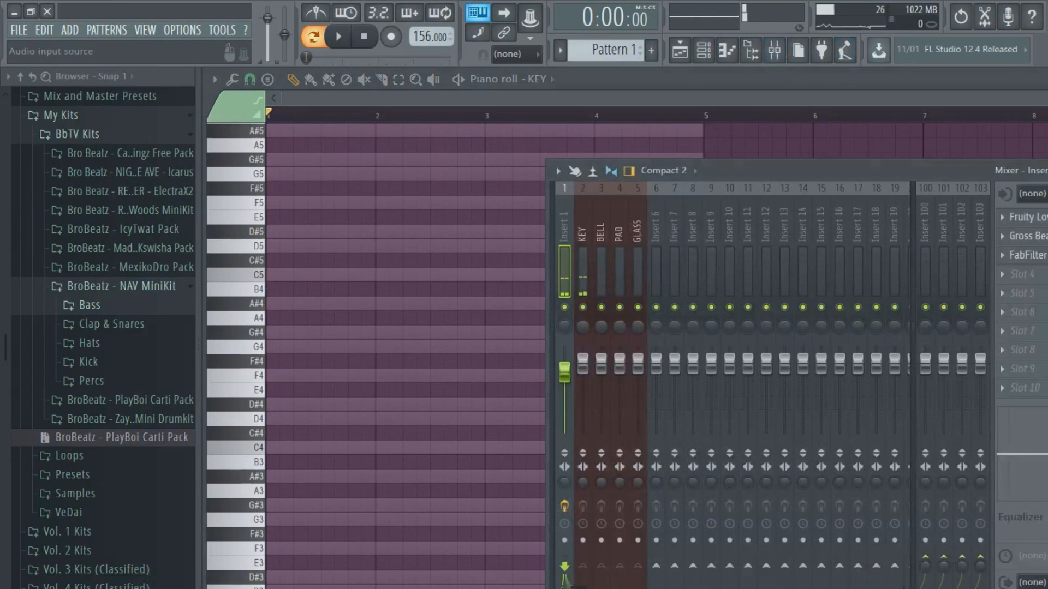
drag(1010, 172, 881, 179)
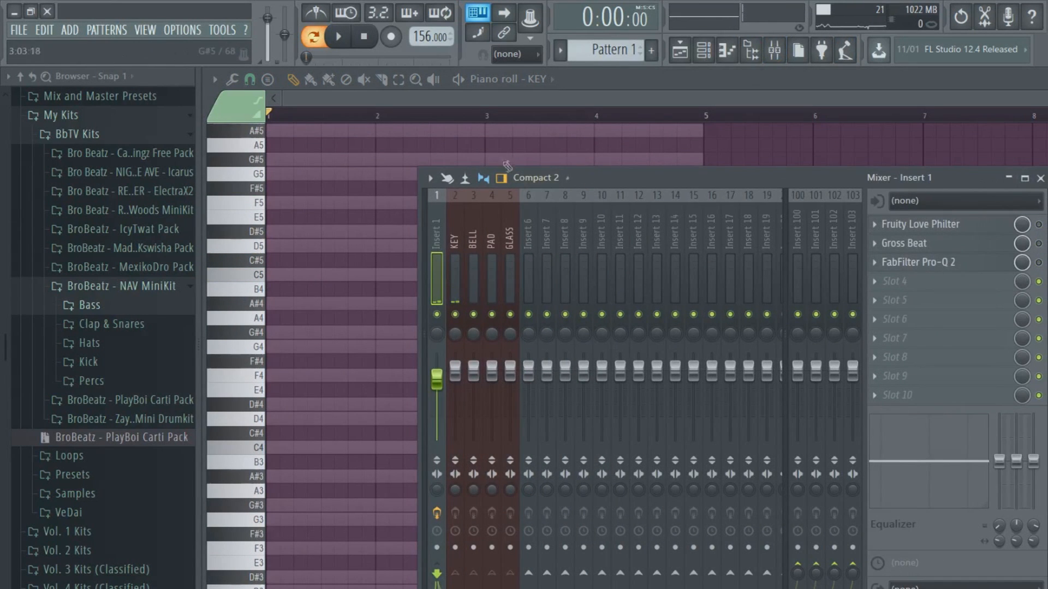
click(1040, 178)
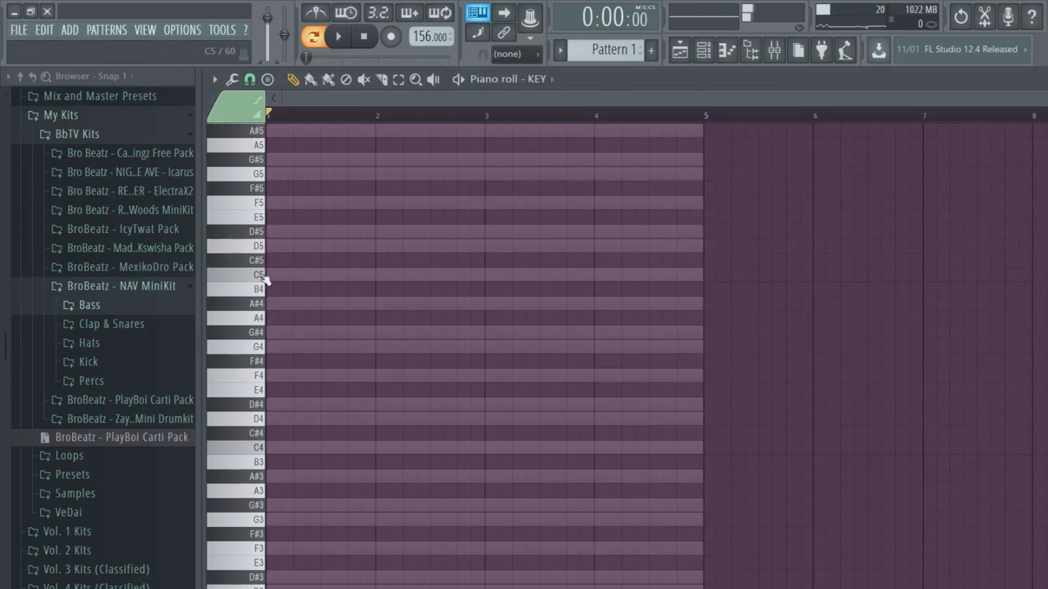
Audition D#5 and F5, and place a short G5 note at the start of bar 1.
click(259, 233)
click(260, 206)
click(270, 177)
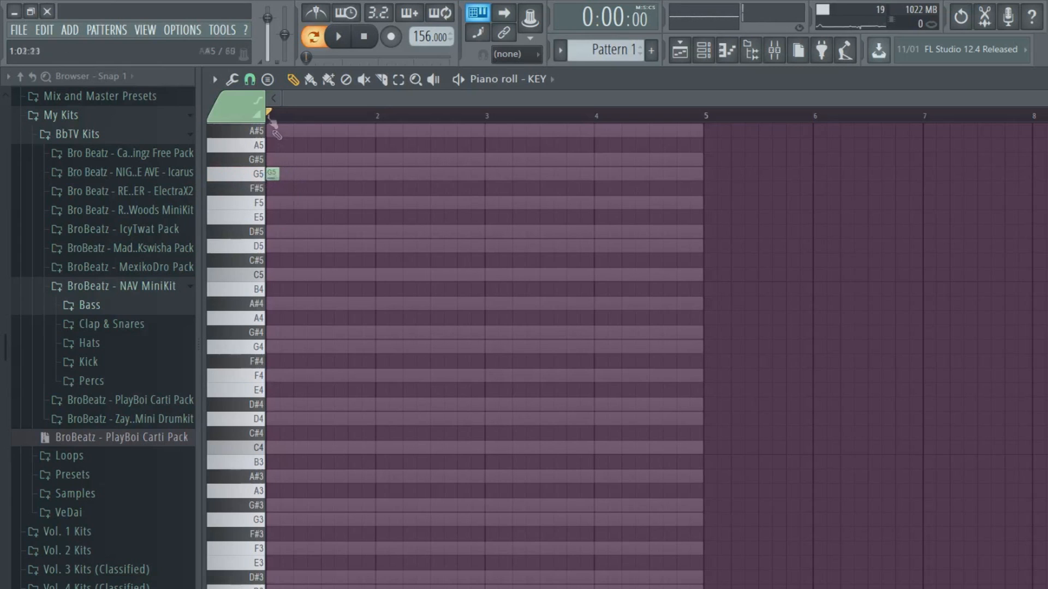
Audition G5, D#5 and D5 on the piano keys, and place a short C5 note on beat 2 of bar 1.
click(250, 79)
click(265, 225)
click(259, 180)
click(261, 236)
click(261, 181)
click(264, 249)
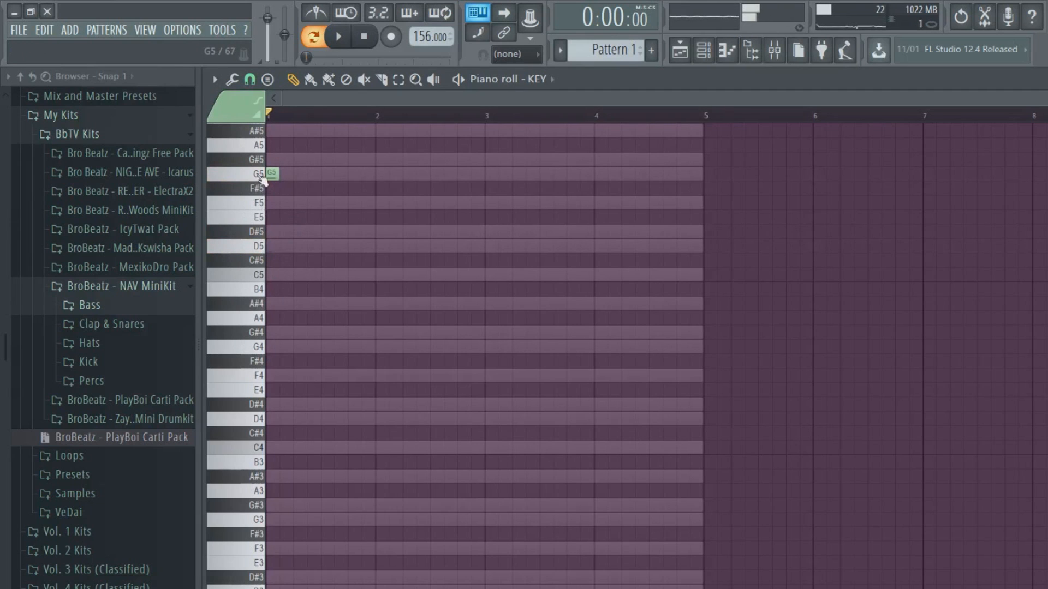
click(299, 276)
Place short F5 and C5 notes on beats 3 and 4 of bar 1 and play the bar back.
scroll(271, 221, up, 2)
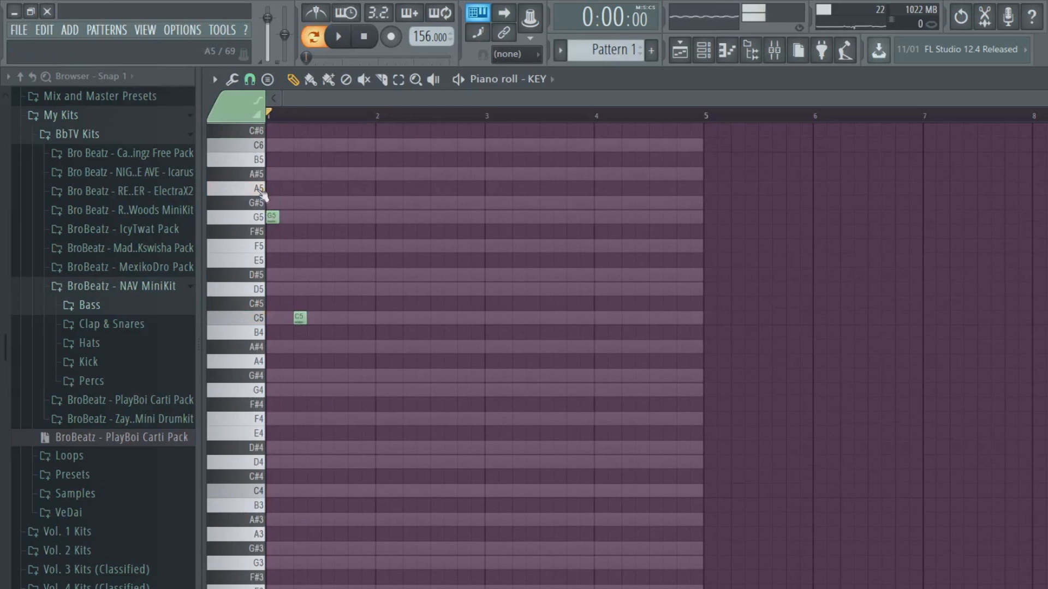
click(262, 245)
click(318, 247)
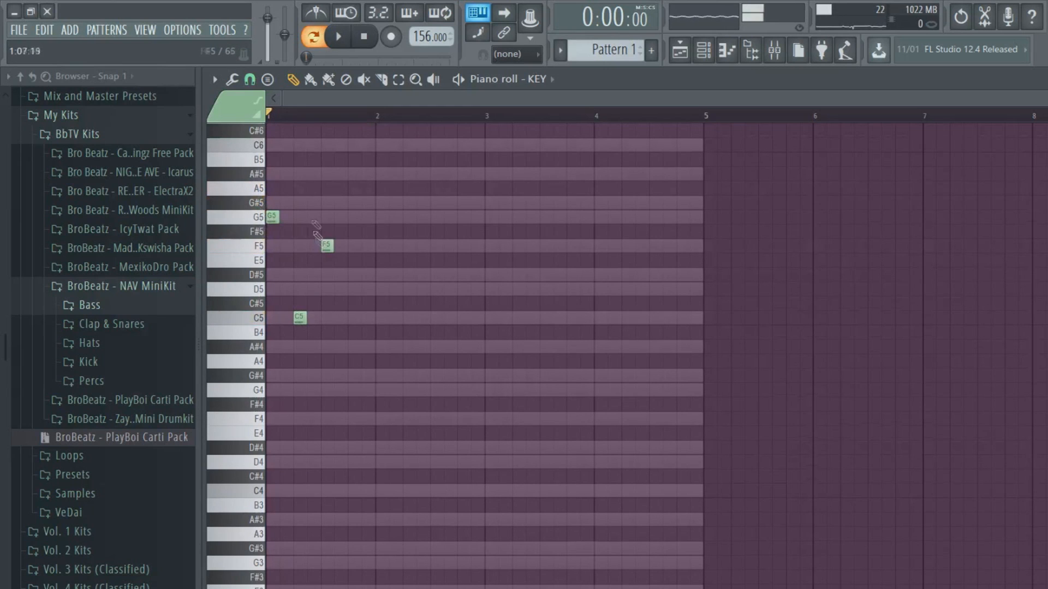
click(353, 318)
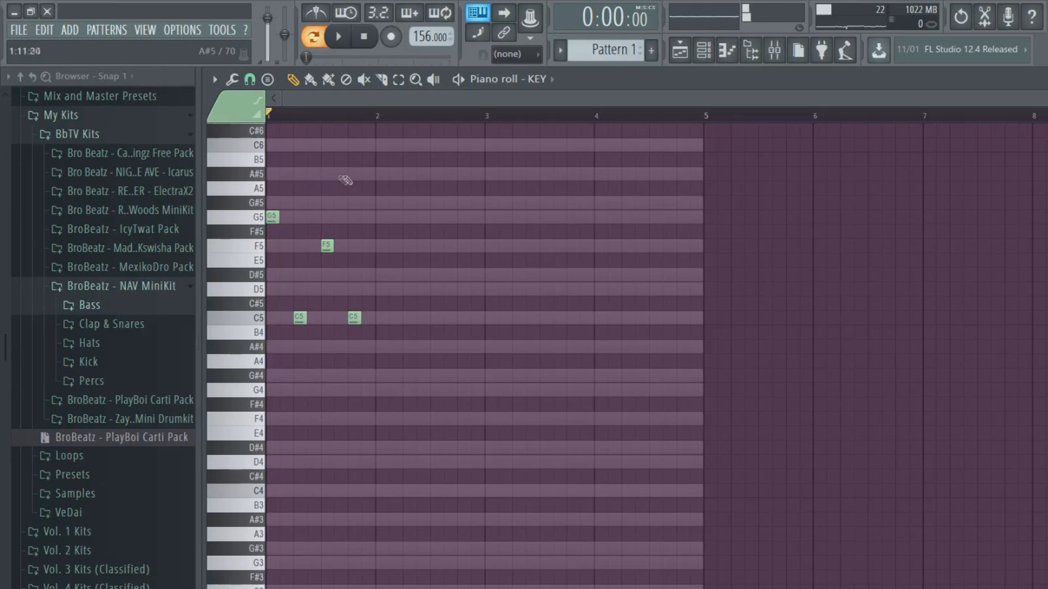
key(space)
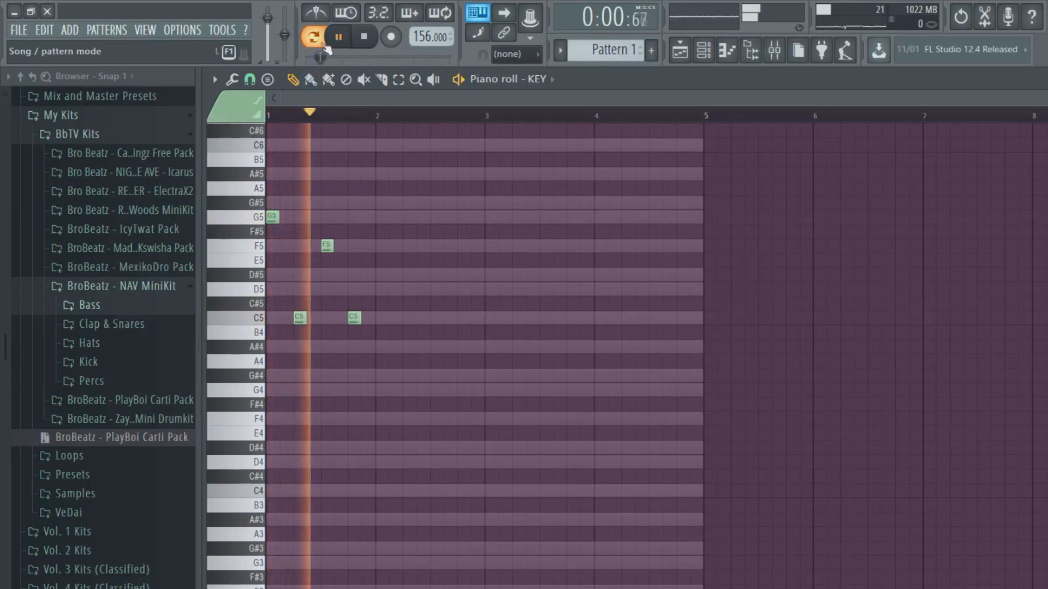
click(361, 44)
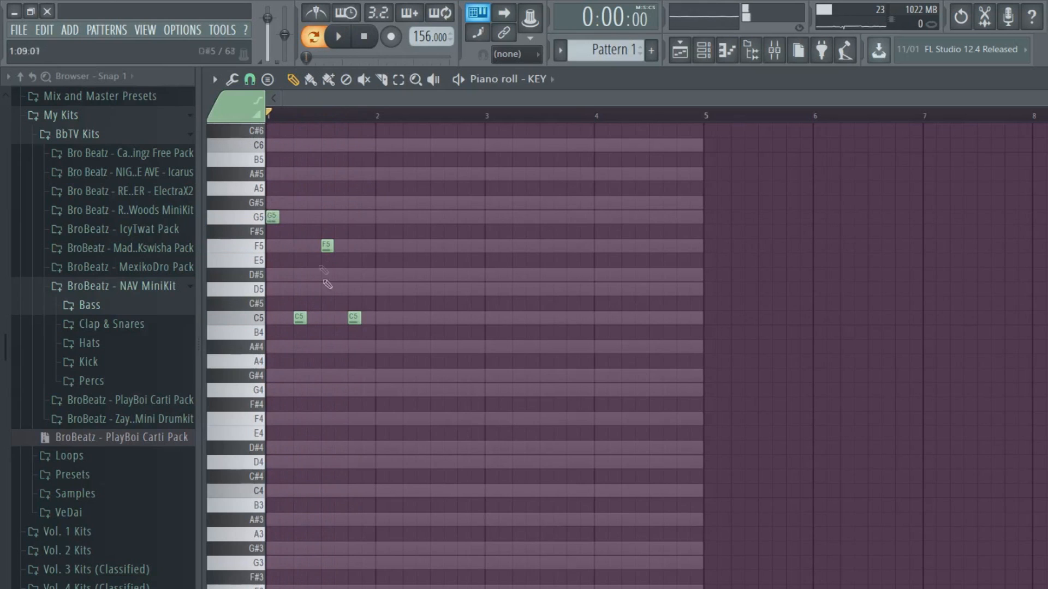
Place short A#5, D5, C6 and D5 notes on the four beats of bar 2 and play the melody back.
click(381, 174)
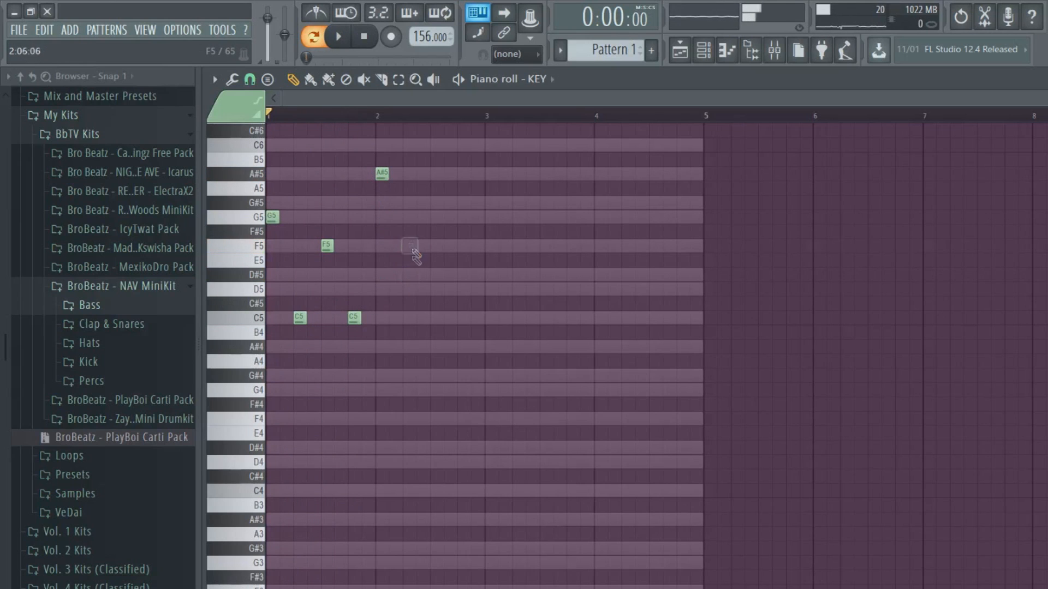
click(409, 289)
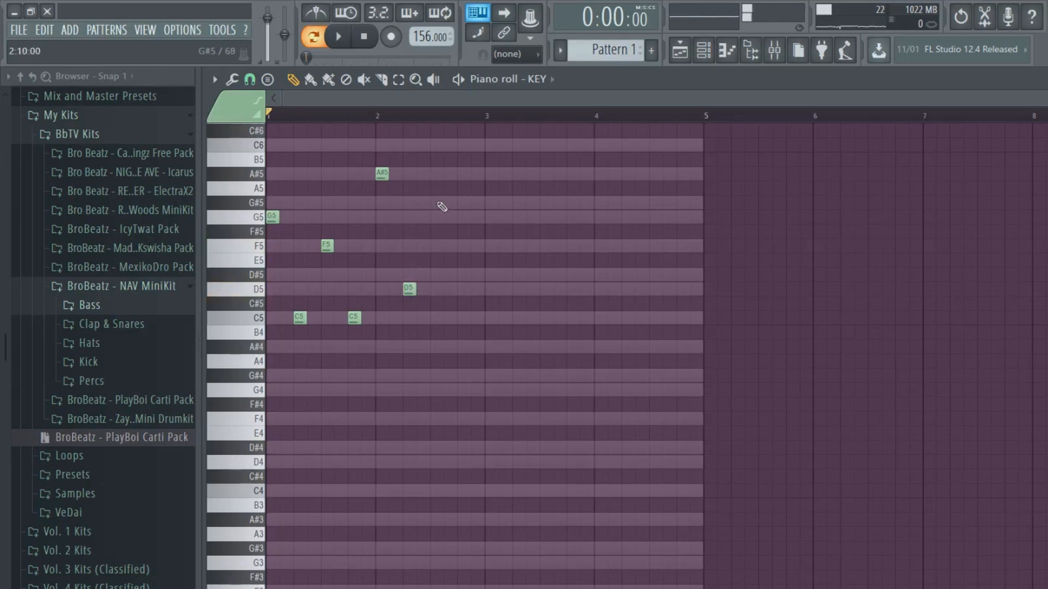
click(462, 145)
click(436, 145)
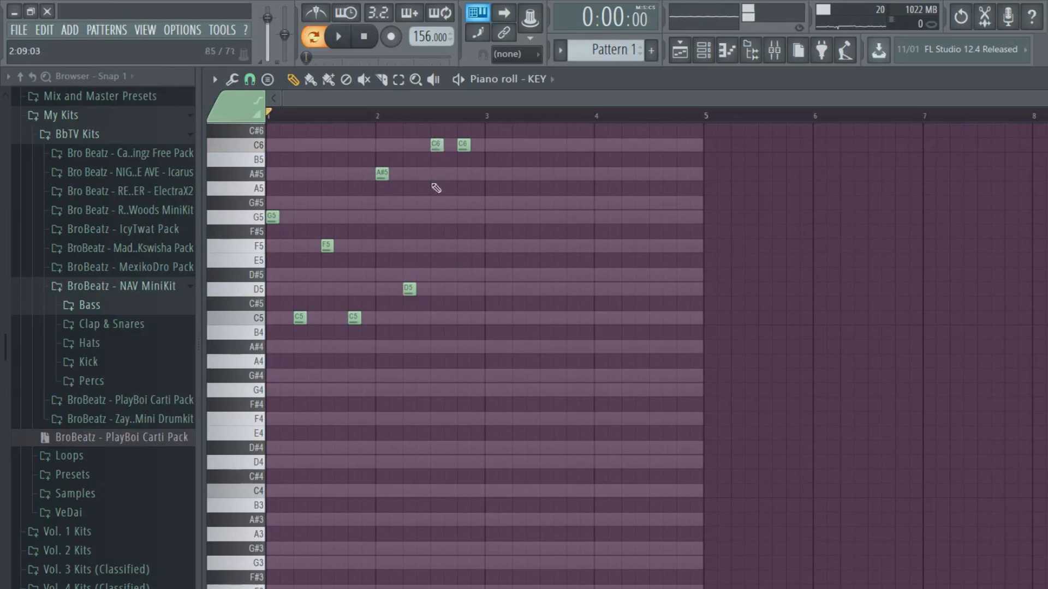
click(463, 289)
right_click(464, 145)
click(346, 43)
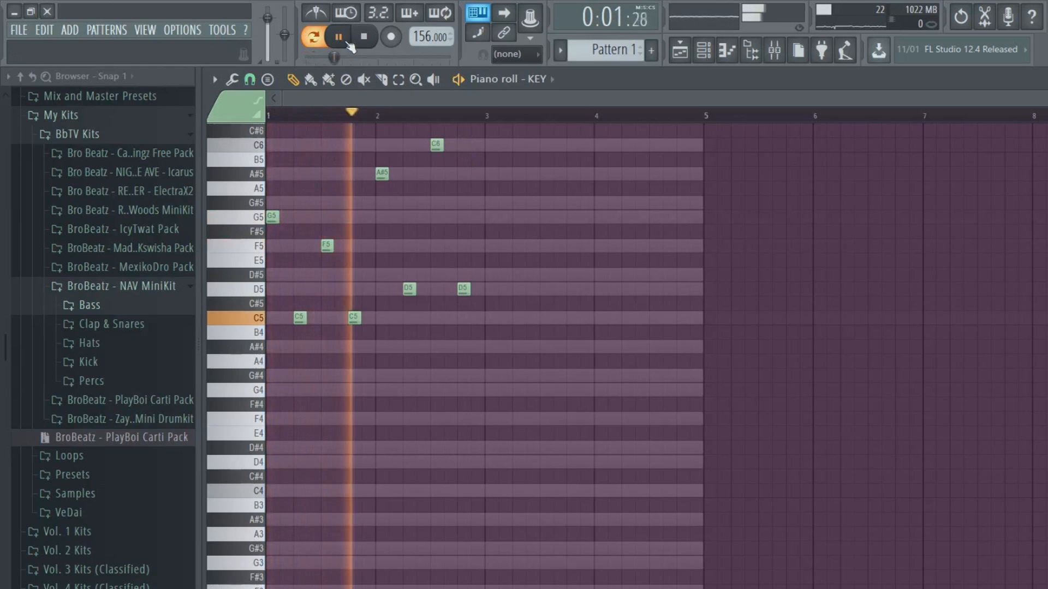
key(space)
Try C5 as the last note of bar 2, replace it with G5 and play the two bars back.
drag(460, 290, 463, 317)
click(340, 37)
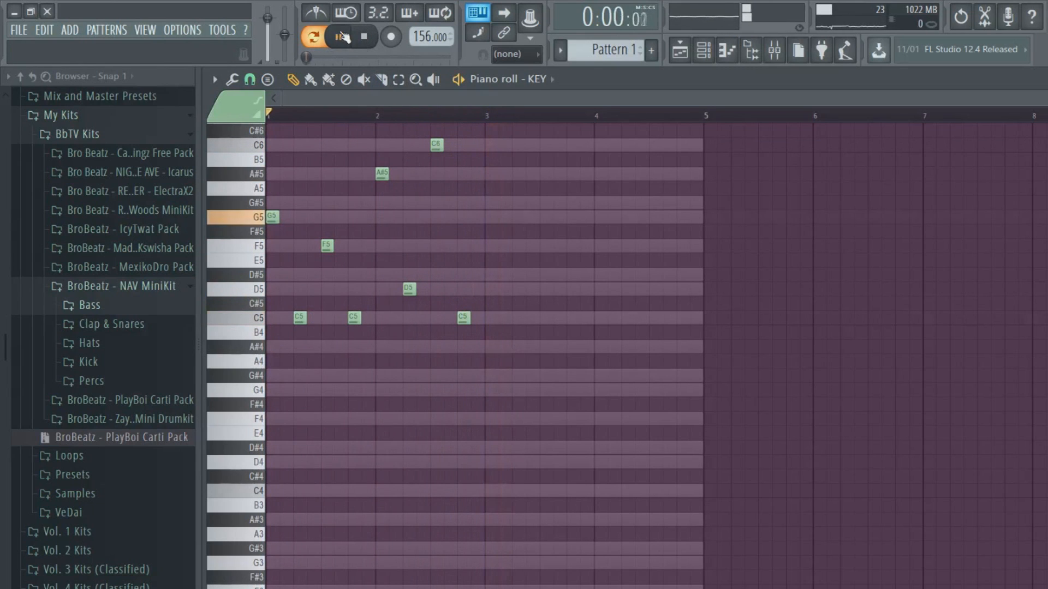
key(space)
right_click(464, 318)
click(338, 37)
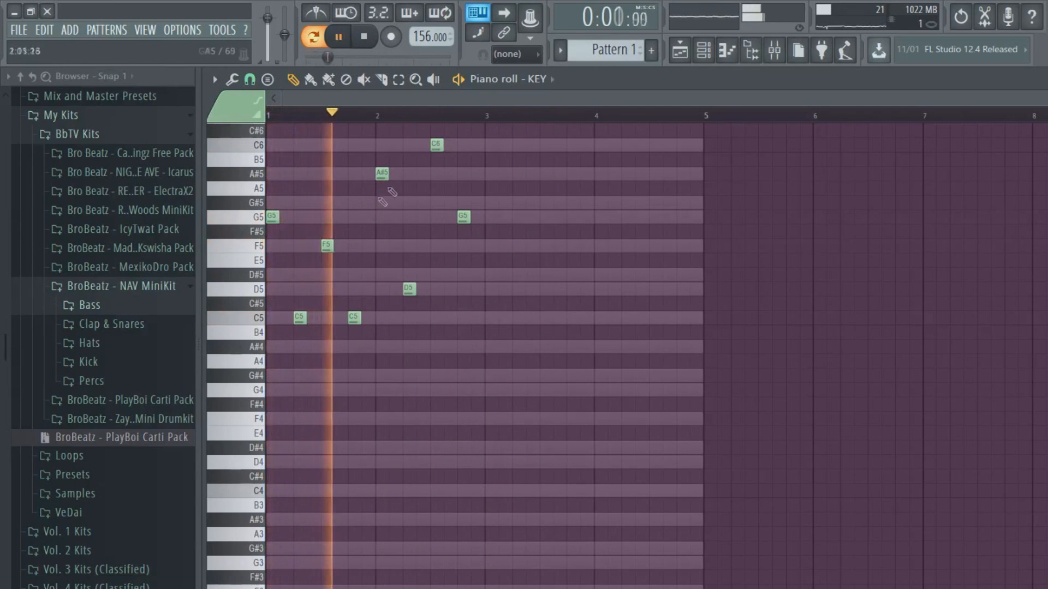
key(space)
Duplicate the two-bar melody into bars 3 and 4 and change the first note of bar 3 to D#5.
key(ctrl+a)
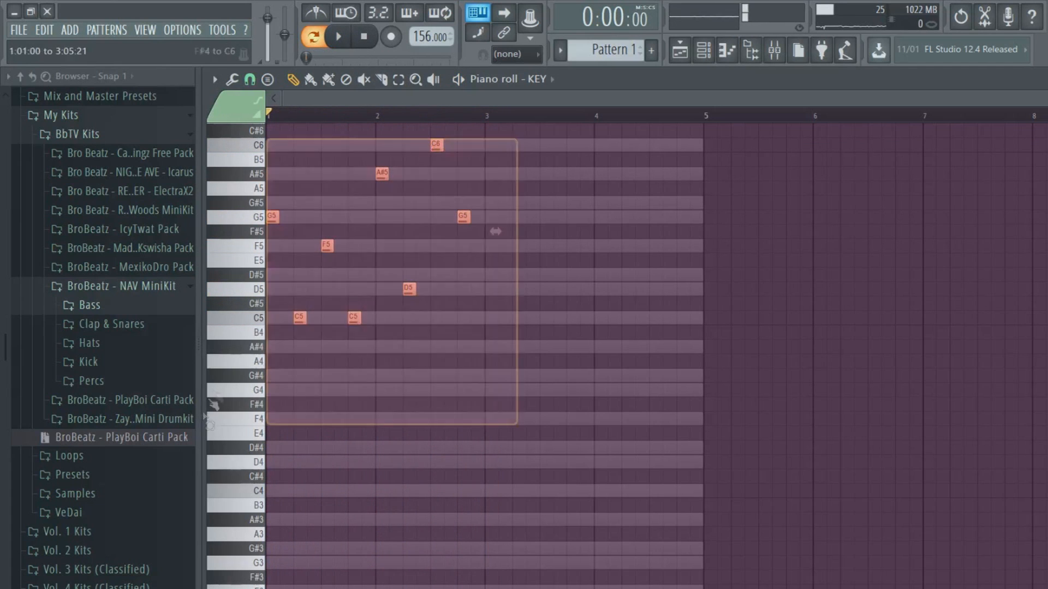
shift+drag(276, 218, 490, 199)
key(ctrl+d)
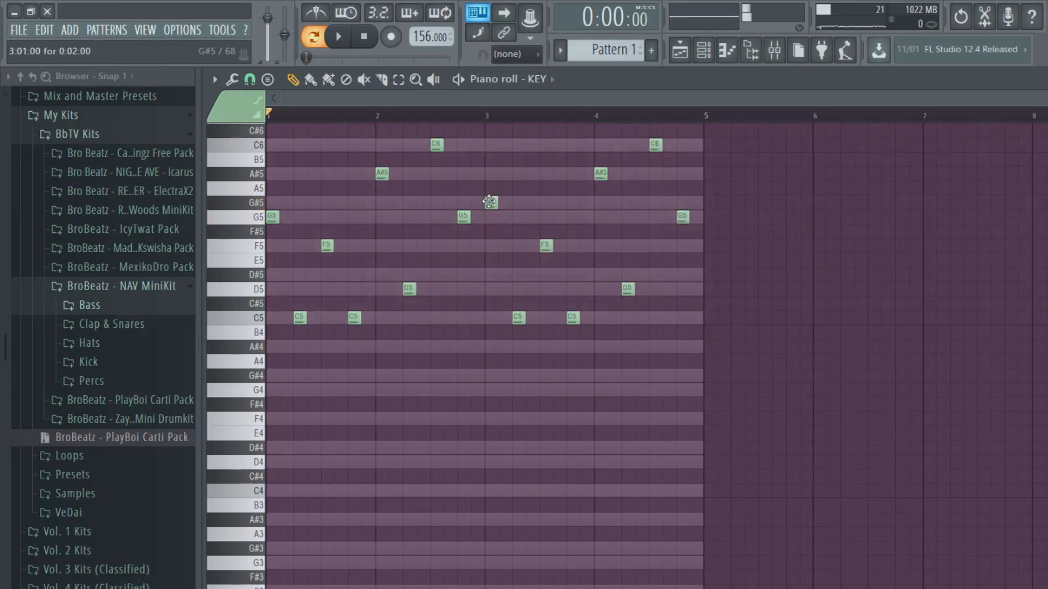
click(491, 279)
right_click(491, 203)
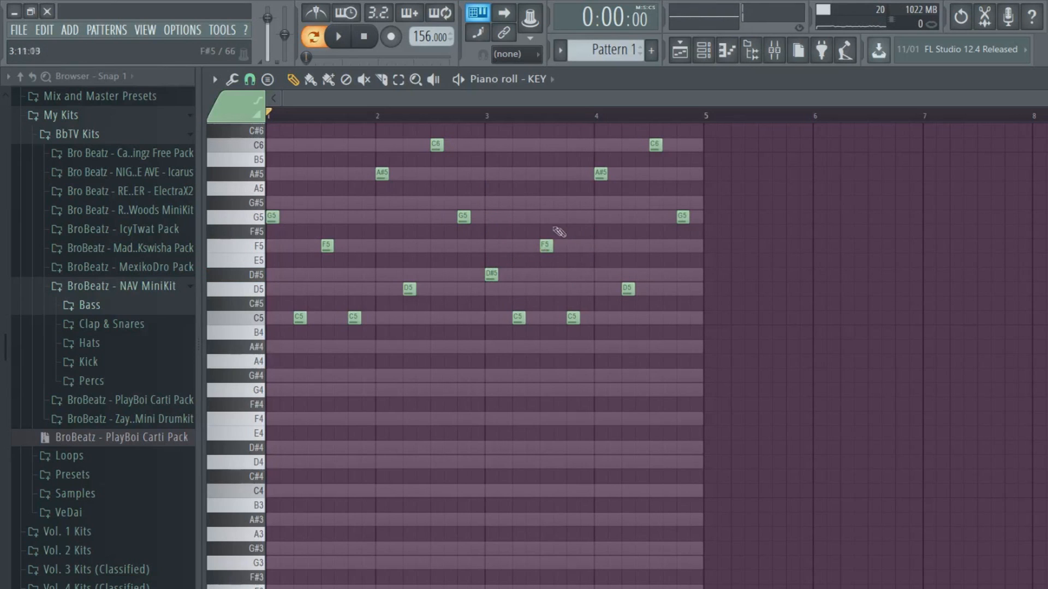
Try G#5 as the last note of bar 4 and an extra D5 just before bar 3 while playing the pattern.
click(682, 203)
right_click(684, 215)
click(471, 293)
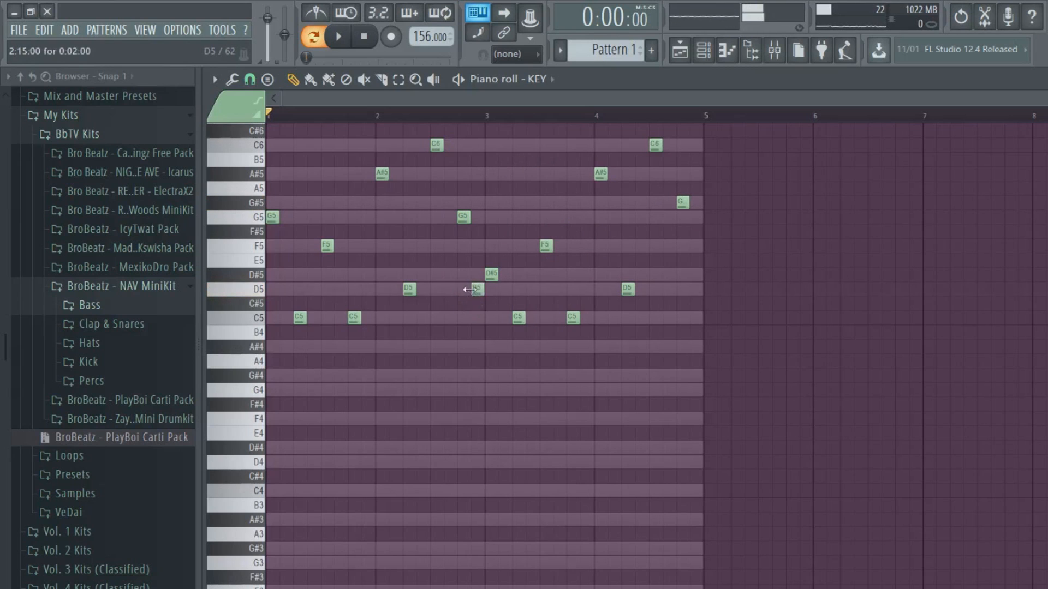
click(342, 42)
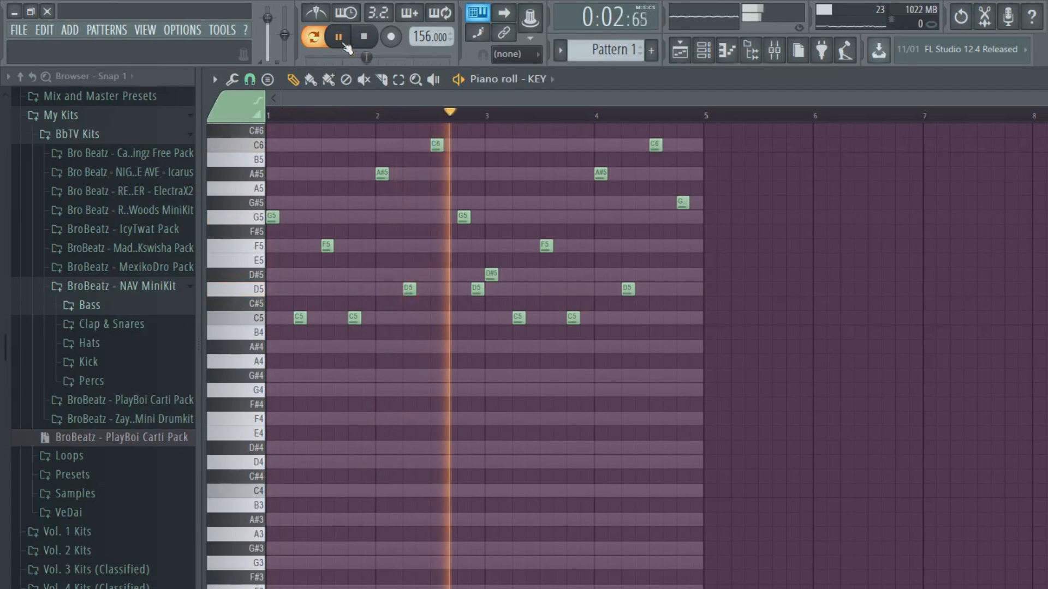
right_click(477, 289)
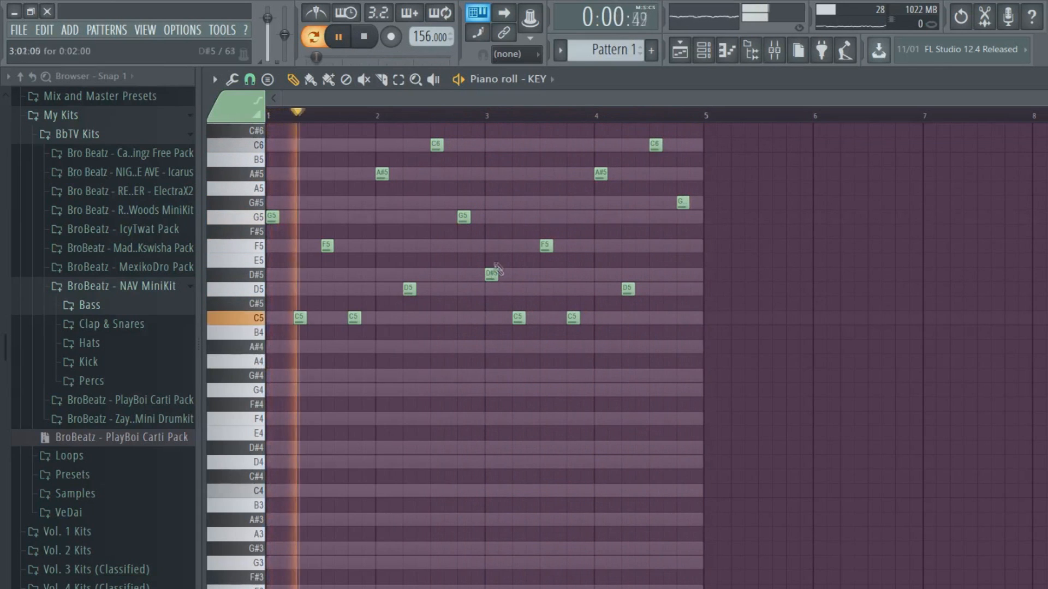
Try F5, D#5 and G5 in turn as the last note of bar 4 while the pattern plays.
click(681, 217)
click(681, 244)
right_click(682, 217)
right_click(683, 203)
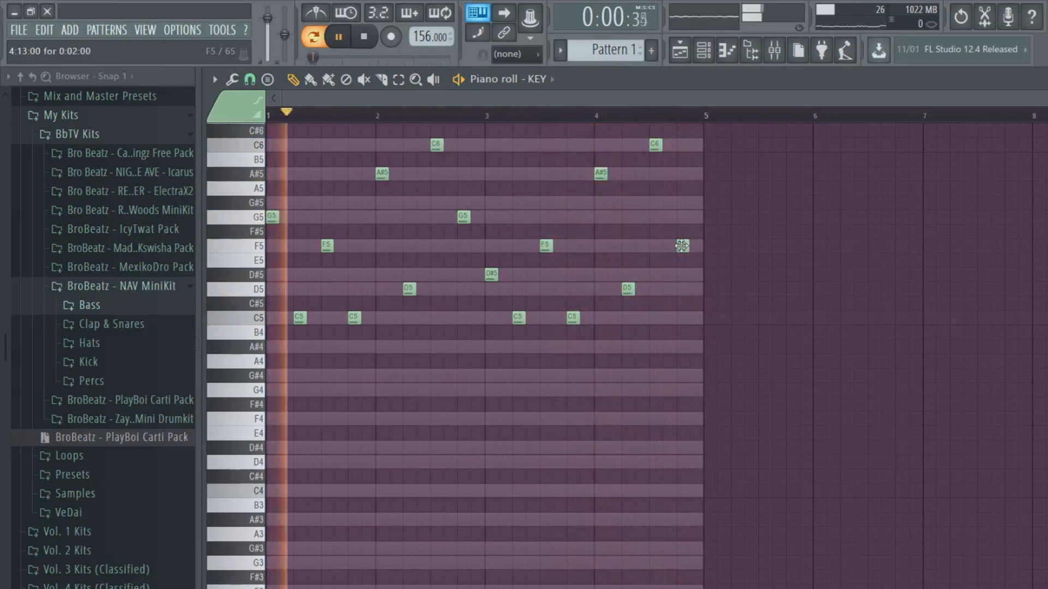
click(680, 274)
right_click(682, 246)
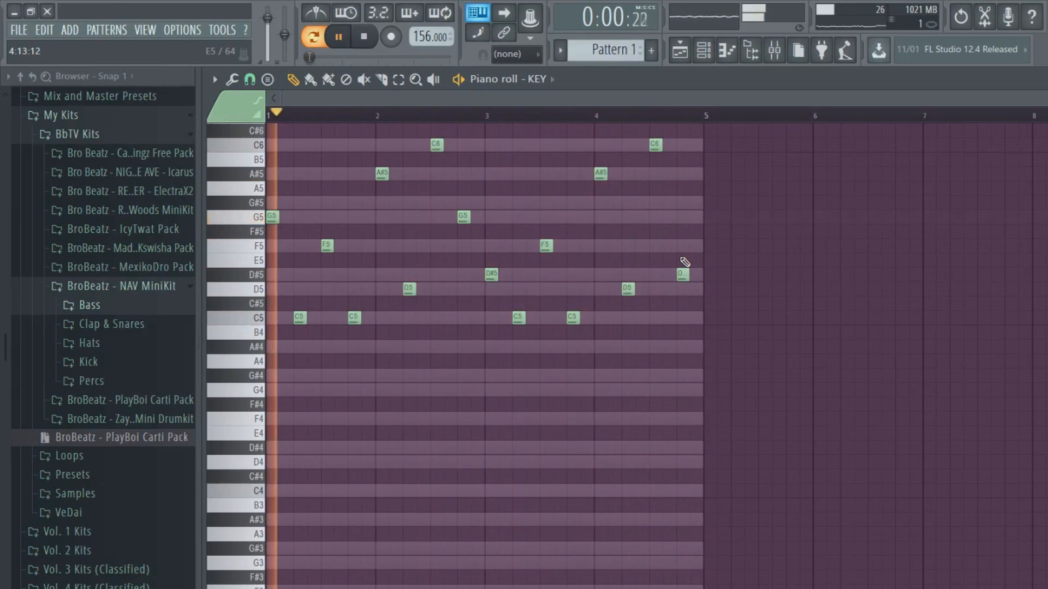
click(682, 217)
right_click(682, 274)
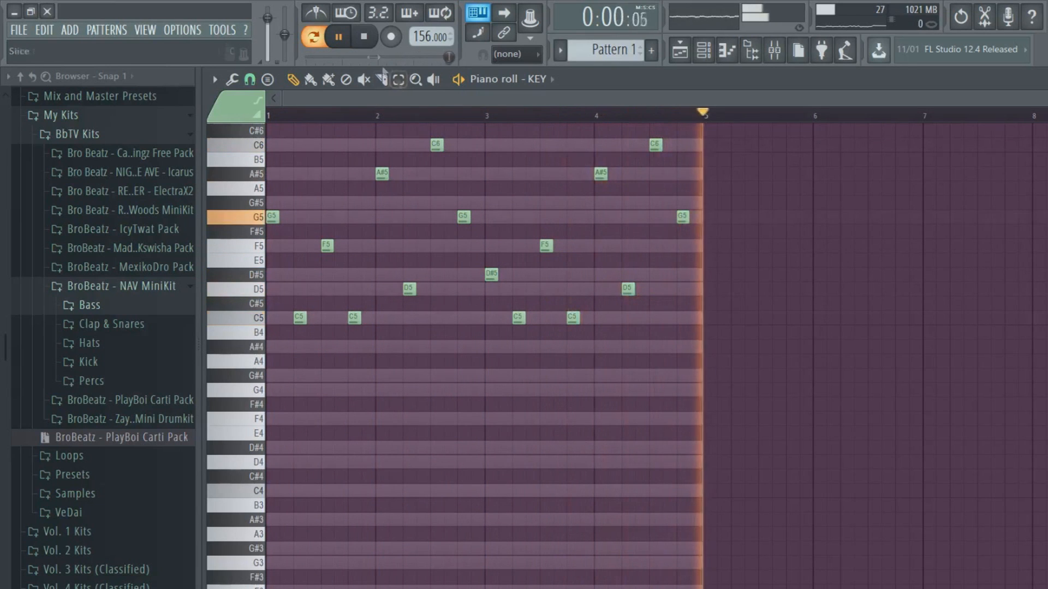
Change the last note of bar 4 to A#5 and stop the playback.
click(681, 173)
right_click(682, 217)
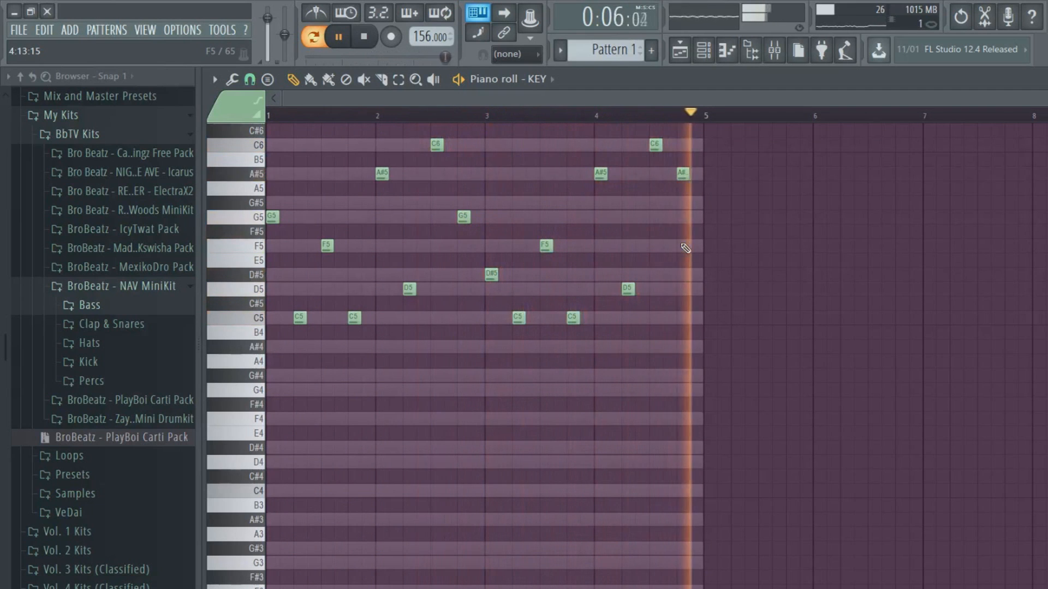
click(366, 39)
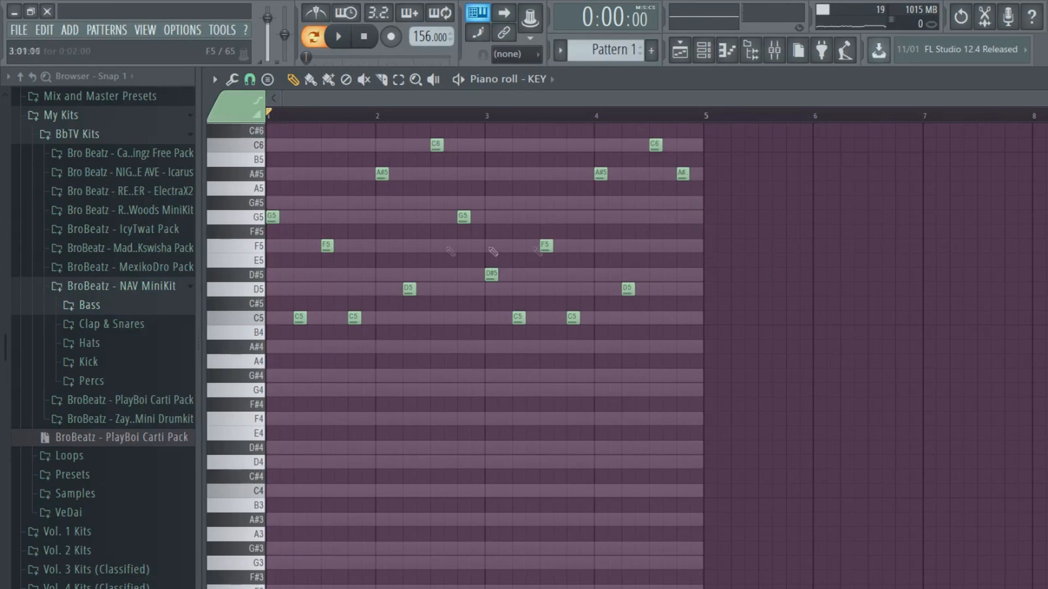
Draw held notes about three bars long on G#5, G5, D#5 and D5 from the start of bar 5.
click(710, 203)
drag(723, 212, 1038, 202)
click(707, 217)
click(705, 273)
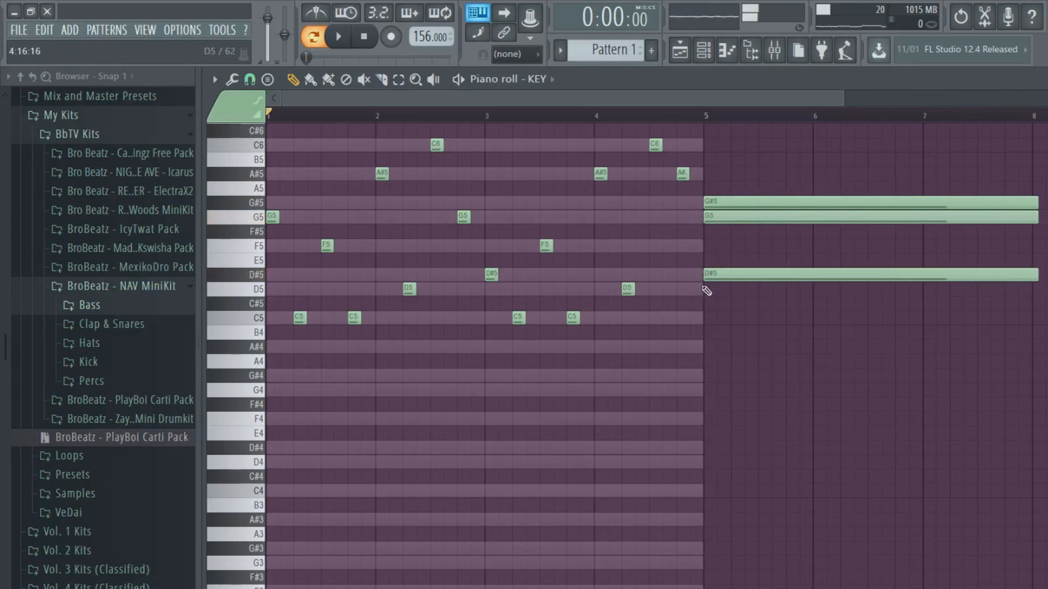
click(706, 288)
mouse_move(721, 273)
mouse_down()
mouse_move(309, 273)
mouse_move(723, 270)
mouse_up()
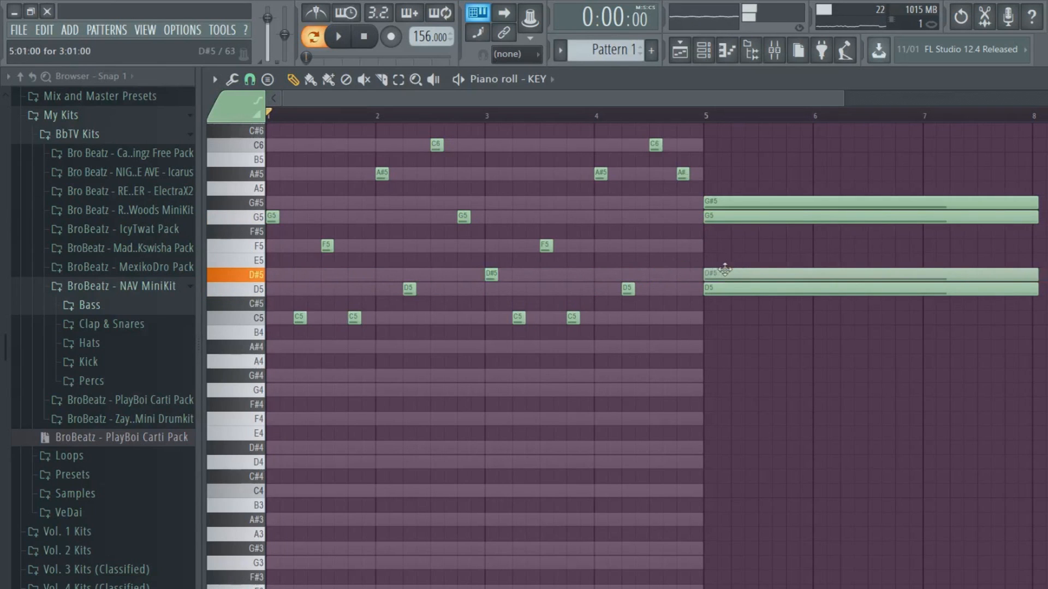
Delete the four held notes that start at bar 5.
right_click(730, 273)
right_click(715, 289)
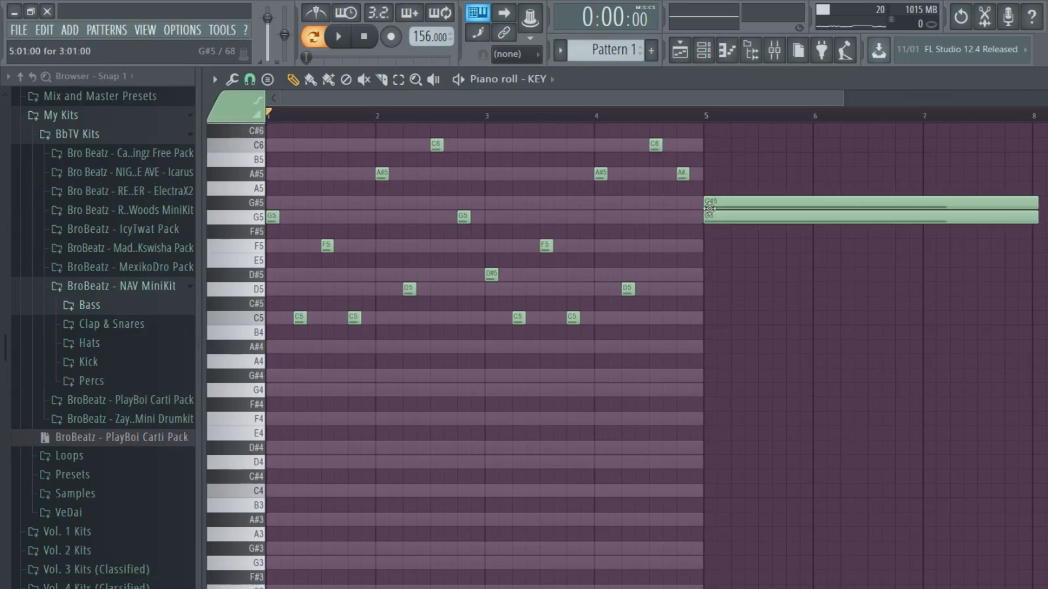
right_click(732, 202)
right_click(732, 217)
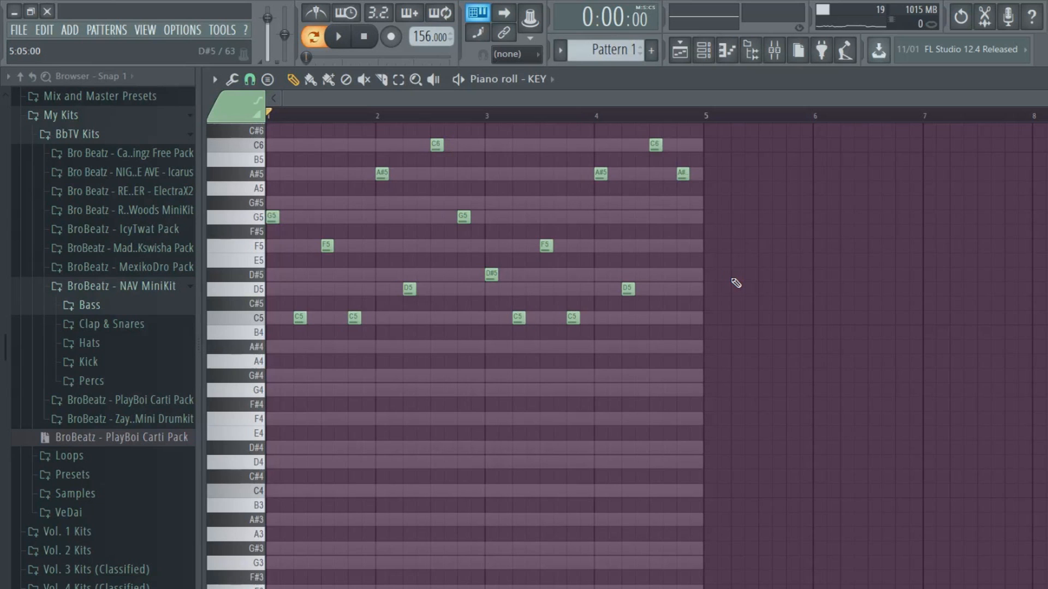
scroll(607, 313, up, 3)
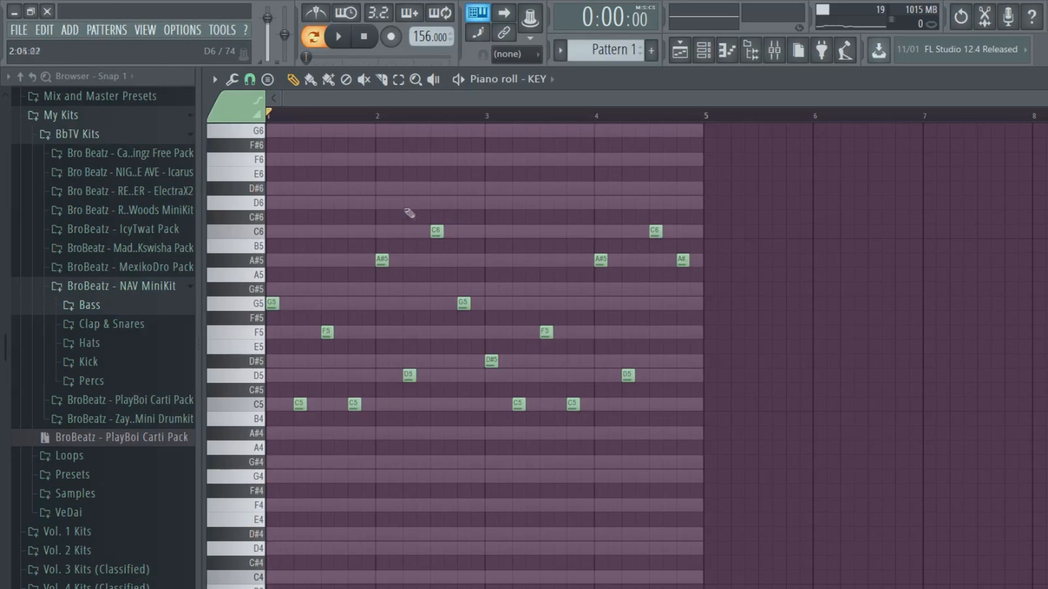
drag(609, 385, 618, 431)
scroll(597, 333, down, 2)
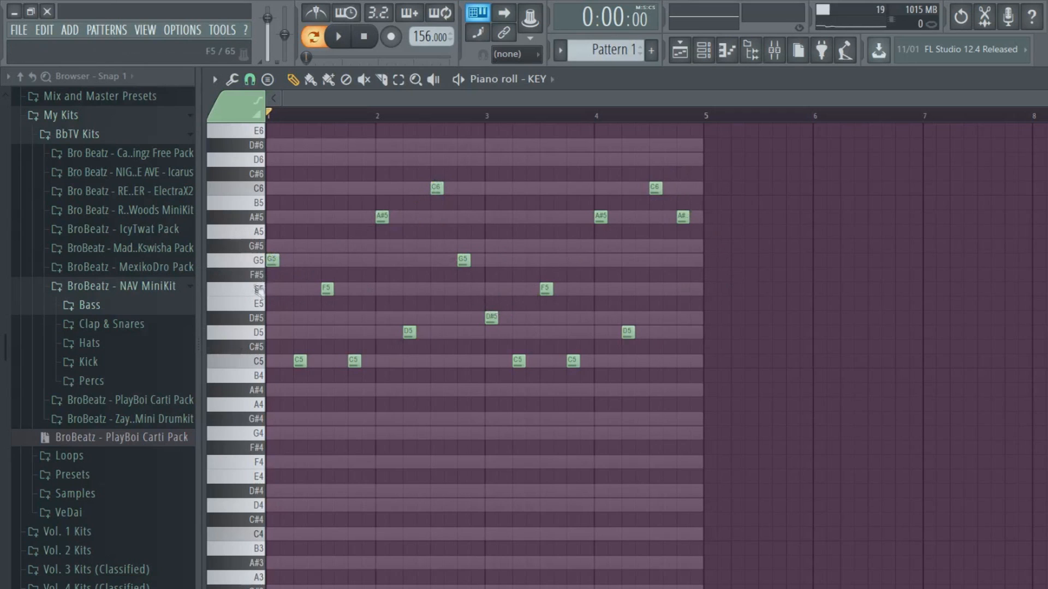
Copy the KEY channel's notes into the BELL channel and open BELL's piano roll.
click(703, 50)
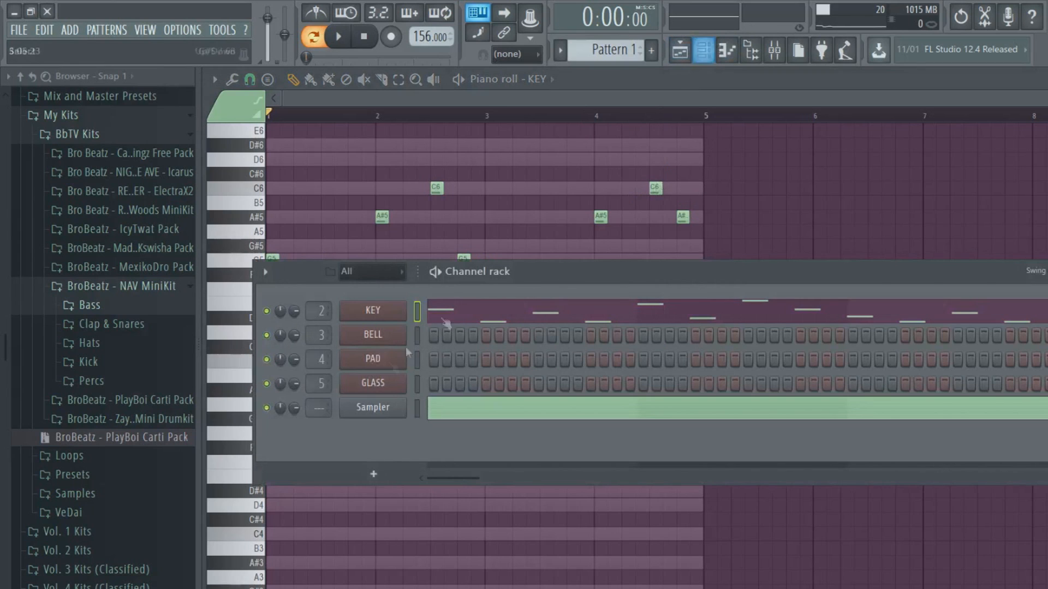
right_click(388, 315)
click(562, 325)
right_click(373, 336)
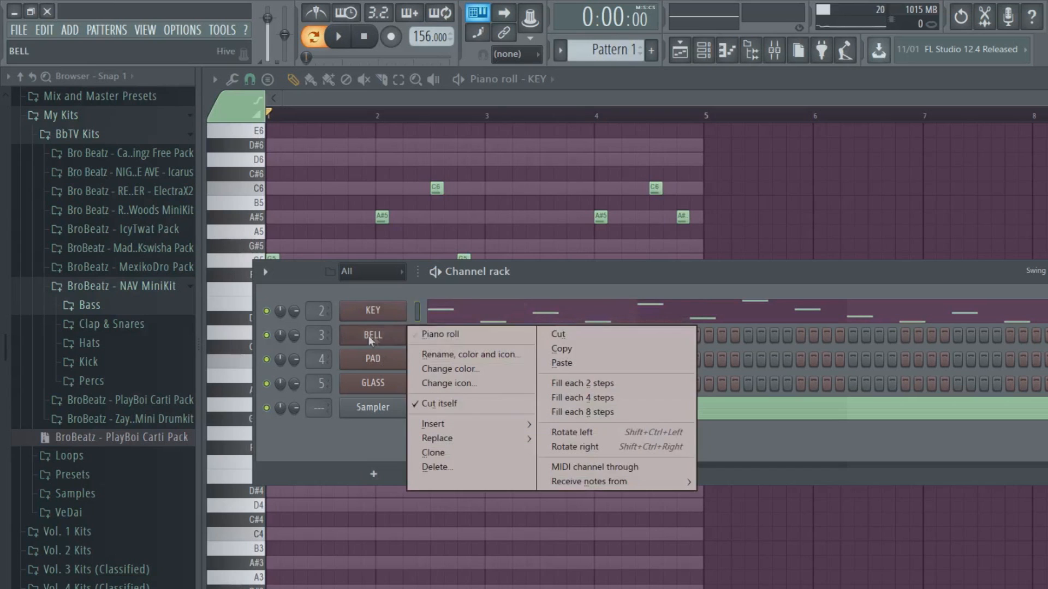
click(560, 364)
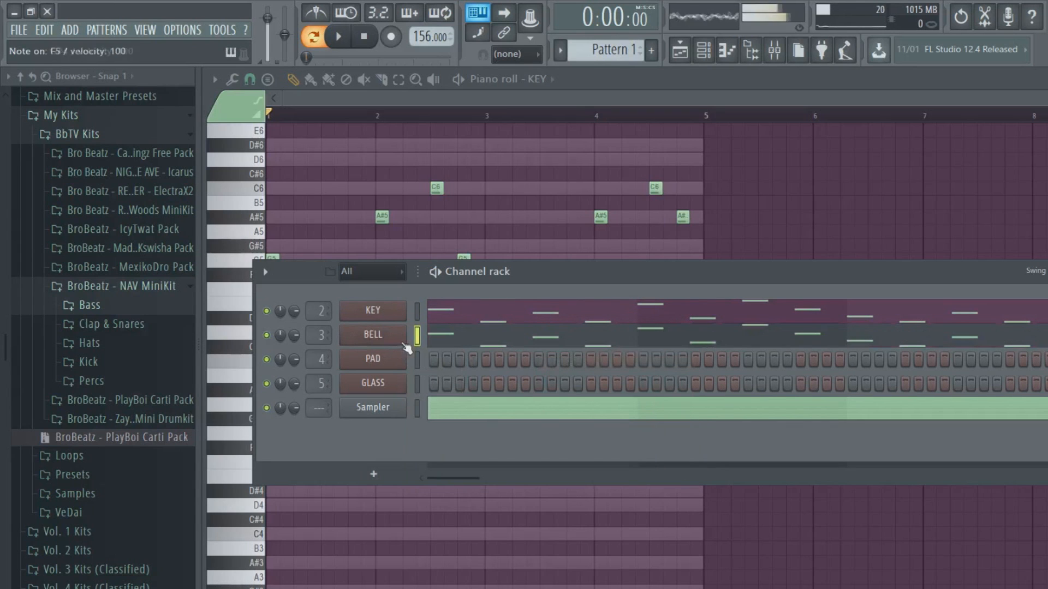
click(456, 340)
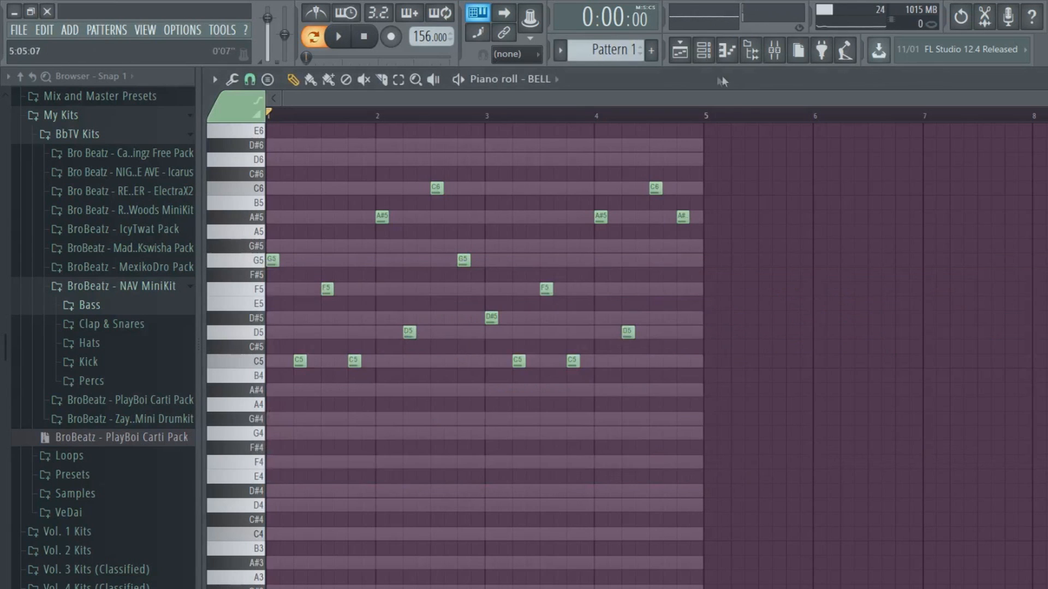
click(703, 50)
right_click(404, 331)
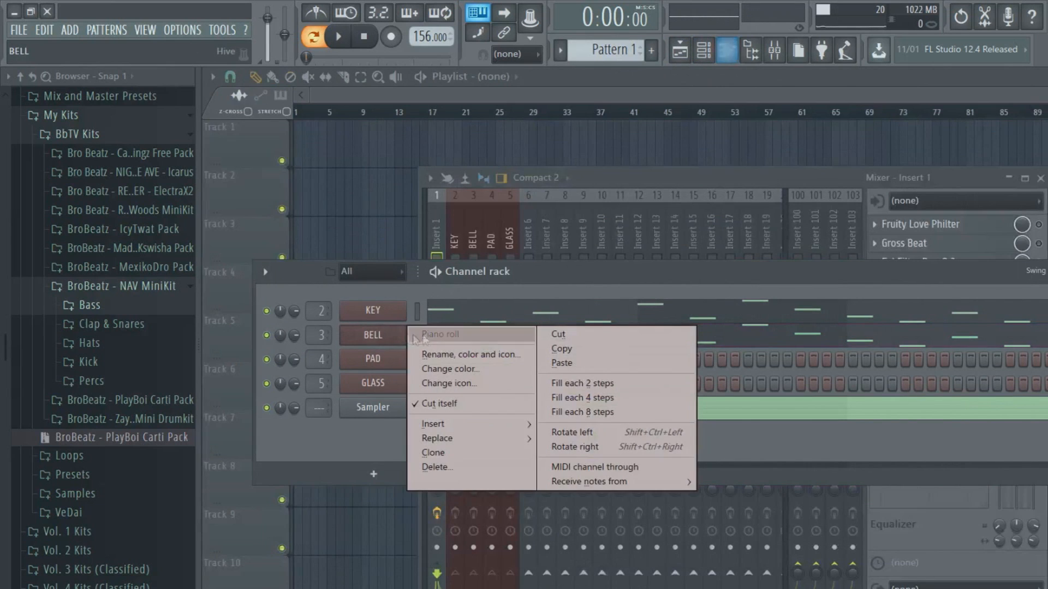
click(425, 335)
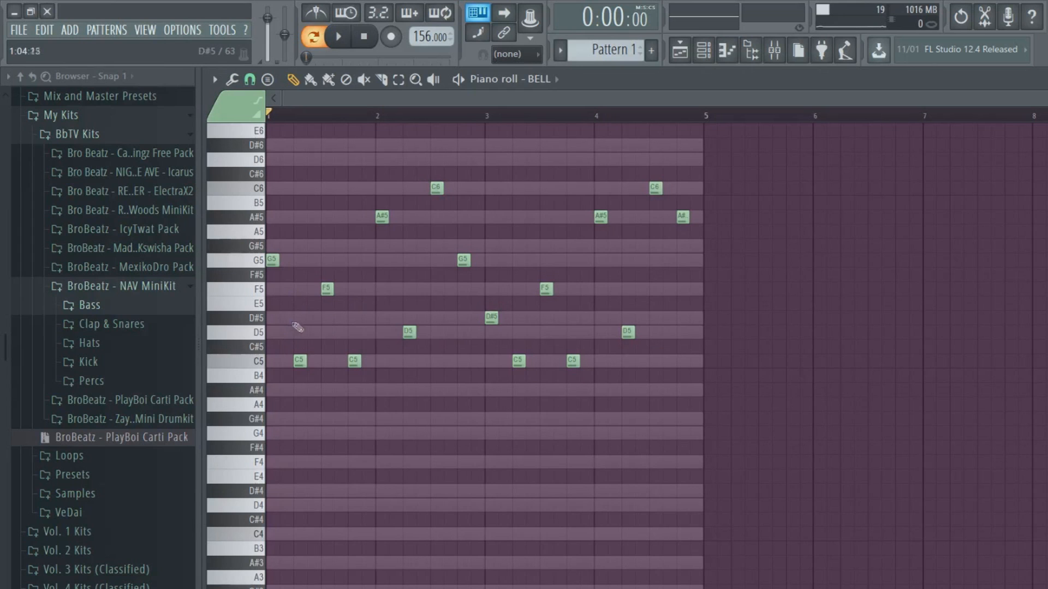
Add a D5 below the F5 in bar 1 and lengthen both notes to one beat.
click(323, 334)
right_click(516, 334)
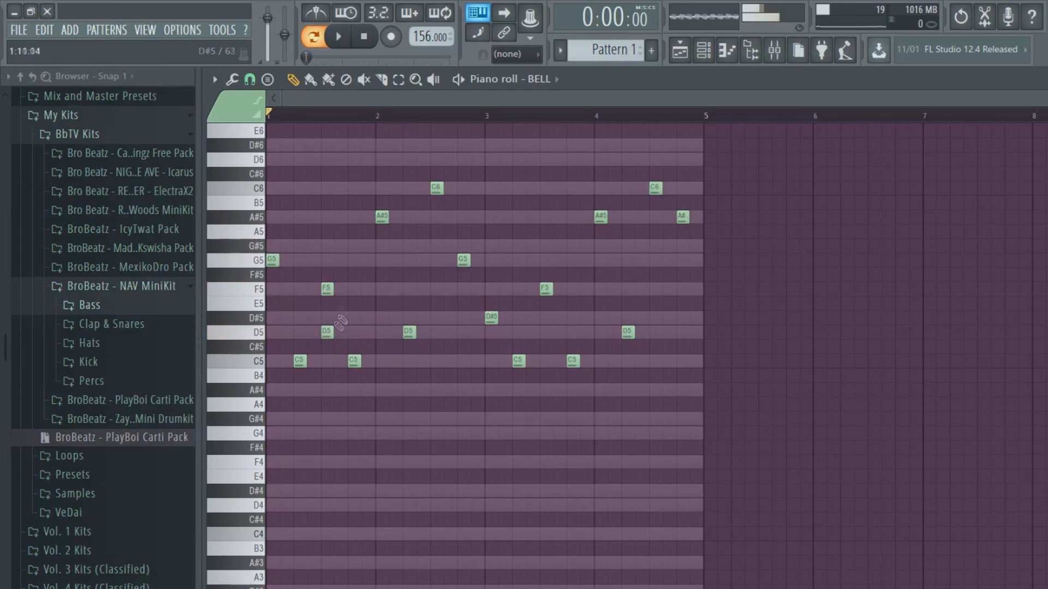
click(327, 332)
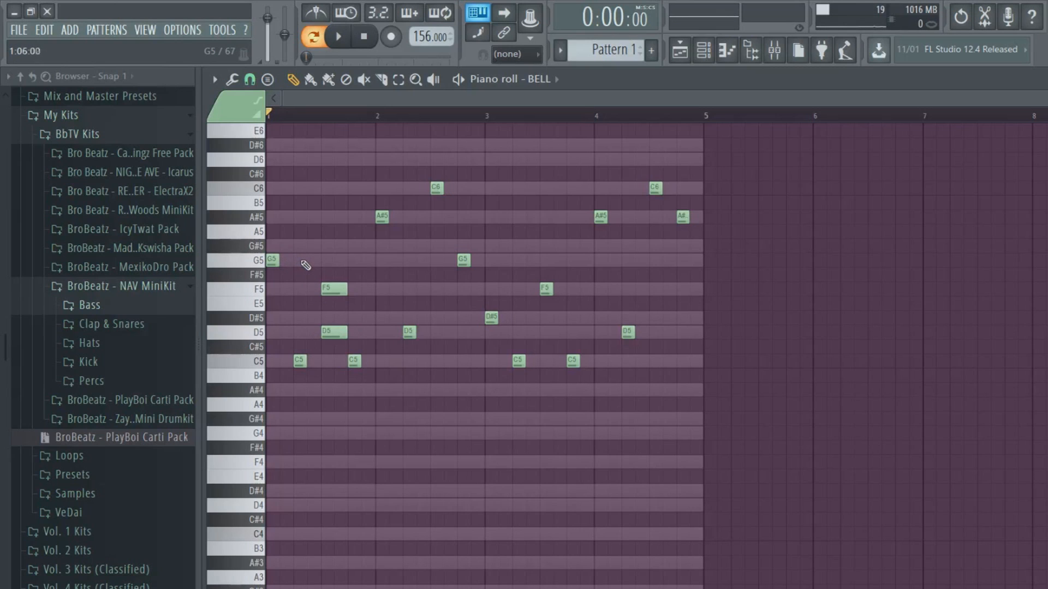
Delete the opening note of each of the four bars and lengthen bar 1's first C5 and bar 2's D5 to one beat.
right_click(271, 260)
right_click(382, 216)
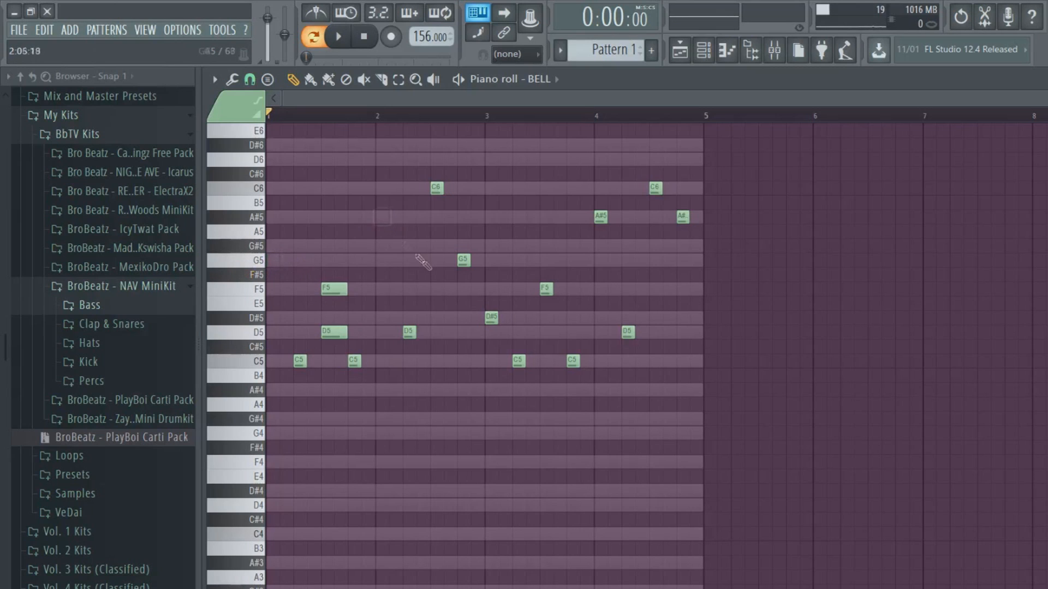
right_click(491, 318)
right_click(601, 217)
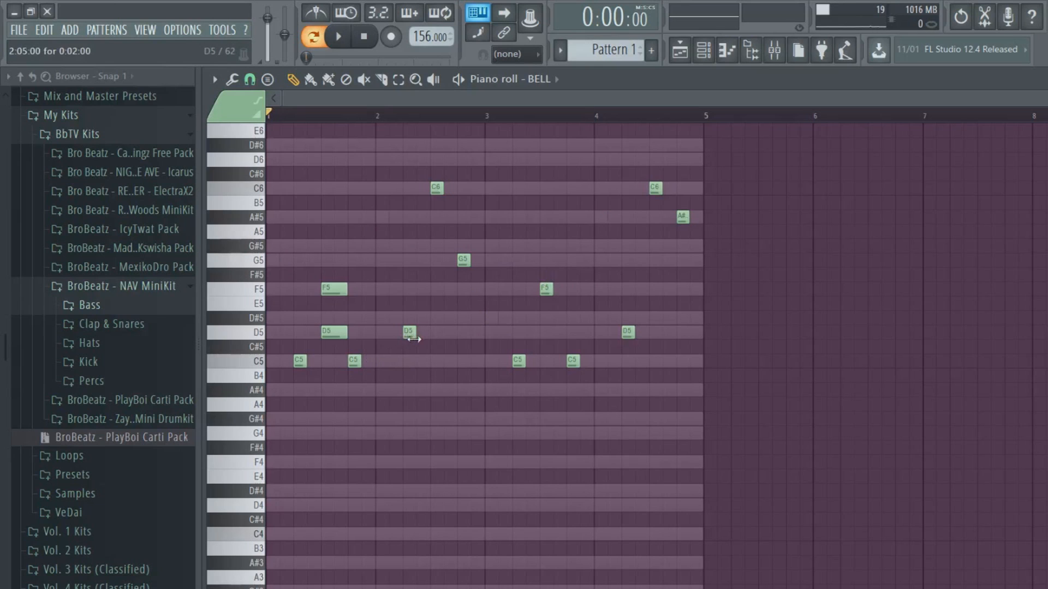
drag(306, 356, 320, 357)
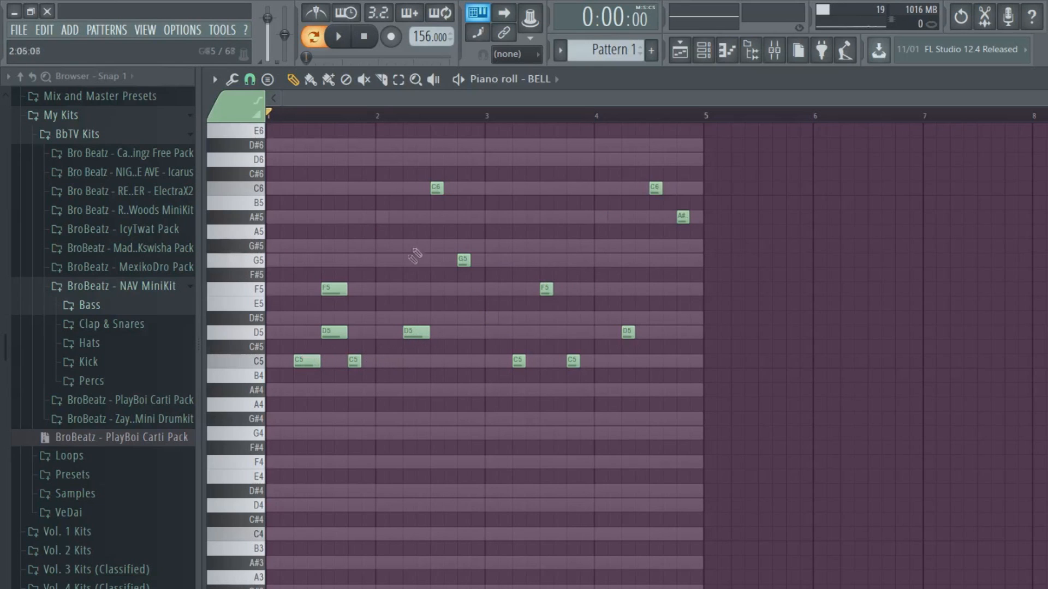
Add a one-beat G5 below the C6 in bar 2 and redraw that C6 at the same length.
click(436, 260)
right_click(438, 190)
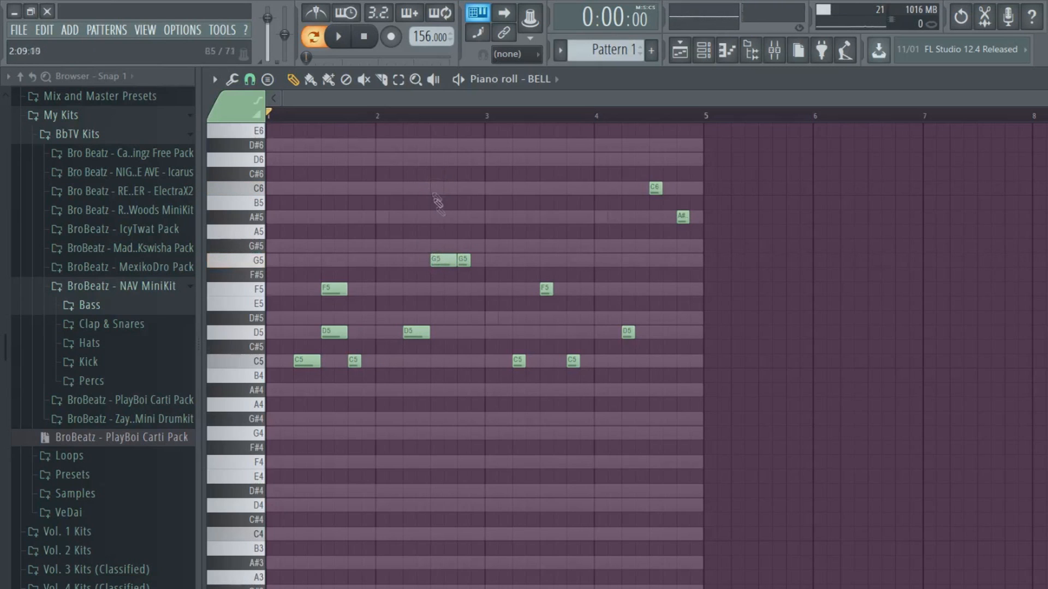
click(430, 189)
click(437, 190)
drag(436, 190, 445, 189)
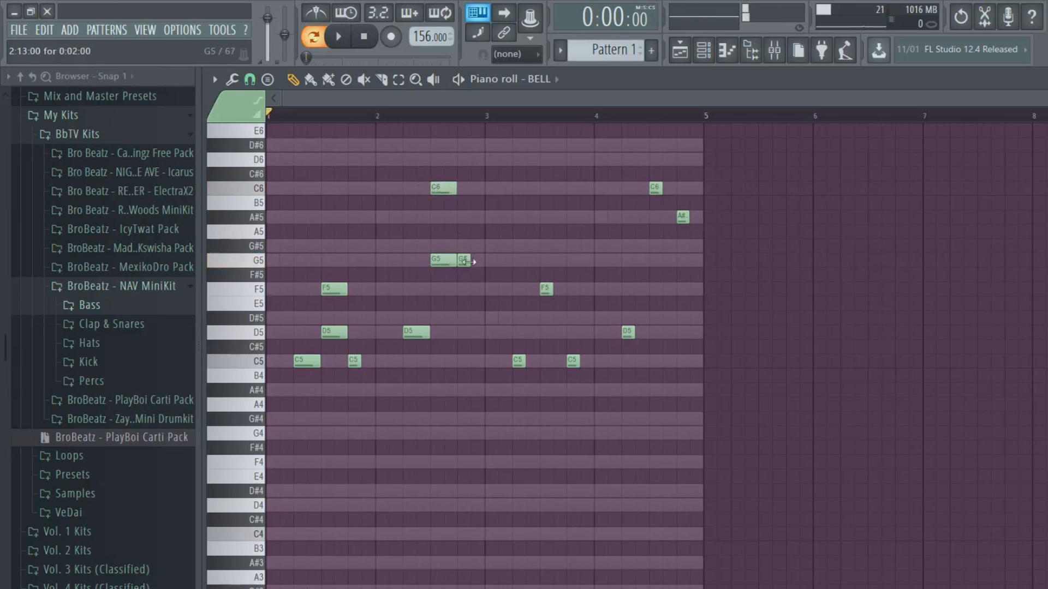
Replace the last G5 of bar 2 with F5 and play the pattern briefly.
click(466, 288)
right_click(465, 263)
click(339, 38)
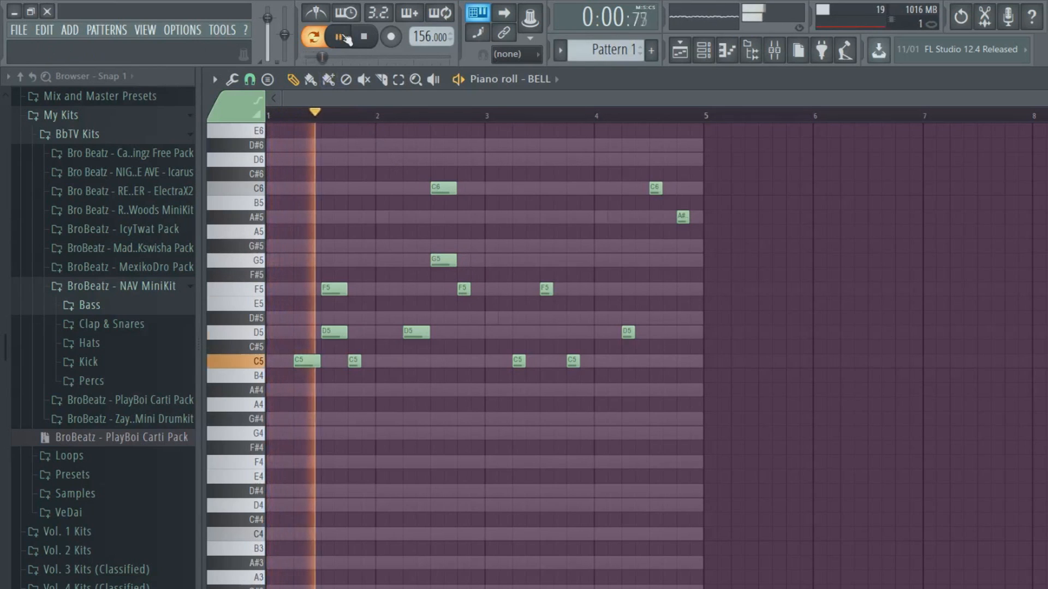
key(space)
Replace the D5 below bar 1's F5 with a G#5 above it, lengthen the G#5, and audition the chord.
right_click(335, 327)
click(338, 36)
click(363, 37)
click(327, 245)
click(339, 38)
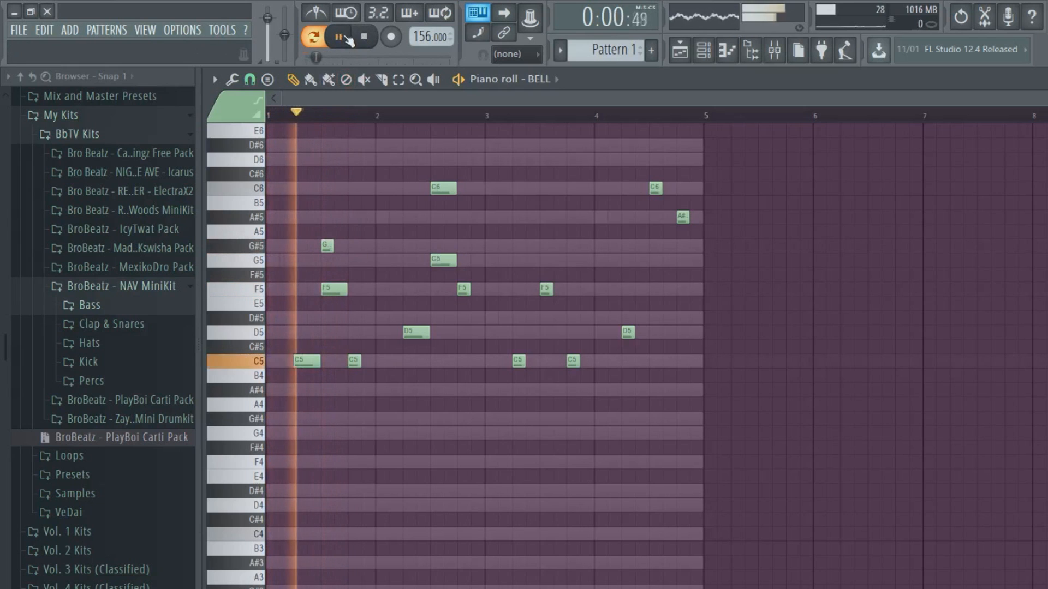
key(space)
drag(334, 245, 343, 246)
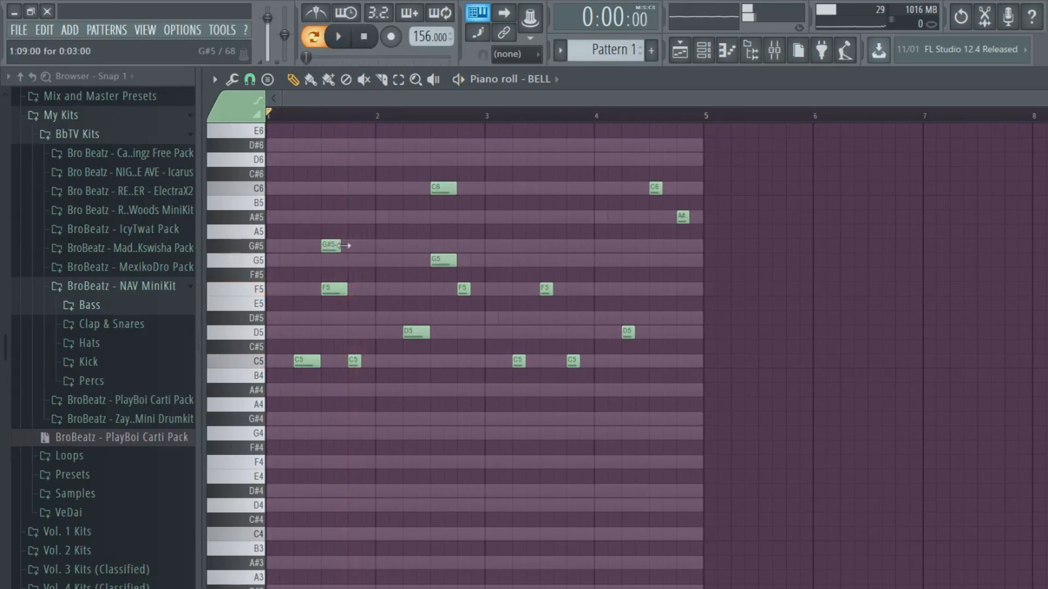
Replace the last C5 of bar 1 with a D#5 and play the pattern from the start.
click(339, 37)
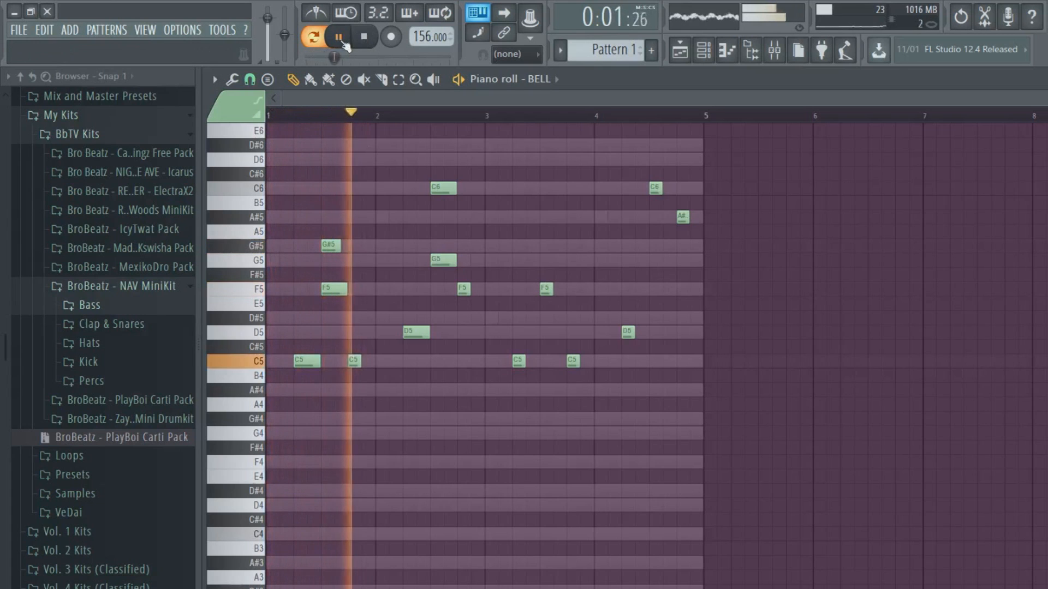
key(space)
drag(351, 332, 355, 317)
right_click(353, 360)
click(338, 36)
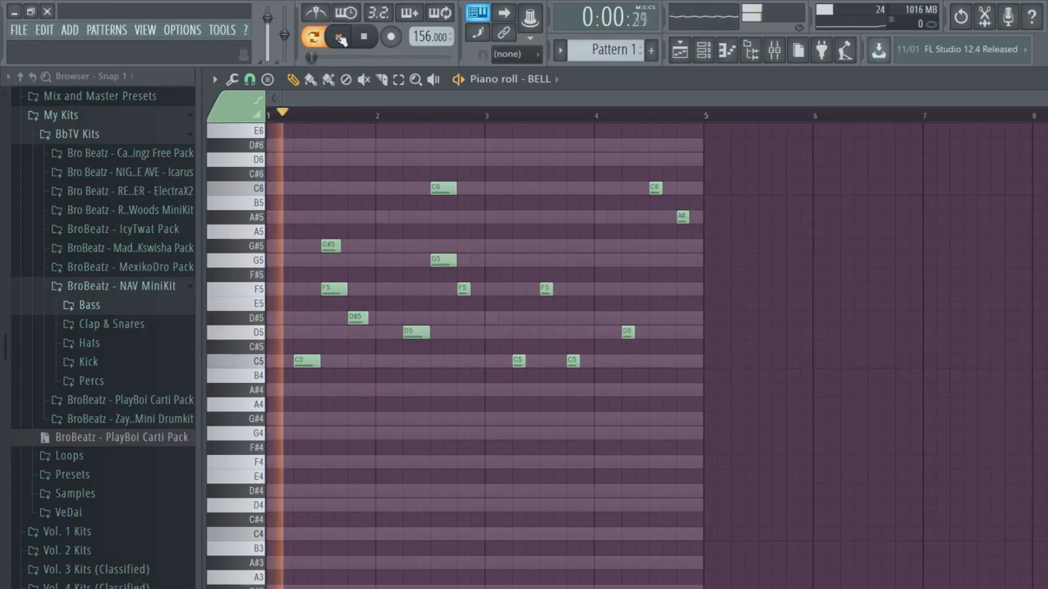
click(363, 36)
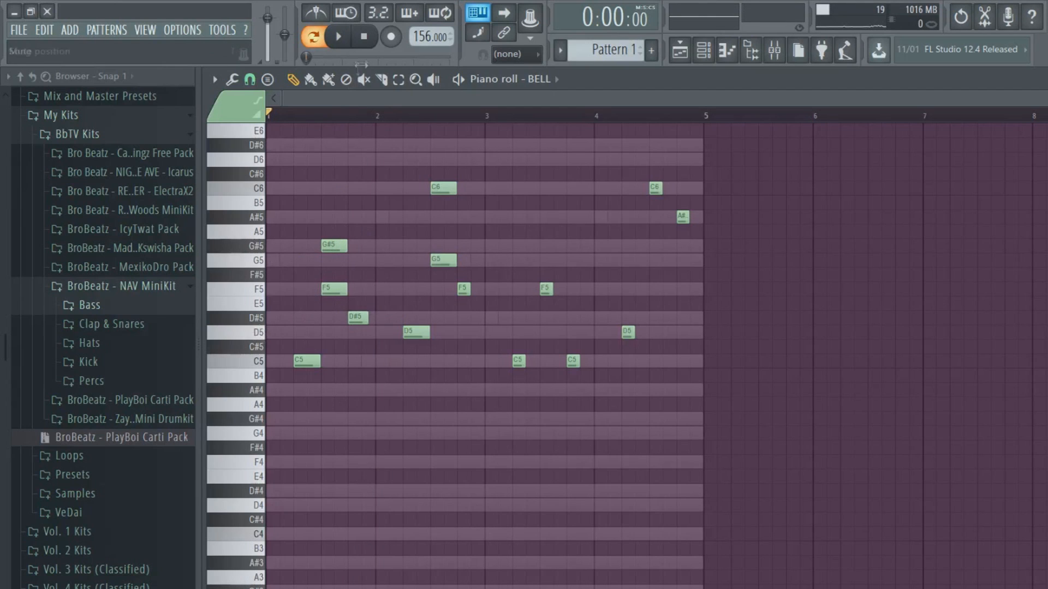
Try D#5 and D5 in turn as the last note of bar 2 while auditioning the pattern.
click(338, 37)
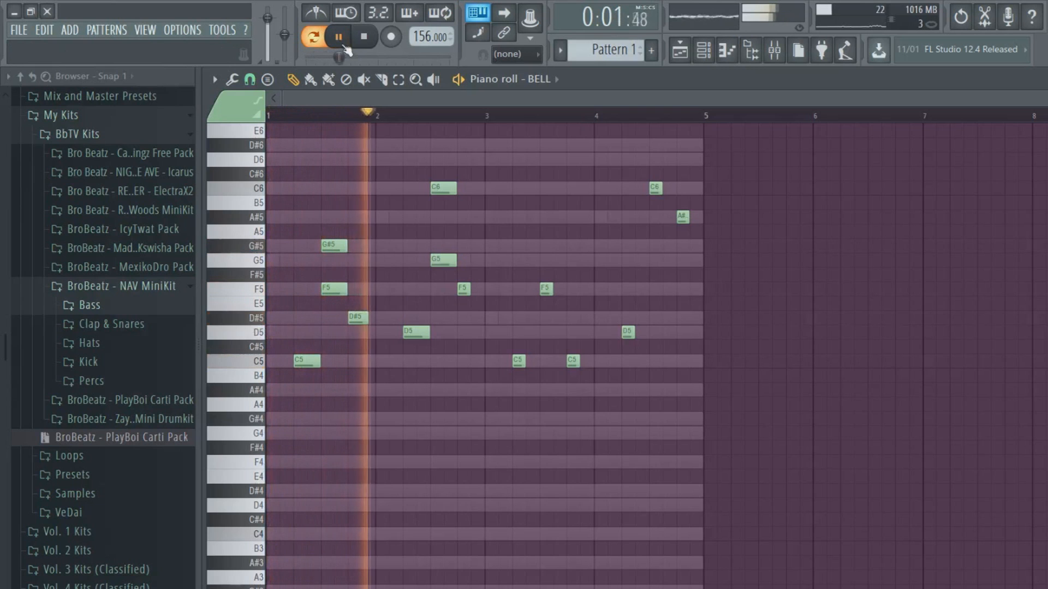
key(space)
click(460, 317)
right_click(463, 289)
click(407, 116)
key(space)
click(462, 332)
right_click(465, 318)
Replace the last note of bar 2 with a one-beat A#5 and replay the pattern from the start.
click(430, 116)
click(463, 217)
click(429, 116)
right_click(466, 332)
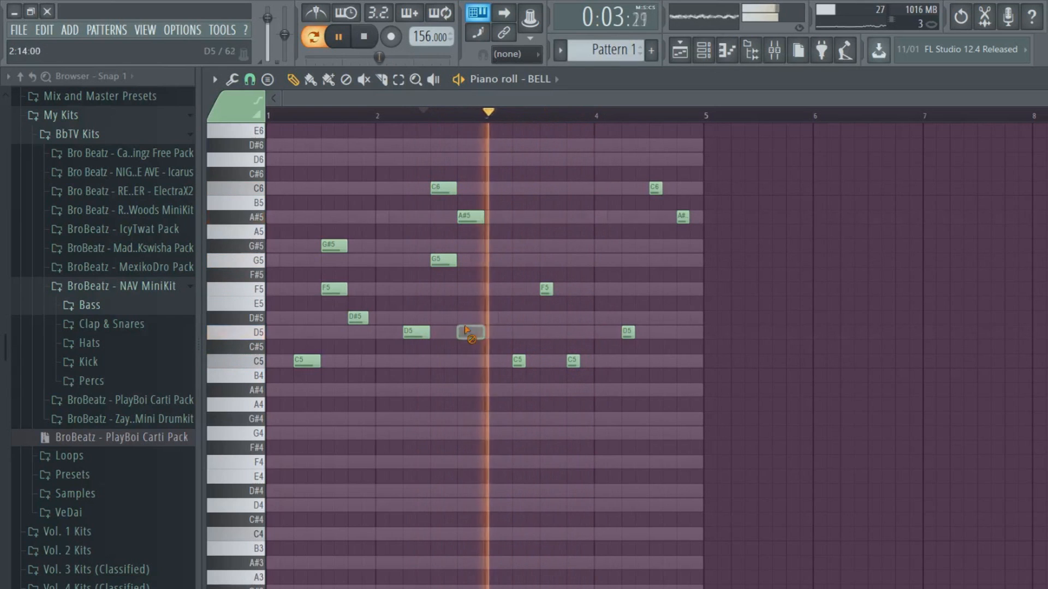
click(425, 116)
click(270, 117)
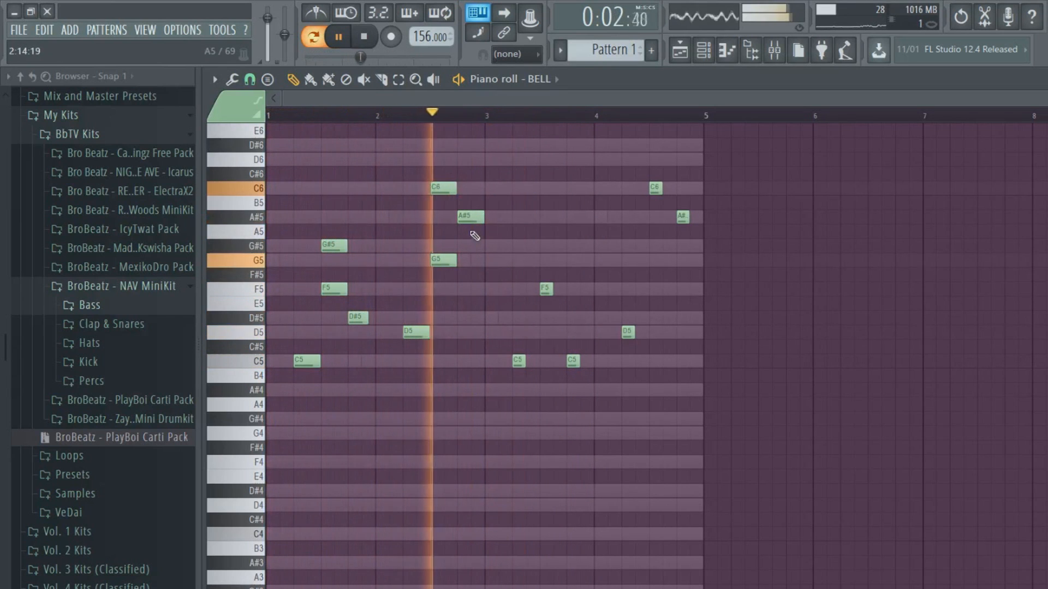
Move the last A#5 of bar 2 down to G#5, listen to it in context, and stop the playback.
drag(470, 217, 470, 247)
click(423, 116)
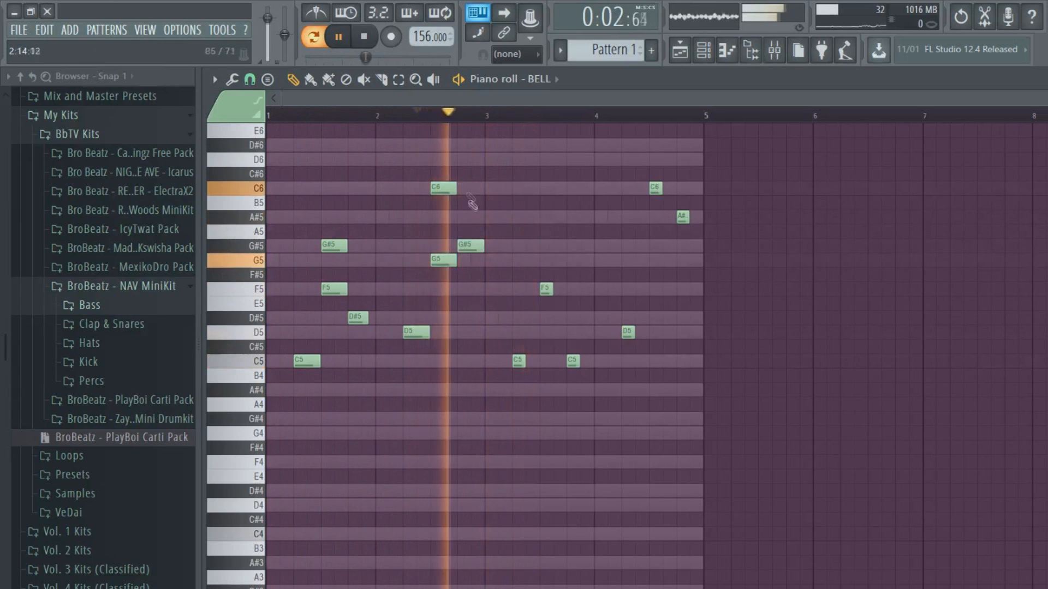
drag(357, 116, 266, 116)
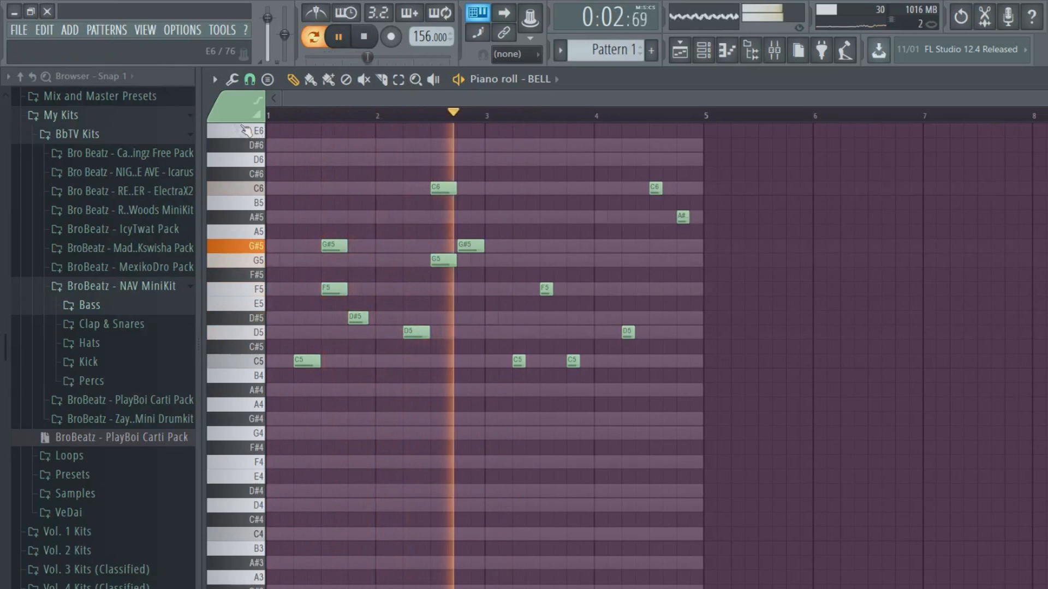
key(space)
right_click(656, 187)
right_click(682, 217)
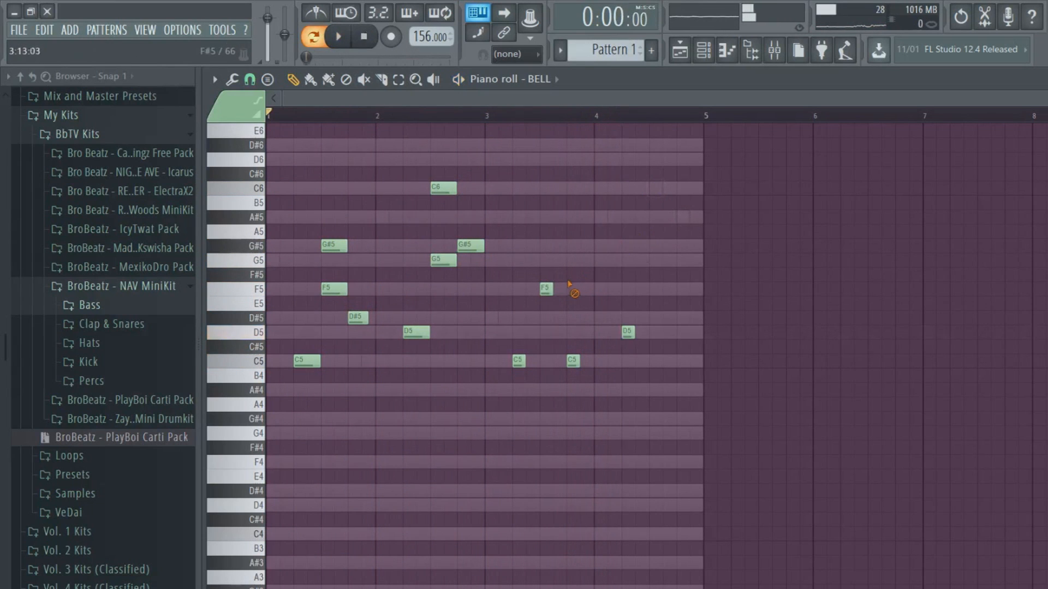
key(ctrl+alt+z)
key(ctrl+alt+z)
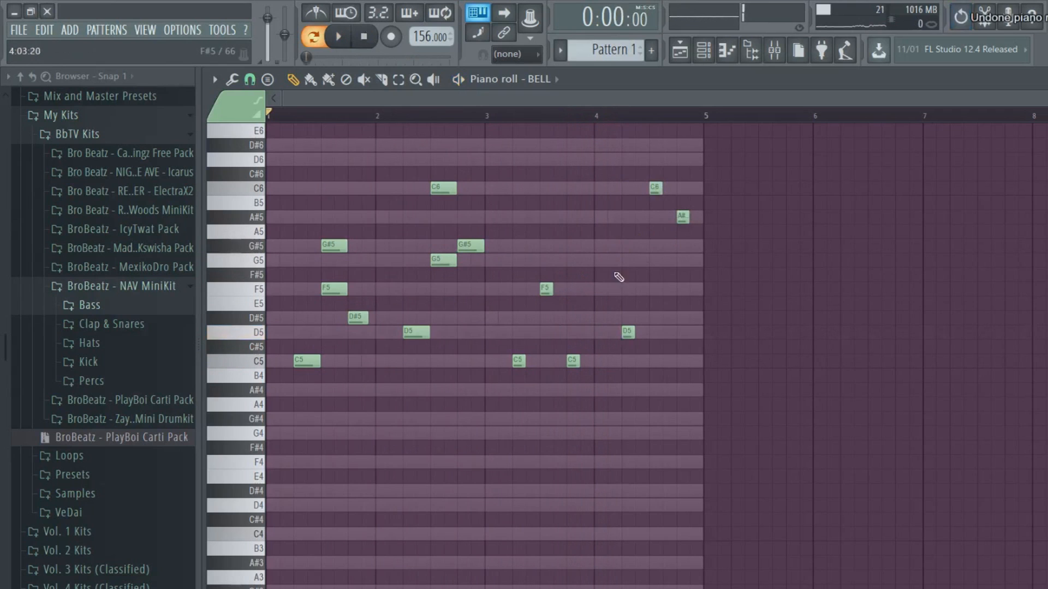
Extend bar 4's last A#5 to the bar's end, and add G5 below bar 4's C6 and A#5 above bar 3's F5.
drag(688, 216, 703, 216)
click(651, 261)
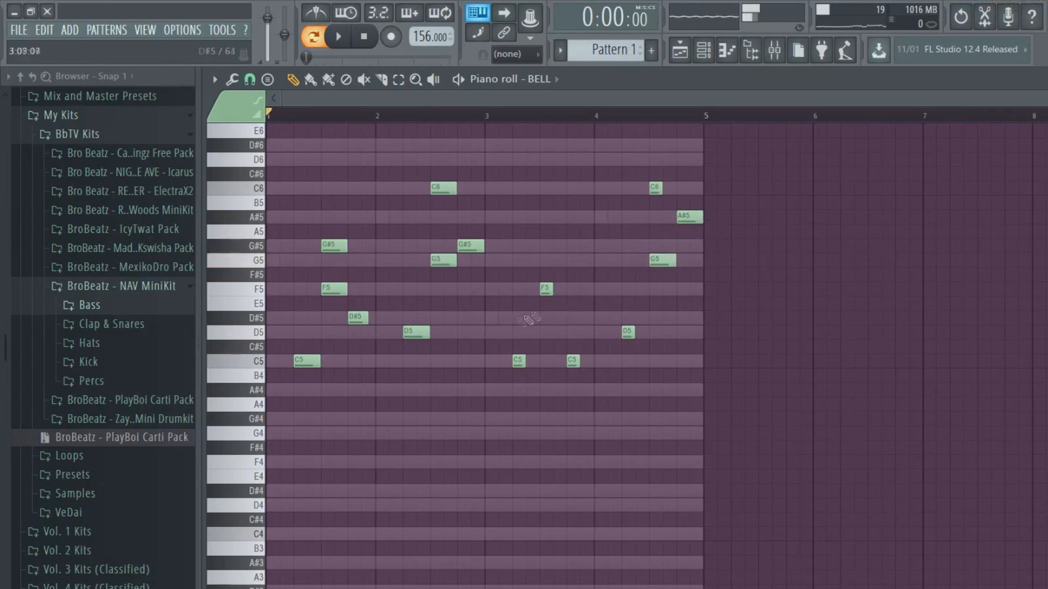
click(544, 218)
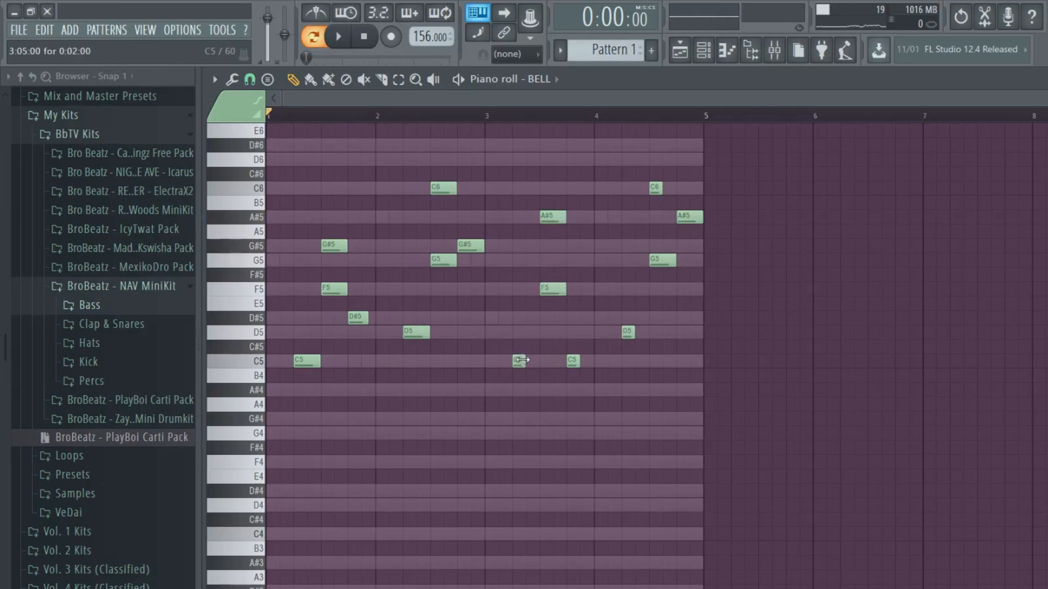
Replace bar 3's first C5 with D#5, and lengthen that bar's last C5 and bar 4's D5 and C6 to one beat.
click(516, 318)
right_click(526, 361)
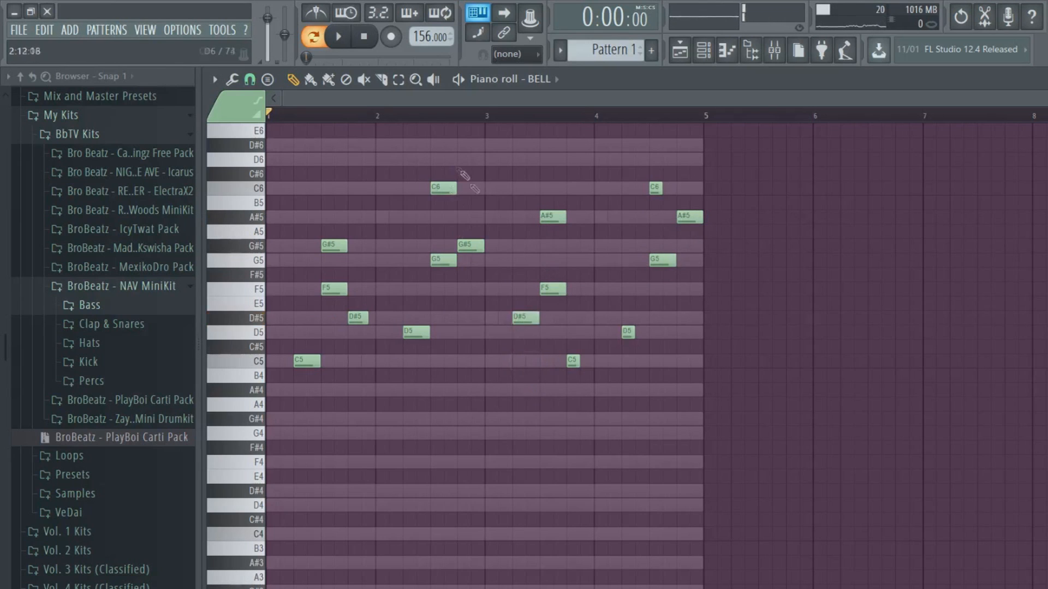
drag(578, 364, 594, 364)
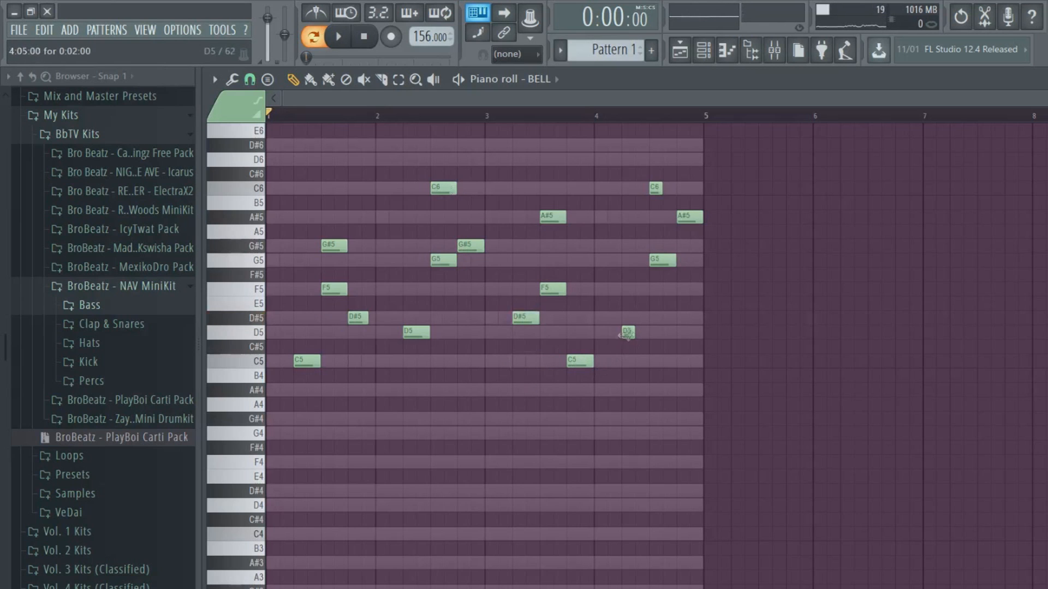
key(space)
drag(662, 191, 676, 192)
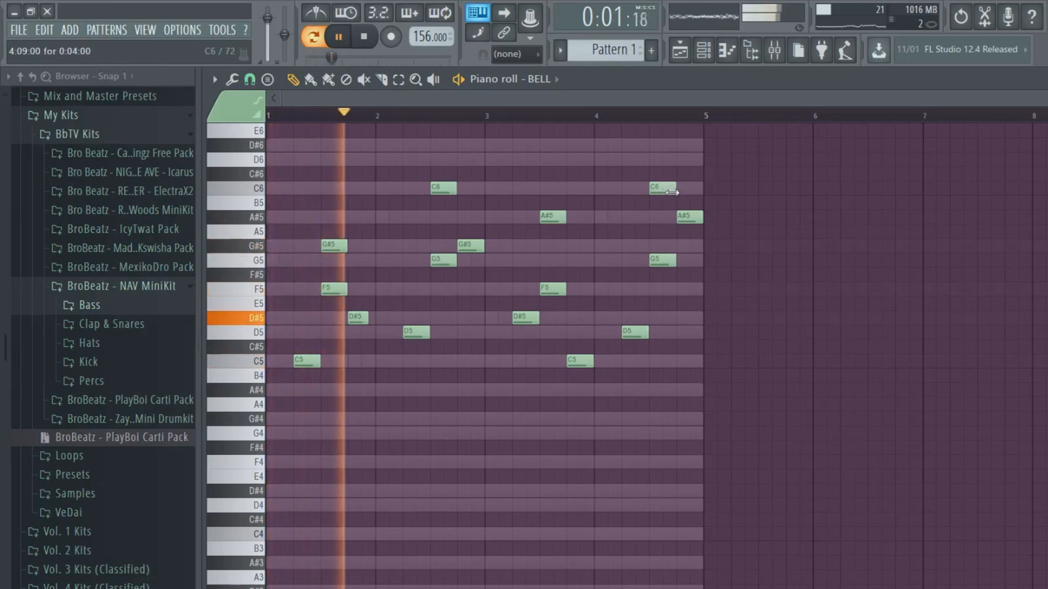
Reveal the note control lane, move bar 3's D#5 down to D5, and replay from the start of bar 3.
drag(693, 588, 694, 549)
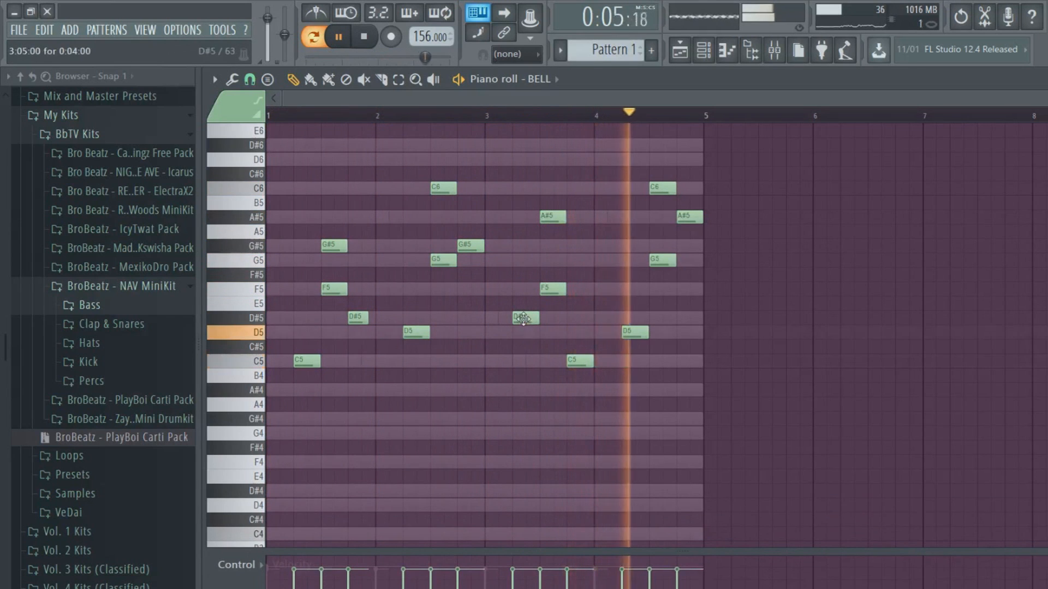
drag(522, 318, 522, 332)
click(487, 116)
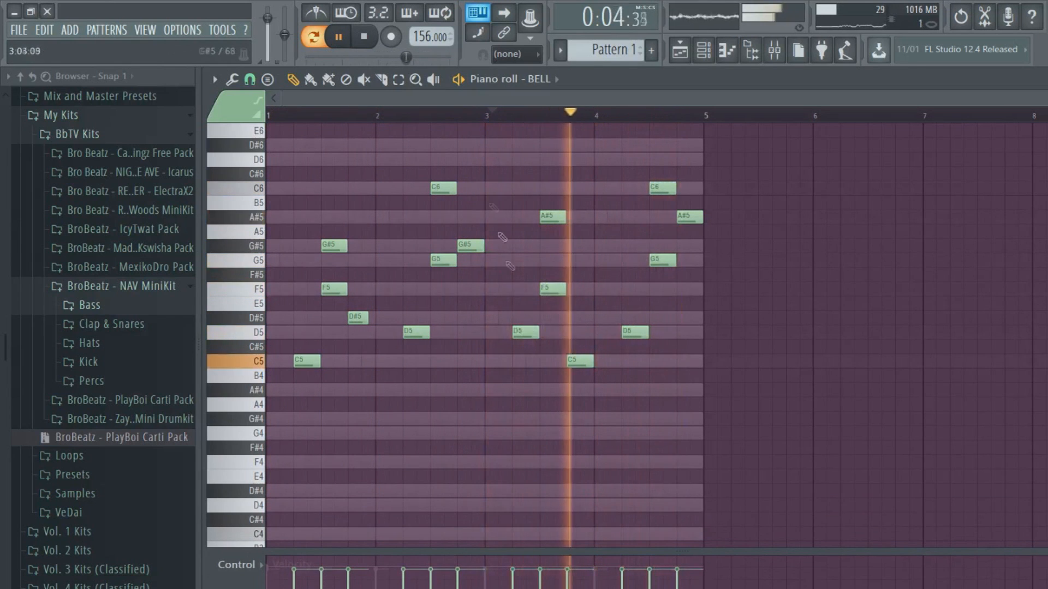
Replay the bell melody from bar 2, then enlarge the velocity lane and lower each bar's first and last notes.
click(410, 116)
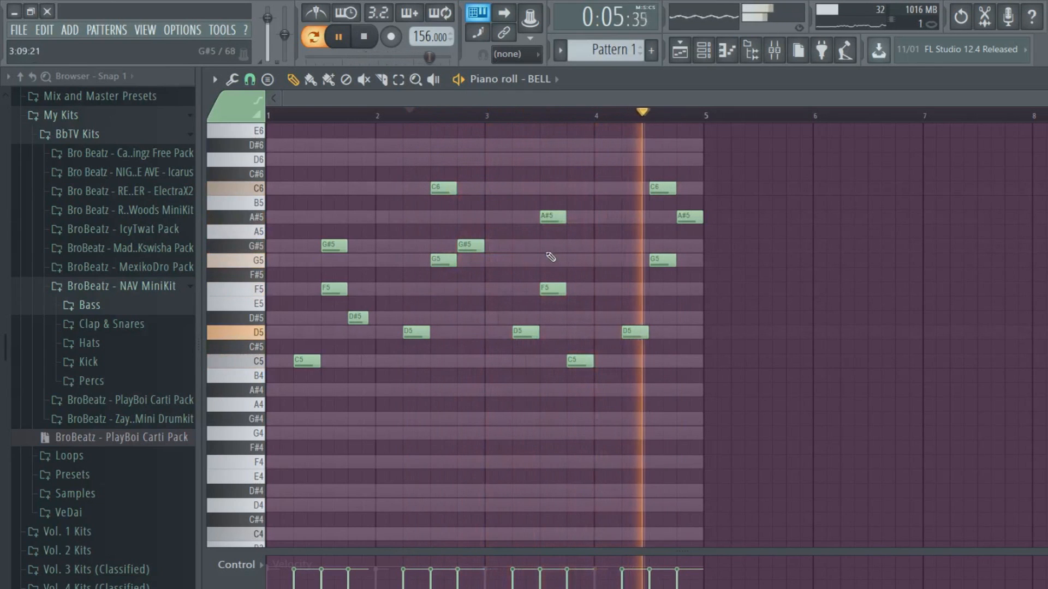
key(space)
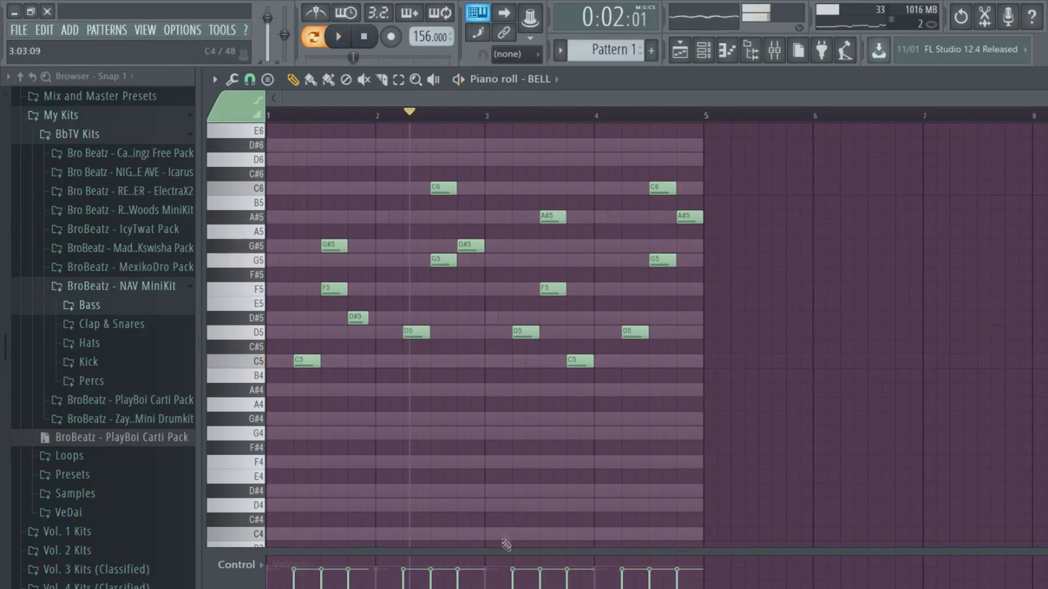
drag(507, 551, 506, 432)
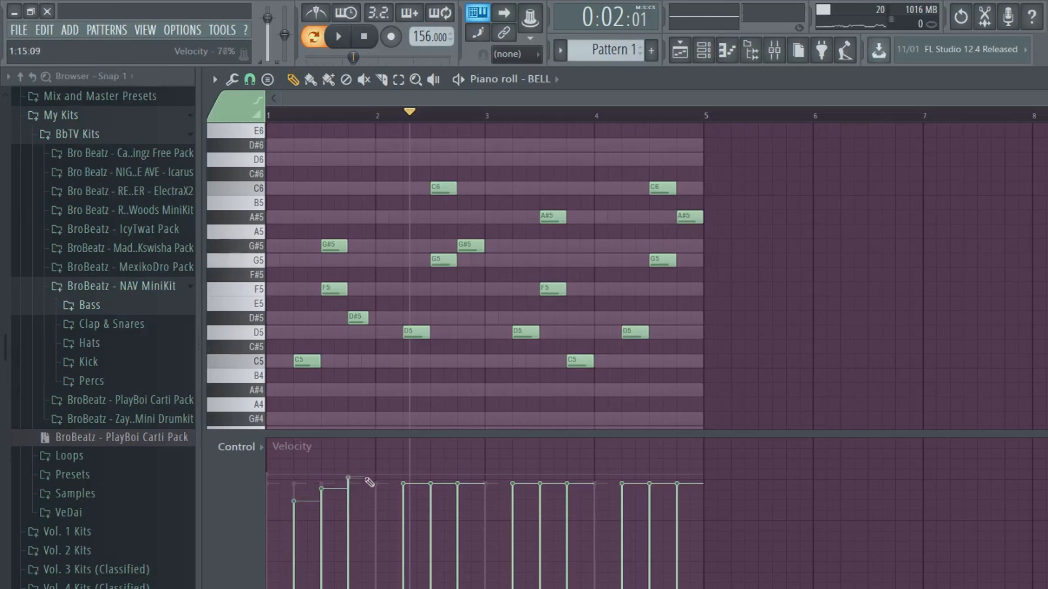
drag(367, 477, 368, 505)
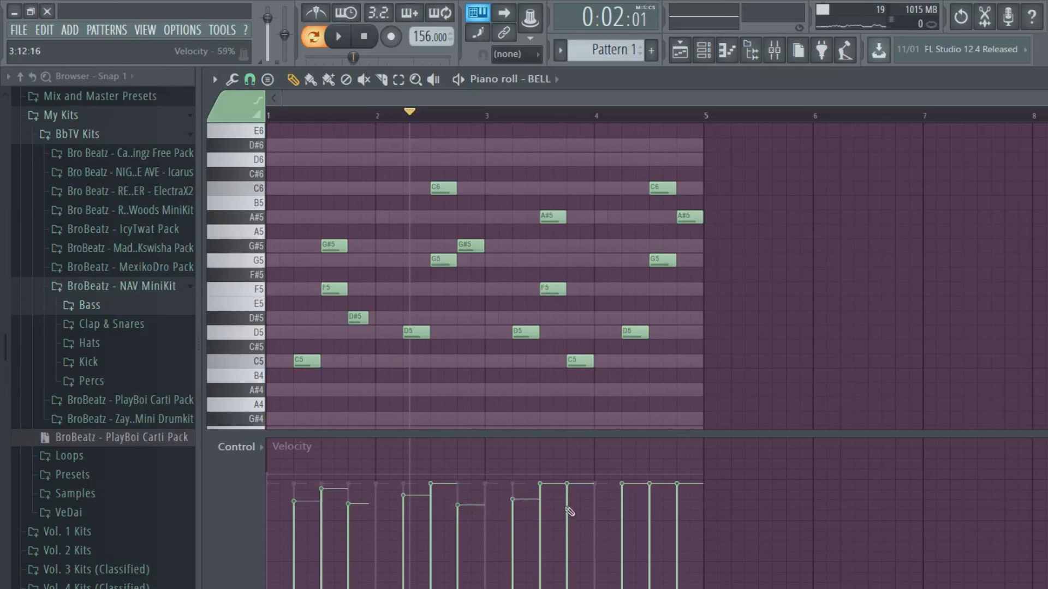
click(625, 499)
click(678, 501)
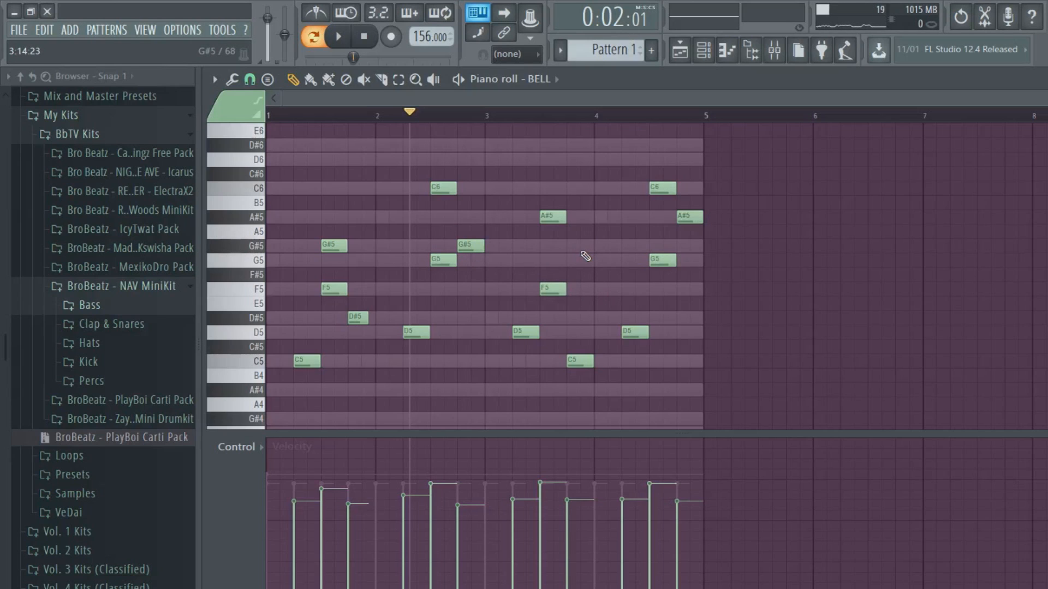
Try the whole bell melody one octave higher, listen to it, and return it to its original octave.
key(F6)
key(ctrl+a)
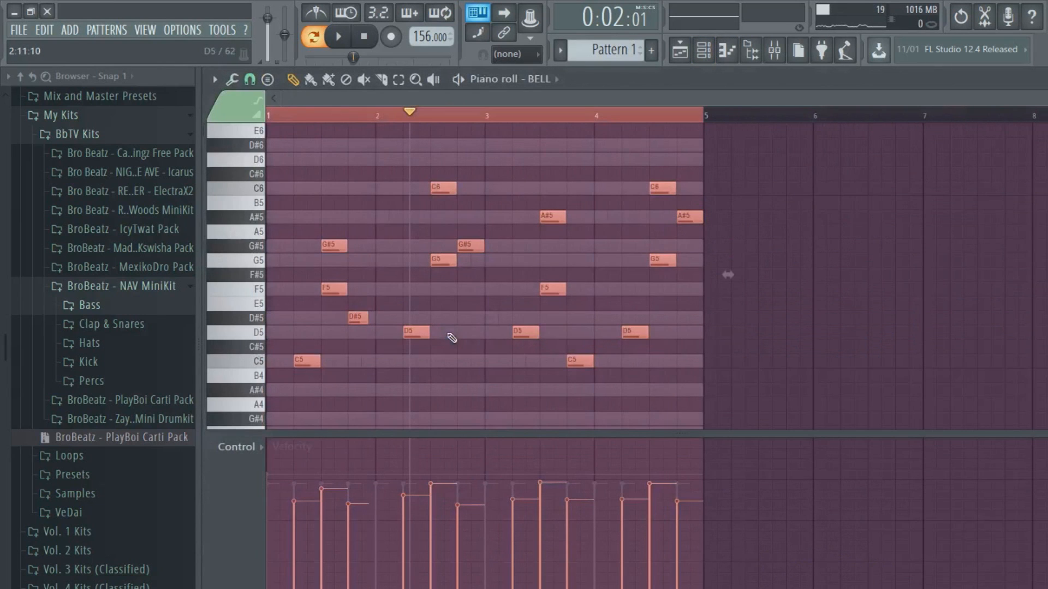
key(ctrl+Up)
scroll(433, 295, up, 3)
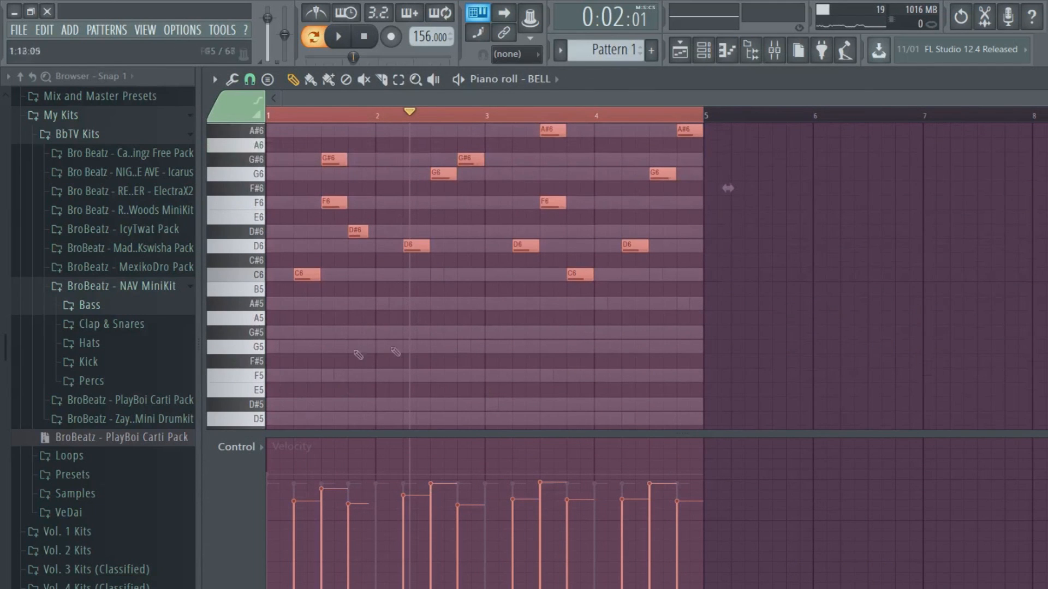
key(space)
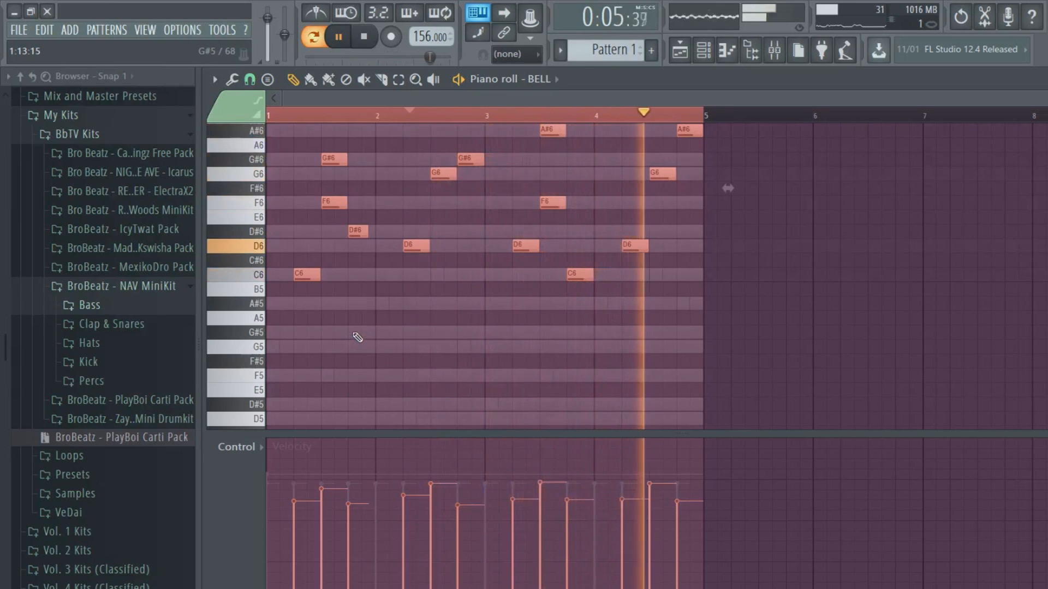
key(ctrl+Down)
key(space)
scroll(356, 334, down, 4)
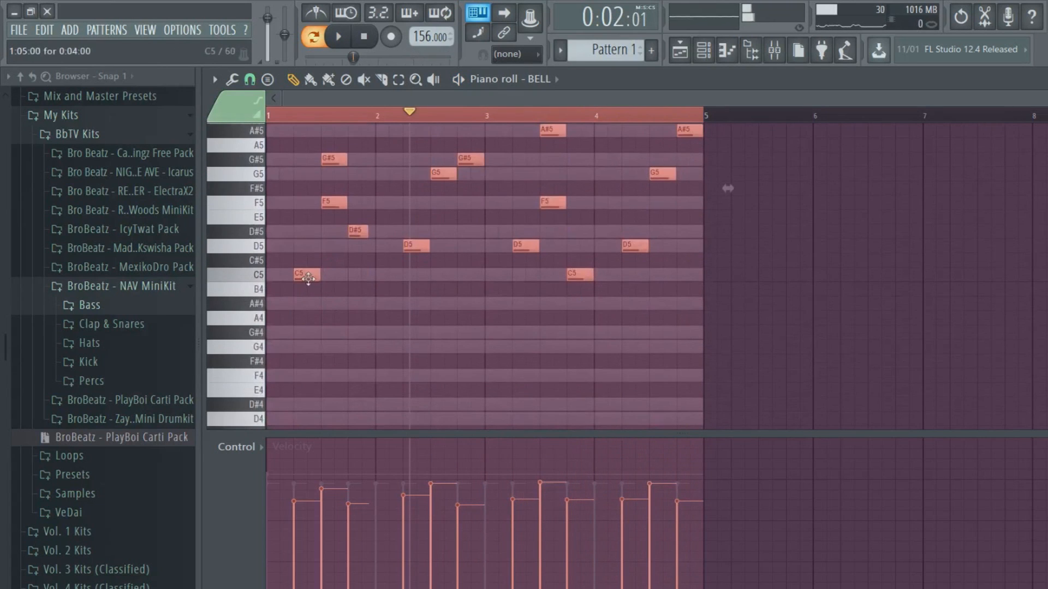
Make an echo copy of all bell notes, two beats later, one octave higher and half a beat shorter.
drag(307, 276, 361, 277)
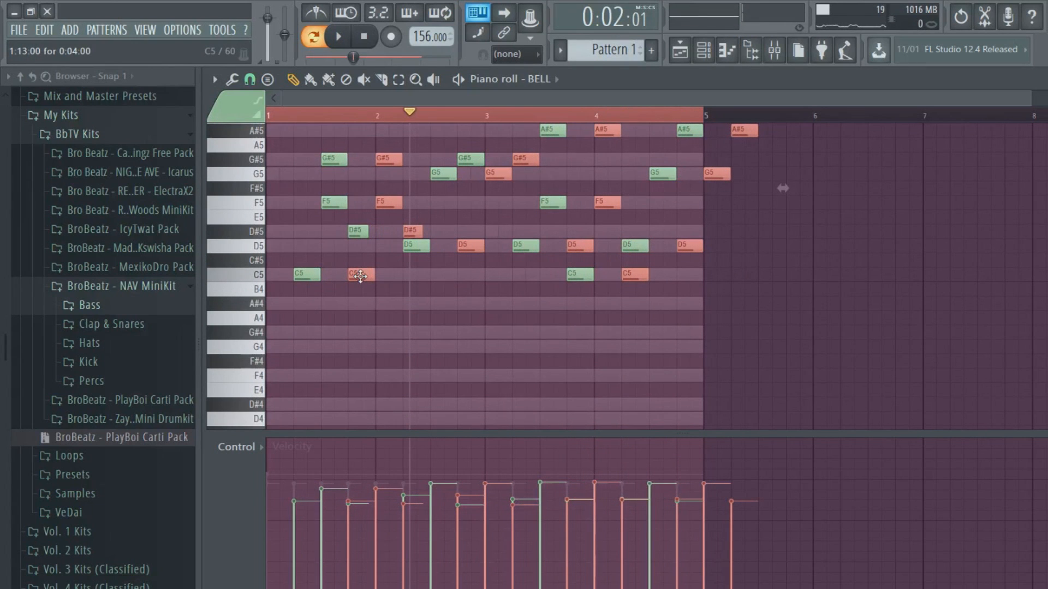
key(Delete)
scroll(362, 281, up, 6)
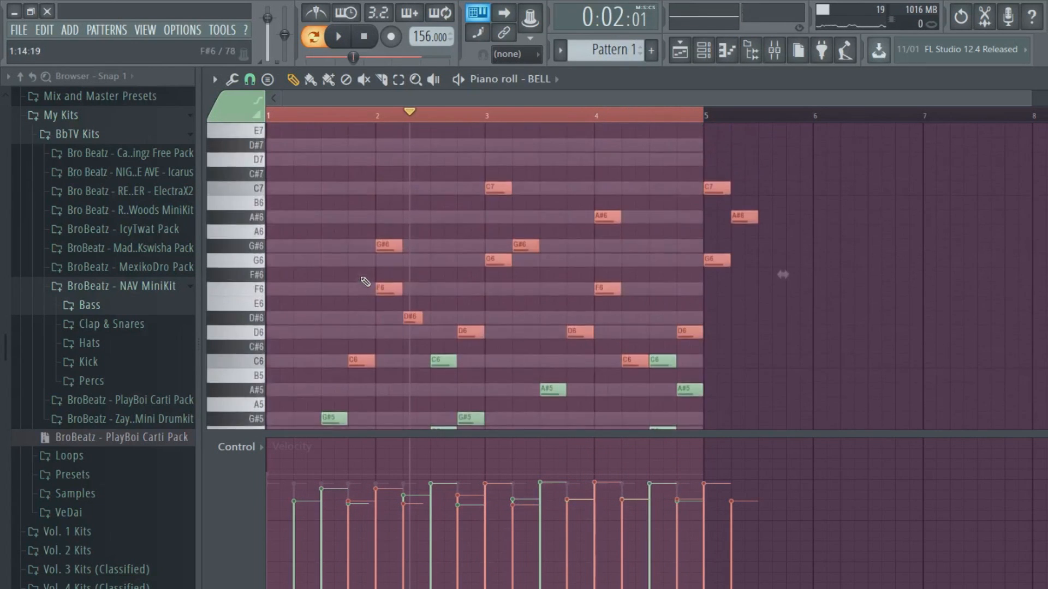
drag(419, 320, 388, 320)
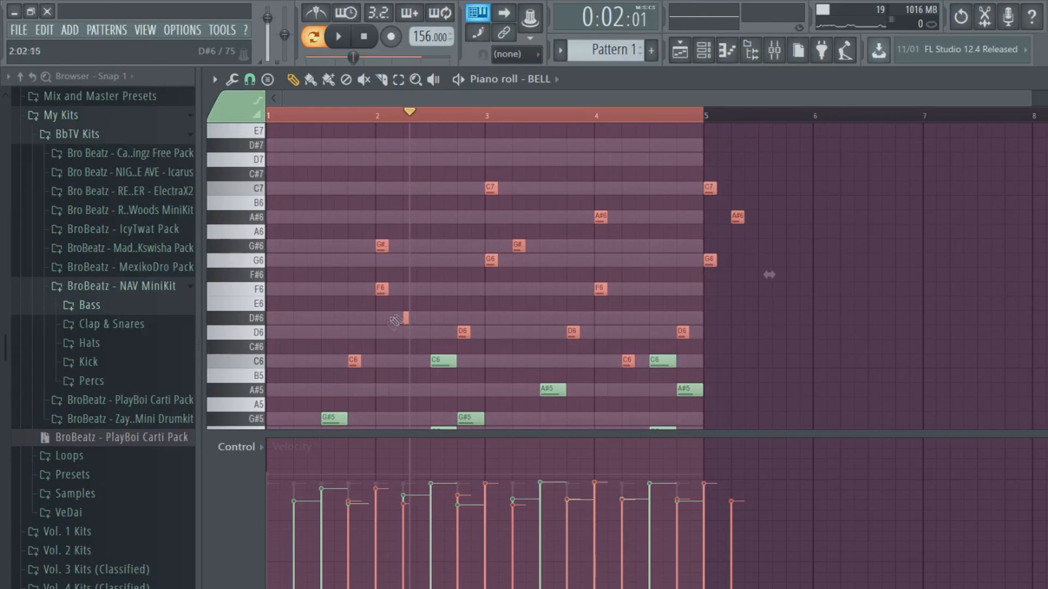
Delete the echo copies that fall beyond the end of bar 4: C7, A#6 and G6.
ctrl+click(729, 239)
right_click(711, 189)
right_click(739, 220)
right_click(710, 262)
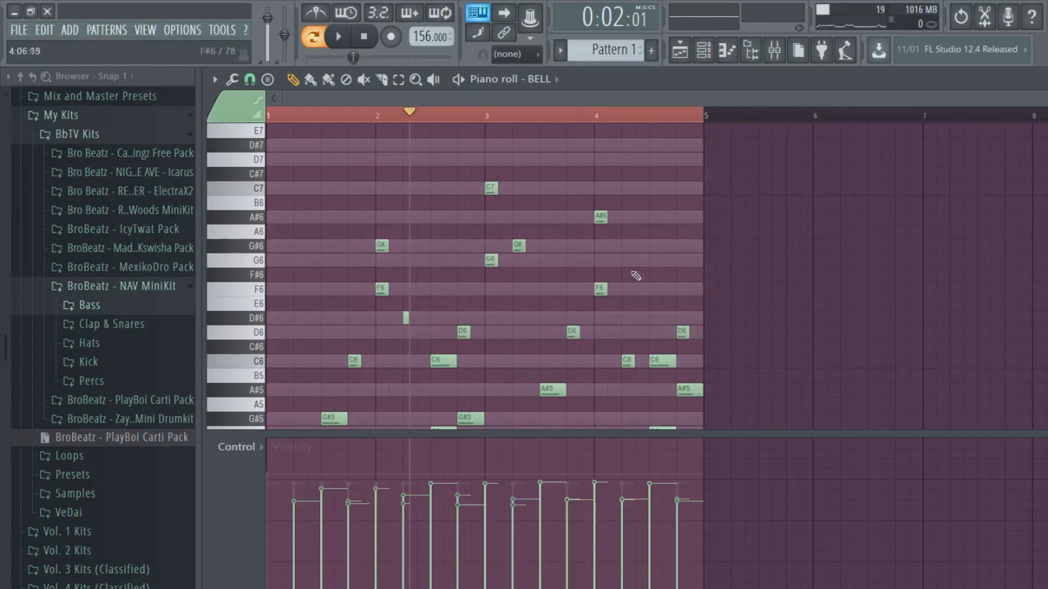
Select the remaining short echo notes and lower their velocity well below that of the original bell notes.
drag(350, 154, 714, 347)
ctrl+shift+click(353, 362)
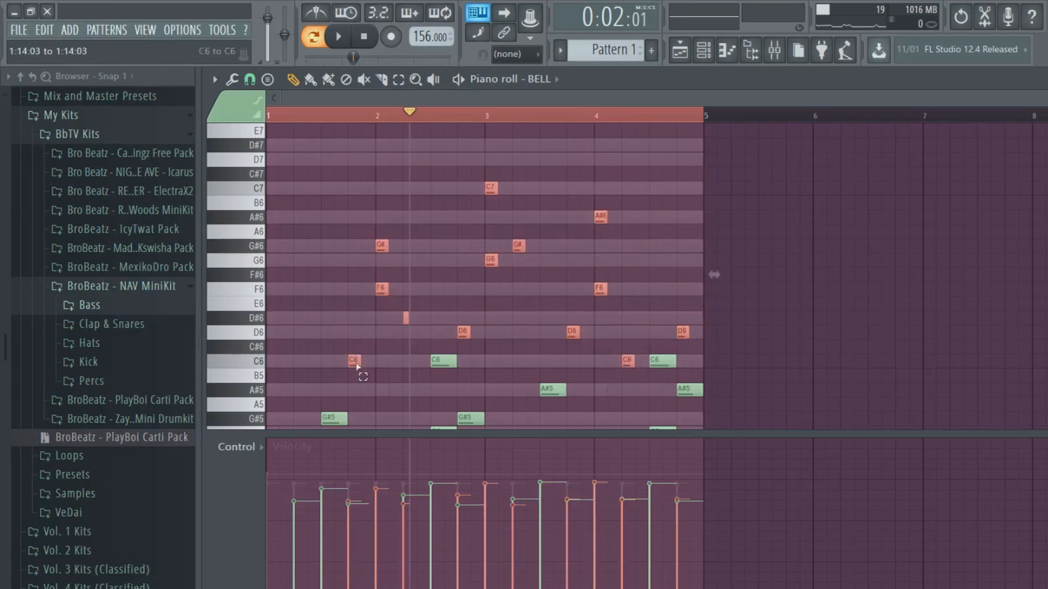
drag(340, 572, 683, 573)
ctrl+click(499, 178)
Play the pattern from the start to check the bell melody with its echoes, and stop the playback.
click(363, 37)
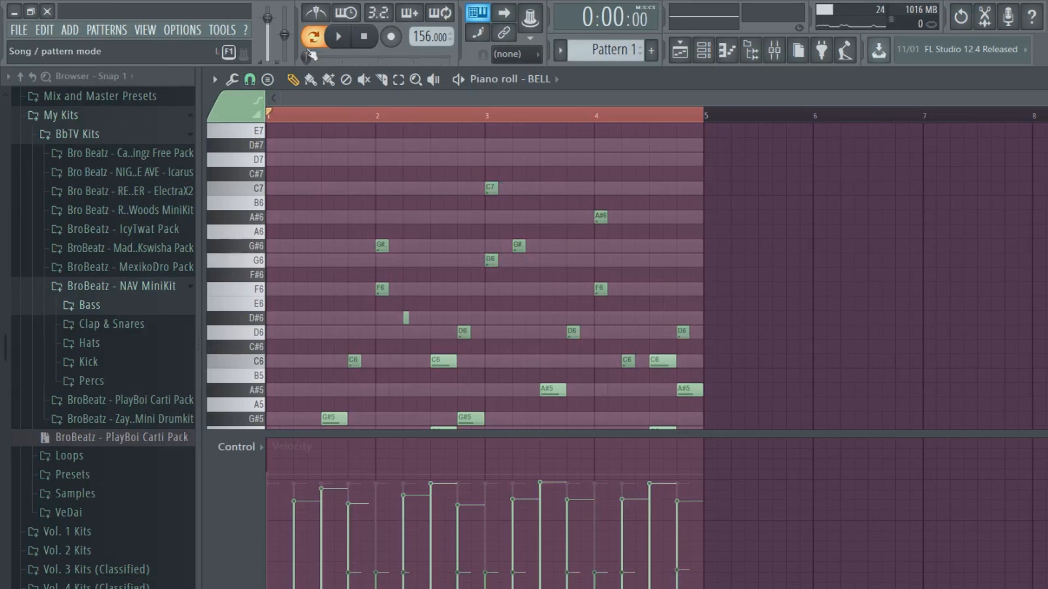
click(339, 37)
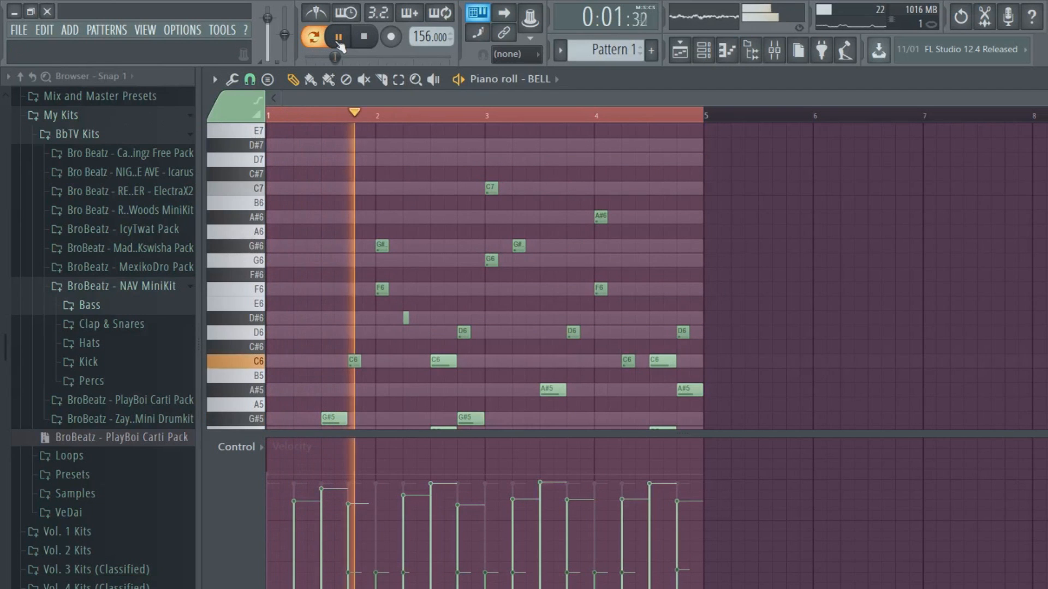
scroll(437, 144, down, 3)
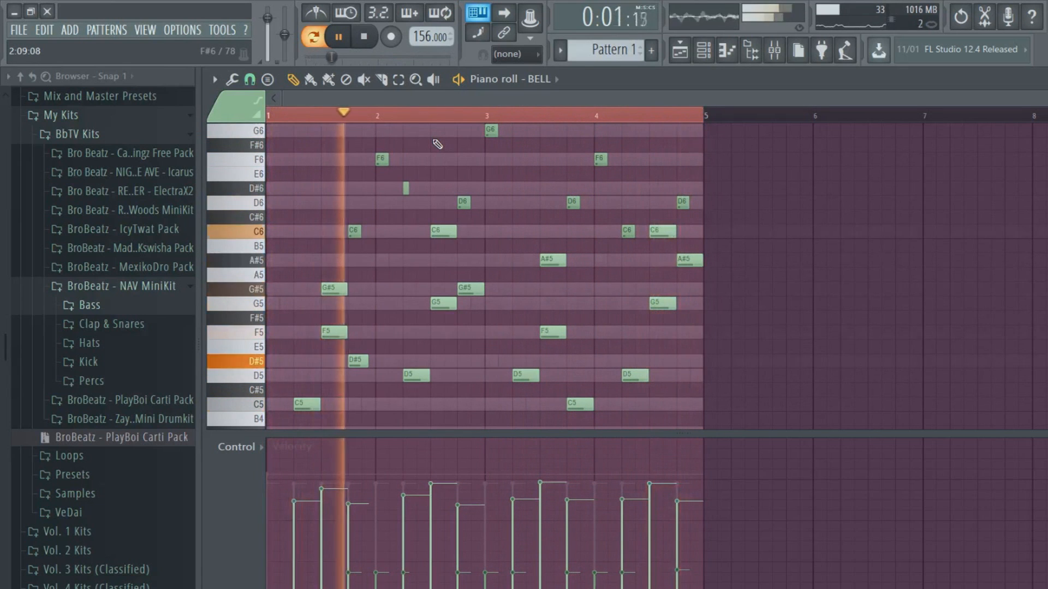
scroll(553, 244, up, 1)
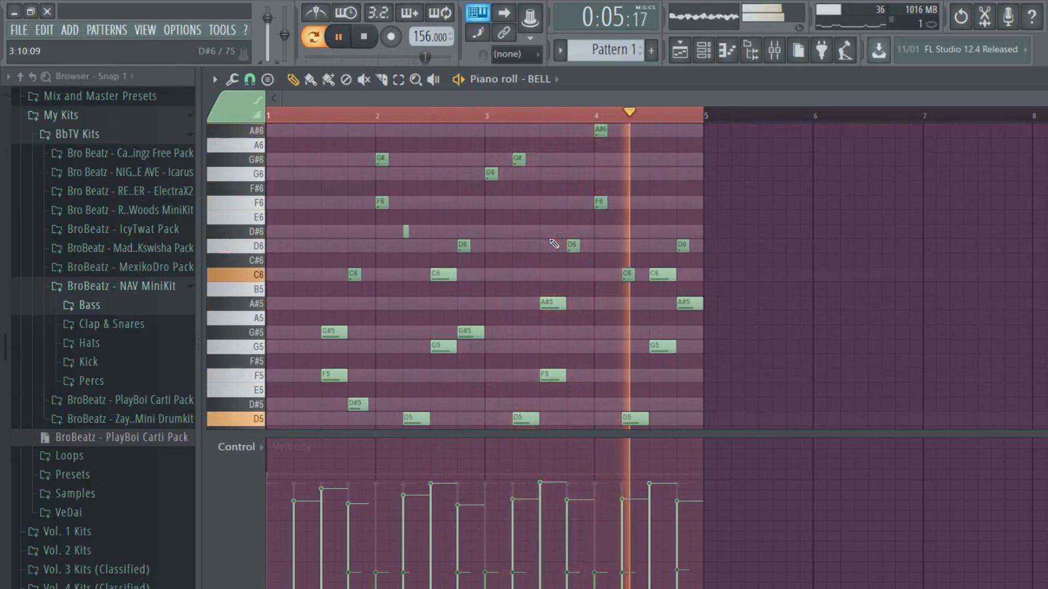
click(371, 46)
Save the project under the file name a.
key(ctrl+shift+s)
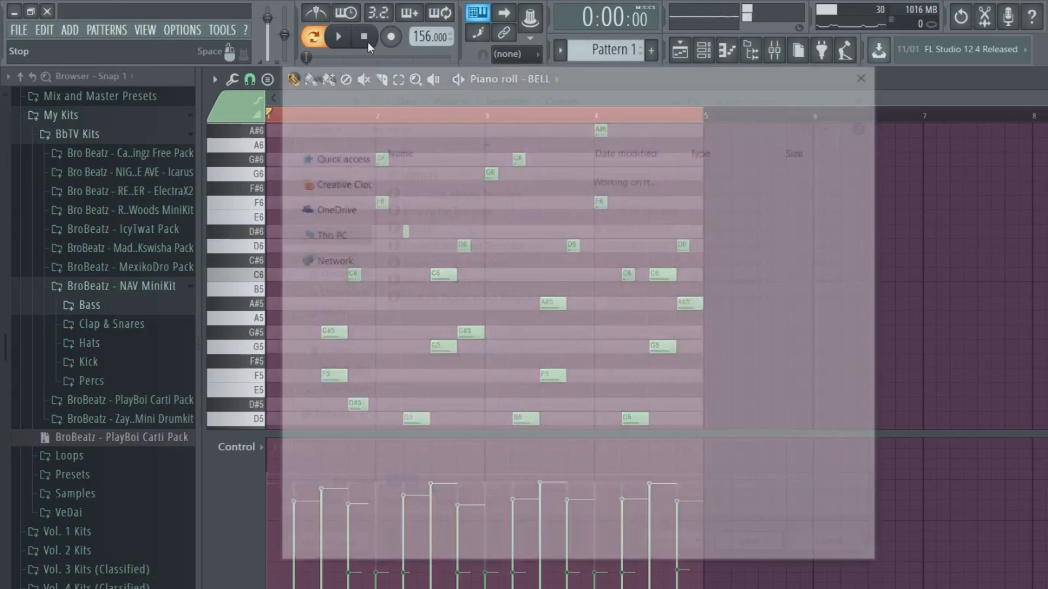
text(a)
key(Return)
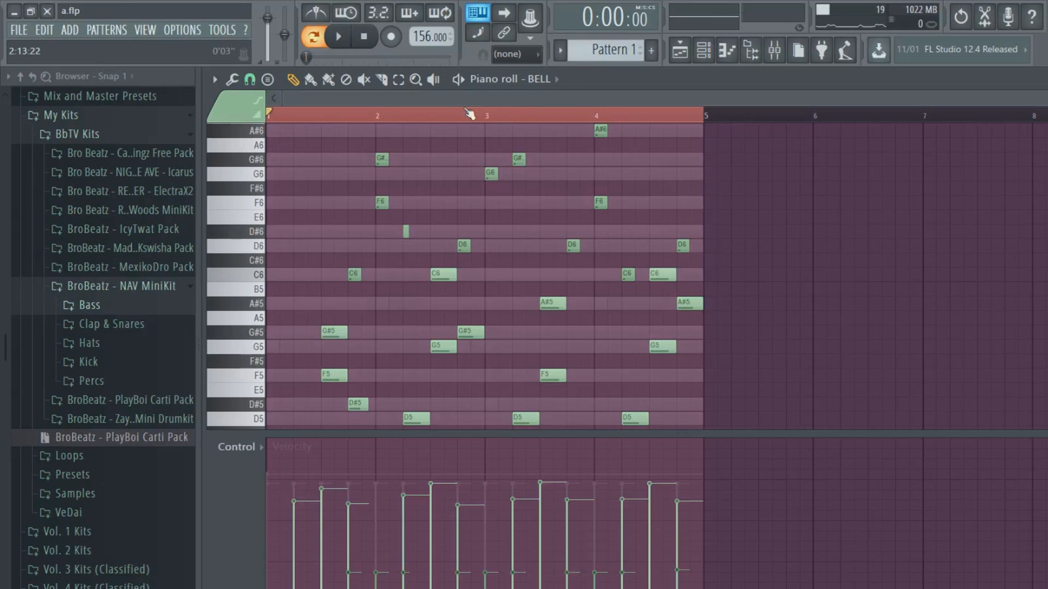
Shrink the bell's velocity lane and open the KEY channel's melody in the piano roll.
scroll(566, 253, down, 2)
scroll(477, 356, down, 1)
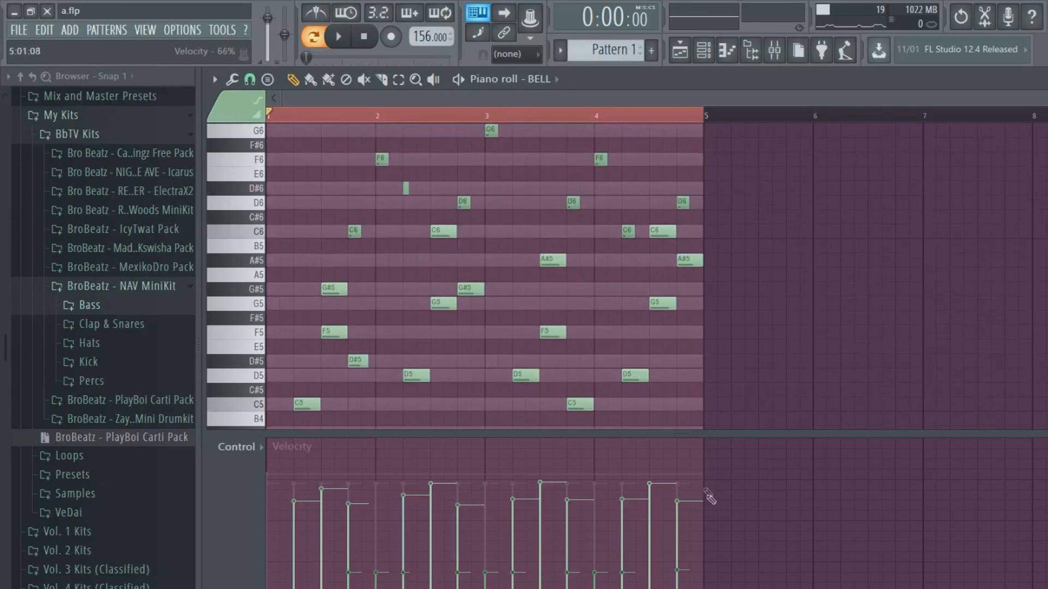
drag(676, 435, 675, 582)
click(703, 50)
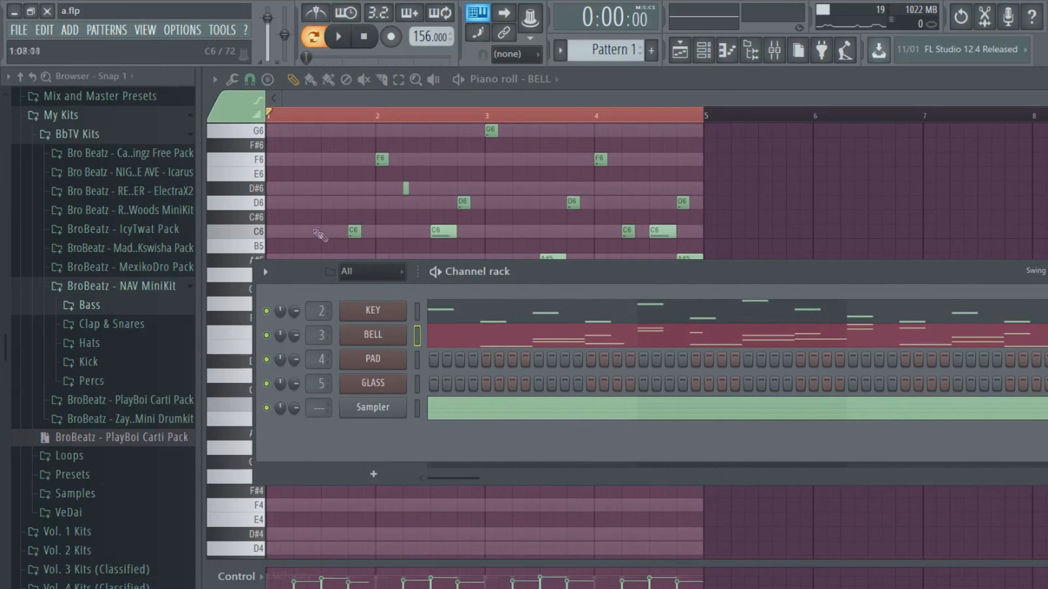
right_click(301, 188)
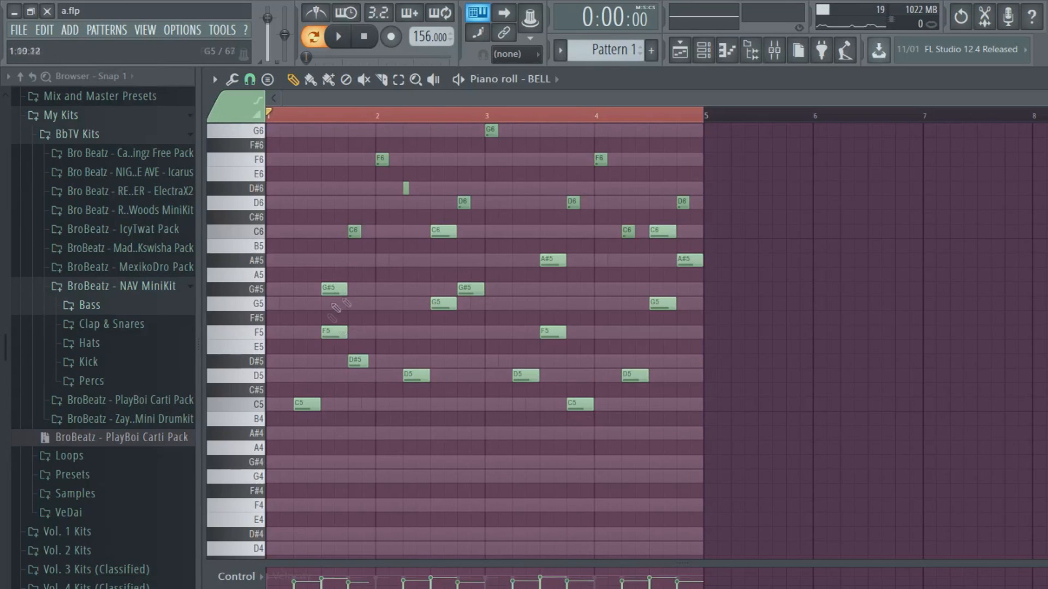
click(703, 51)
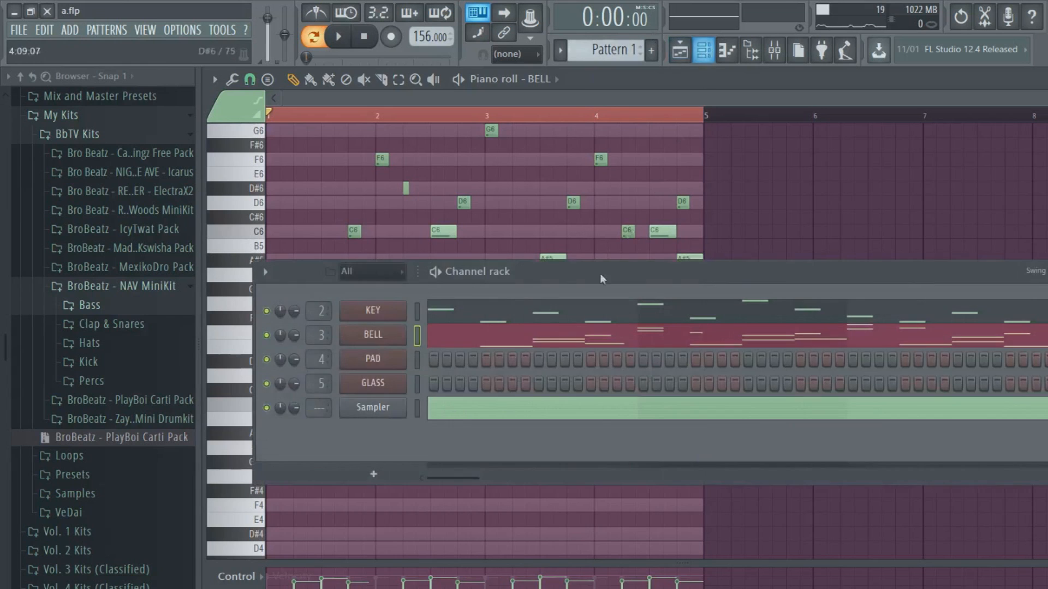
click(535, 317)
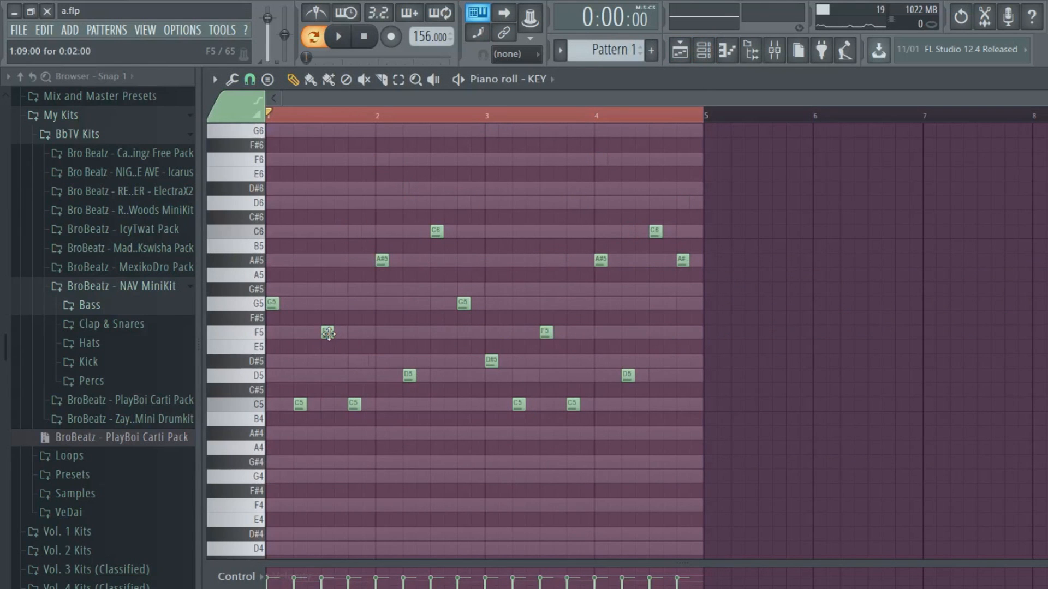
Try an echo copy of all KEY notes one beat later and one octave higher, and delete the copies.
click(330, 261)
right_click(330, 262)
mouse_move(306, 404)
mouse_down()
mouse_move(323, 404)
mouse_move(305, 405)
mouse_up()
ctrl+drag(752, 182, 219, 424)
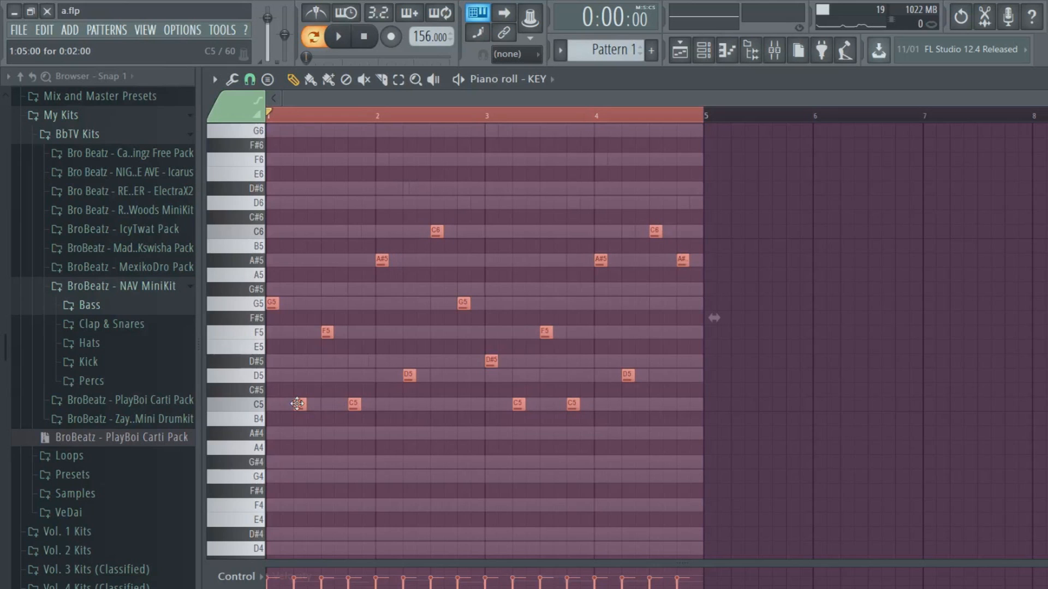
drag(303, 404, 329, 404)
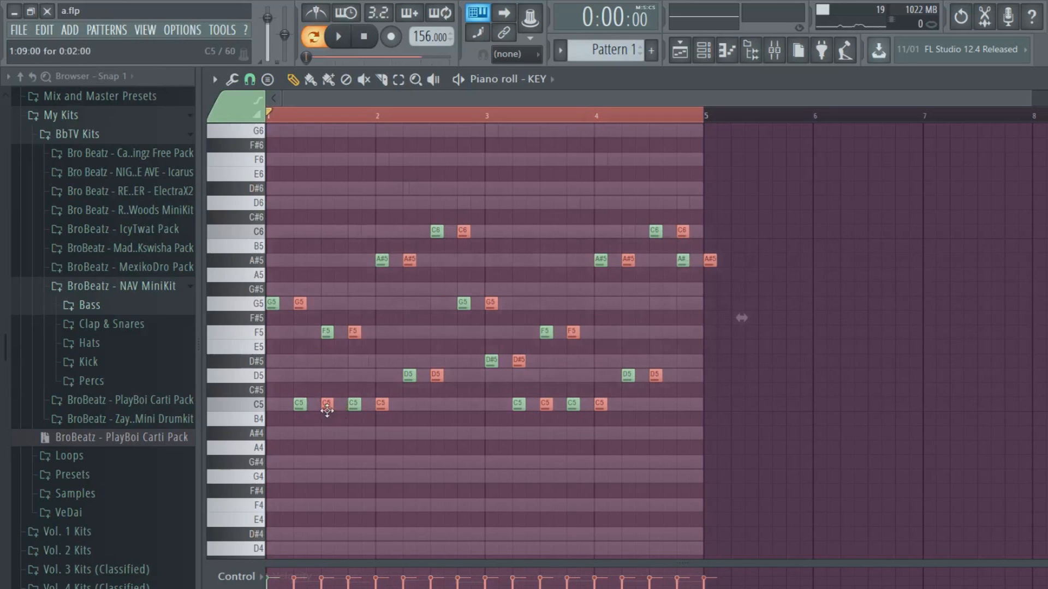
key(ctrl+Up)
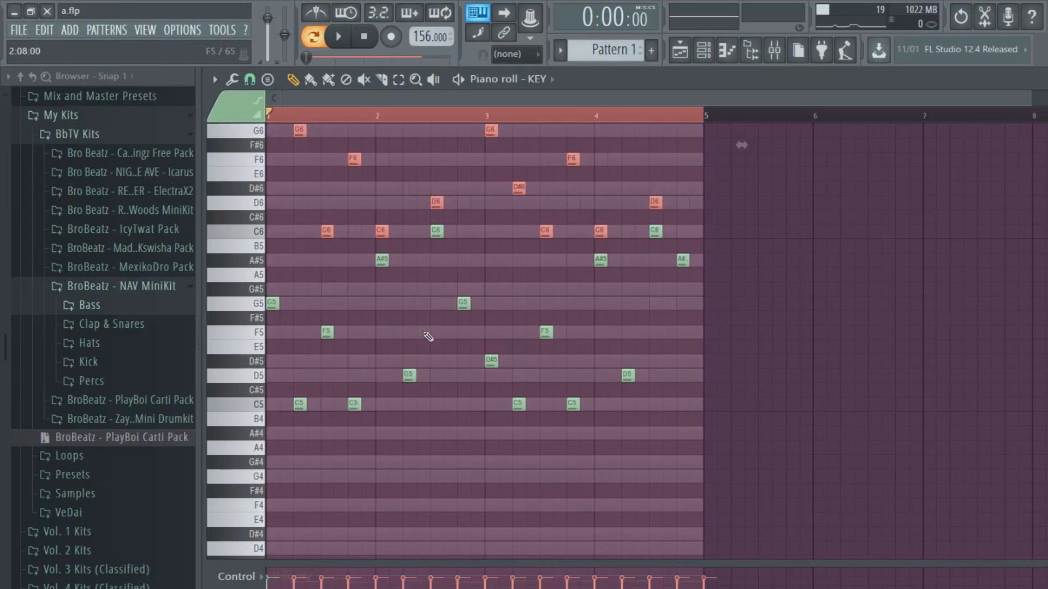
key(Delete)
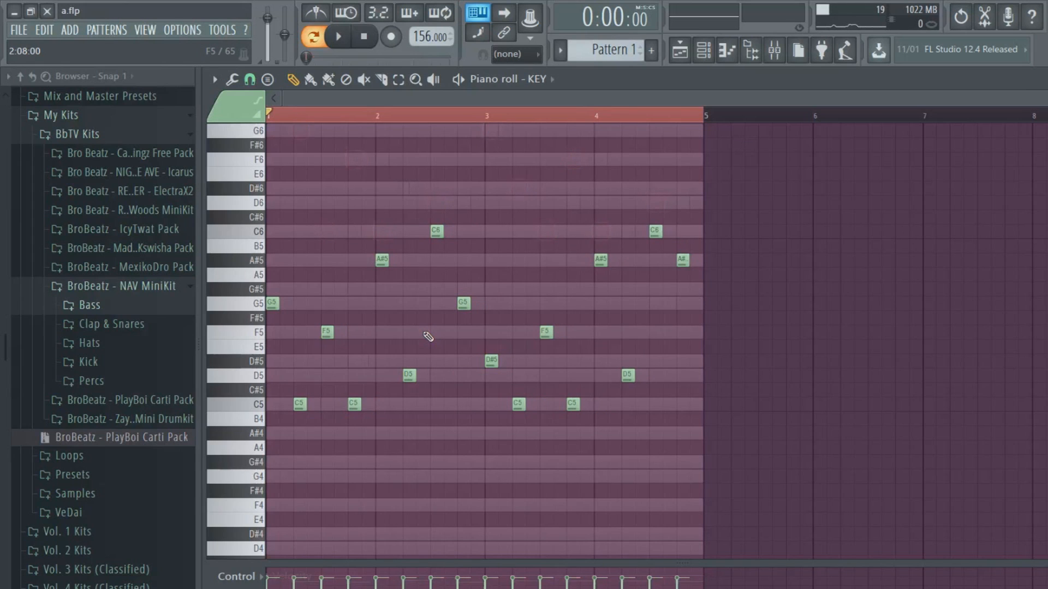
Copy the Sampler channel's notes from Pattern 1 and paste them into the Sampler channel of Pattern 3.
click(705, 58)
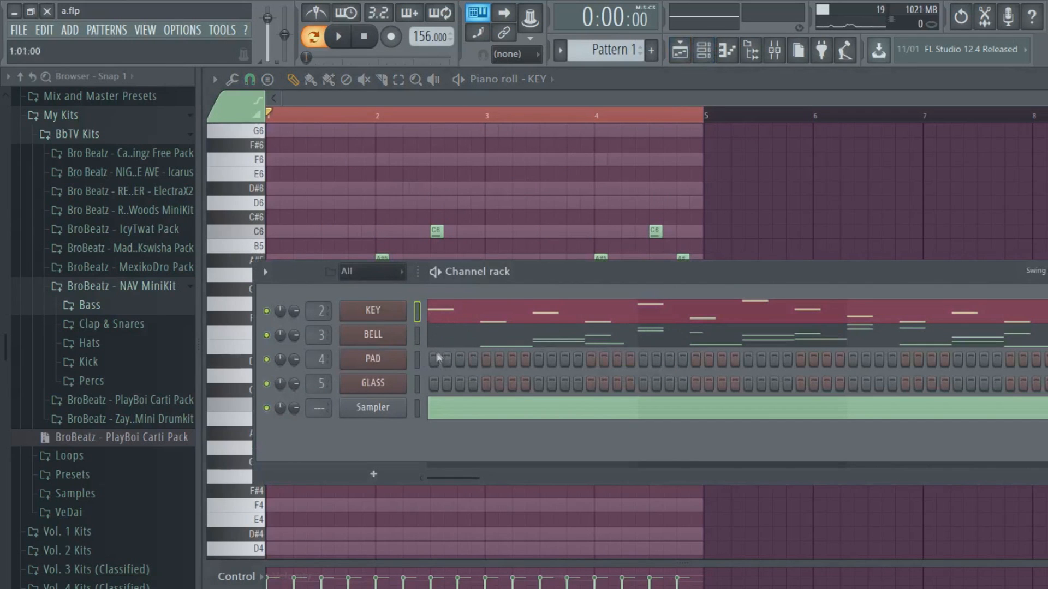
right_click(385, 412)
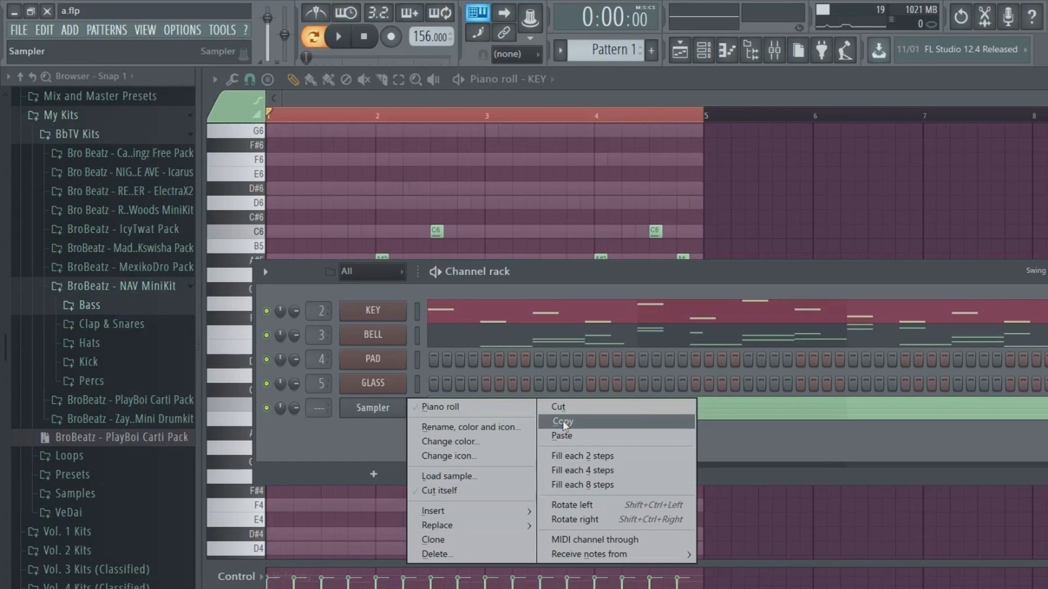
click(562, 421)
click(651, 50)
right_click(401, 408)
click(543, 431)
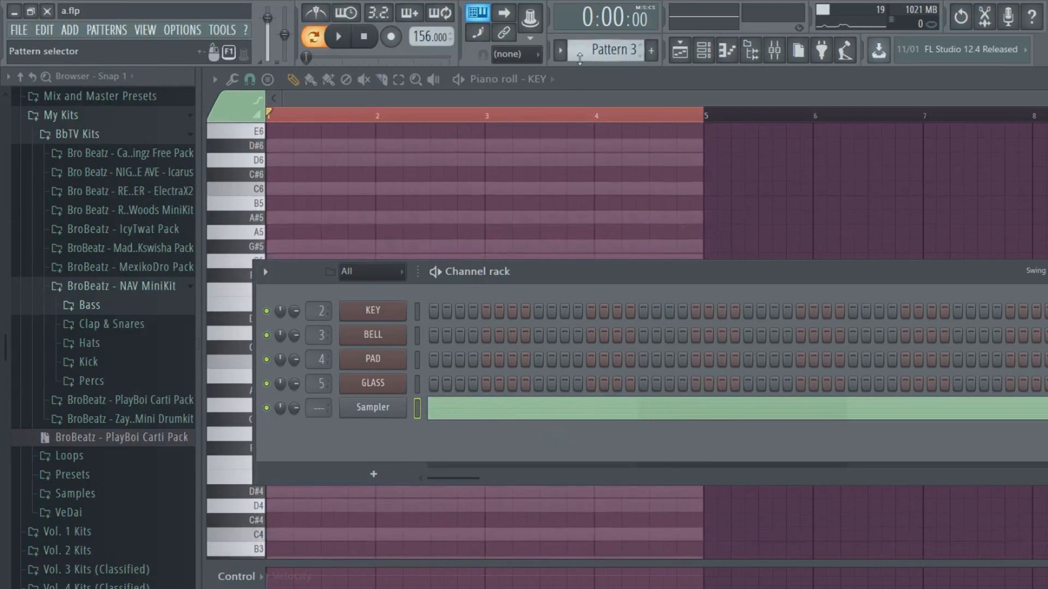
Return to Pattern 1 and cut the Sampler channel's notes from it.
scroll(607, 50, up, 1)
scroll(608, 50, up, 1)
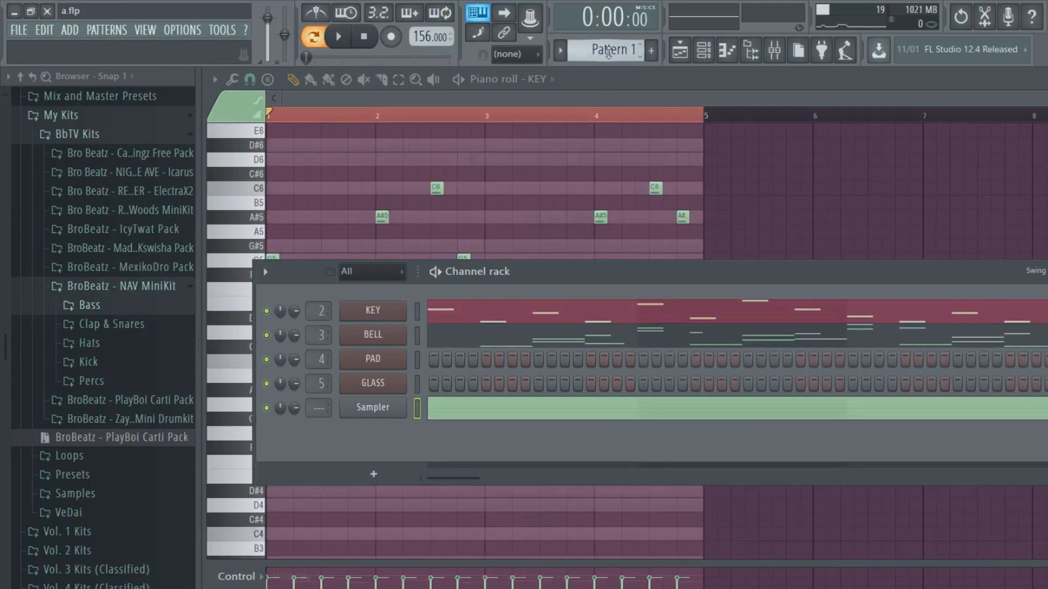
right_click(382, 407)
click(542, 406)
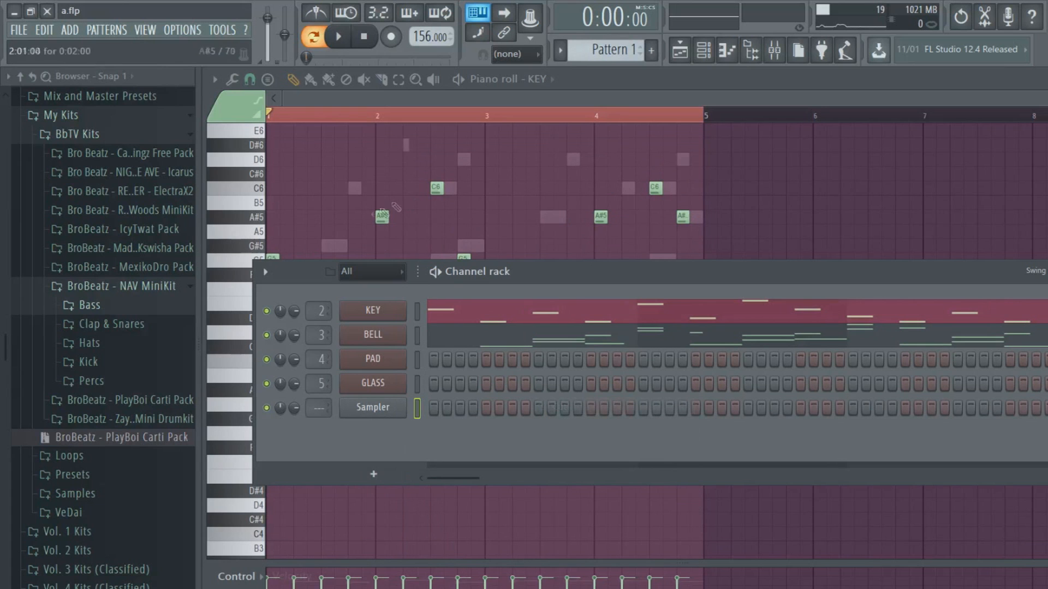
Open the PAD channel in the piano roll.
right_click(376, 360)
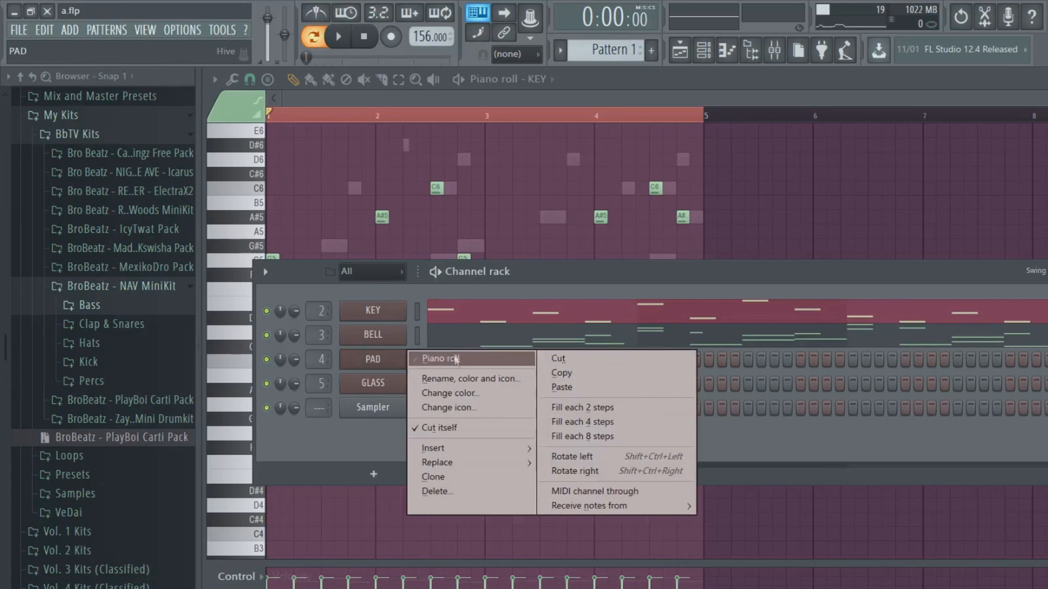
click(450, 357)
scroll(371, 356, up, 2)
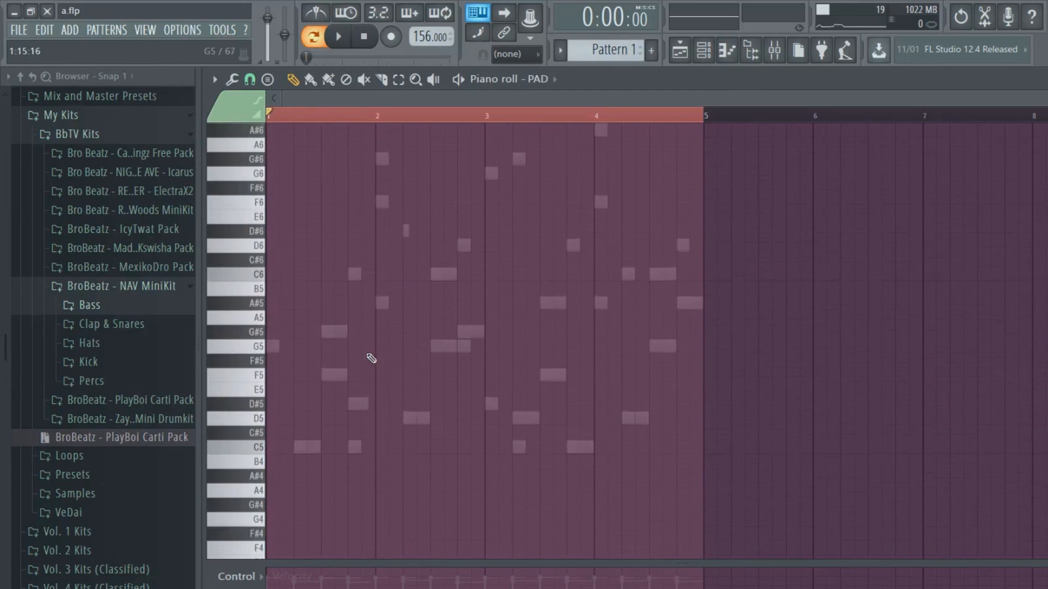
click(273, 346)
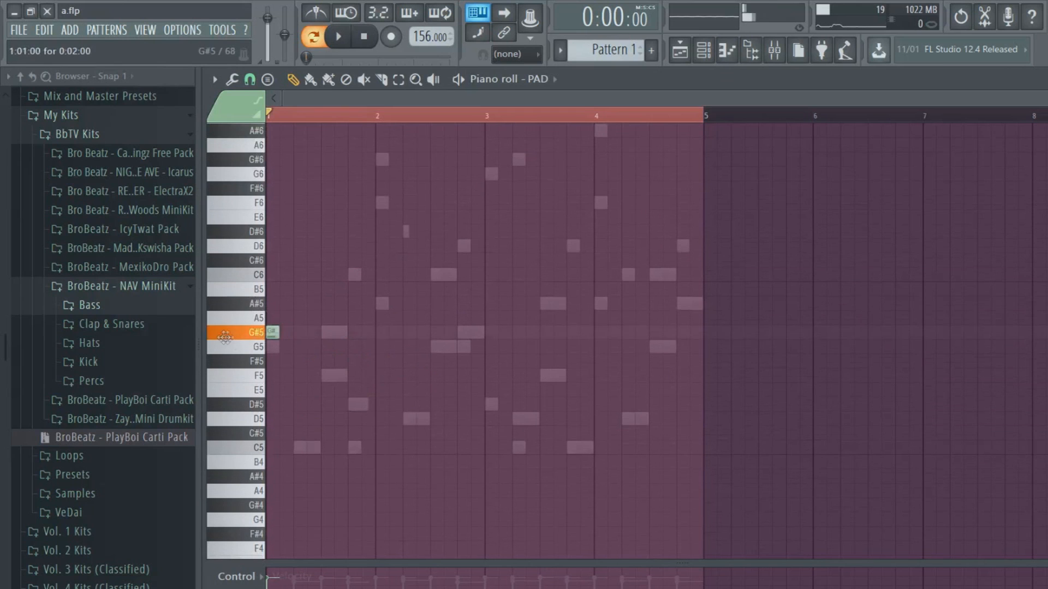
drag(280, 350, 382, 350)
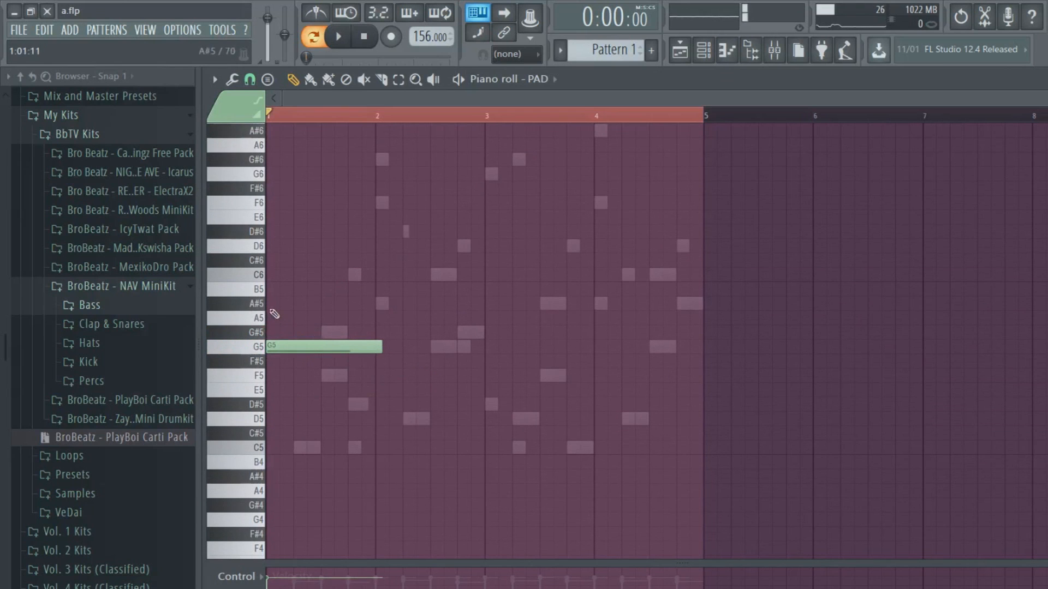
click(284, 318)
click(275, 275)
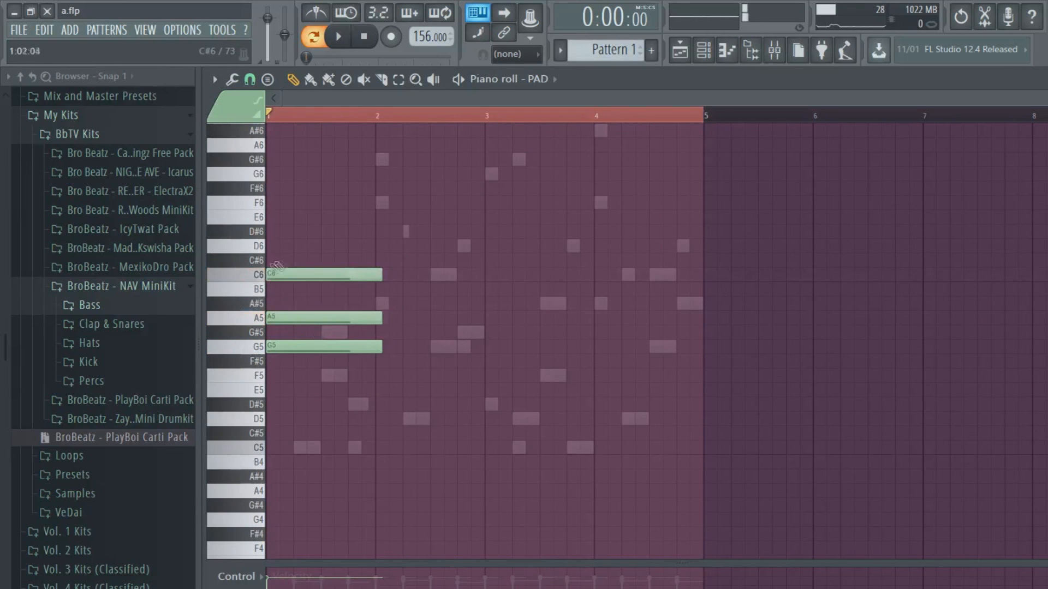
click(306, 279)
drag(310, 276, 264, 451)
right_click(302, 447)
right_click(307, 347)
right_click(307, 318)
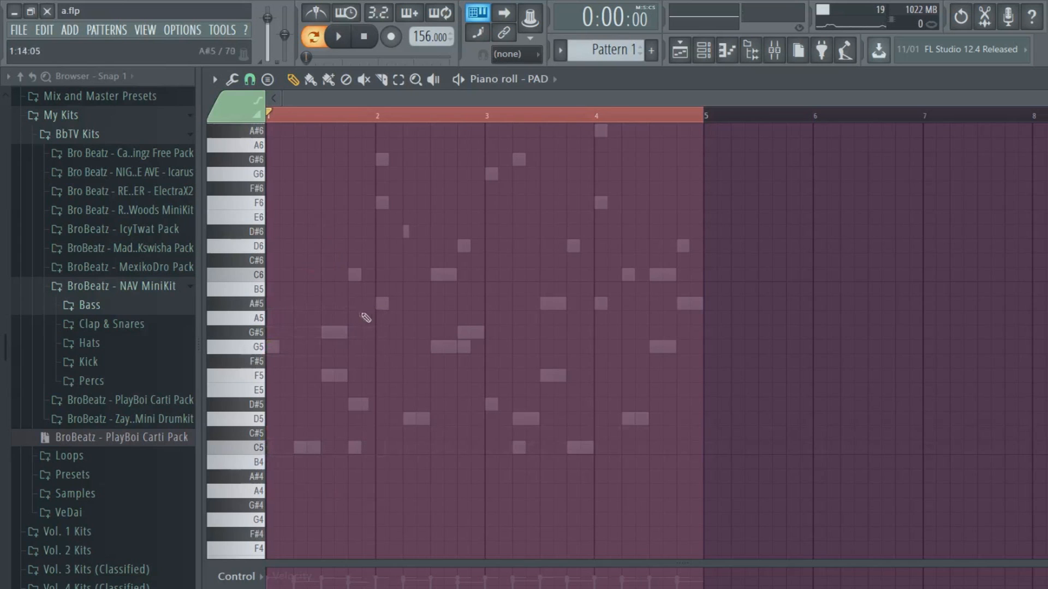
Draw stacked four-bar PAD notes on C6, A#5, G#5, G5, F5, D#5, D5 and C5, starting at bar 1.
drag(677, 272, 246, 275)
drag(374, 275, 703, 274)
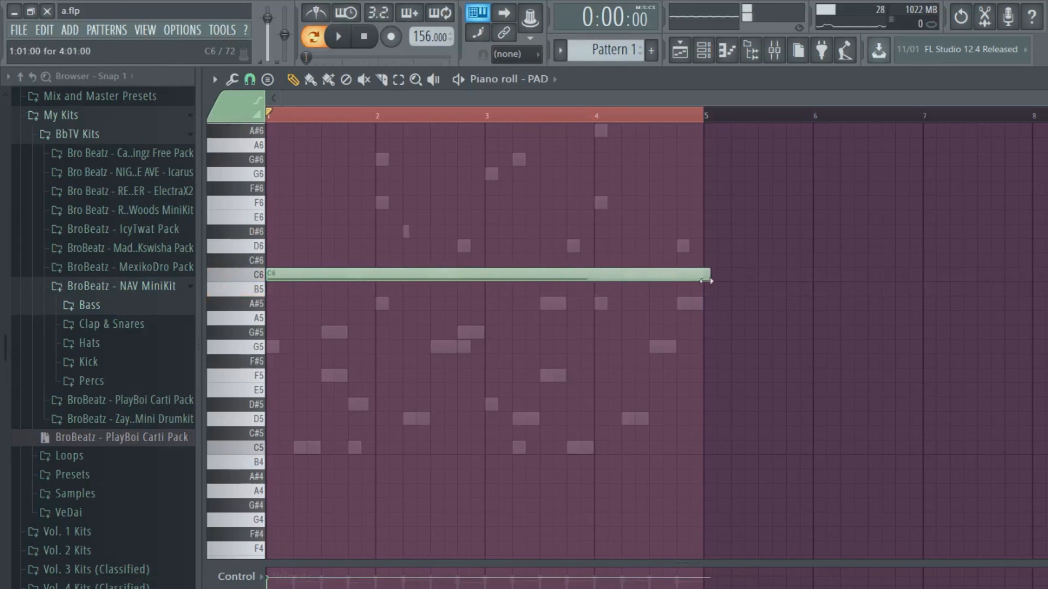
click(270, 303)
click(270, 332)
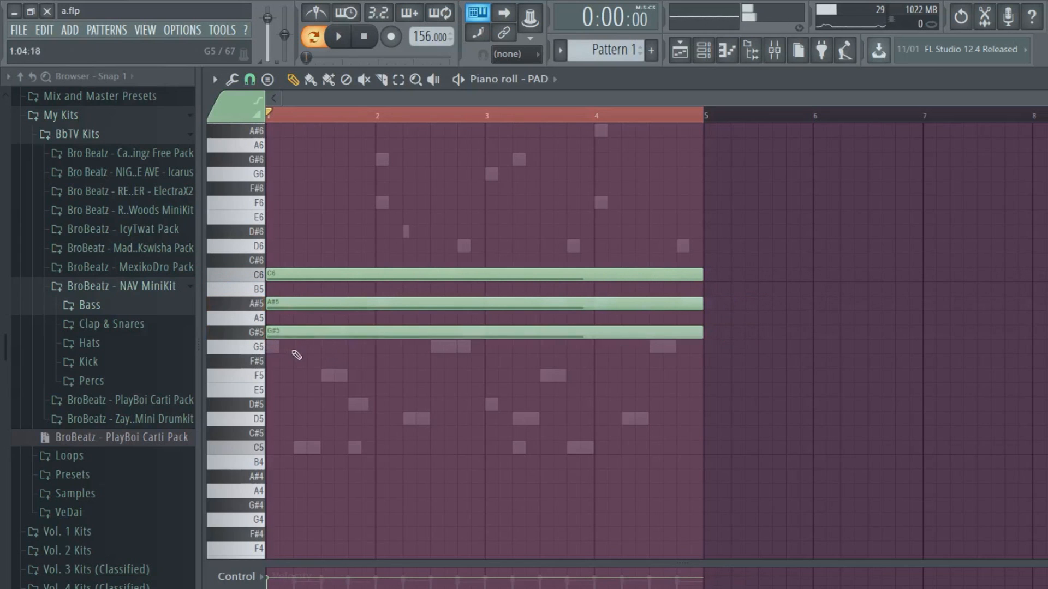
click(270, 346)
click(292, 375)
click(288, 405)
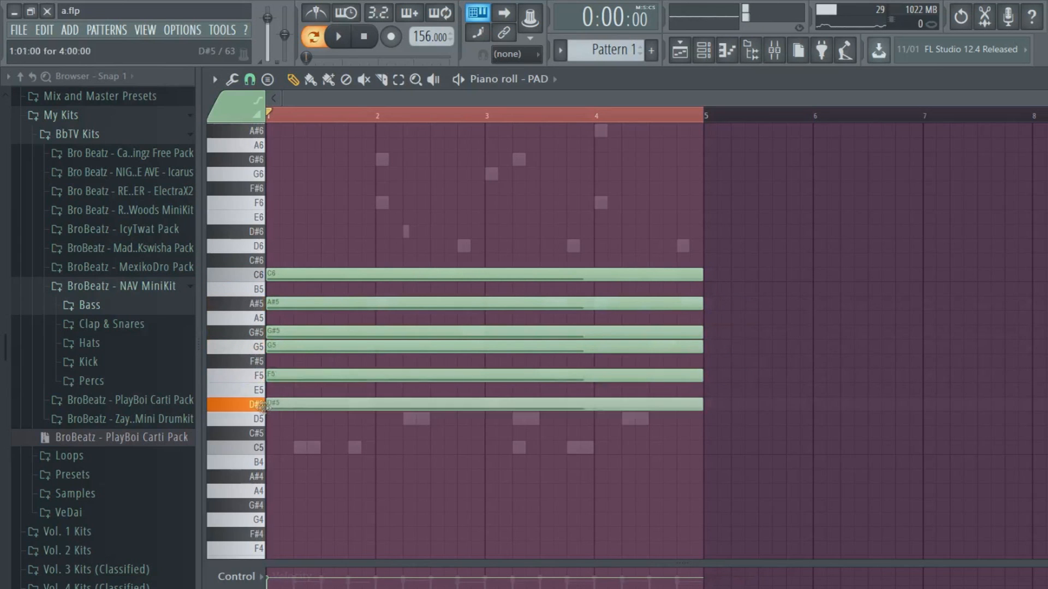
click(284, 418)
click(275, 447)
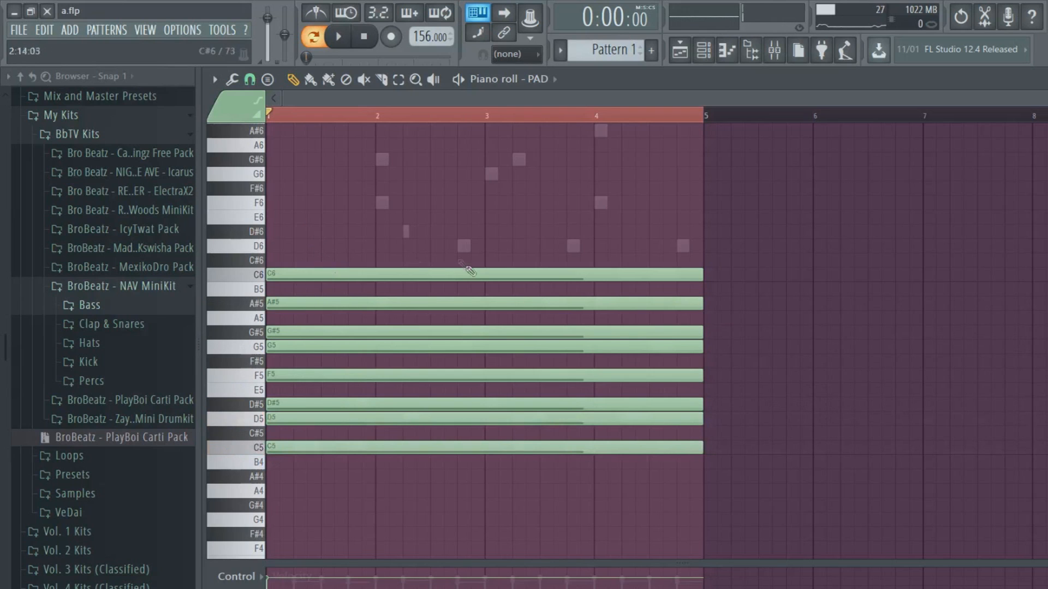
Slice all the PAD notes at bars 2, 3 and 4 to get one-bar blocks, and return to the Draw tool.
click(381, 79)
drag(355, 175, 376, 461)
drag(479, 233, 487, 486)
drag(586, 161, 598, 526)
click(292, 79)
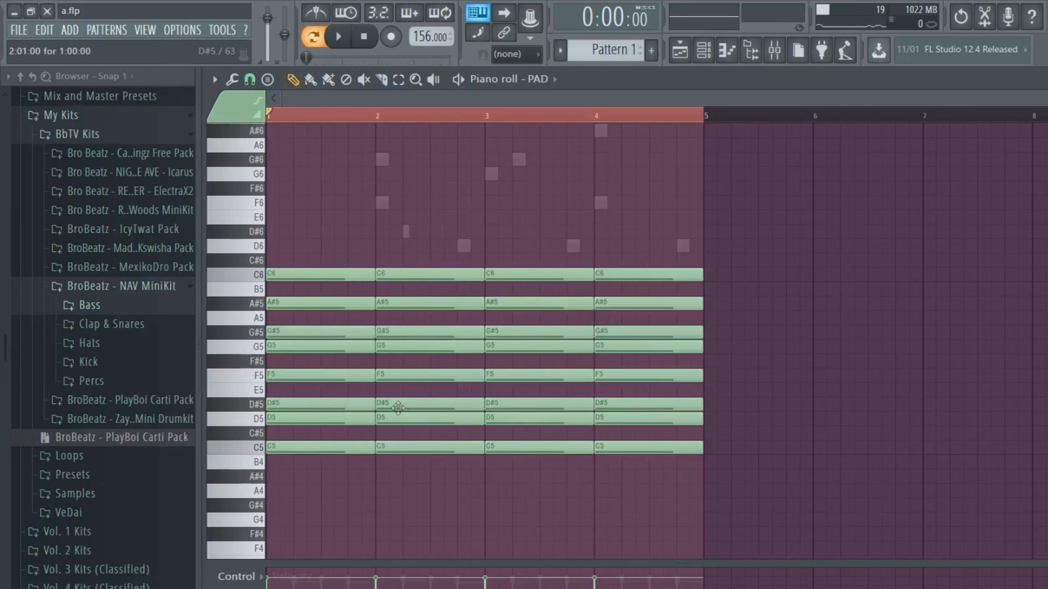
Audition the PAD sound on D5 and check the channels in the channel rack.
click(339, 37)
click(257, 419)
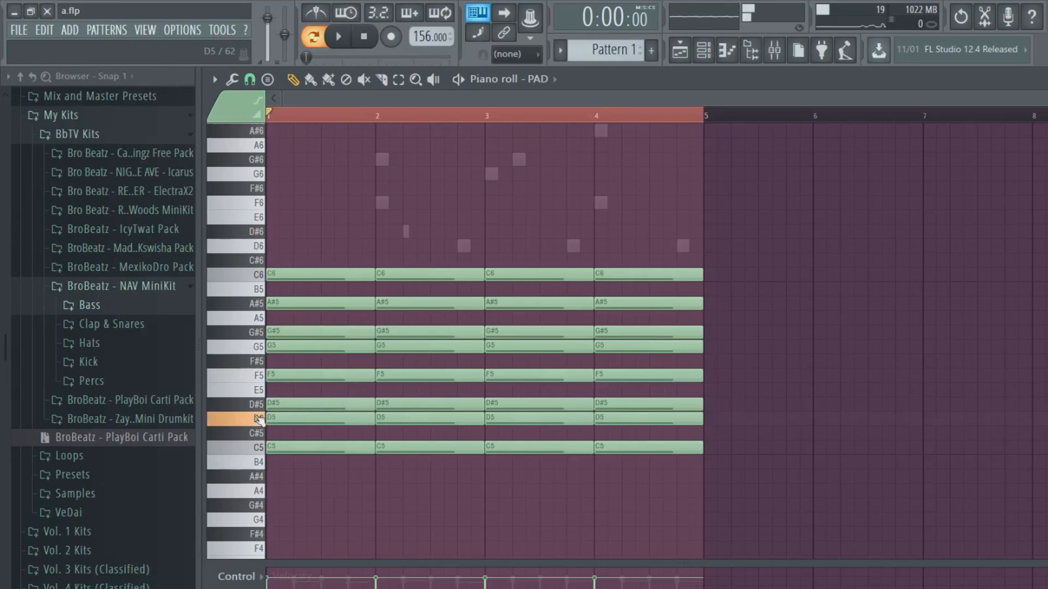
click(704, 50)
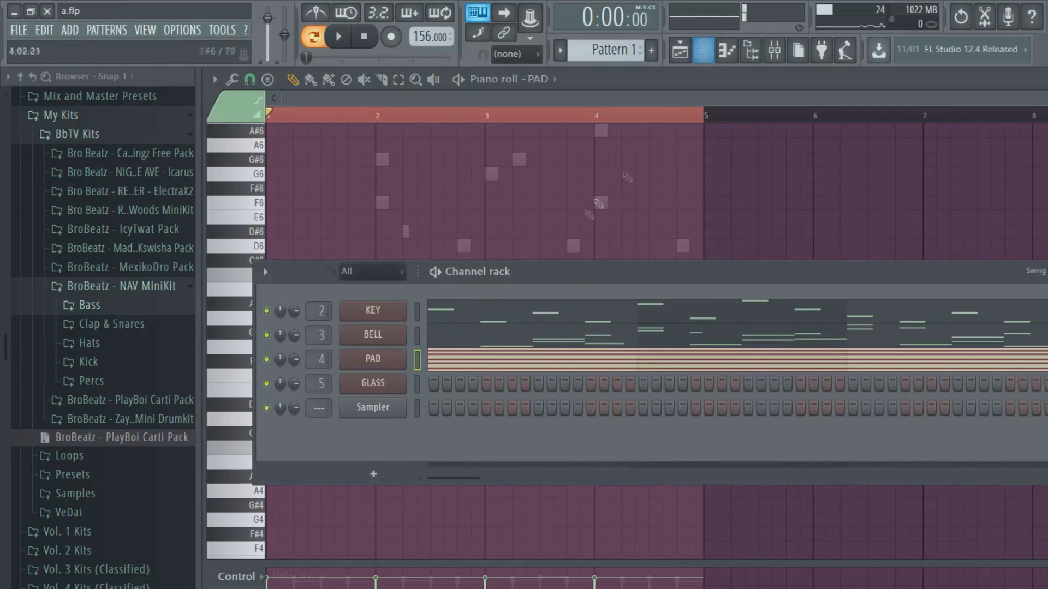
click(480, 304)
click(703, 51)
click(455, 361)
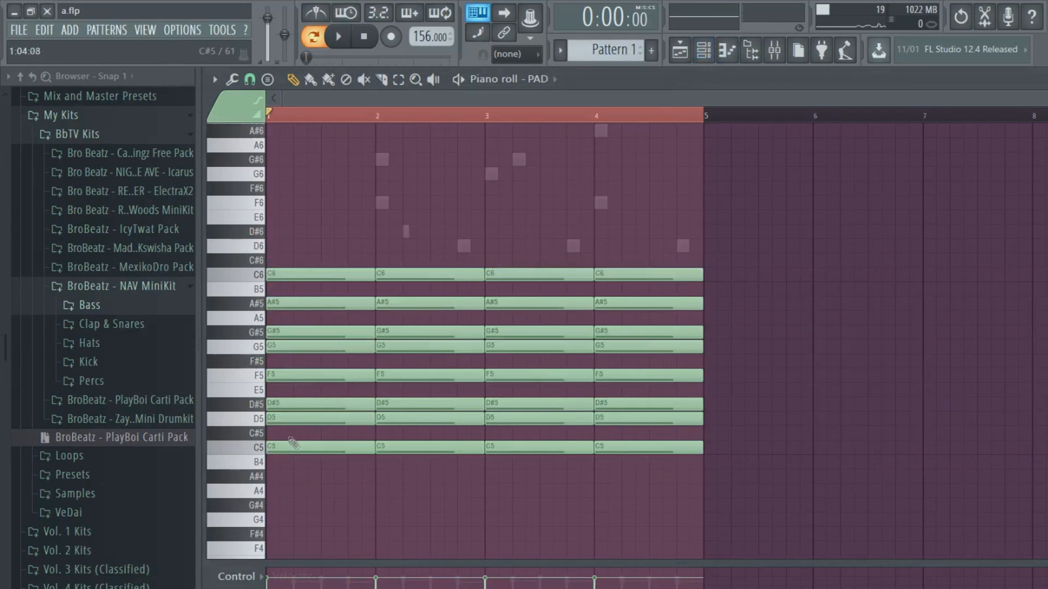
Delete the G#5, F5, D5, C6 and C5 notes from bar 1 of the PAD and play back the remaining chord.
right_click(279, 331)
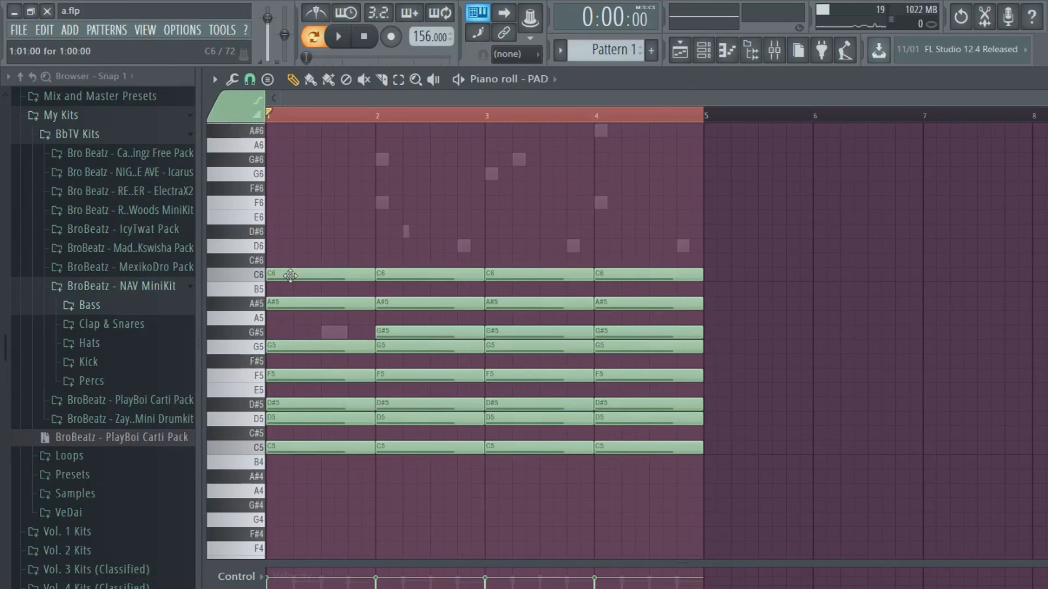
right_click(286, 376)
right_click(287, 417)
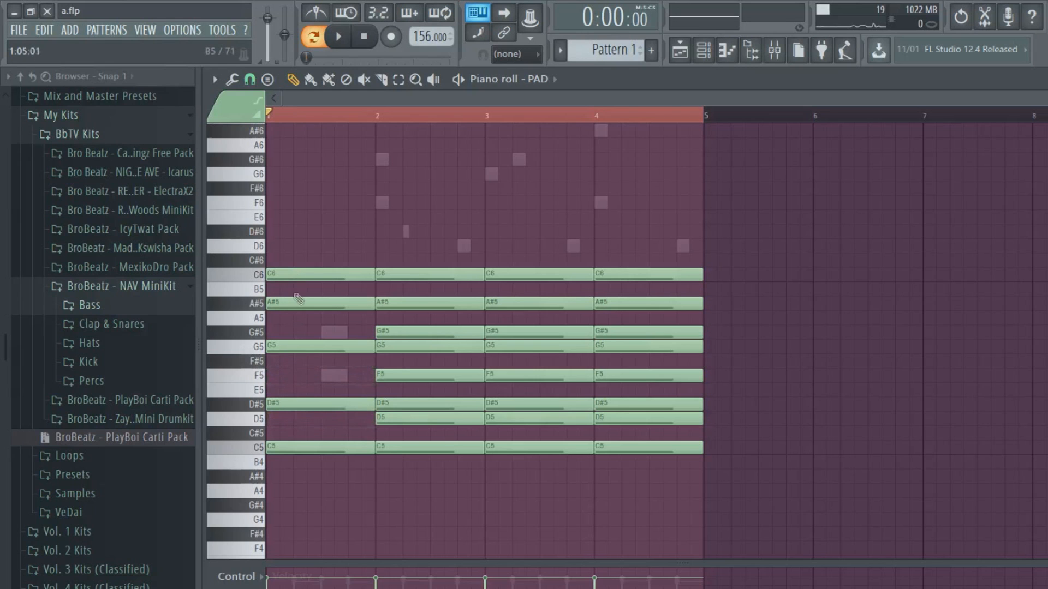
right_click(300, 274)
right_click(305, 447)
key(space)
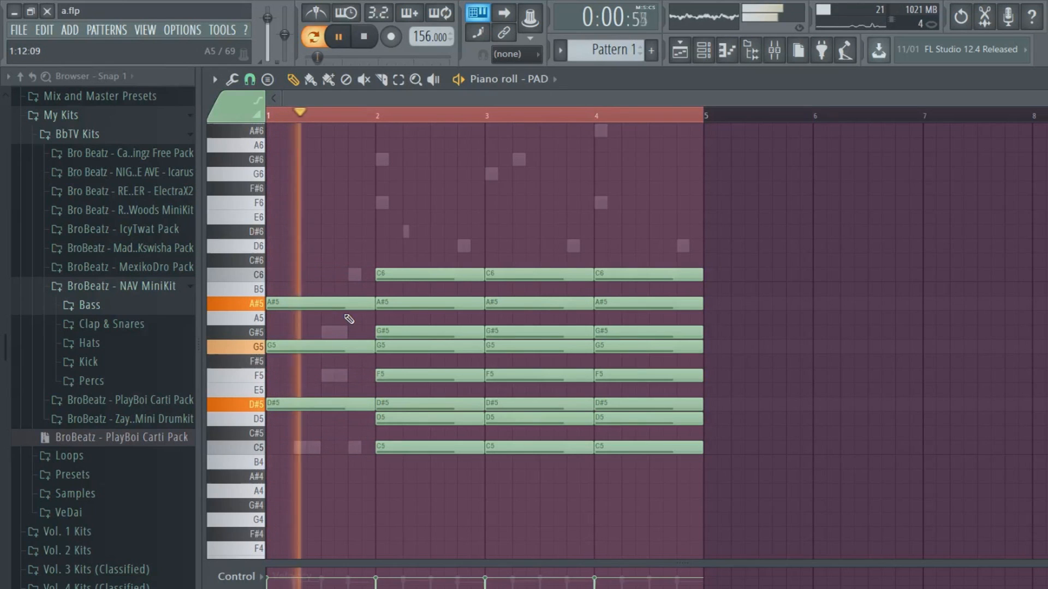
key(space)
Change the bar 1 chord by moving D#5 to C5, G5 to F5 and A#5 to G#5, auditioning the result.
click(315, 346)
drag(300, 404, 297, 446)
key(space)
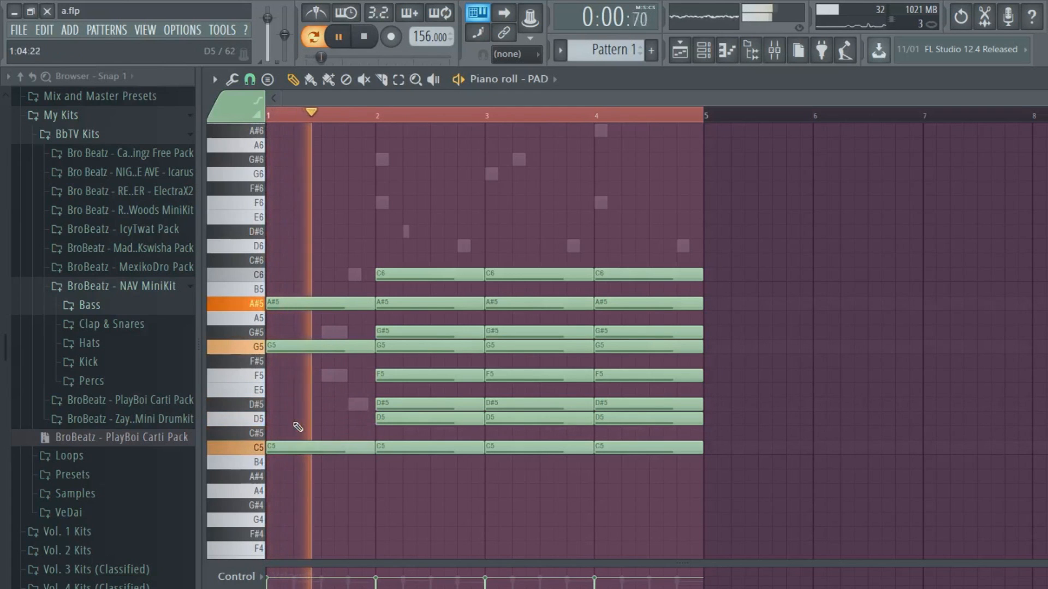
drag(316, 349, 315, 391)
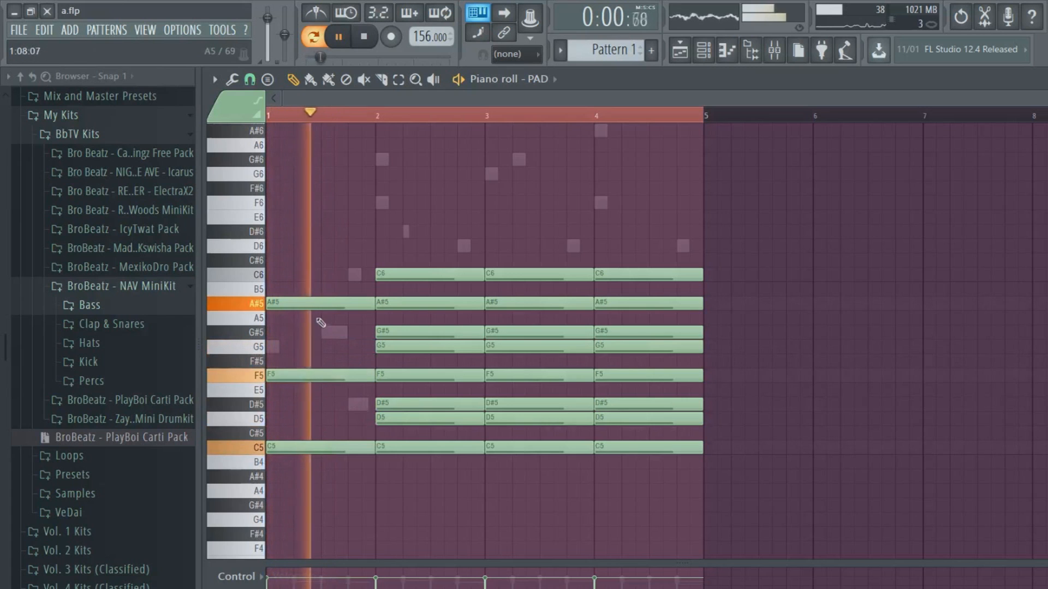
key(space)
drag(304, 303, 304, 333)
key(space)
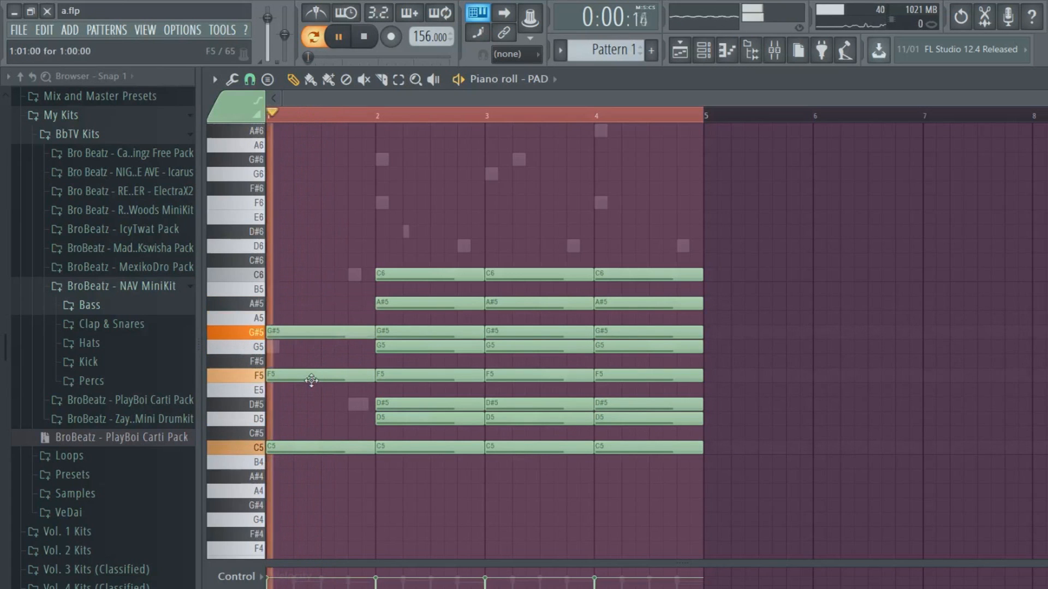
key(space)
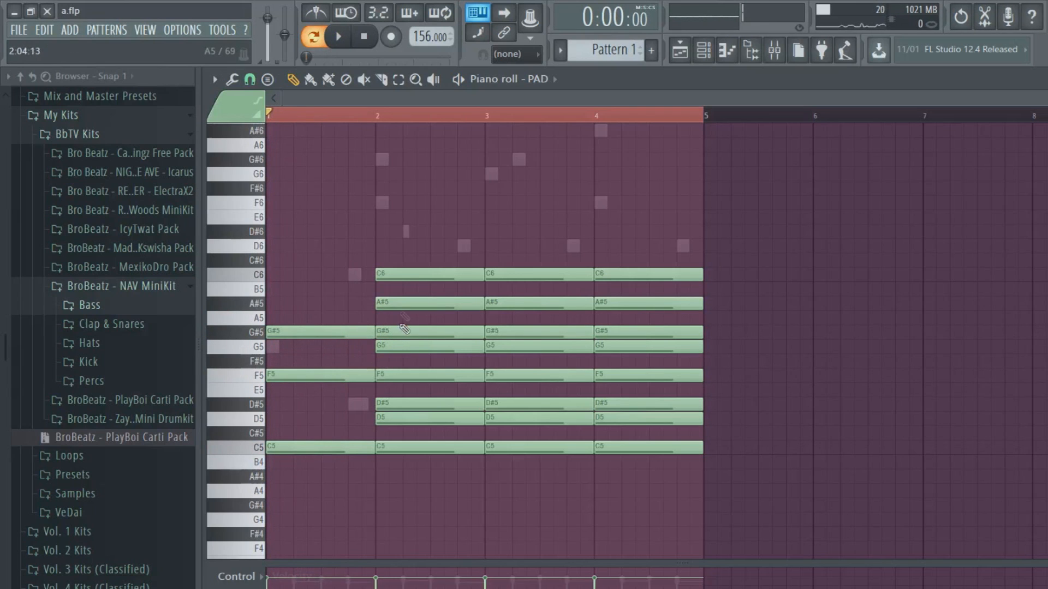
Erase all the stacked notes in bar 2, add one-bar D5 and G5 notes there, and play back the progression.
drag(410, 231, 418, 449)
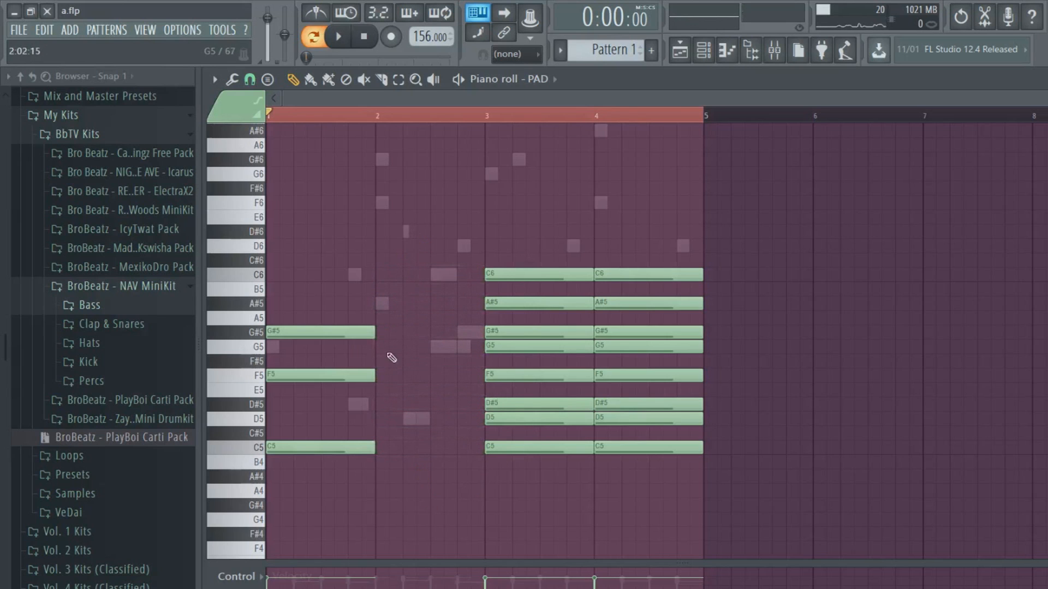
key(space)
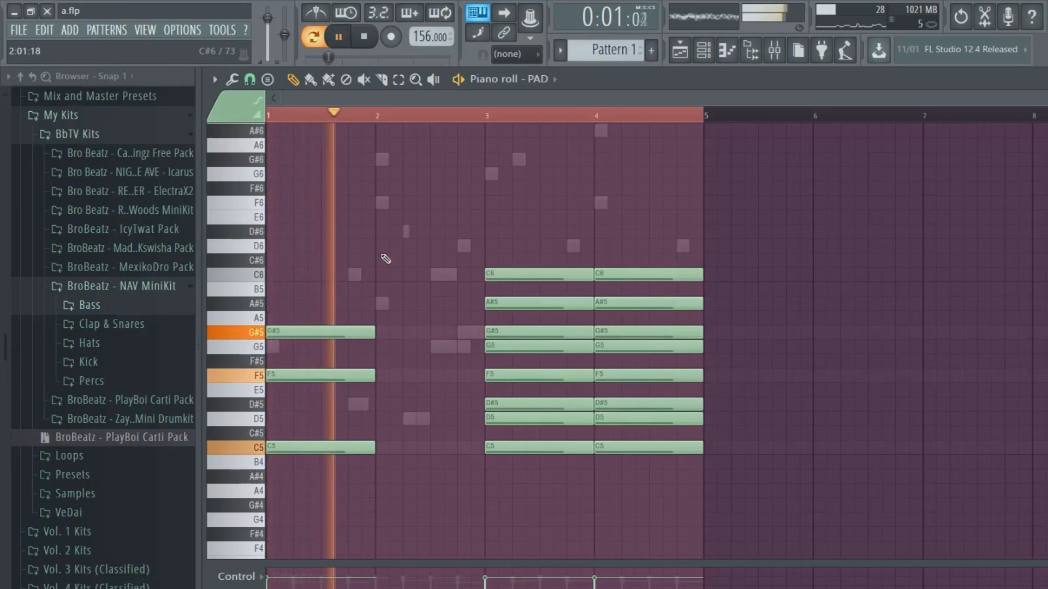
key(space)
click(382, 419)
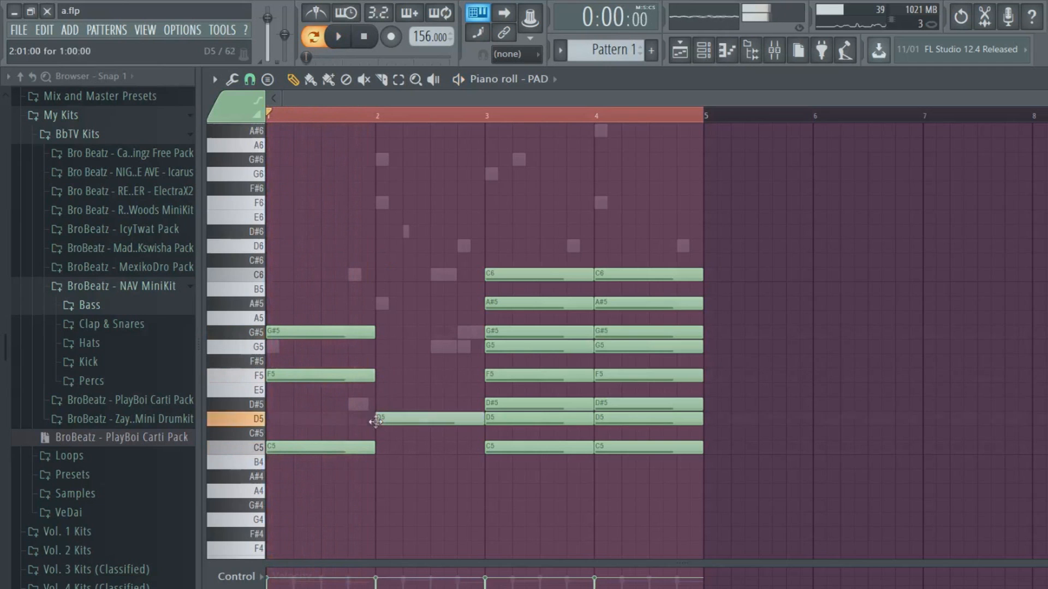
click(391, 347)
key(space)
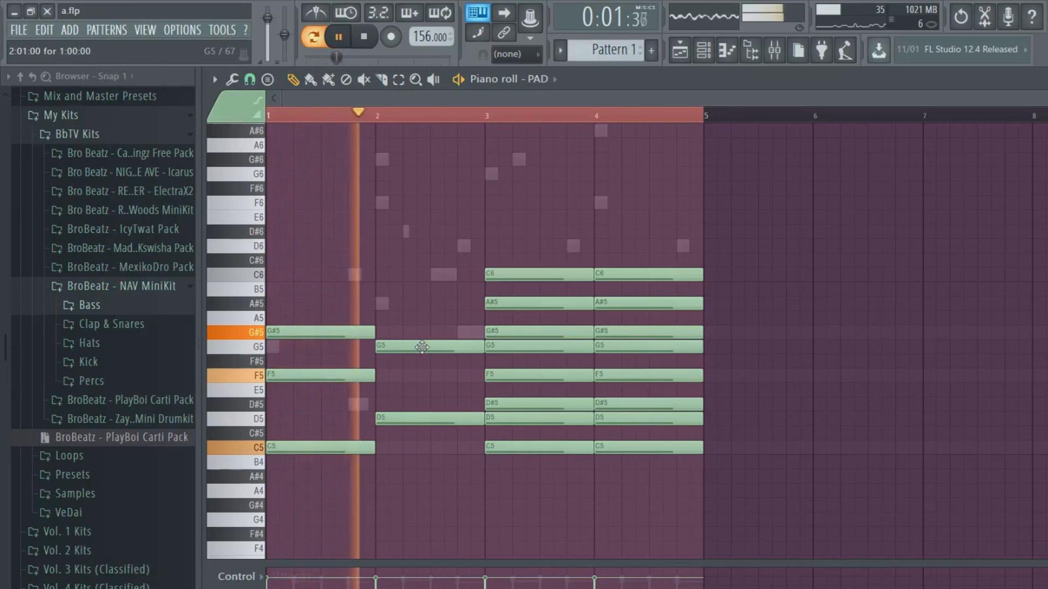
key(space)
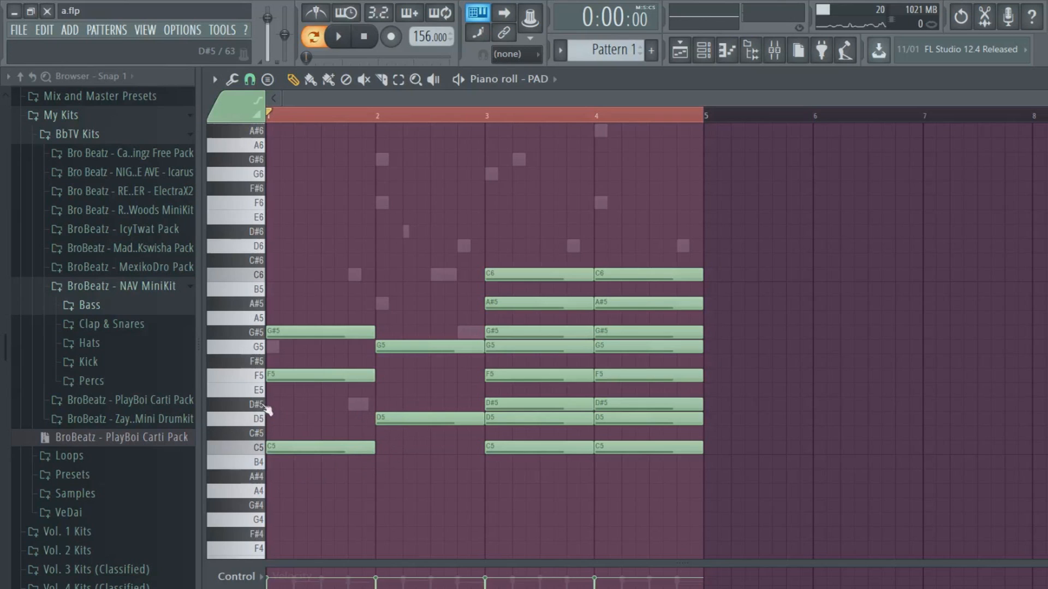
Delete the D5, G5, F5, A#5 and C6 notes from bar 3, keeping C5, D#5 and G#5, and play it back.
right_click(529, 420)
right_click(506, 347)
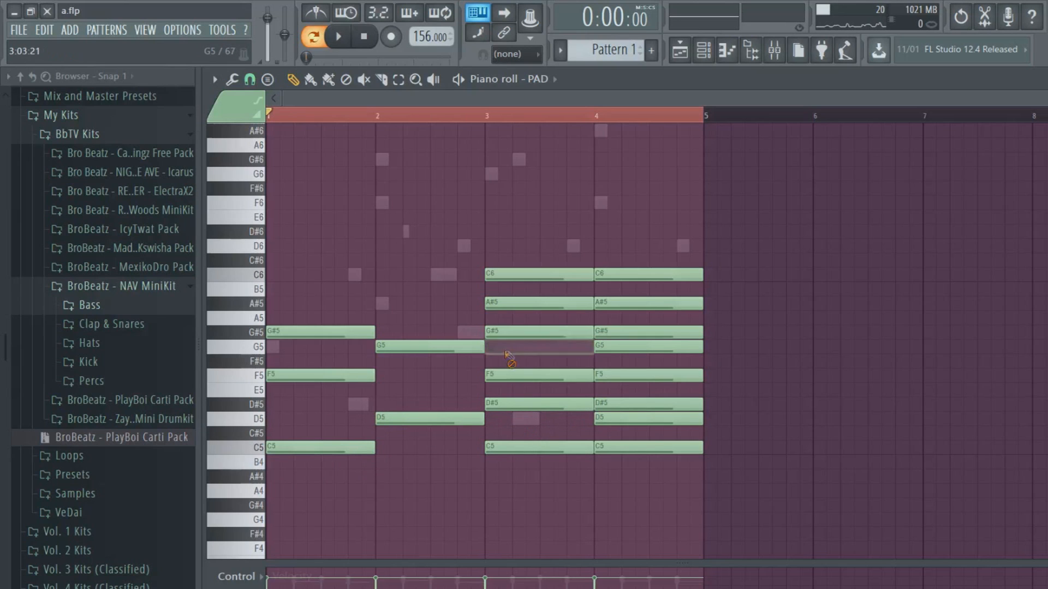
right_click(522, 377)
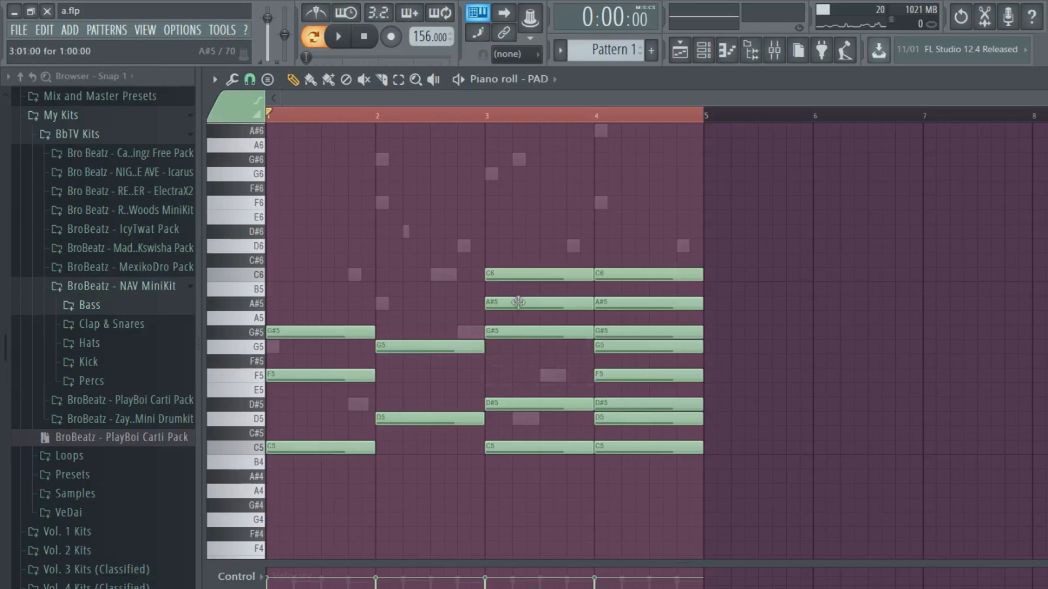
right_click(525, 303)
right_click(529, 275)
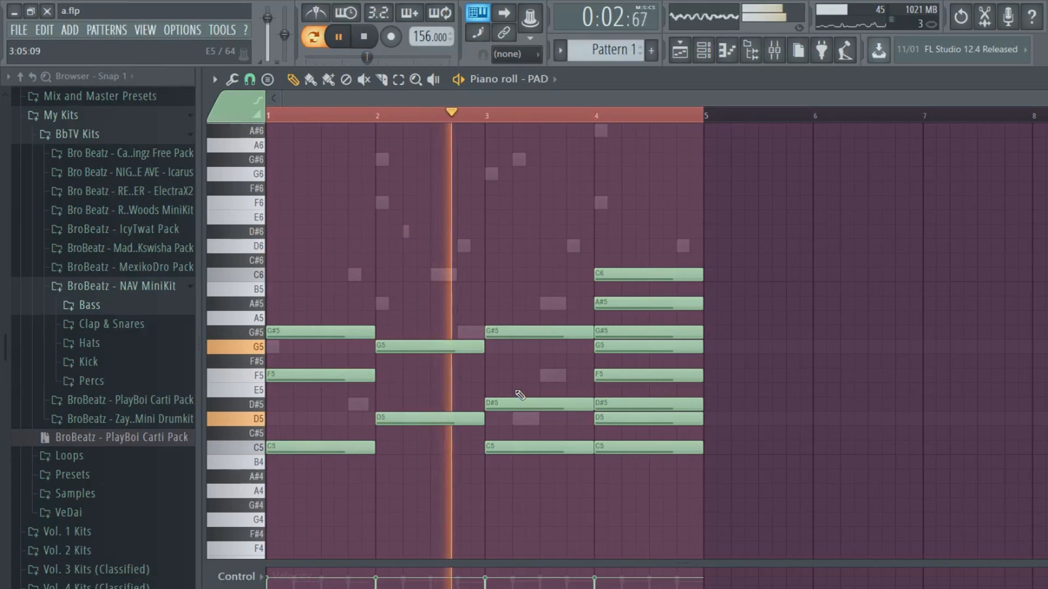
key(space)
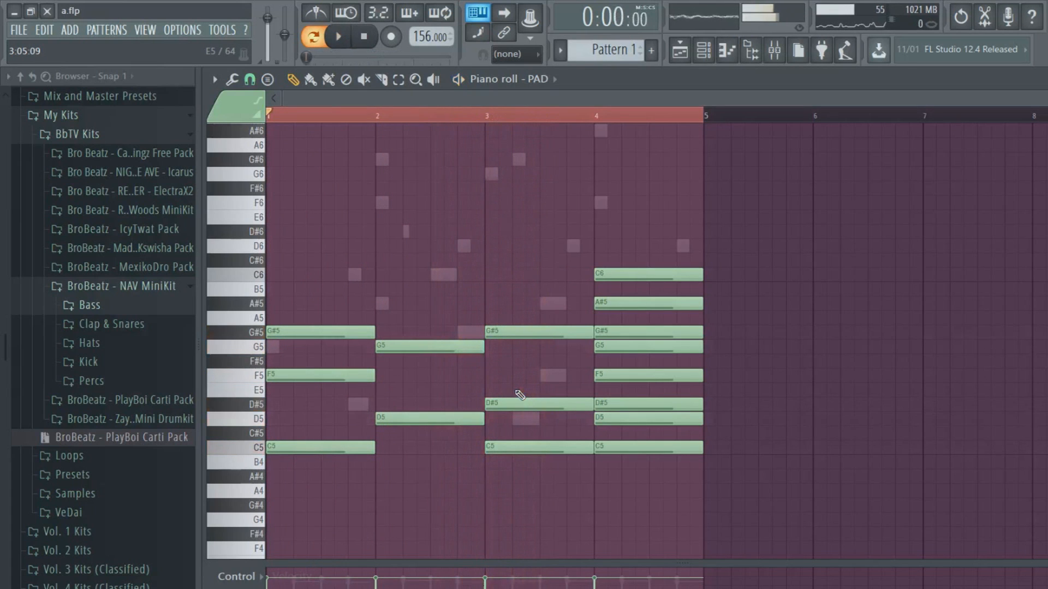
key(space)
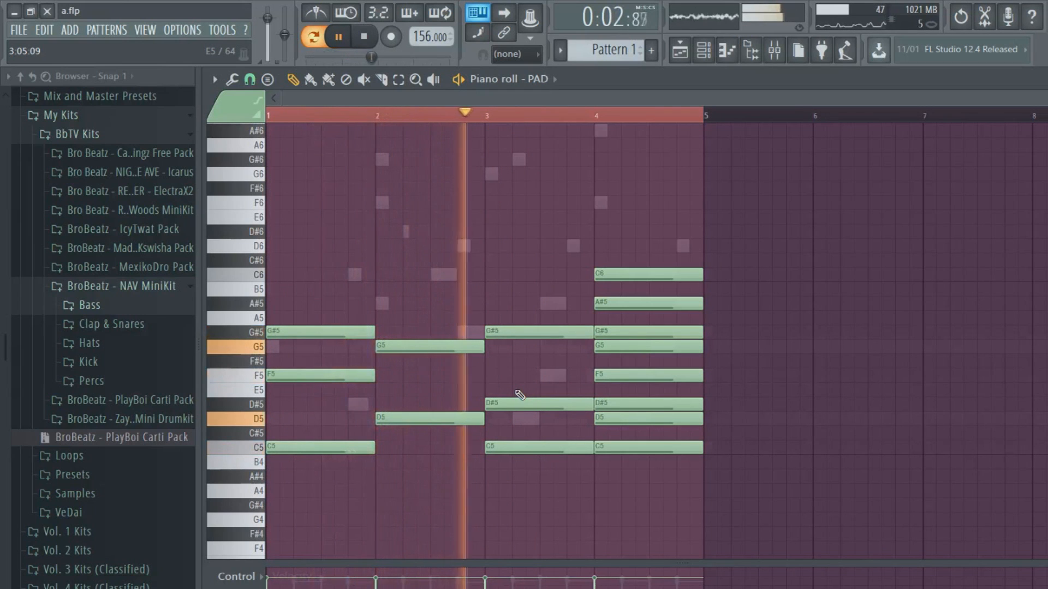
key(space)
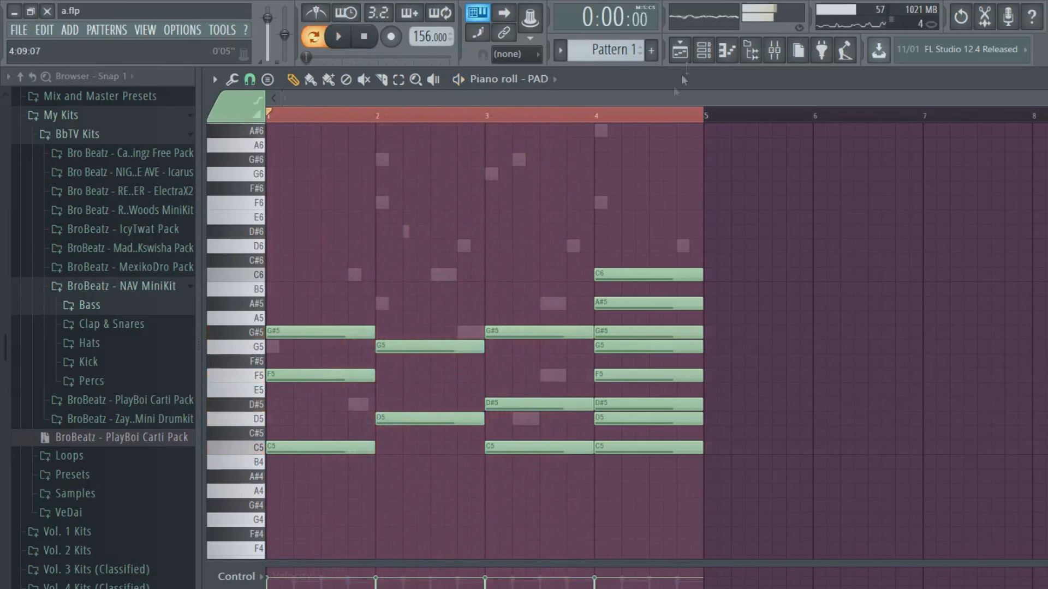
Play back the PAD chords with the KEY and BELL channels muted.
key(F6)
key(space)
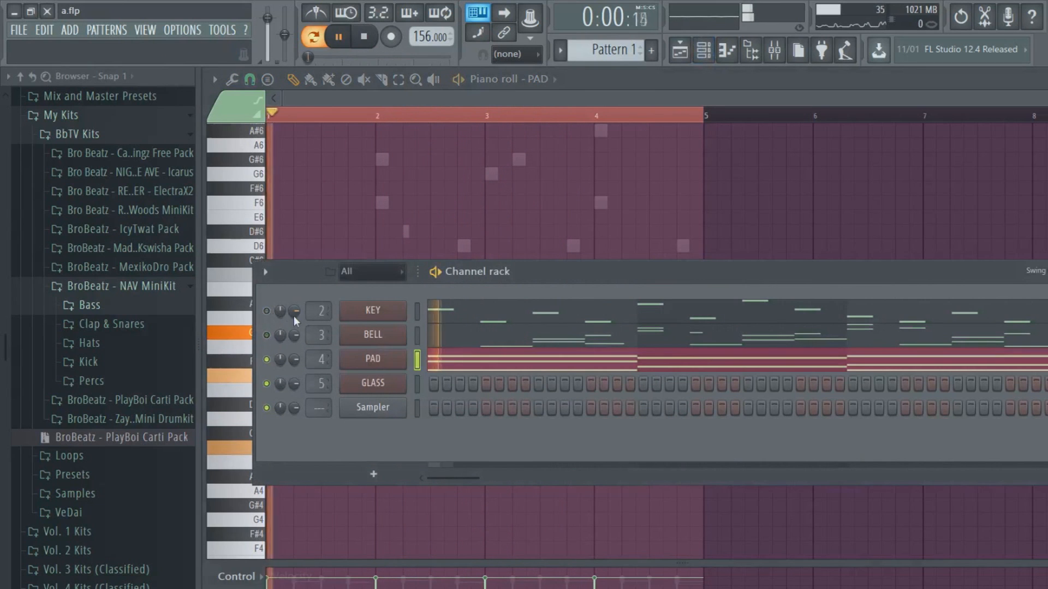
key(F6)
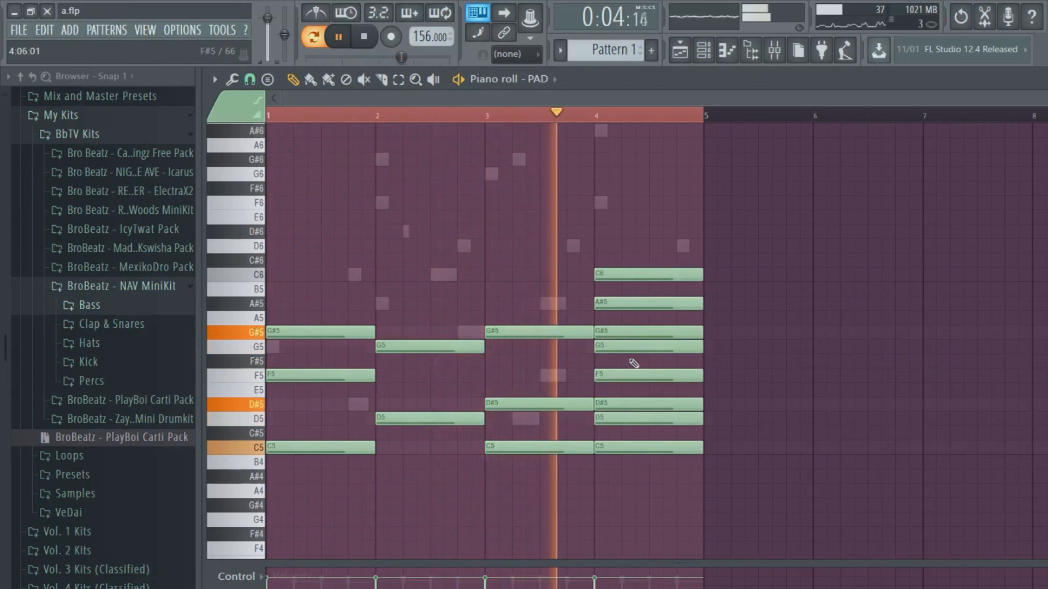
key(space)
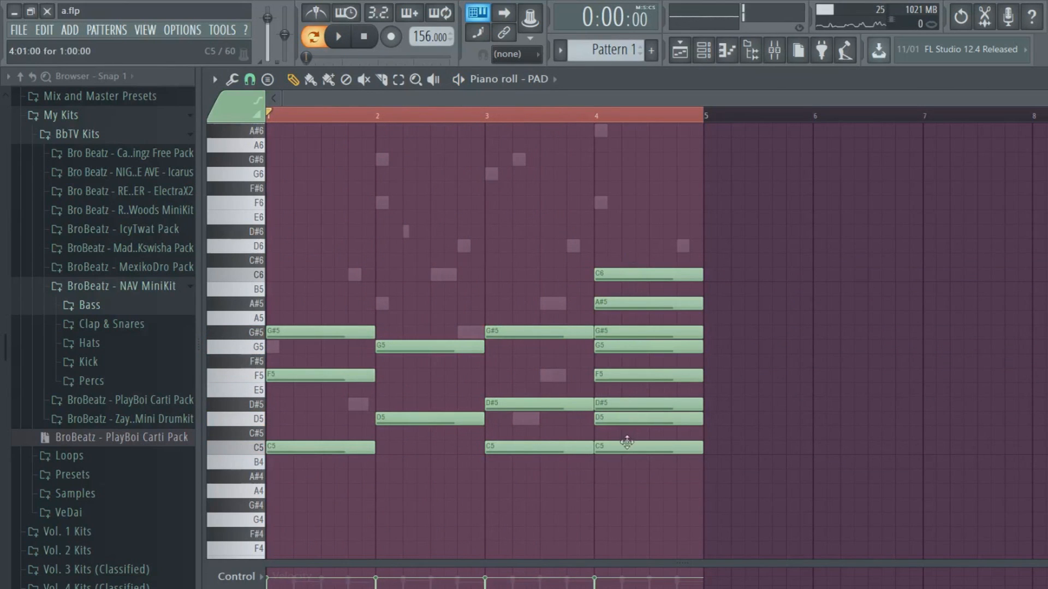
Add a one-bar A#4 note in bar 4, delete its C5, D#5, G5, G#5 and A#5 notes, and play back the PAD progression.
click(248, 304)
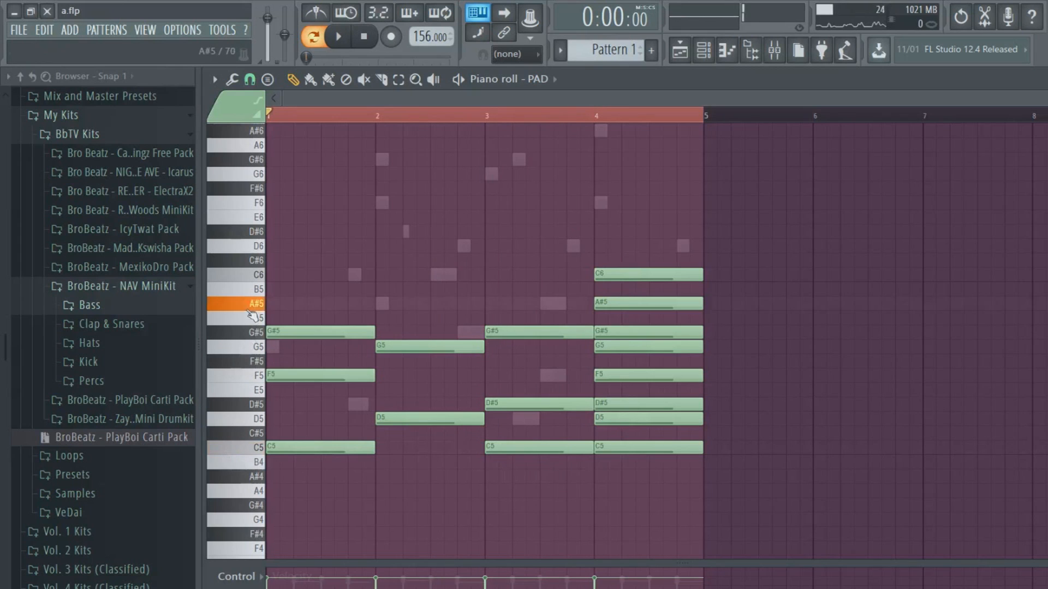
click(601, 476)
right_click(607, 447)
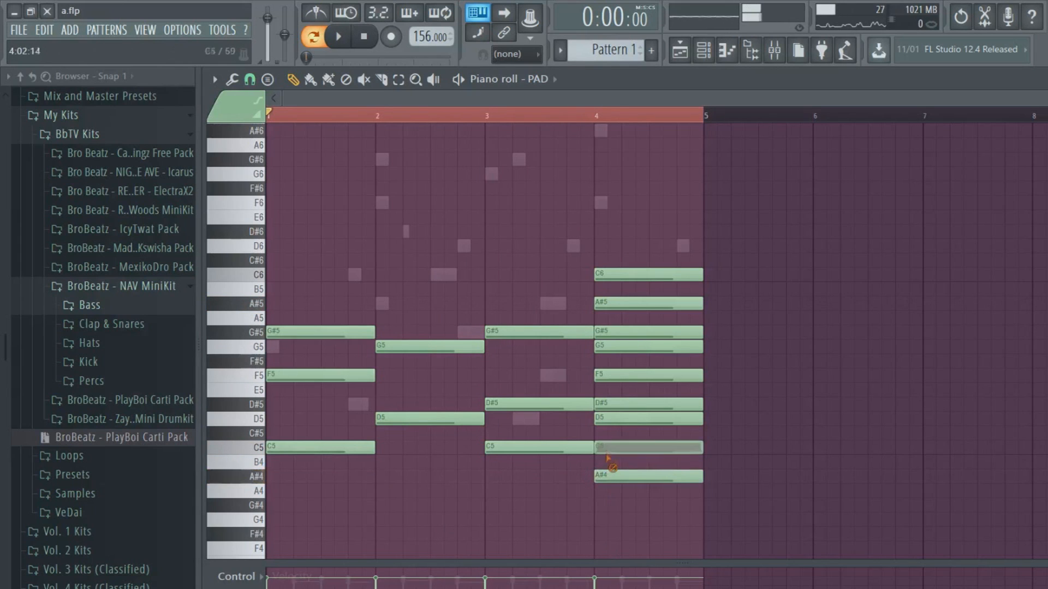
right_click(610, 404)
right_click(614, 347)
right_click(617, 332)
right_click(626, 304)
key(space)
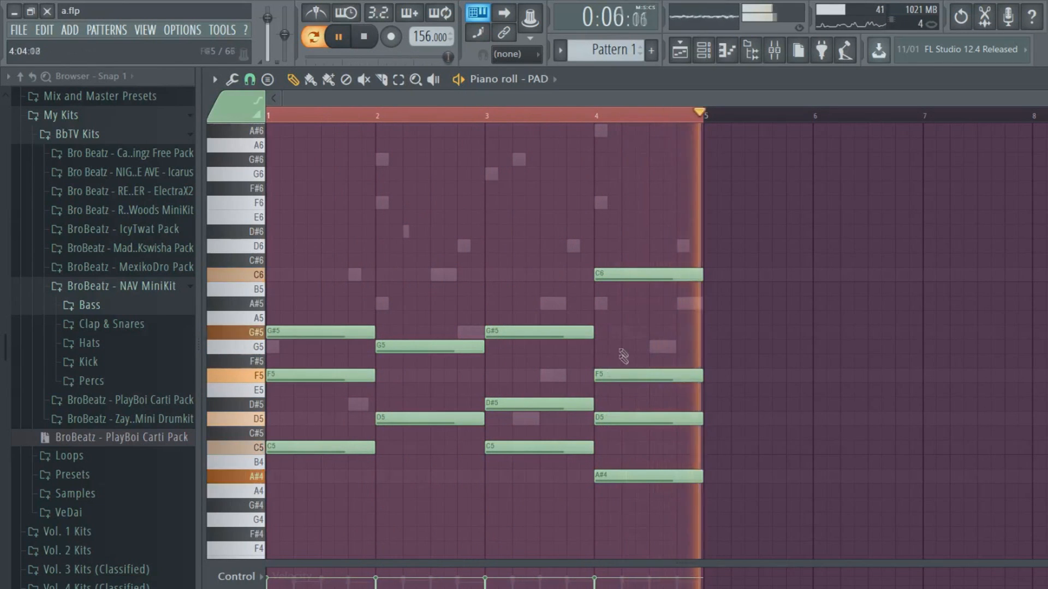
click(373, 45)
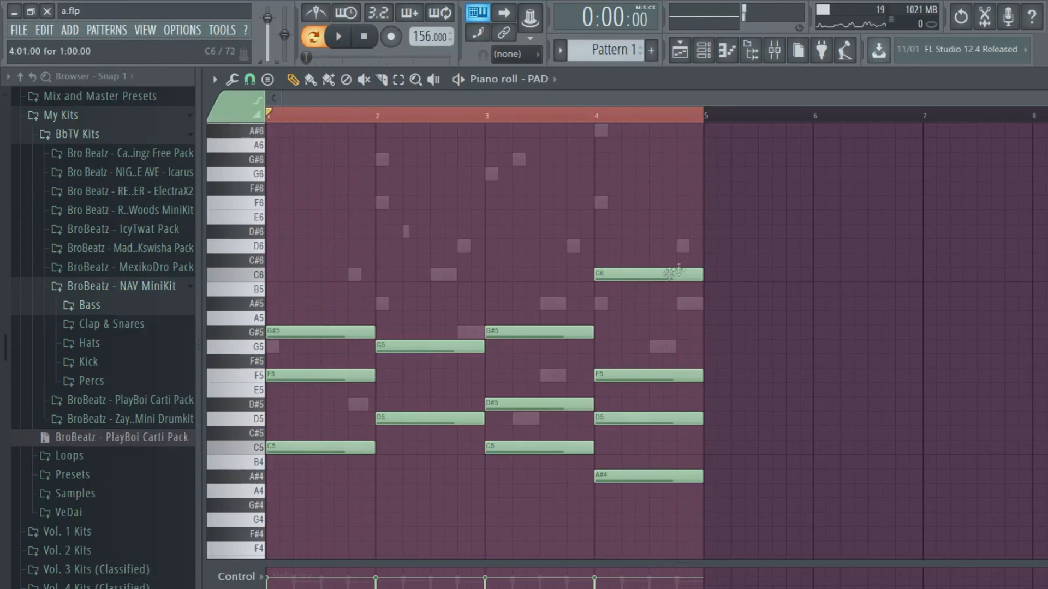
Lower the C6 note in bar 4 to A#5 and play back the progression, trying and removing an extra G5.
drag(679, 272, 667, 302)
key(space)
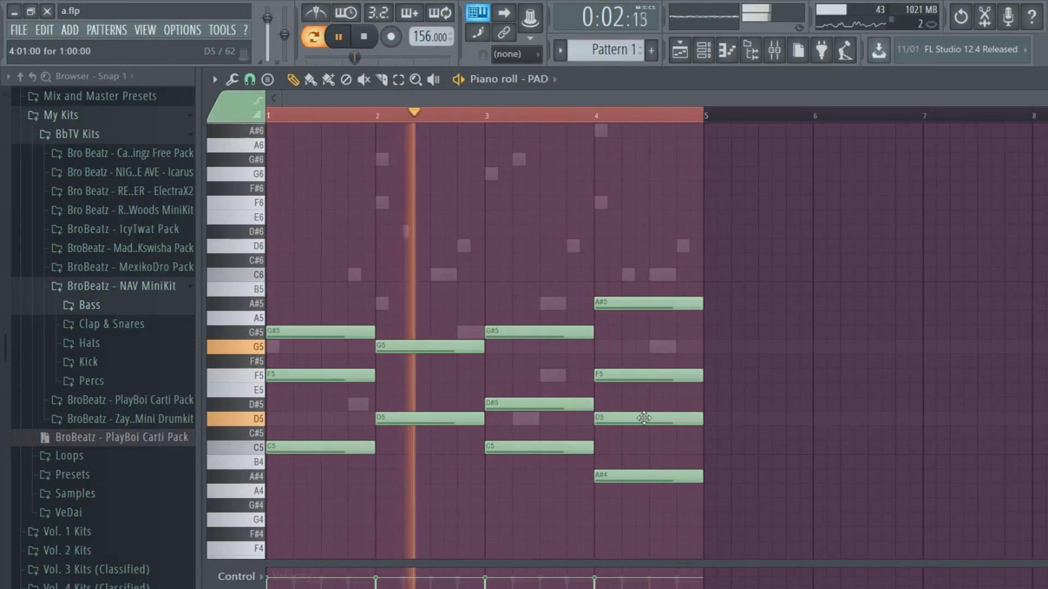
click(618, 347)
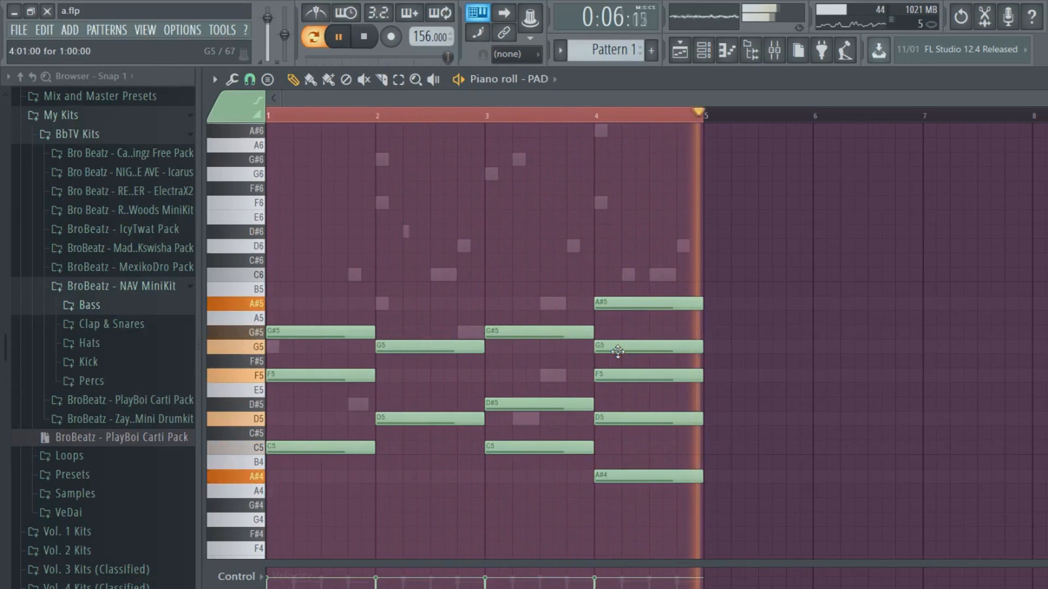
right_click(617, 347)
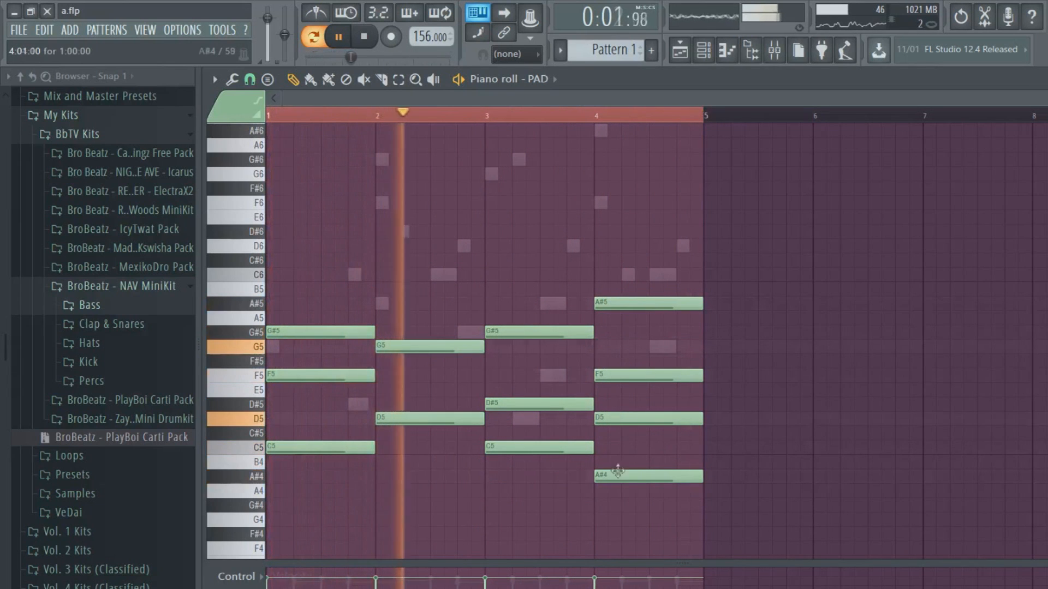
mouse_move(618, 470)
mouse_down()
mouse_move(616, 503)
mouse_move(618, 472)
mouse_up()
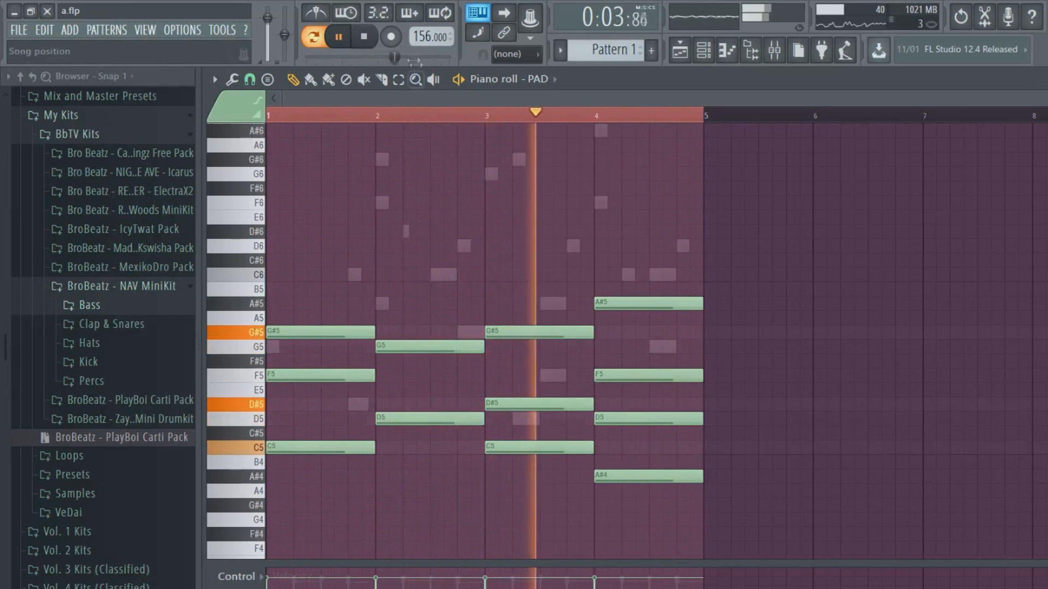
key(space)
Copy the PAD chord notes into the GLASS channel and open the GLASS notes in the piano roll.
click(710, 54)
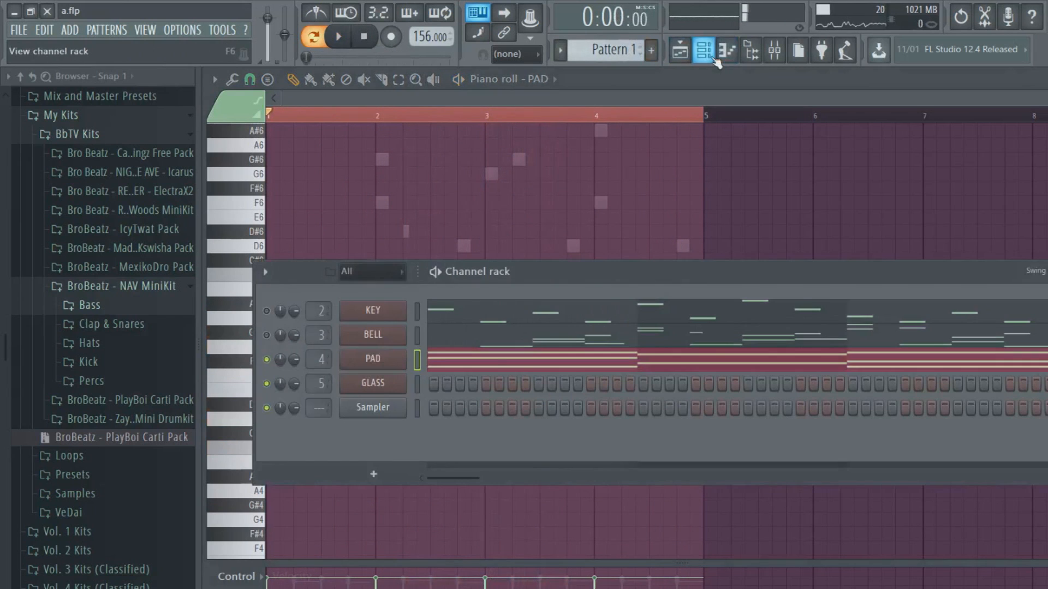
right_click(359, 360)
right_click(363, 383)
click(617, 416)
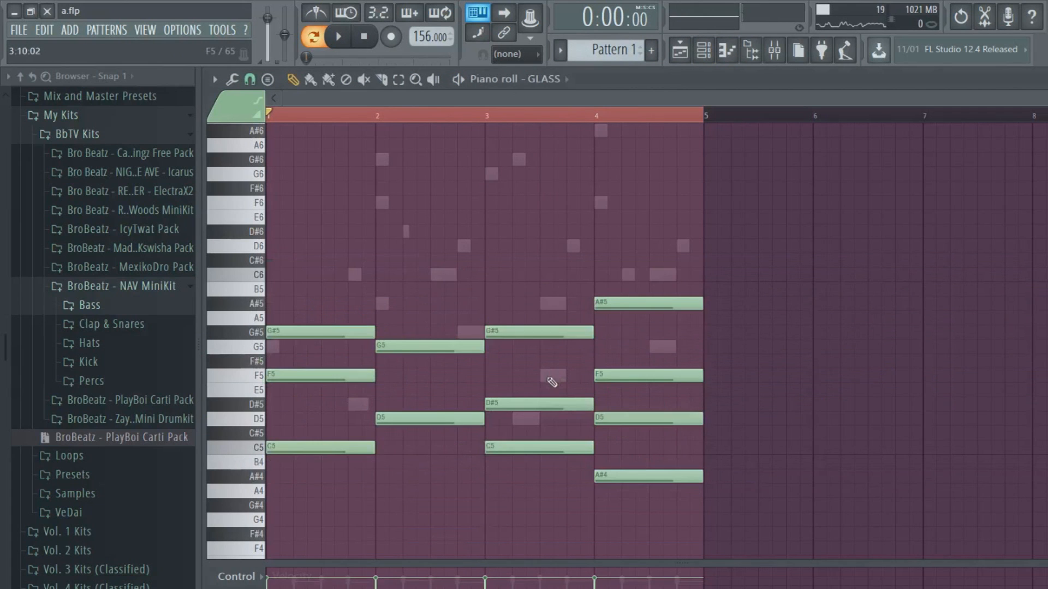
Shorten all GLASS chords to half a bar and duplicate them into the second half of each bar, one octave higher.
key(ctrl+a)
scroll(403, 449, down, 1)
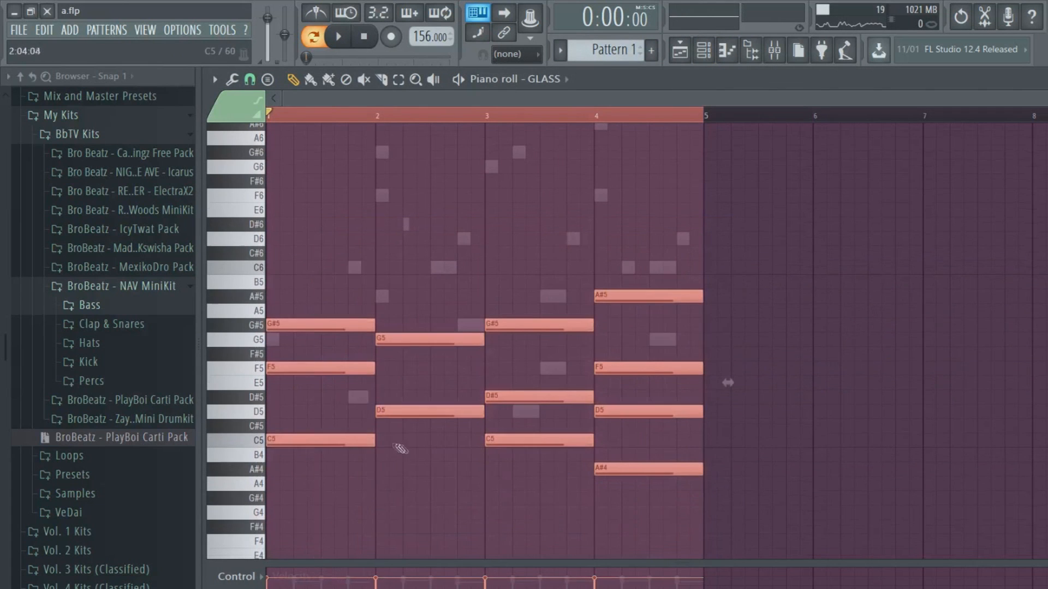
drag(372, 441, 321, 441)
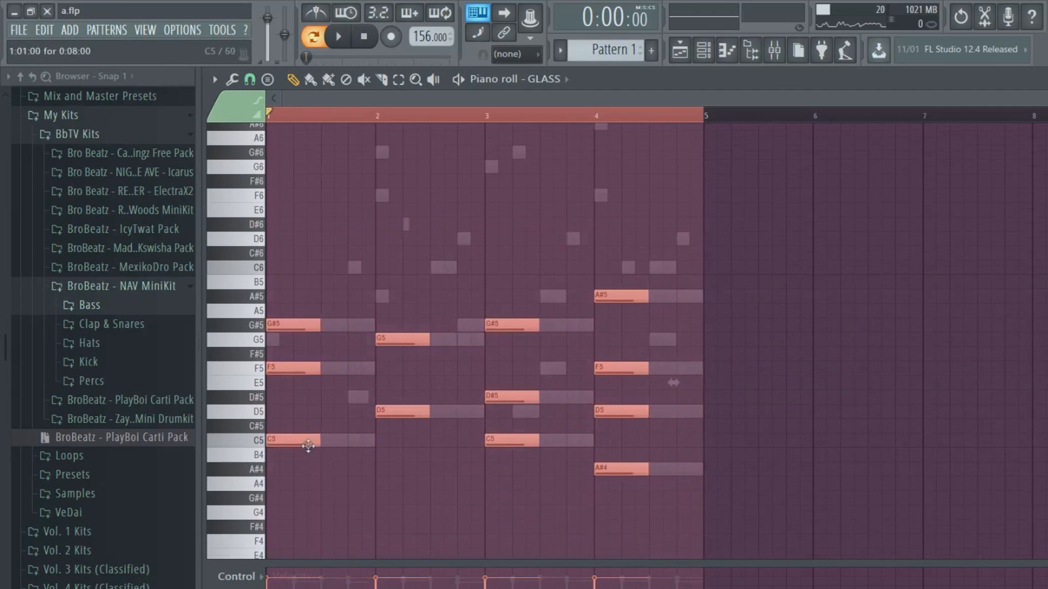
key(ctrl+b)
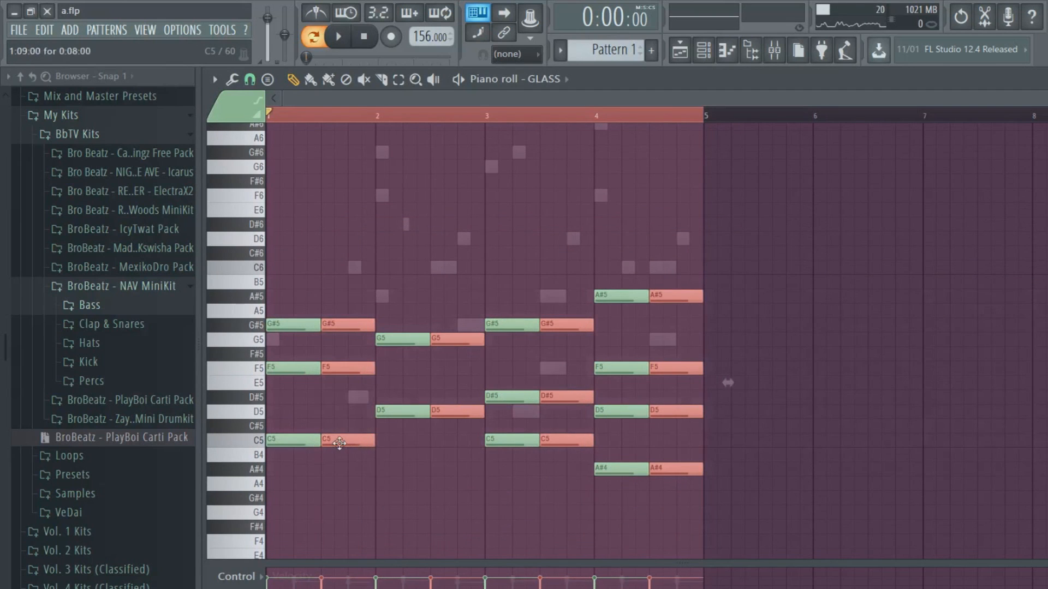
key(ctrl+Up)
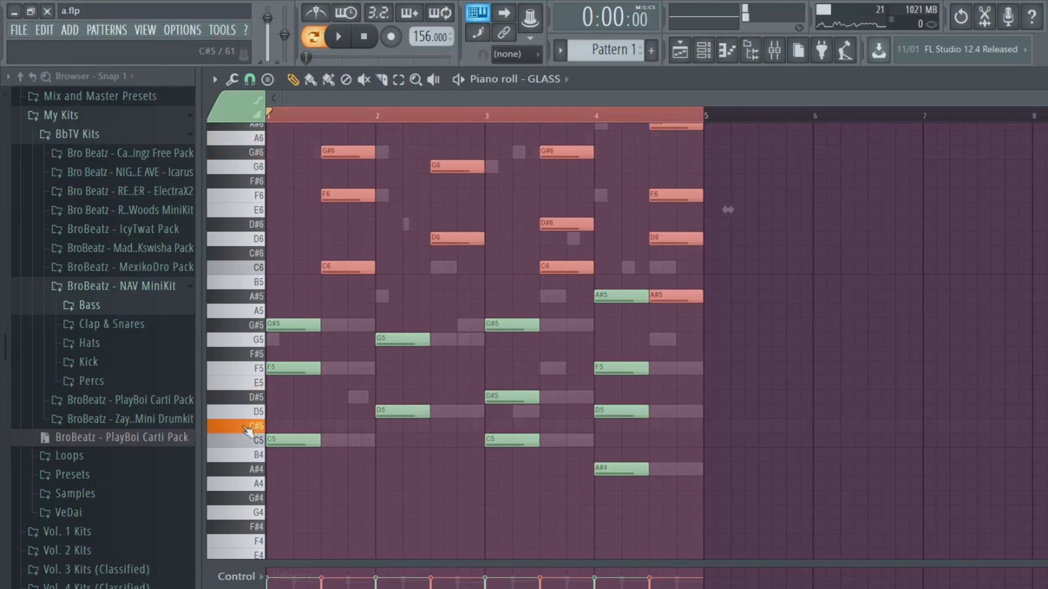
Lower the velocities of the octave-higher GLASS notes in all four bars to about 11%.
drag(324, 588, 390, 588)
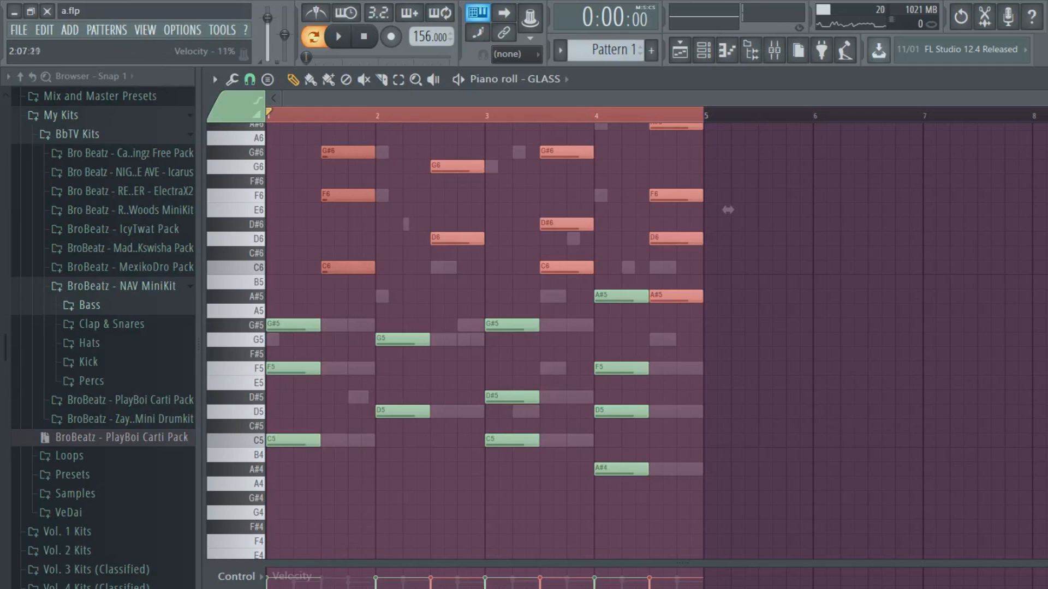
drag(421, 588, 436, 588)
drag(644, 588, 654, 588)
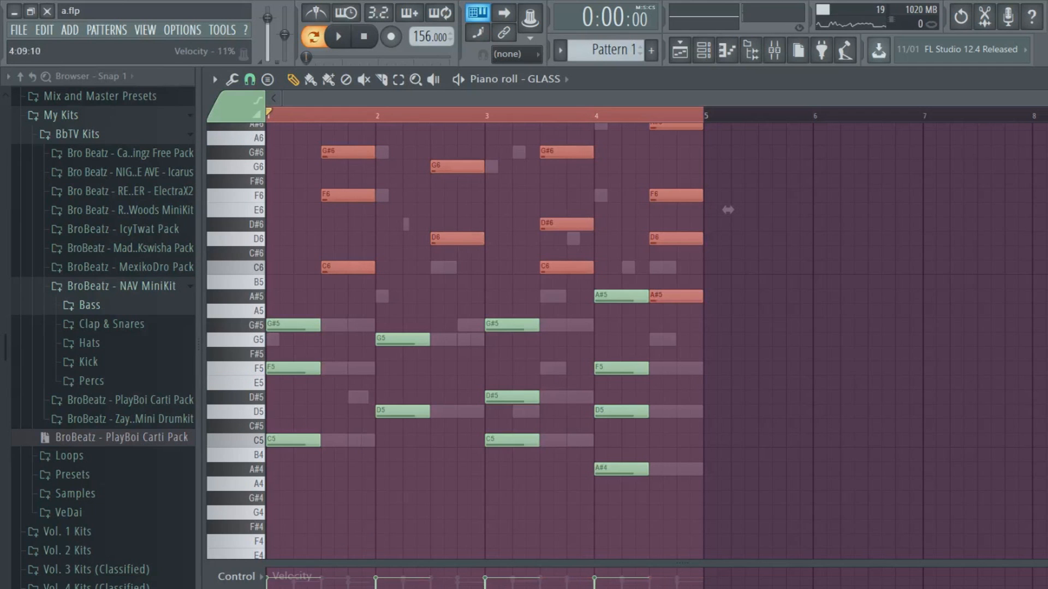
Strum the octave-higher GLASS notes with maximum start-time strength and tension and Preserve end enabled.
scroll(405, 288, up, 3)
drag(326, 176, 698, 388)
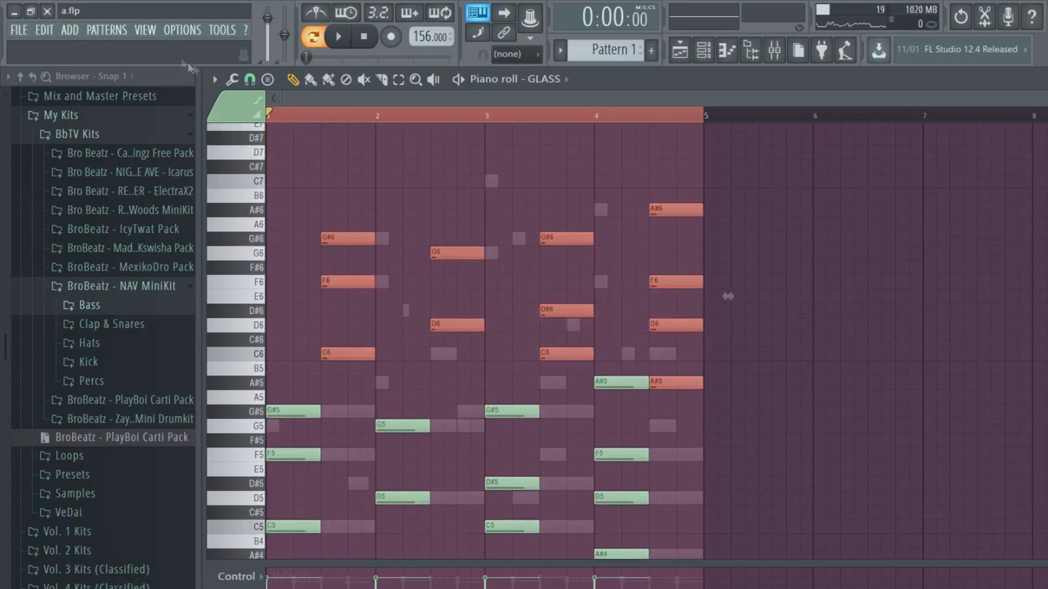
click(232, 80)
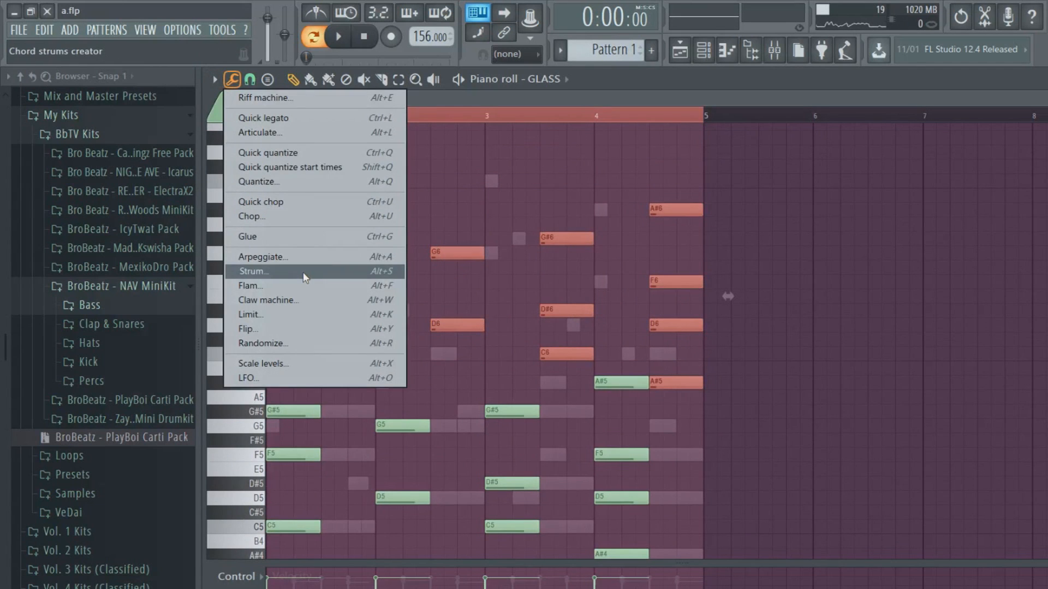
click(303, 273)
drag(737, 295, 755, 296)
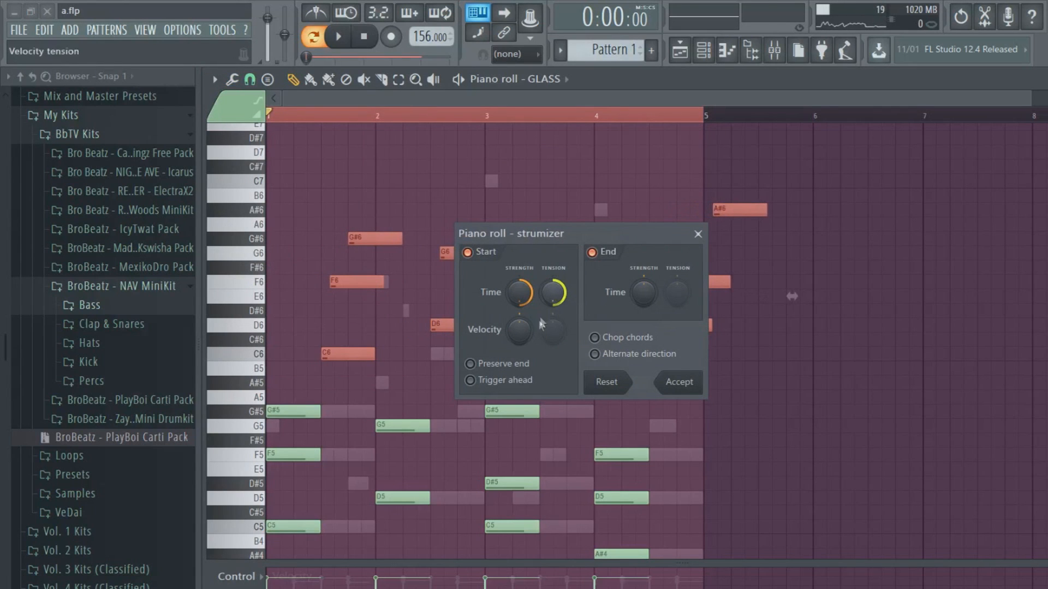
mouse_move(790, 295)
mouse_down()
mouse_move(756, 297)
mouse_move(792, 296)
mouse_up()
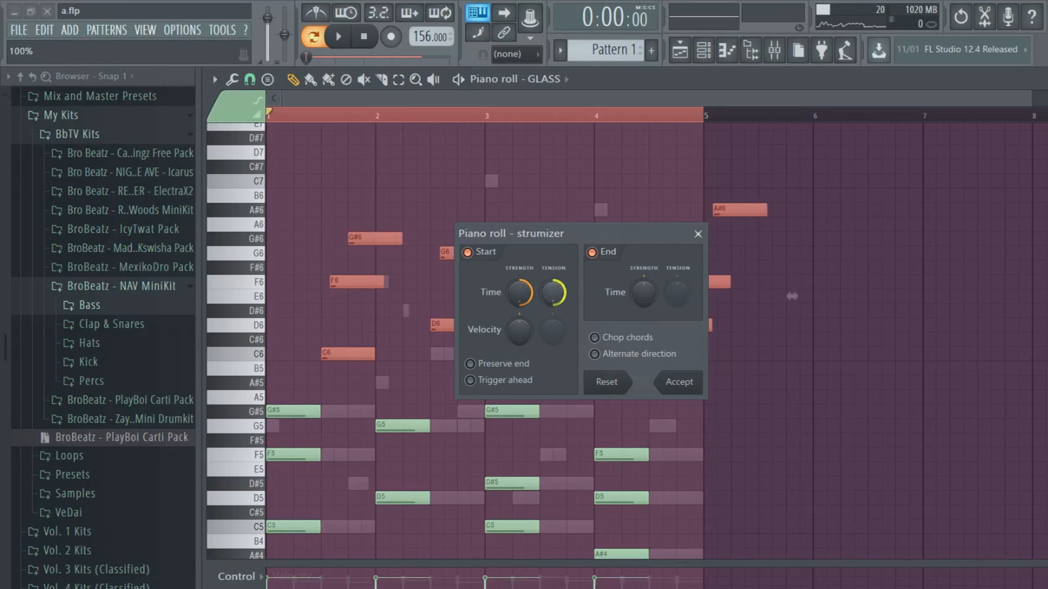
click(515, 369)
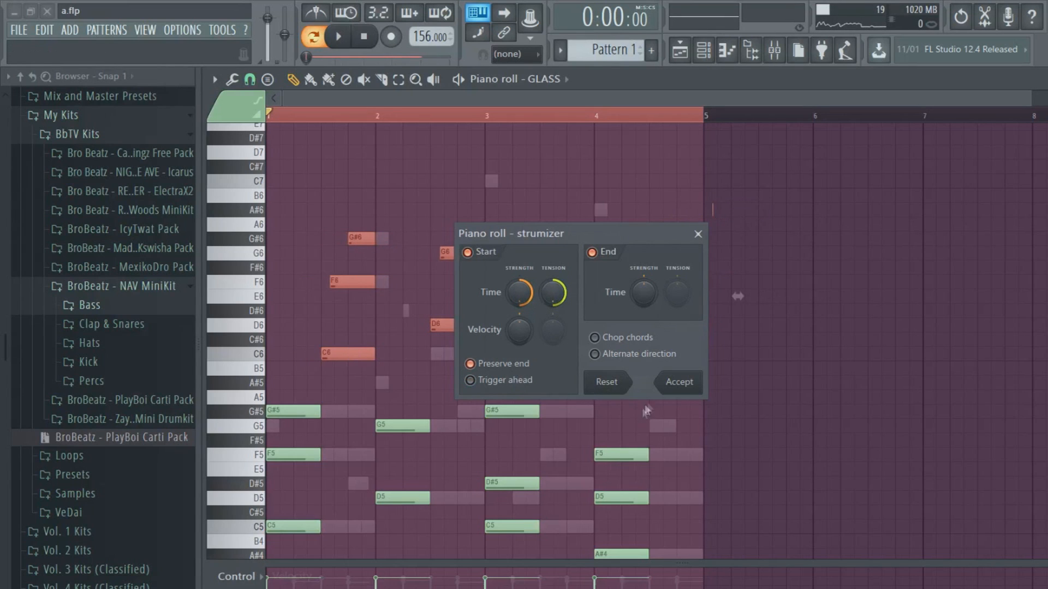
click(677, 385)
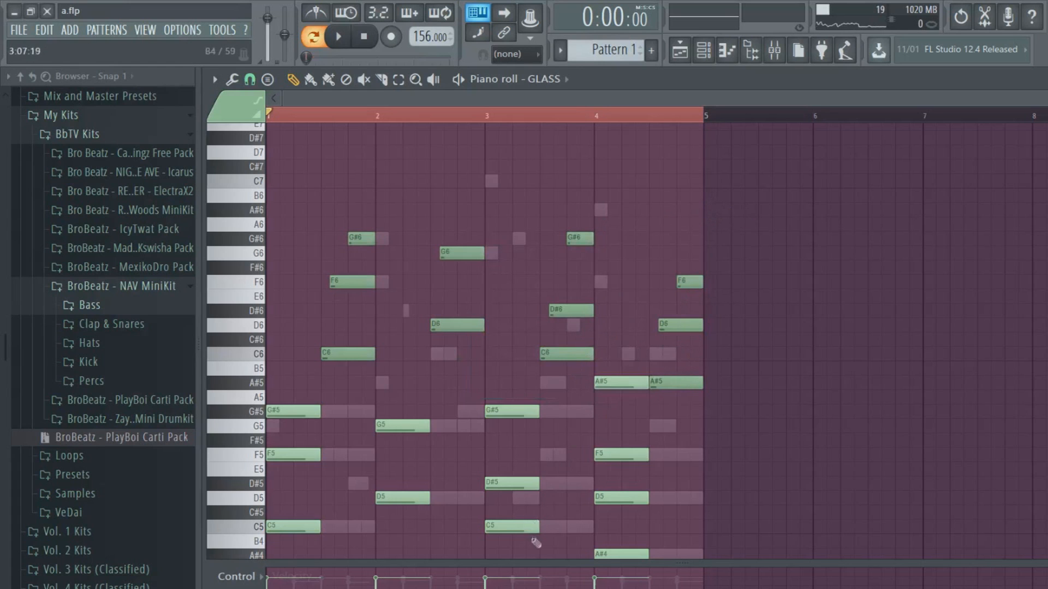
Vary the GLASS velocities, ramping the strummed notes upward in each bar and slightly offsetting the chords of bars 2 to 4.
drag(532, 561, 526, 285)
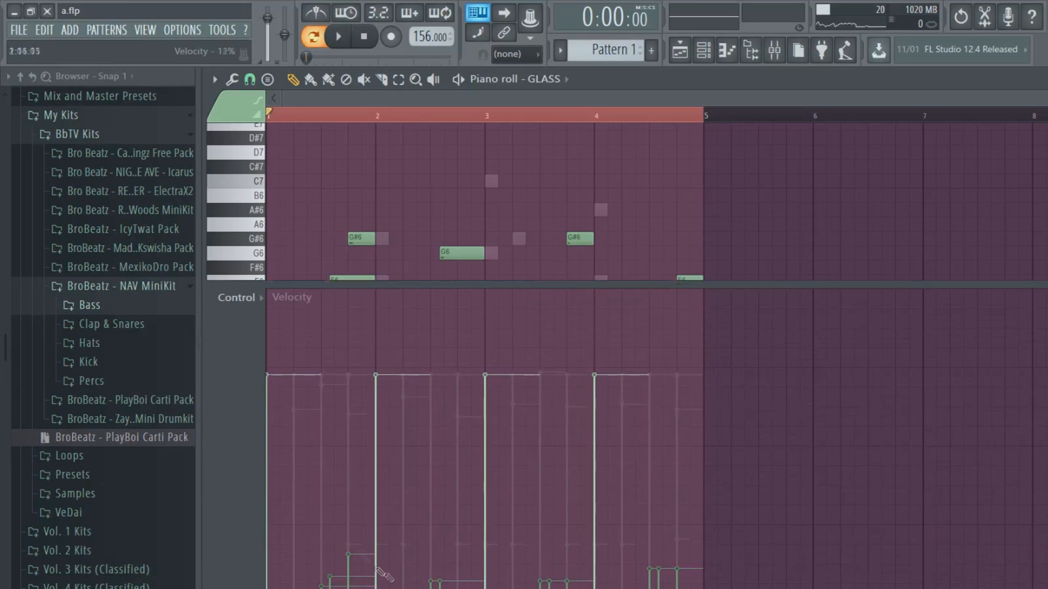
drag(595, 543, 598, 533)
drag(599, 442, 611, 373)
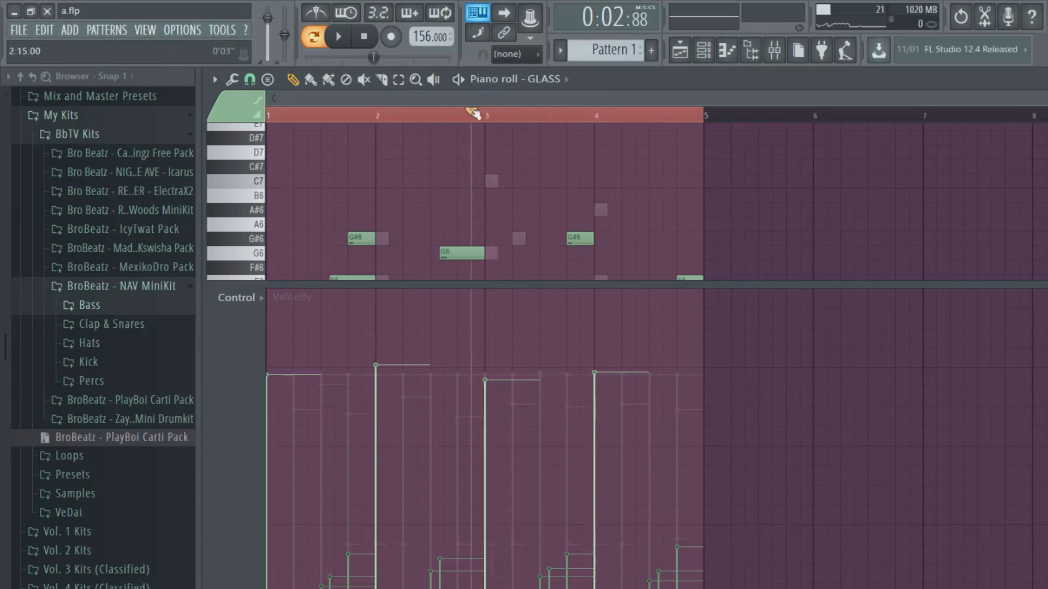
drag(684, 281, 632, 575)
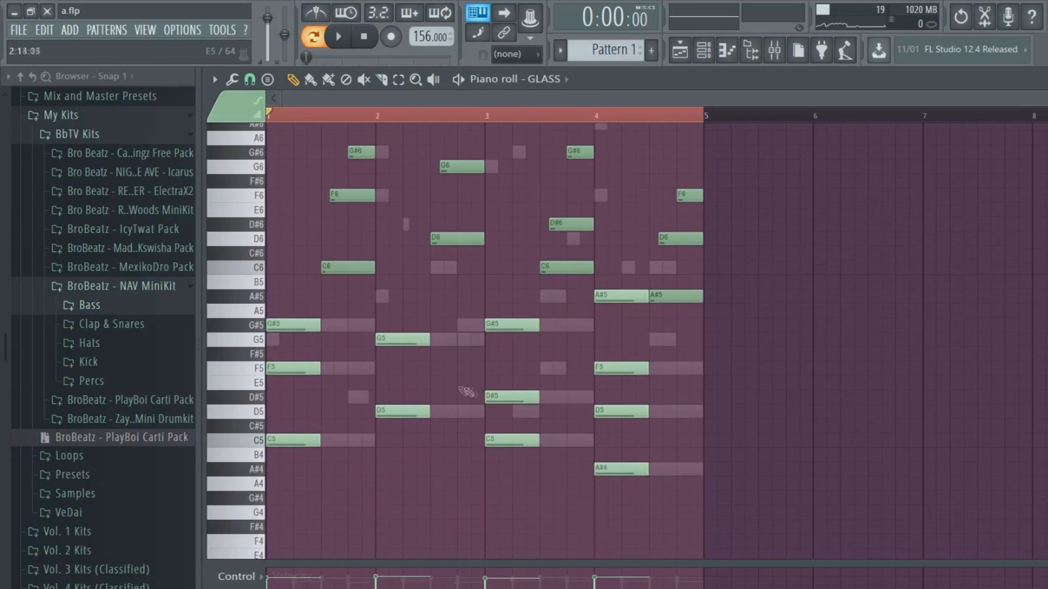
Play back the PAD and GLASS layers, and raise the velocities of the strummed upper GLASS notes in every bar.
click(703, 50)
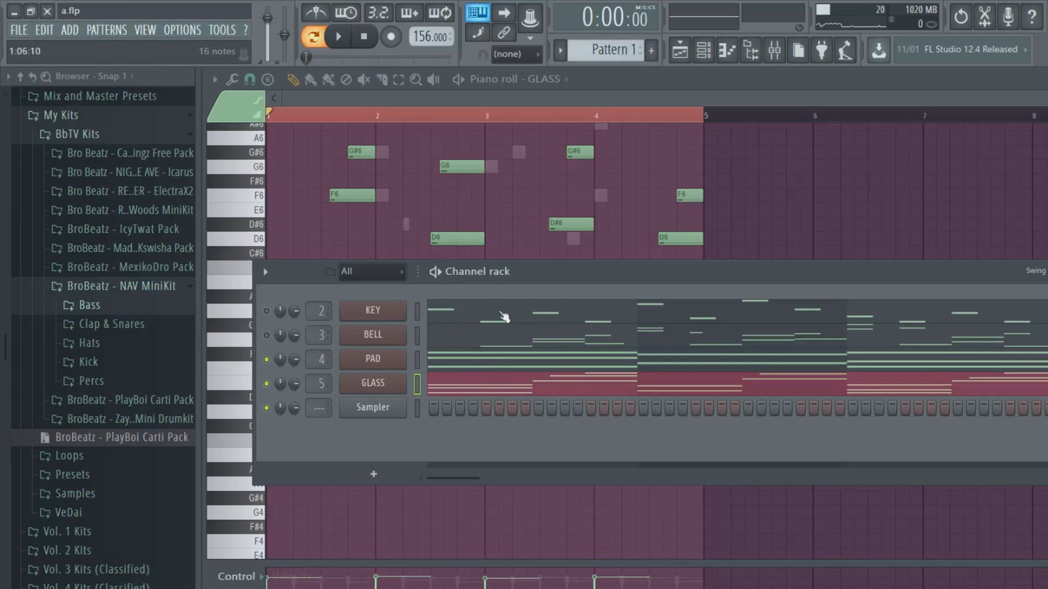
key(F6)
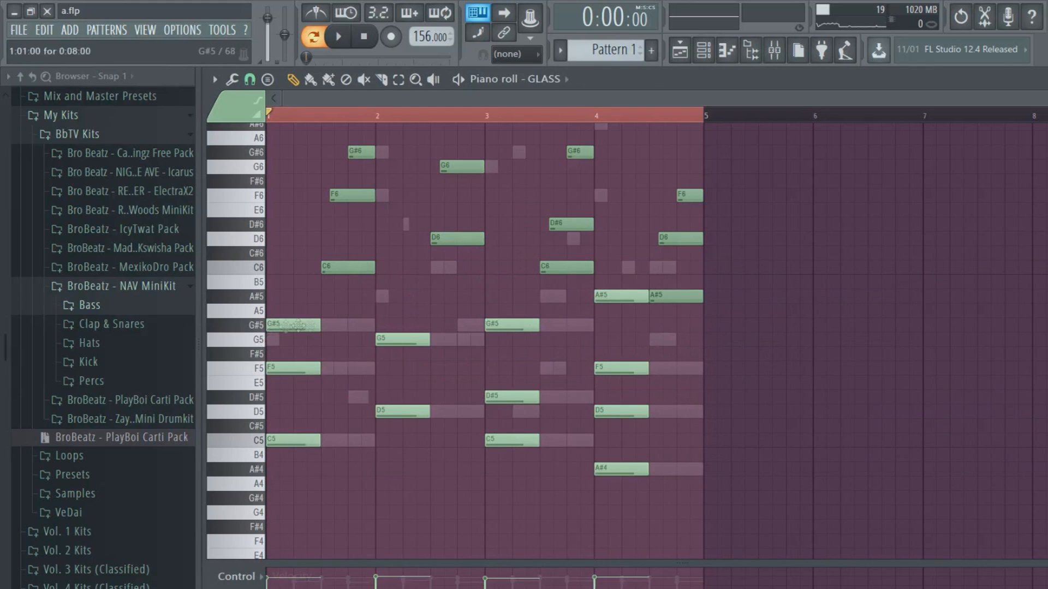
scroll(491, 315, up, 3)
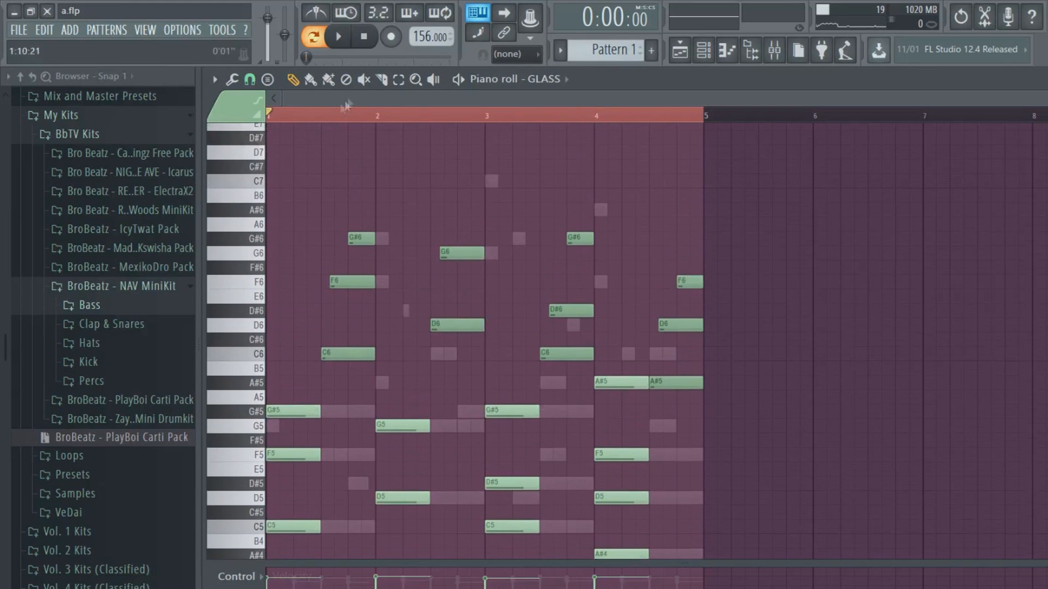
click(340, 38)
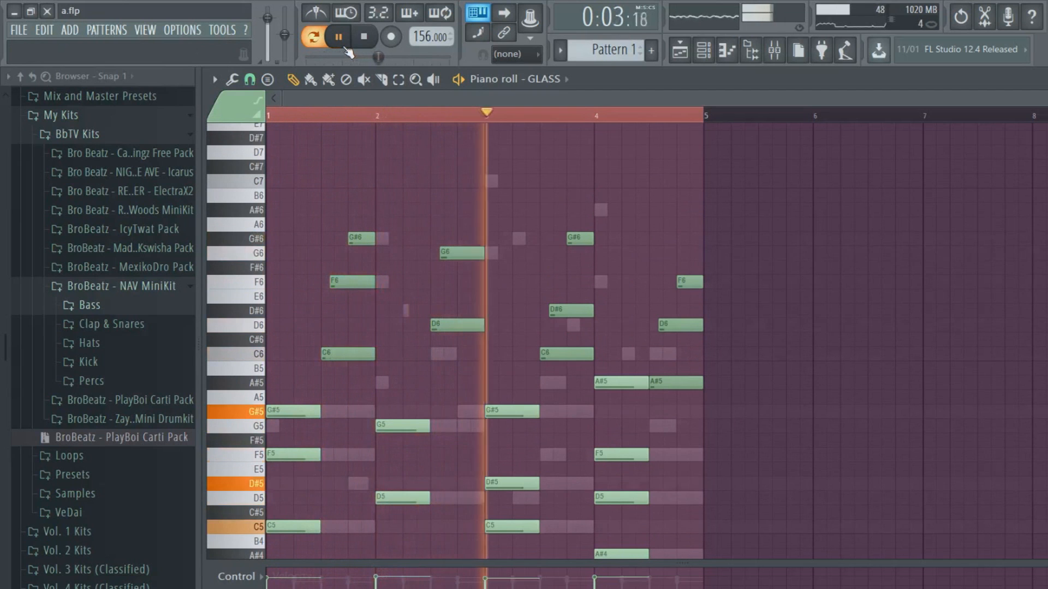
click(365, 37)
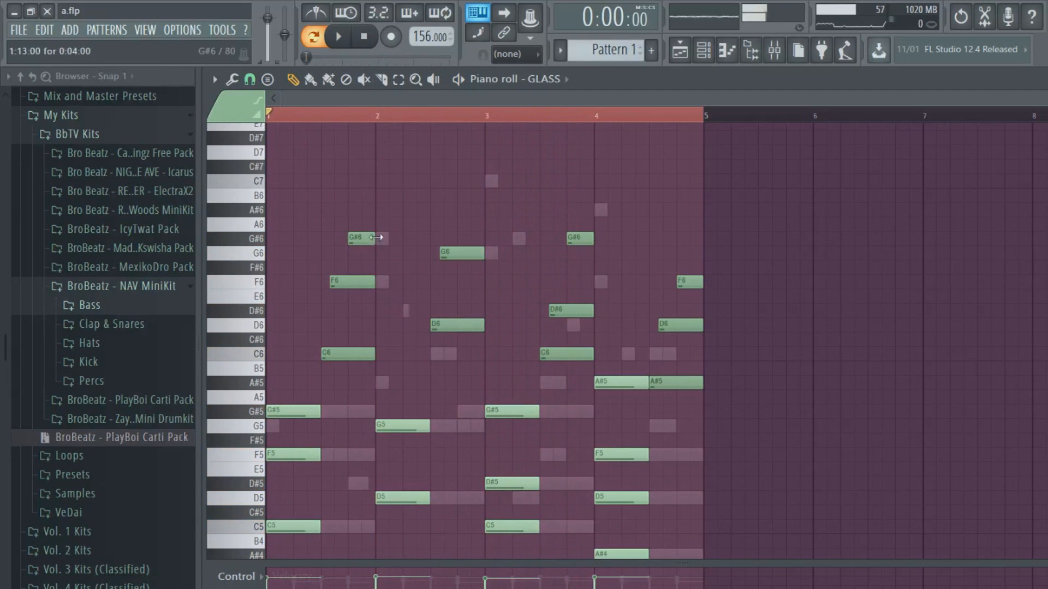
drag(323, 588, 348, 586)
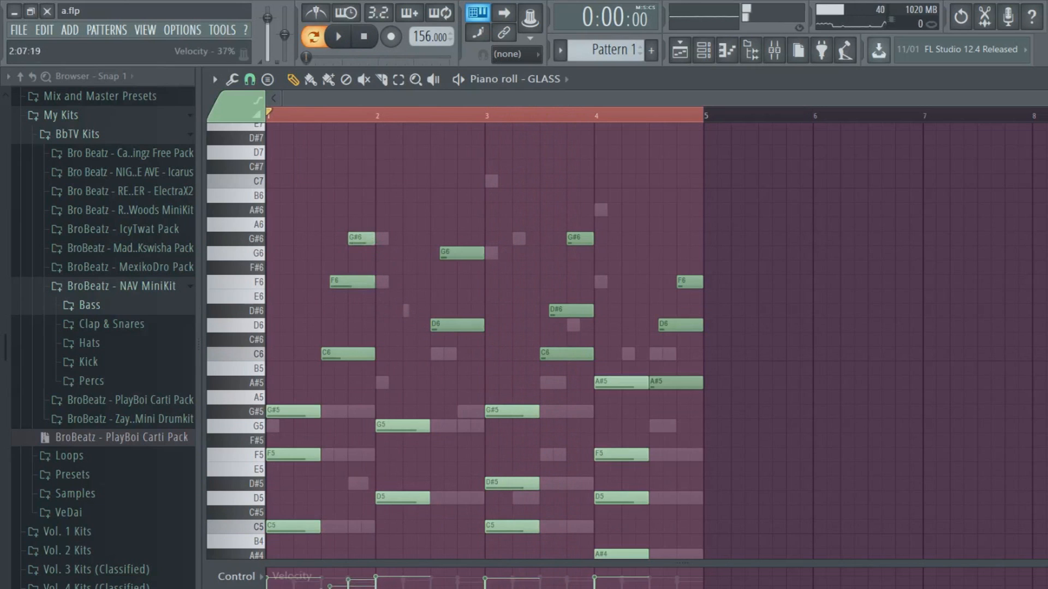
drag(650, 588, 677, 588)
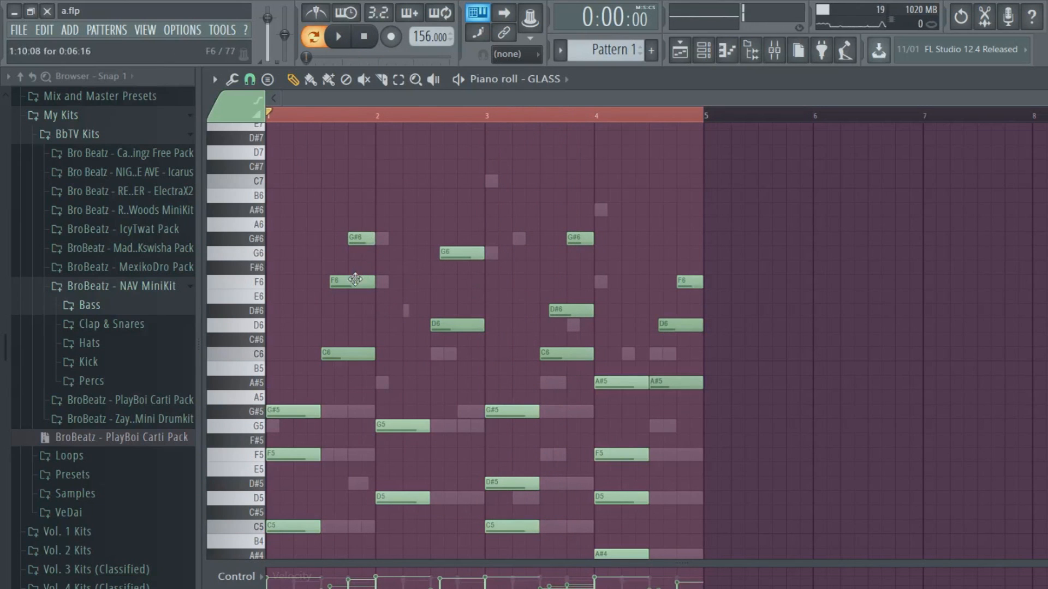
Remove G#6 from bar 1, shift F6 and bar 2's G6 to beat four, and move bar 3's G#6 to bar 4's start, lengthening it.
right_click(347, 282)
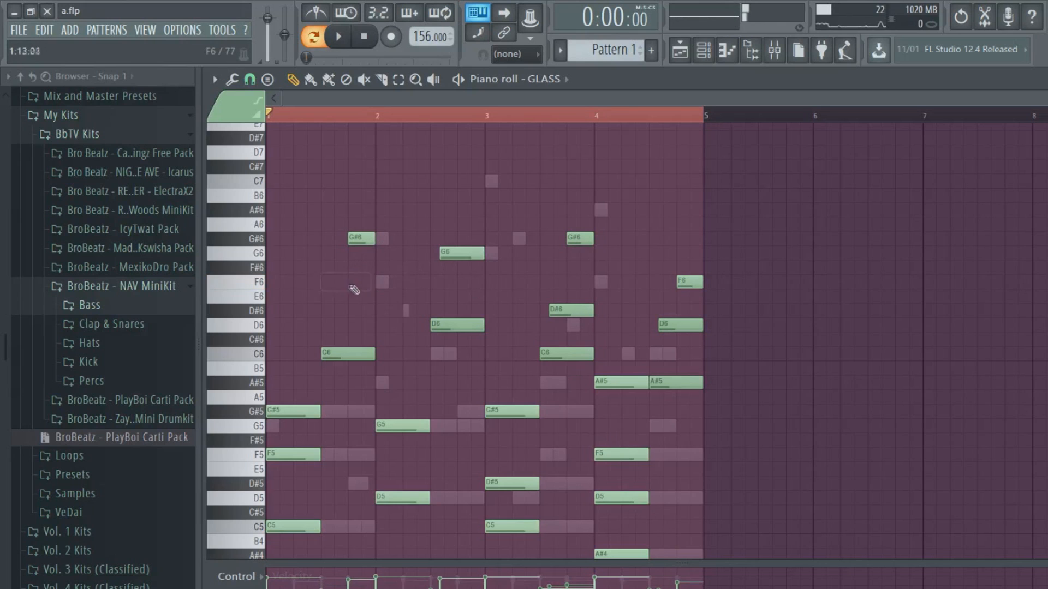
drag(454, 255, 471, 254)
drag(575, 238, 600, 238)
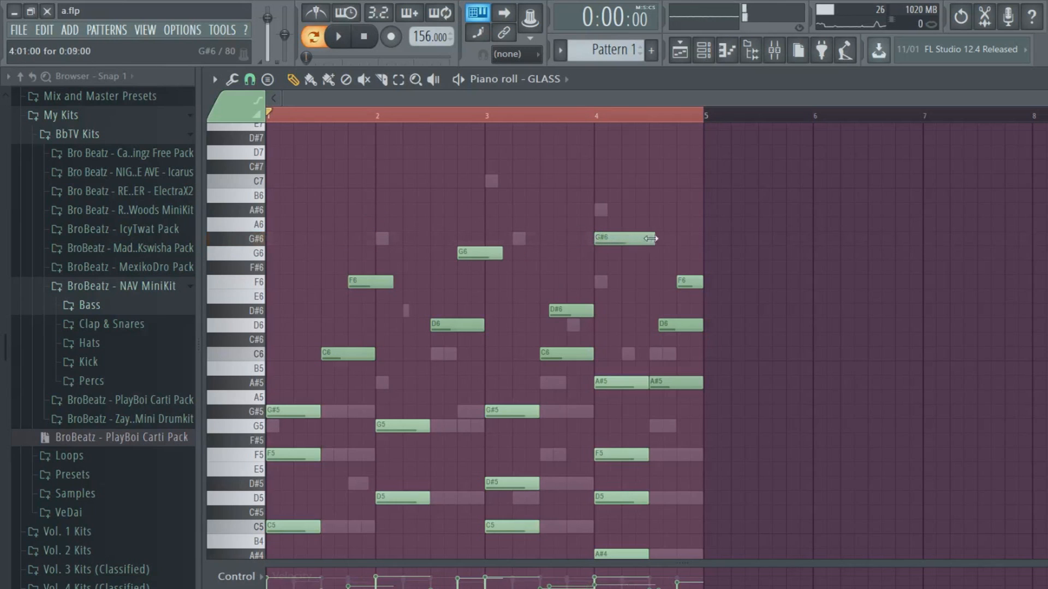
Delete the second A#5 in bar 4, shift D6 slightly earlier, and try an F#6 note above the F6 before erasing it.
right_click(681, 386)
drag(681, 328, 675, 330)
click(690, 274)
click(683, 282)
right_click(689, 271)
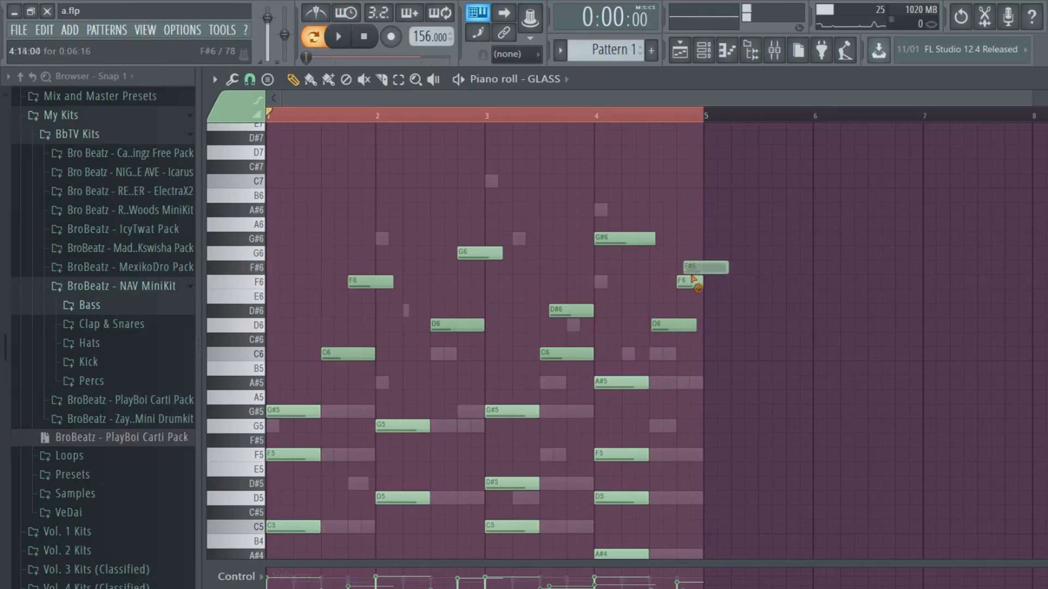
Delete bar 4's F6, shift bar 3's D#6 later, shorten it and the C6 before it, and lower bar 4's D6 to C6.
right_click(689, 286)
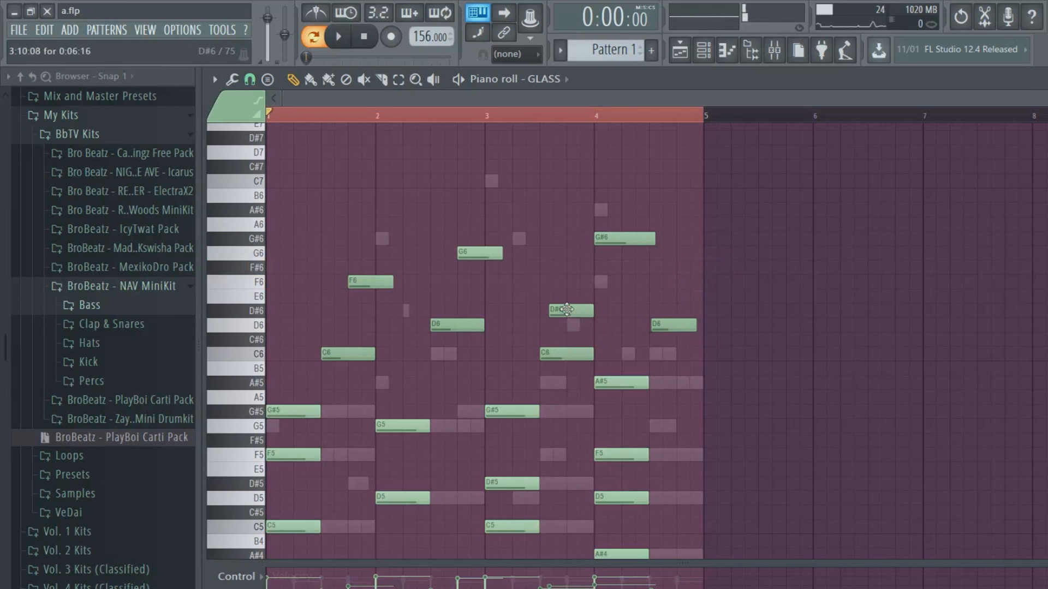
drag(566, 309, 587, 309)
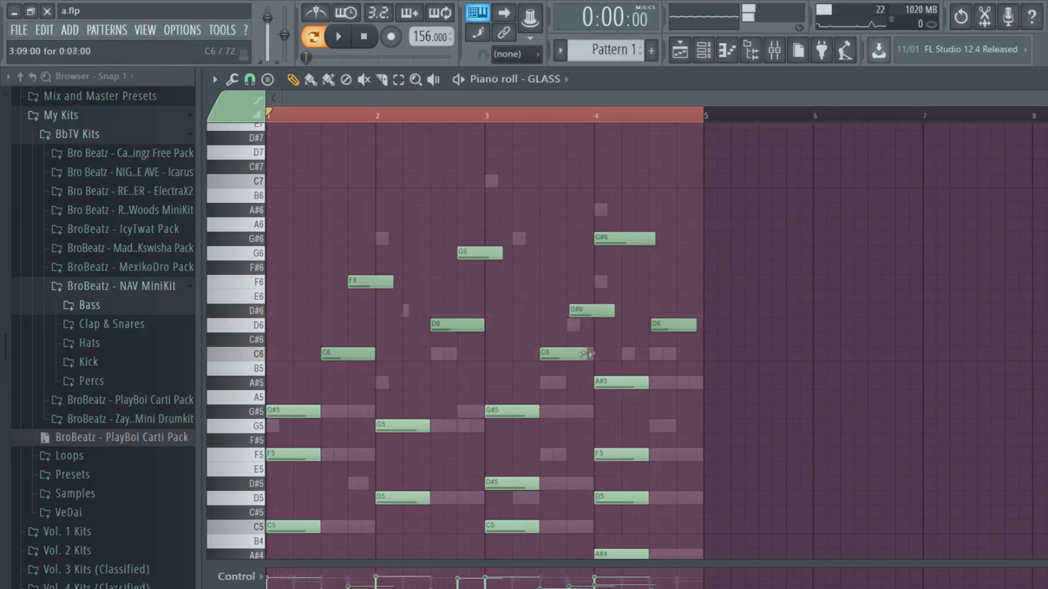
key(space)
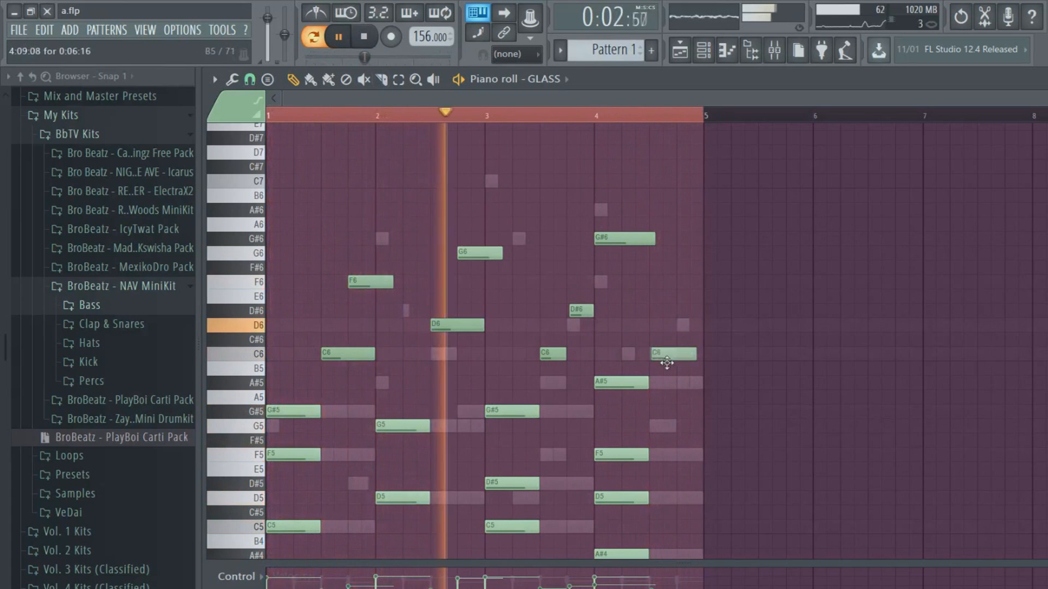
Try bar 4's A#5 chord note at G#5 during playback from bar 3, and move it back to A#5.
scroll(648, 358, down, 3)
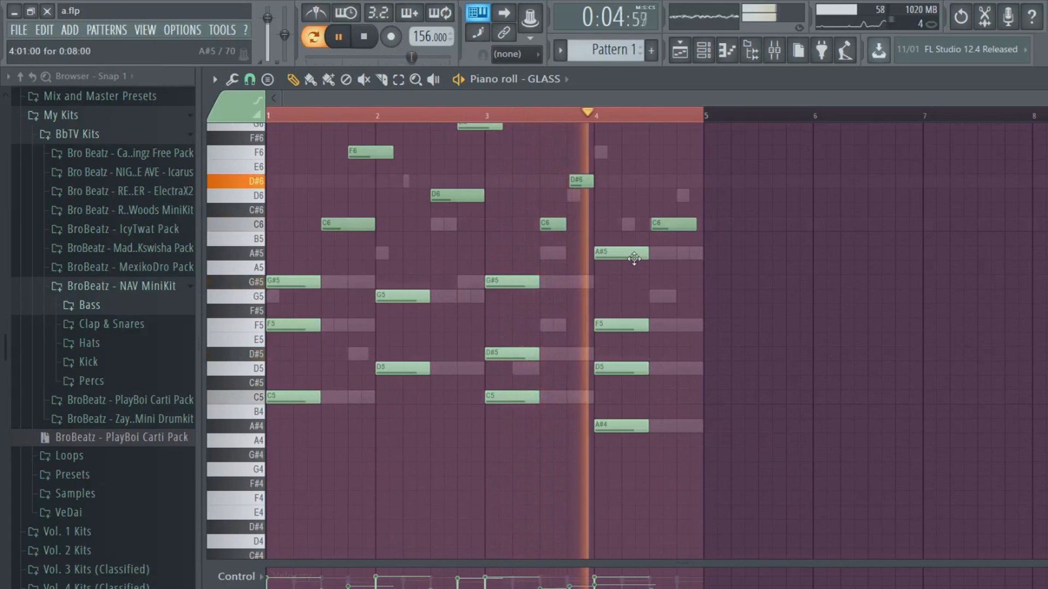
drag(629, 252, 628, 283)
click(577, 115)
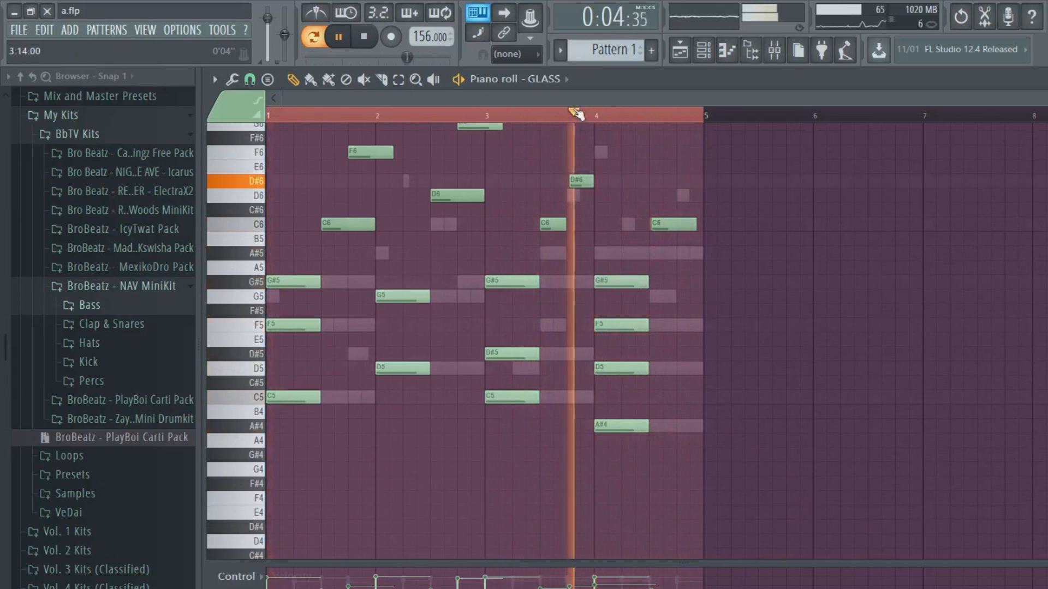
click(510, 118)
drag(621, 283, 621, 254)
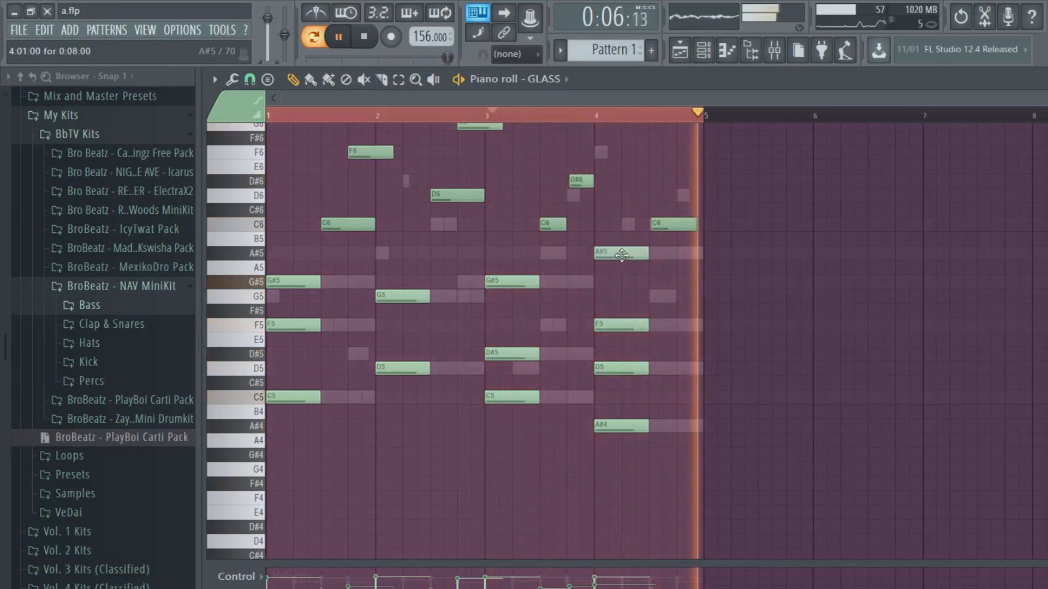
click(367, 43)
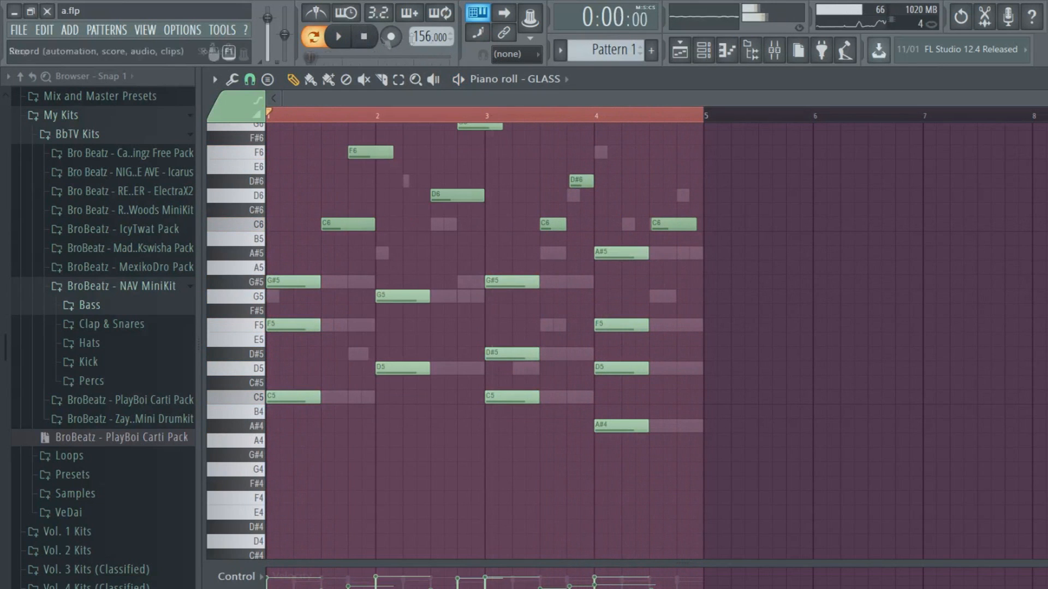
Enable FabFilter Pro-Q 2 on Insert 1 and add a high cut at about 3350 Hz plus a low cut during playback.
click(708, 50)
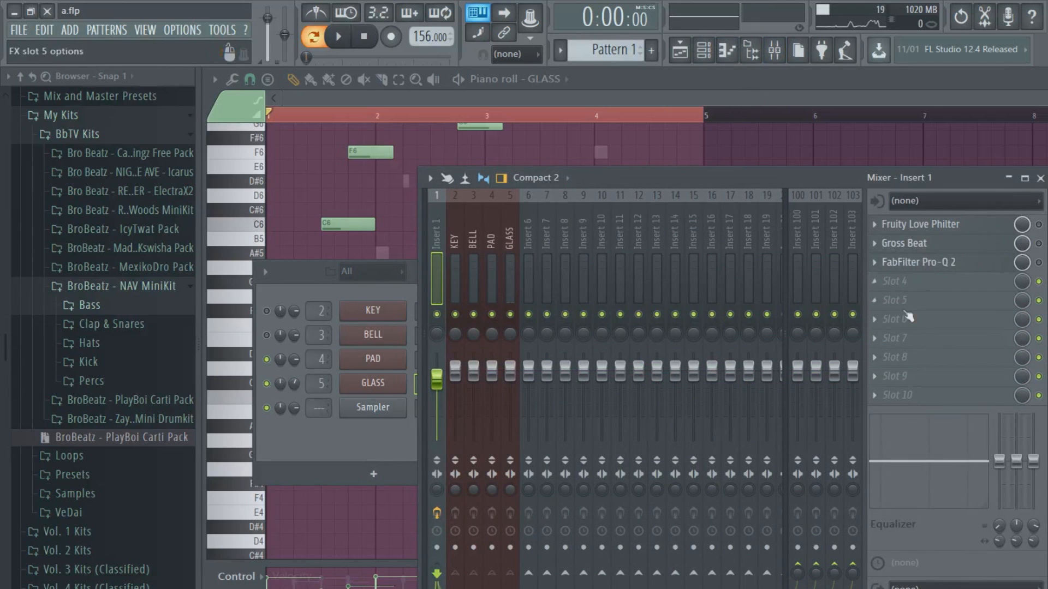
click(975, 269)
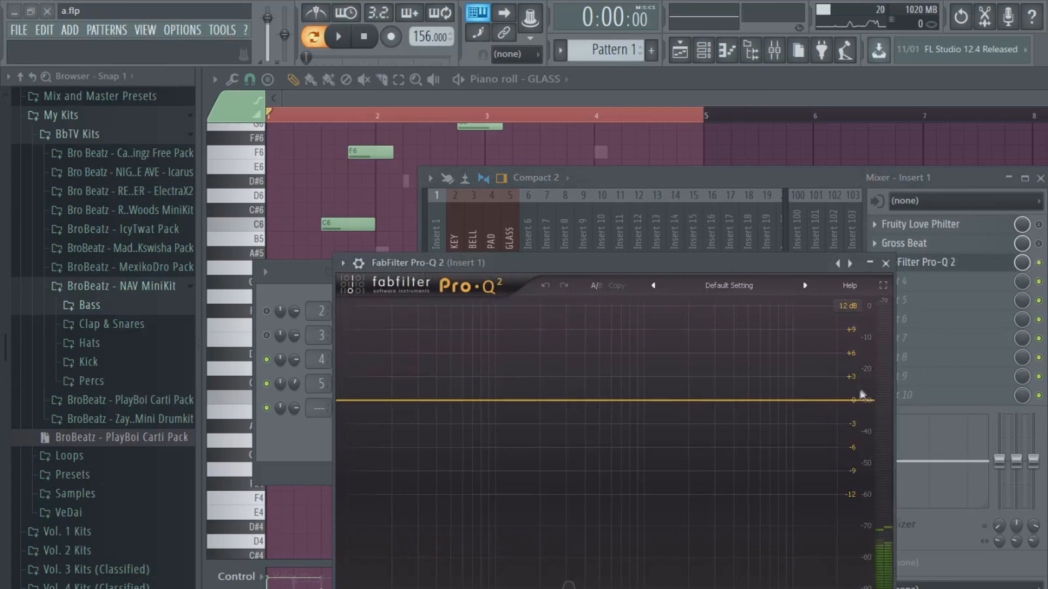
double_click(861, 400)
key(space)
drag(861, 401, 722, 412)
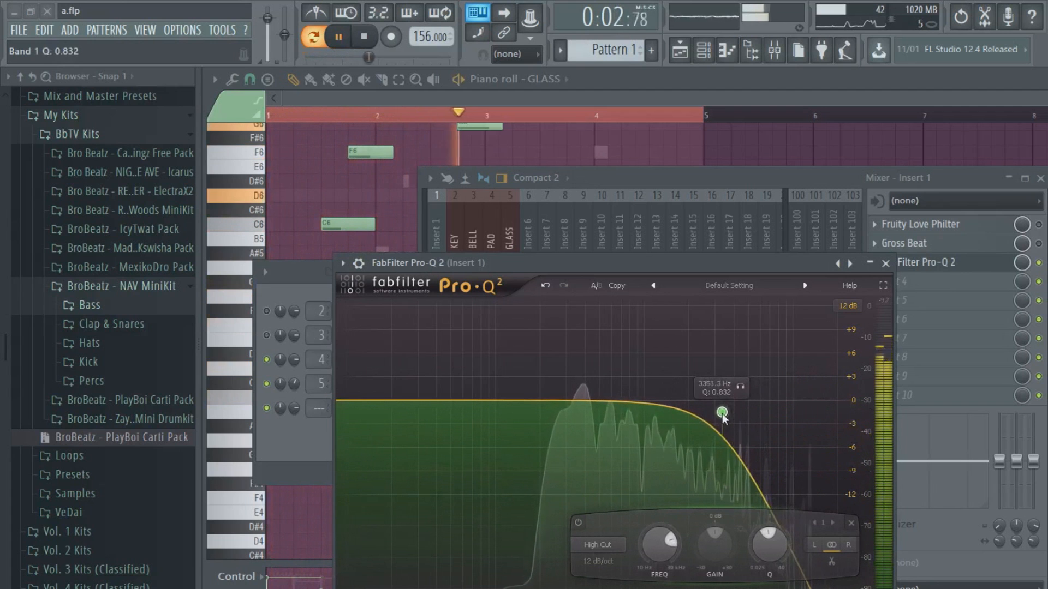
double_click(341, 404)
drag(372, 401, 488, 401)
Unmute the BELL and KEY channels, listen to all layers together, and stop playback.
click(279, 327)
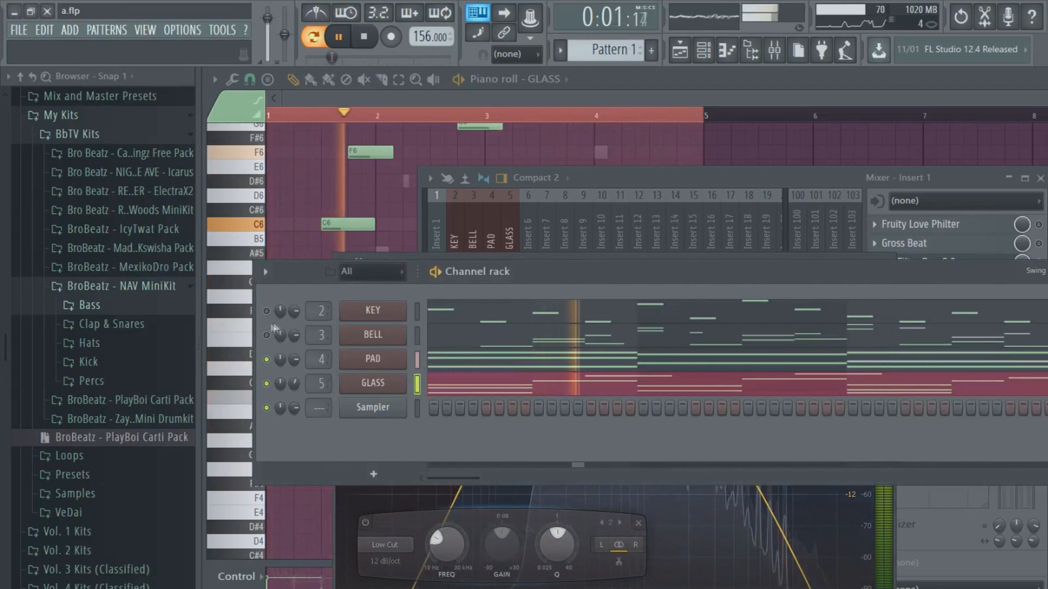
click(267, 335)
click(267, 311)
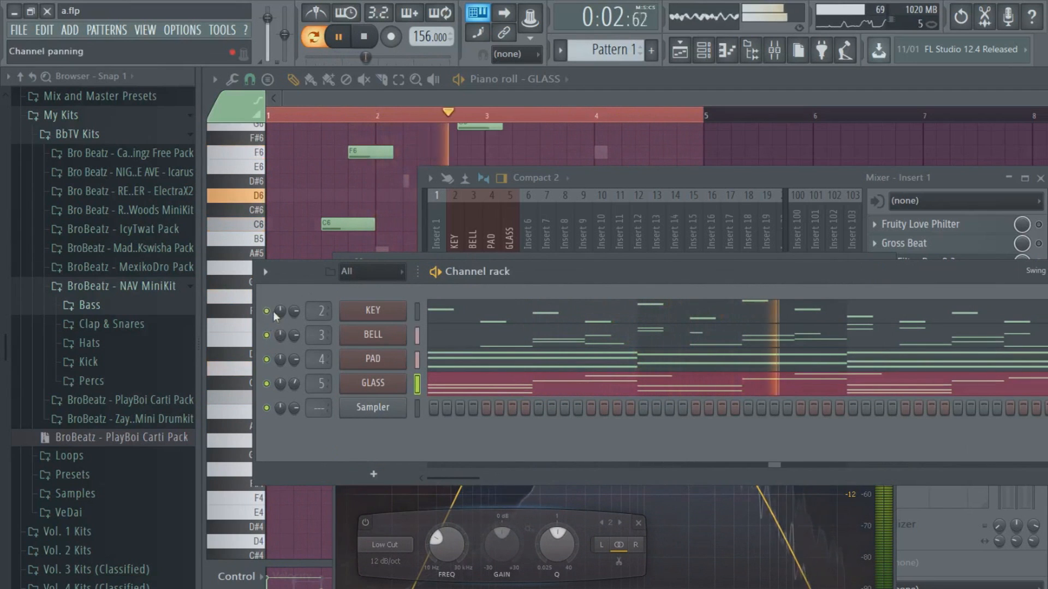
click(578, 182)
key(space)
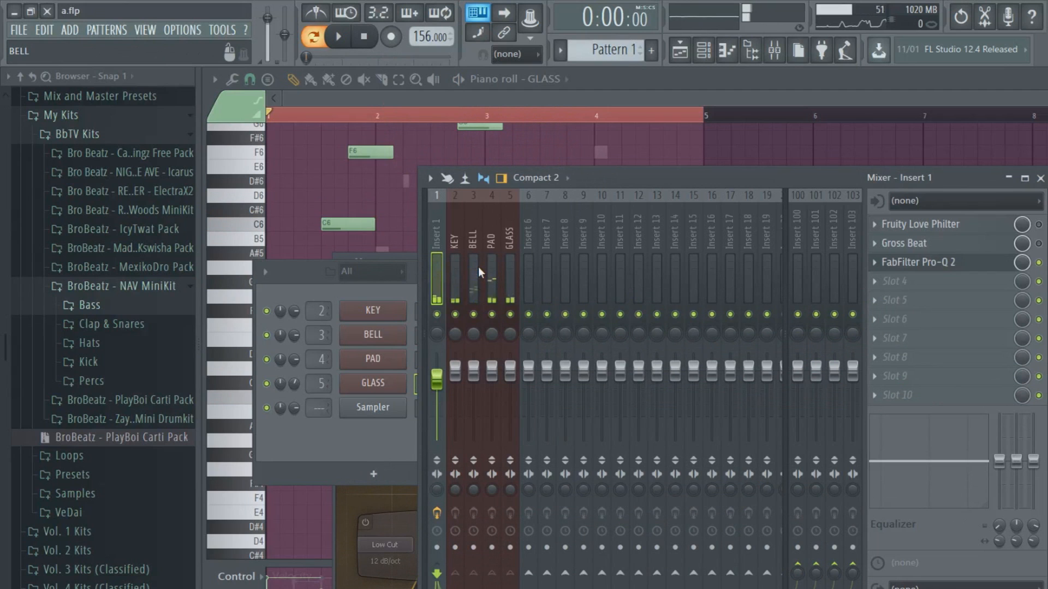
Transfer Gross Beat from Insert 1 to the KEY mixer track, view its settings, and move it to slot 2.
click(455, 270)
click(468, 272)
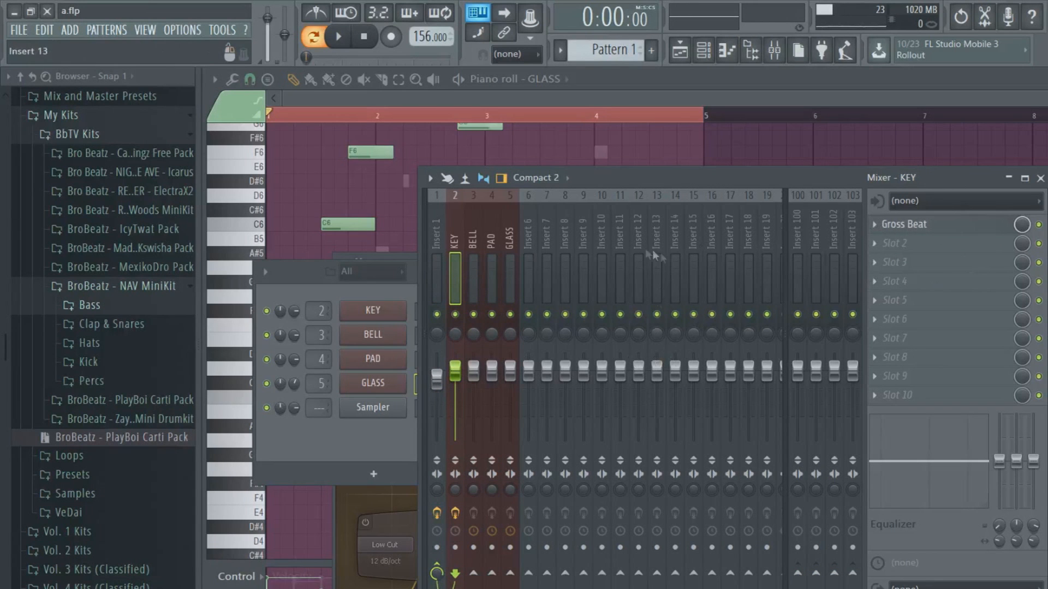
click(923, 225)
drag(539, 263, 695, 167)
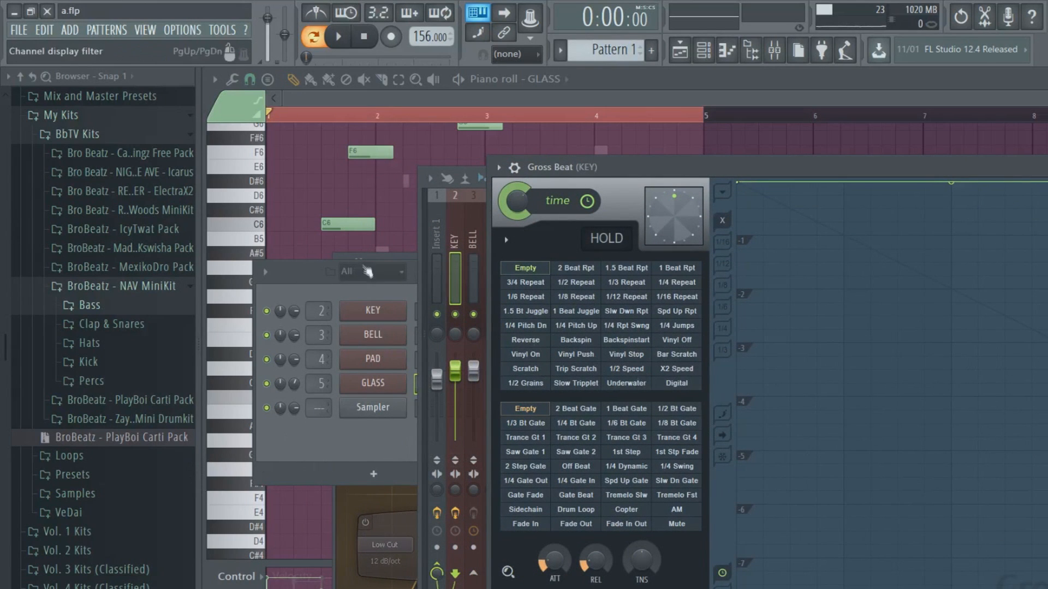
click(297, 279)
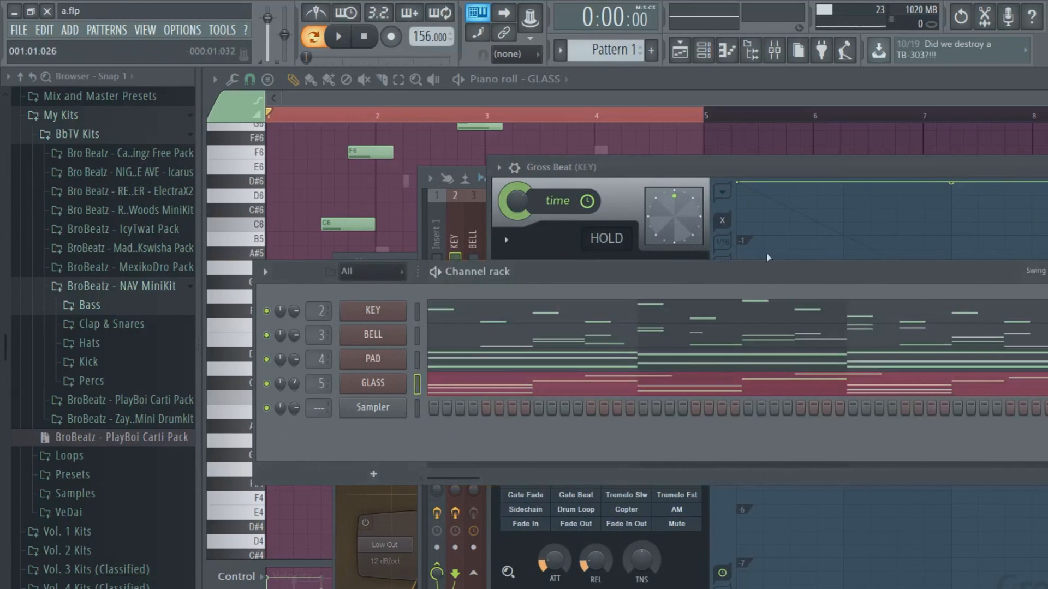
click(784, 53)
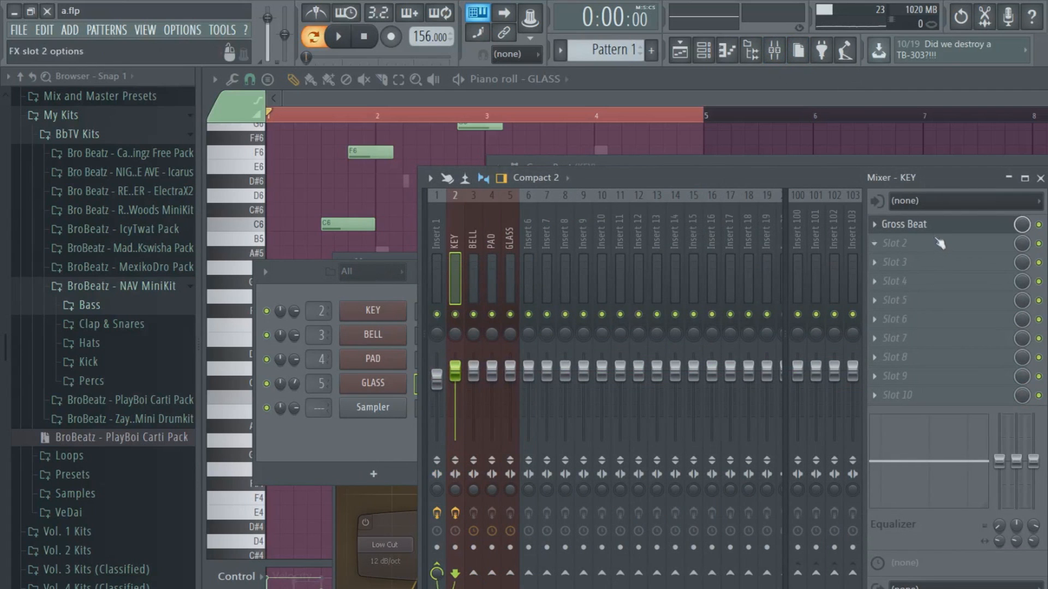
drag(940, 244, 938, 250)
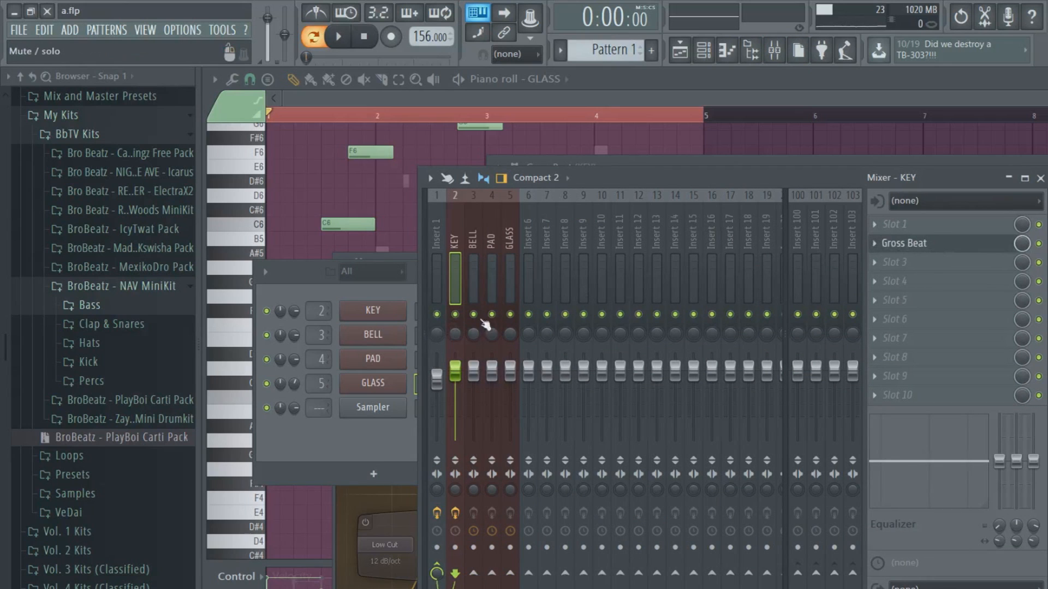
Solo the KEY track and set its Gross Beat time preset to 1/2 Speed during playback.
click(432, 286)
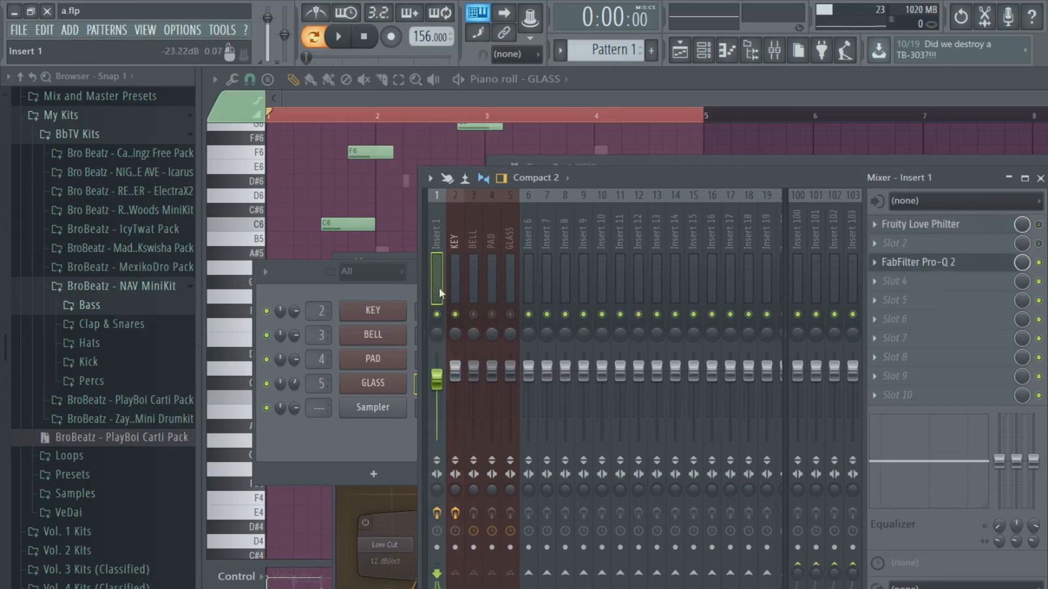
click(462, 273)
key(space)
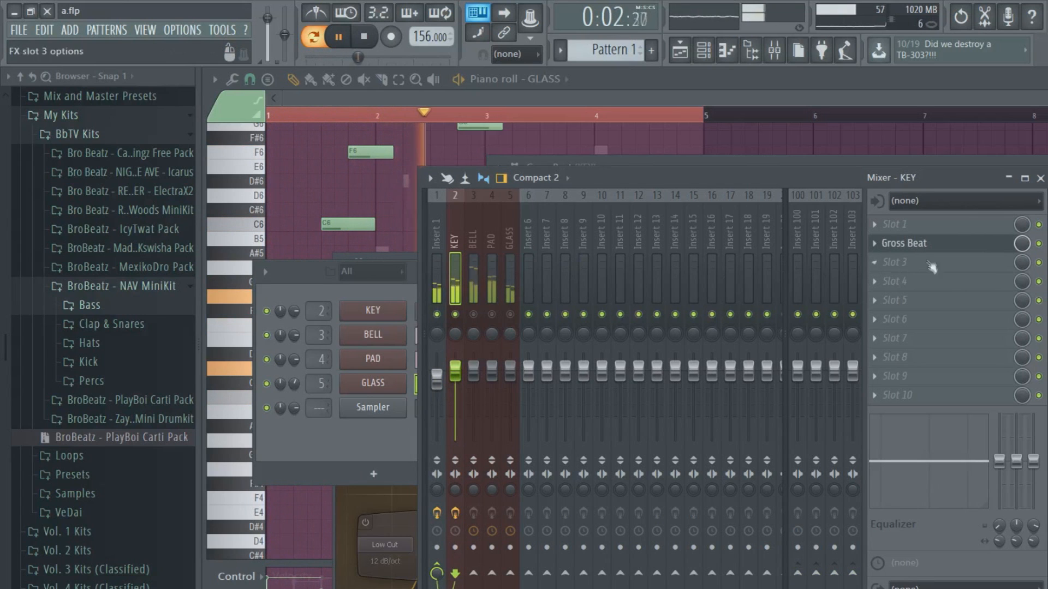
click(933, 243)
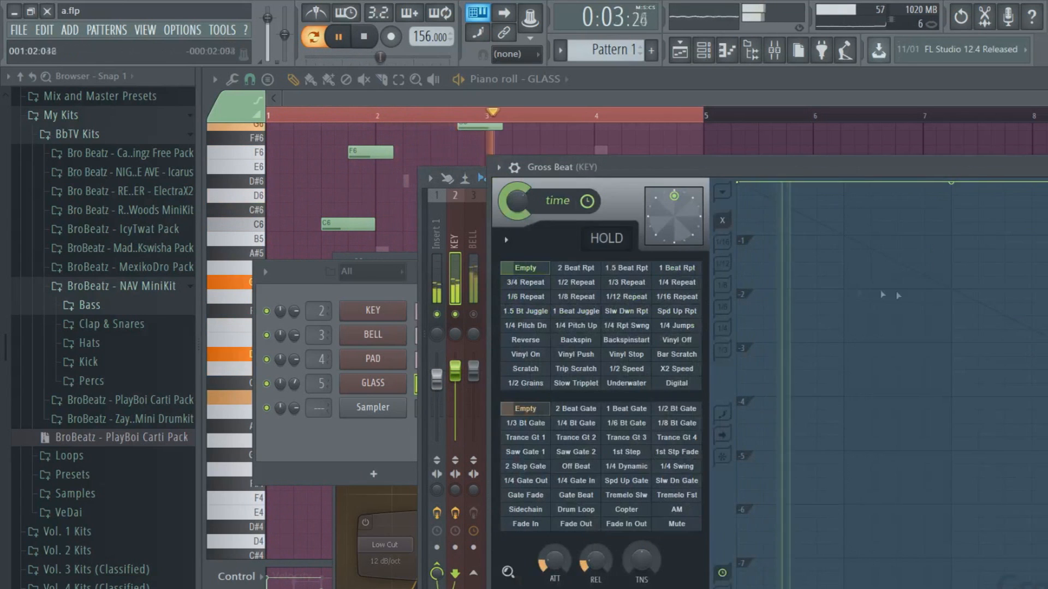
click(622, 369)
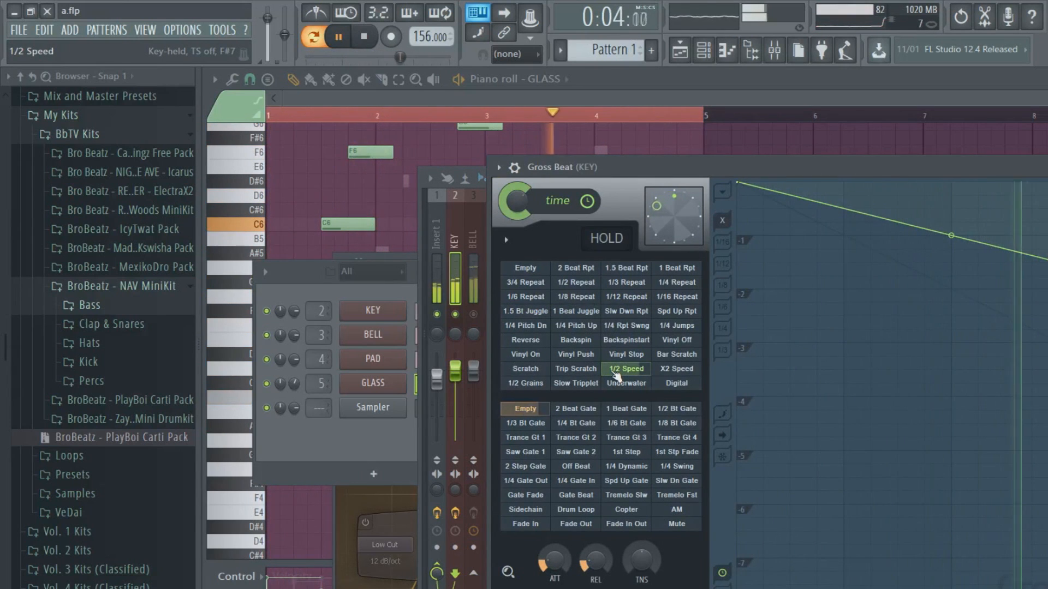
drag(631, 174, 720, 404)
click(689, 180)
Set the FL Studio ASIO buffer size to 1024 in the audio settings.
click(182, 30)
click(194, 70)
click(412, 225)
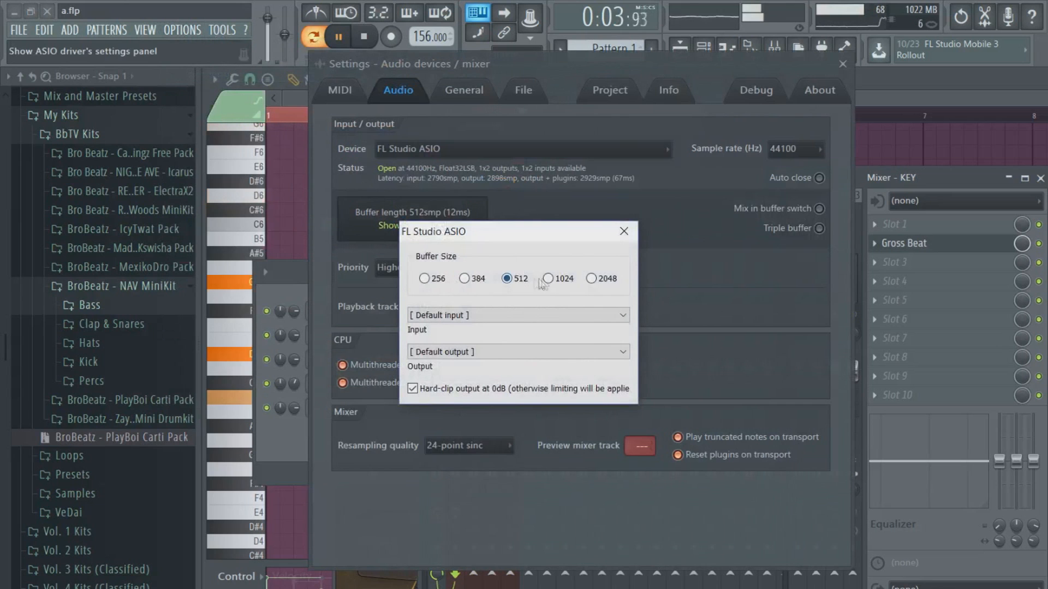
click(624, 232)
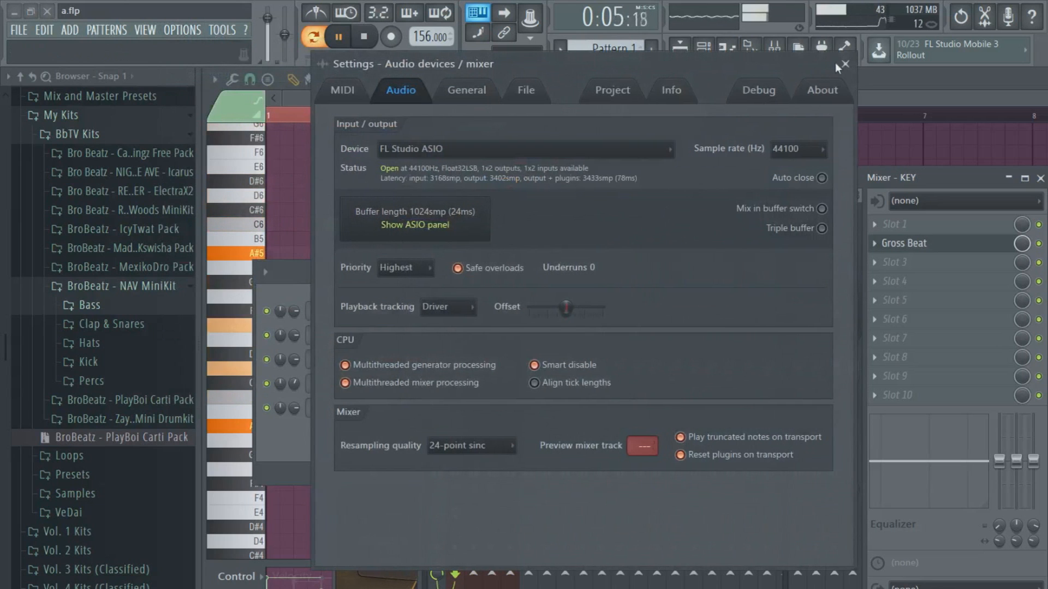
click(843, 64)
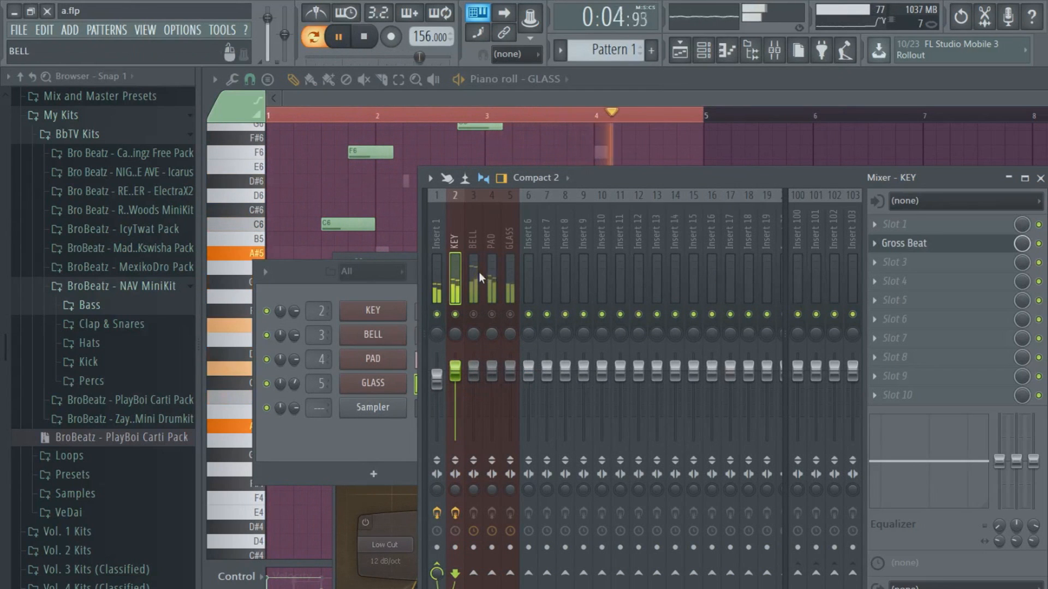
Stop playback and copy KEY's Gross Beat with its 1/2 Speed setting to the BELL mixer track.
key(space)
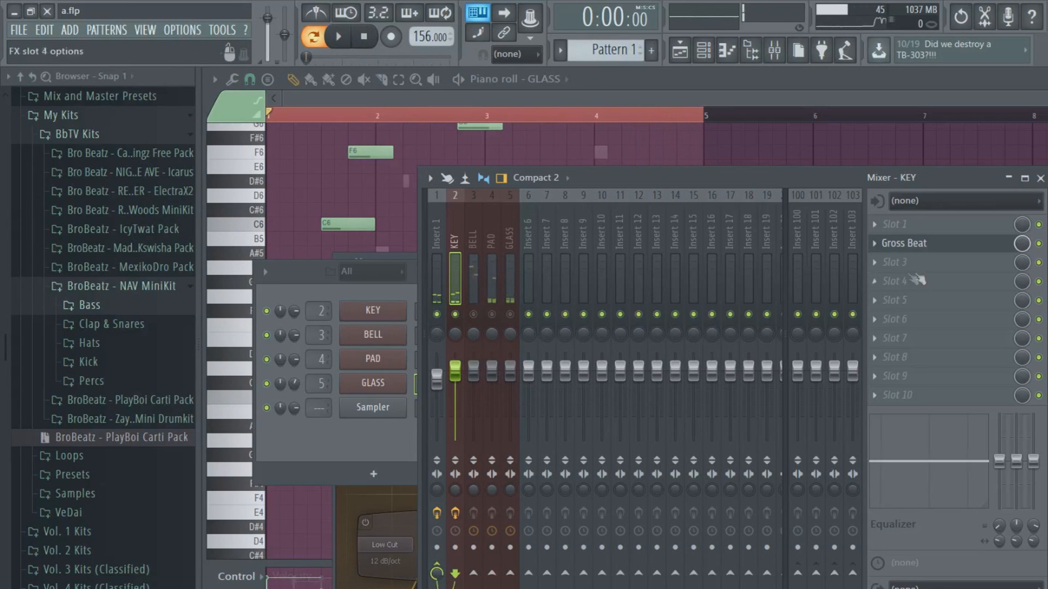
right_click(885, 247)
drag(892, 318, 474, 263)
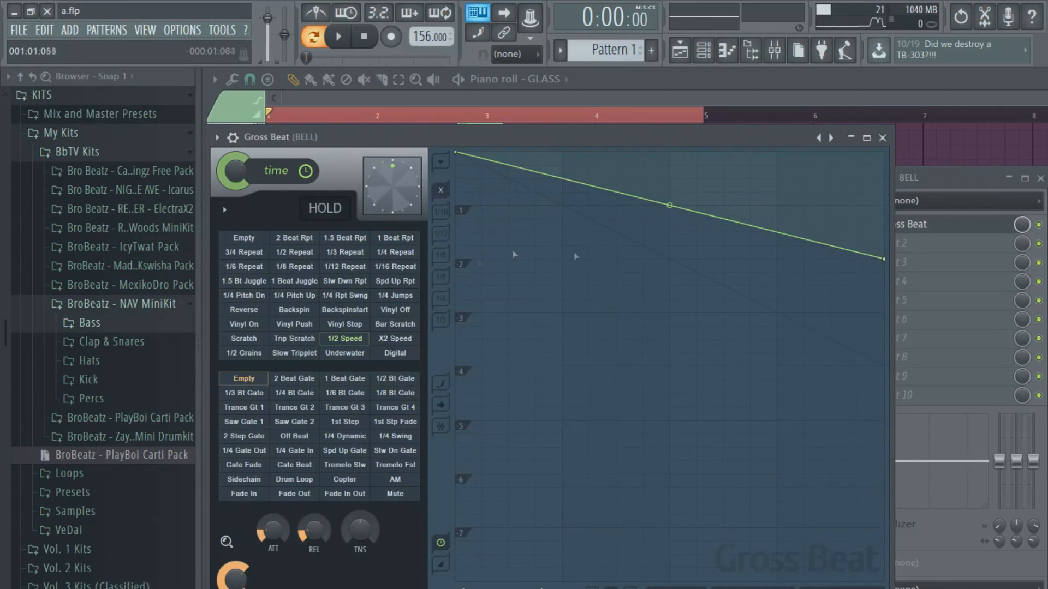
click(884, 139)
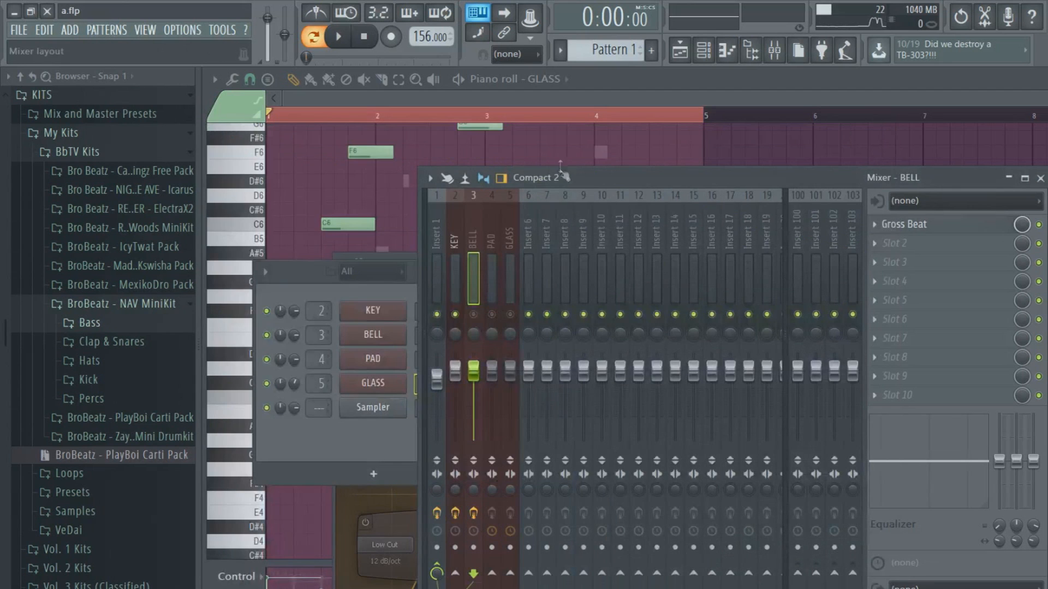
Solo the BELL track during playback and lower its fader to 64% (-8.9 dB).
key(space)
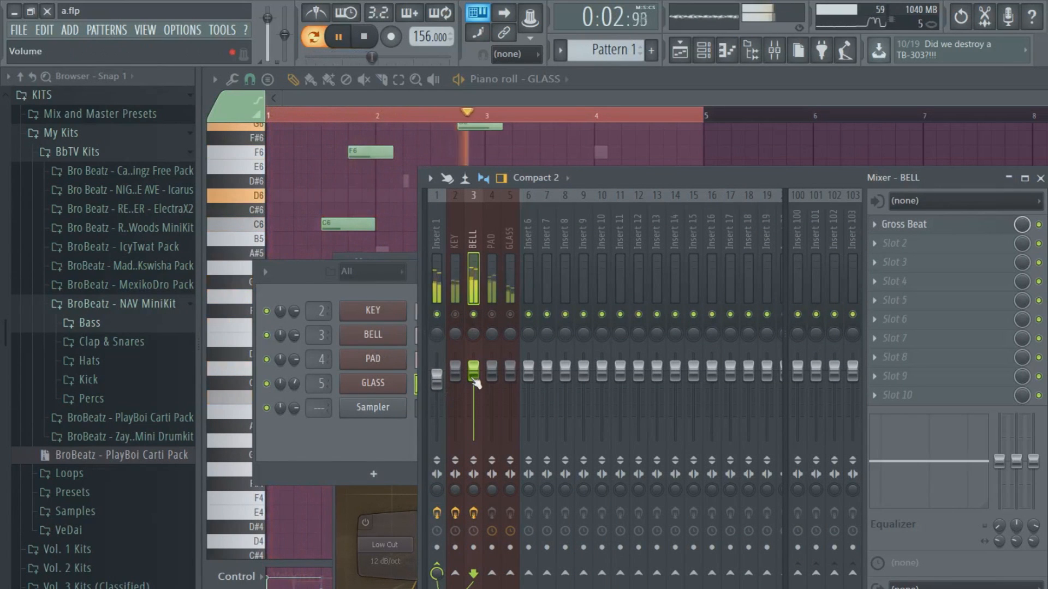
mouse_move(473, 391)
mouse_down()
mouse_move(473, 416)
mouse_move(473, 394)
mouse_up()
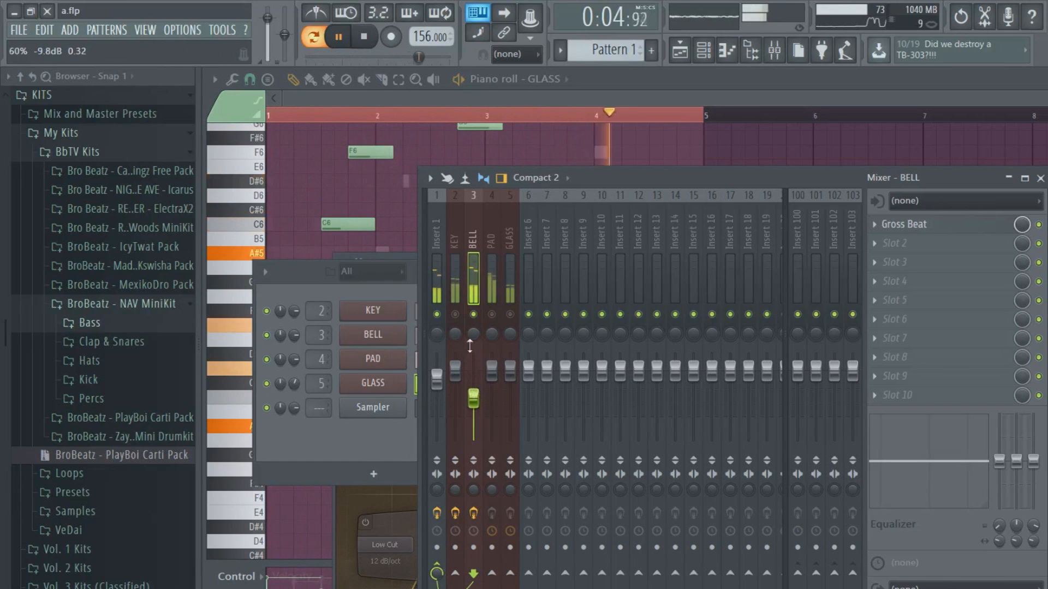
drag(472, 337, 455, 338)
drag(474, 395, 473, 396)
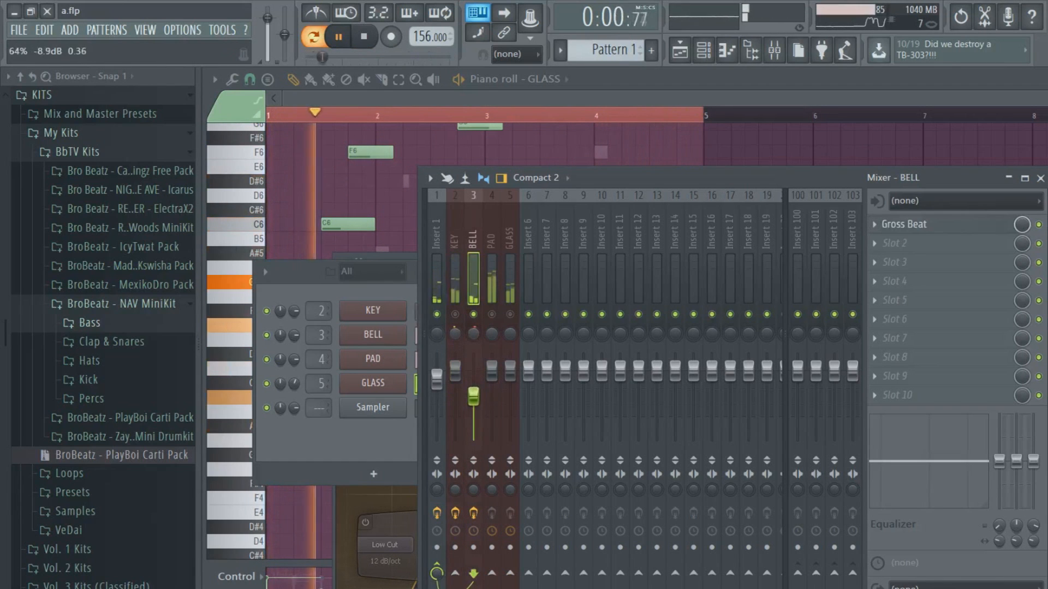
key(space)
Add Fruity Chorus to slot 3 of the KEY mixer track and set its mix level to 66%.
click(456, 285)
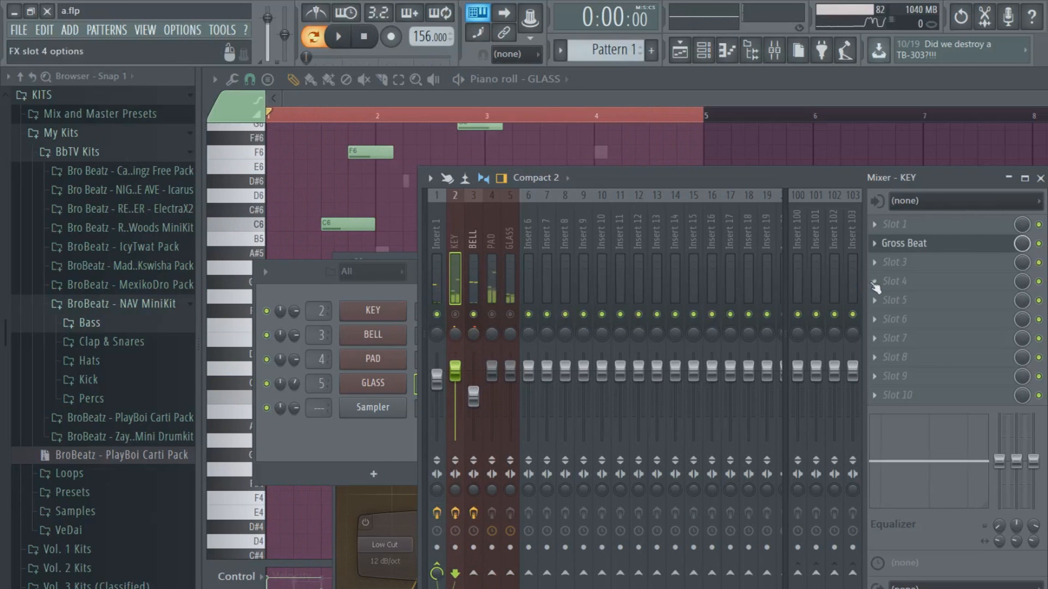
click(887, 267)
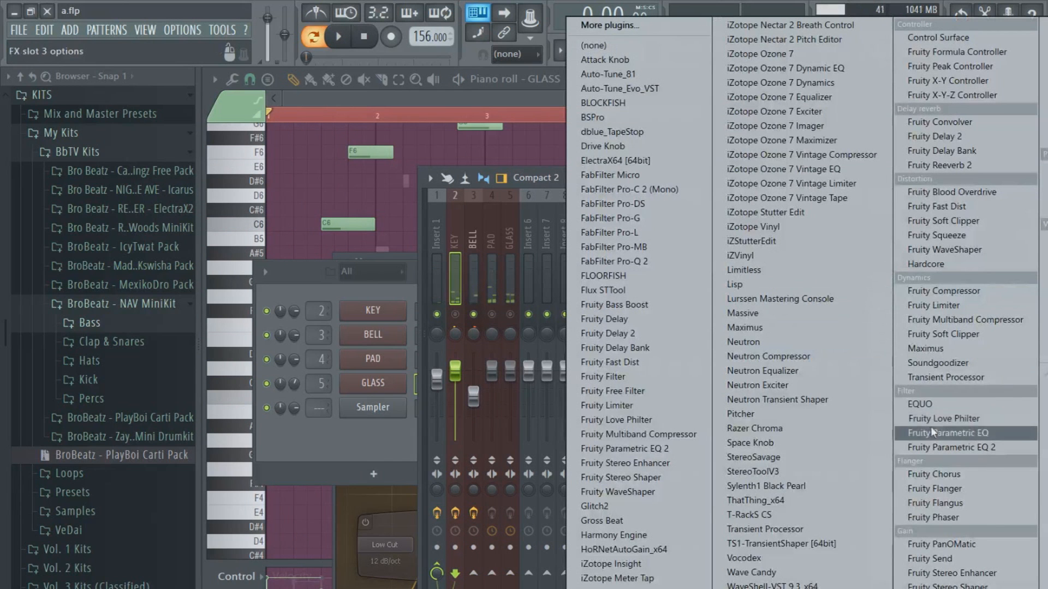
click(948, 472)
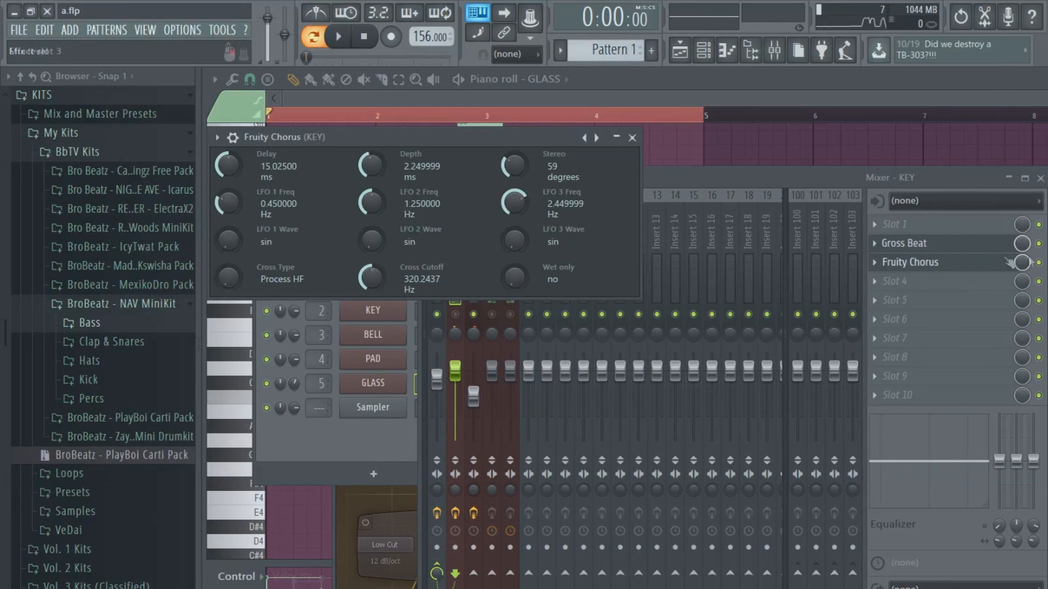
drag(1022, 265, 1022, 279)
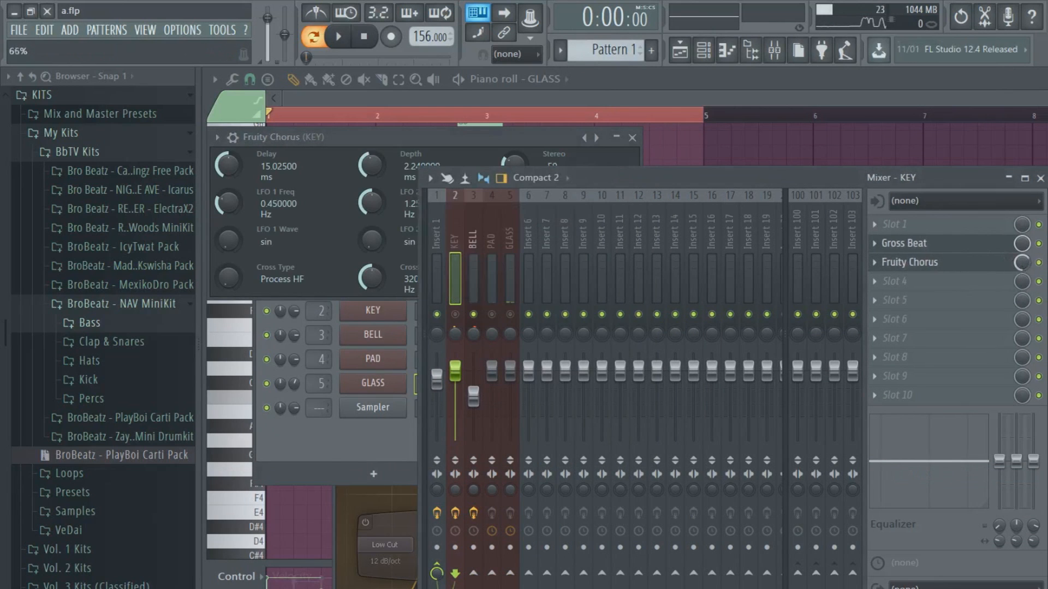
Lower the BELL fader slightly during playback, then stop and unmute the PAD and GLASS mixer tracks.
key(space)
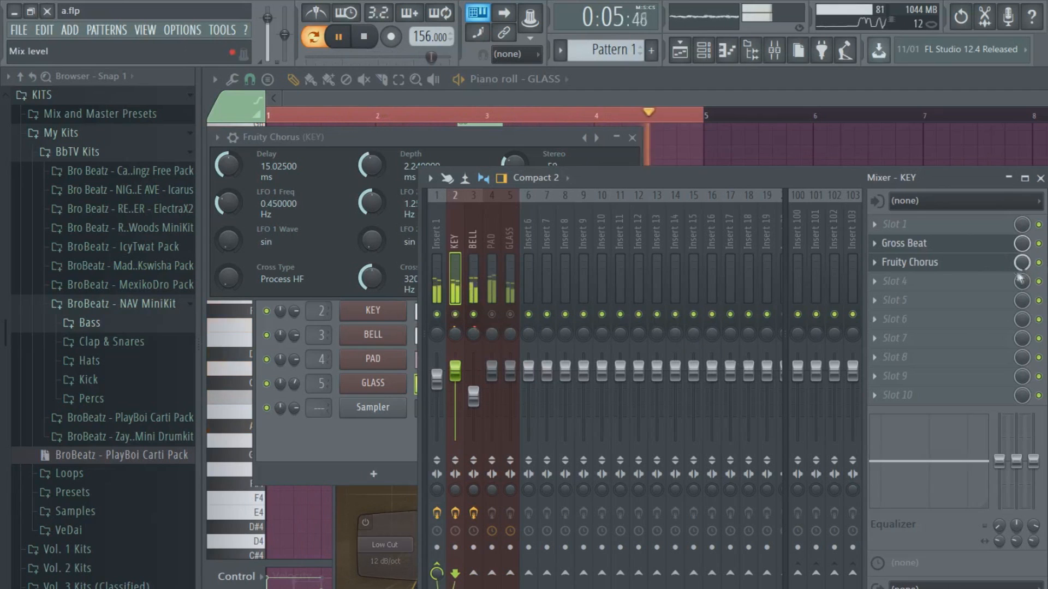
drag(473, 397, 477, 403)
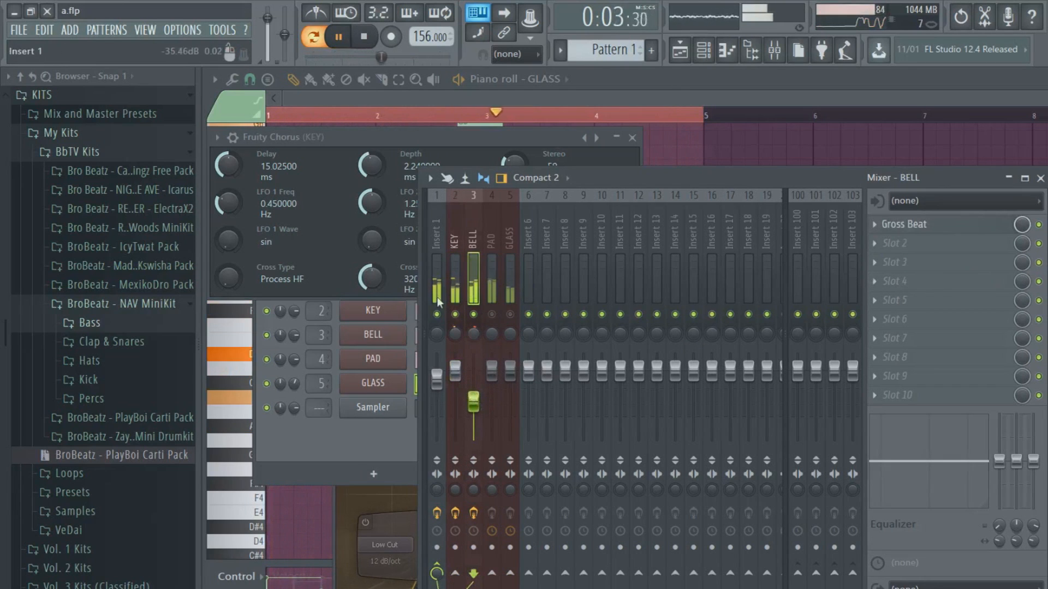
click(367, 38)
click(491, 314)
click(510, 315)
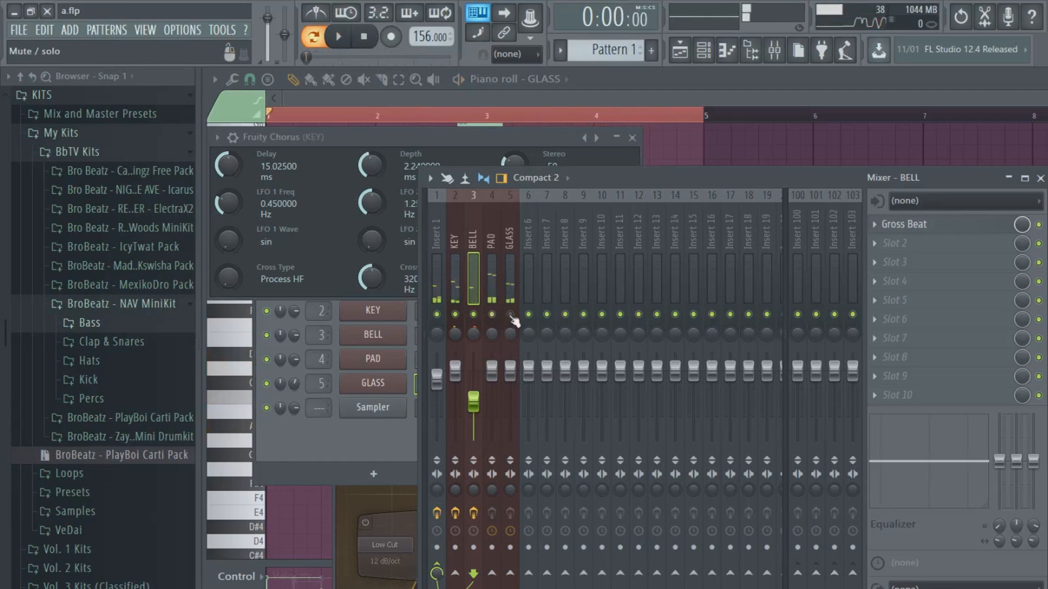
Lower the PAD fader and, with the pattern playing, set the GLASS fader to 60% (-9.9 dB).
drag(492, 370, 492, 413)
click(345, 36)
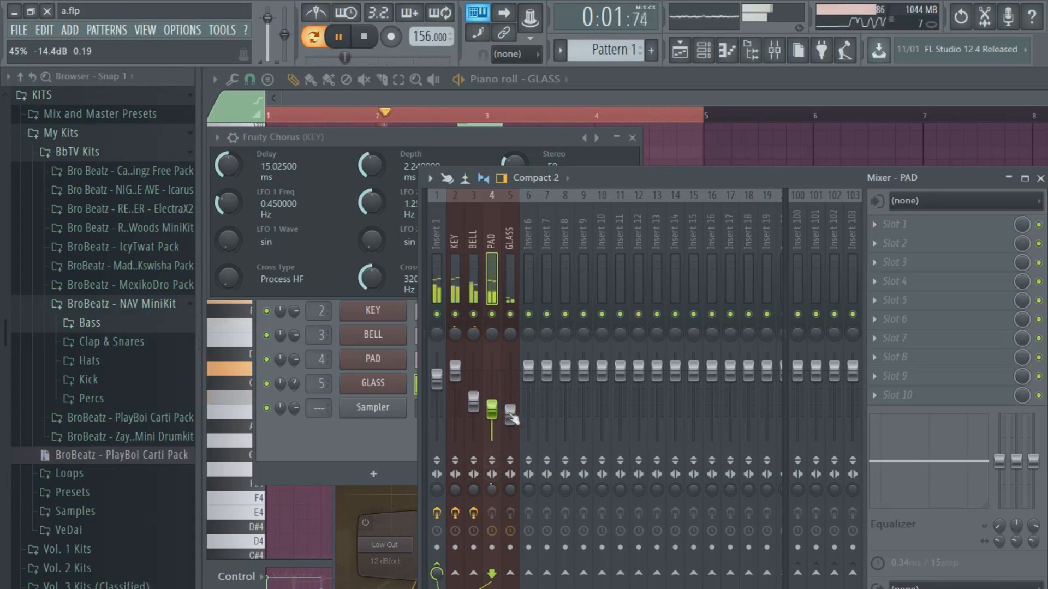
drag(513, 420, 511, 408)
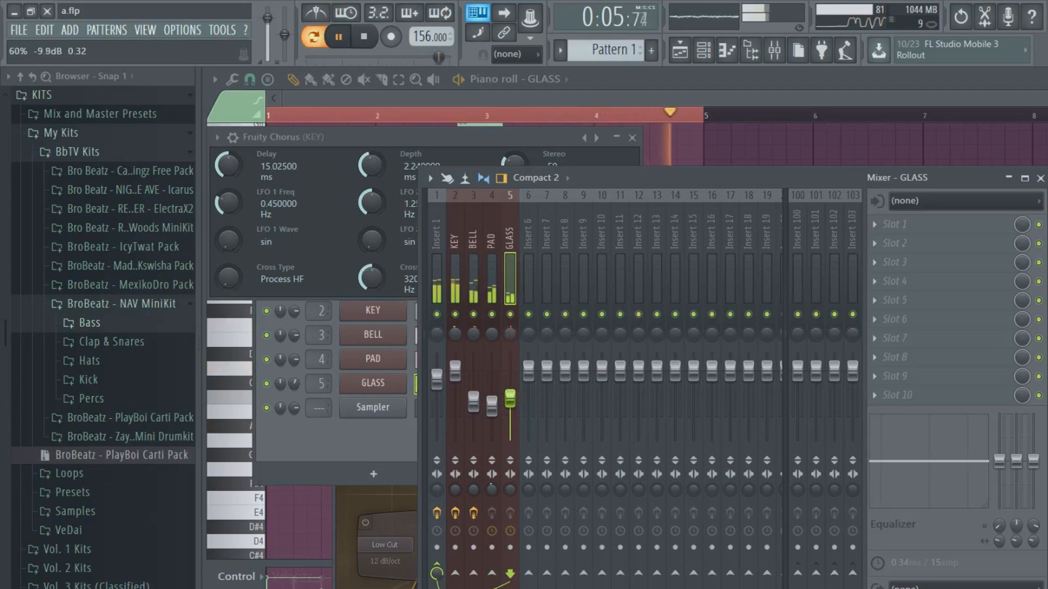
Switch Insert 1's Fruity Love Philter to the Simple lowpass preset and adjust the effect's mix level.
click(437, 234)
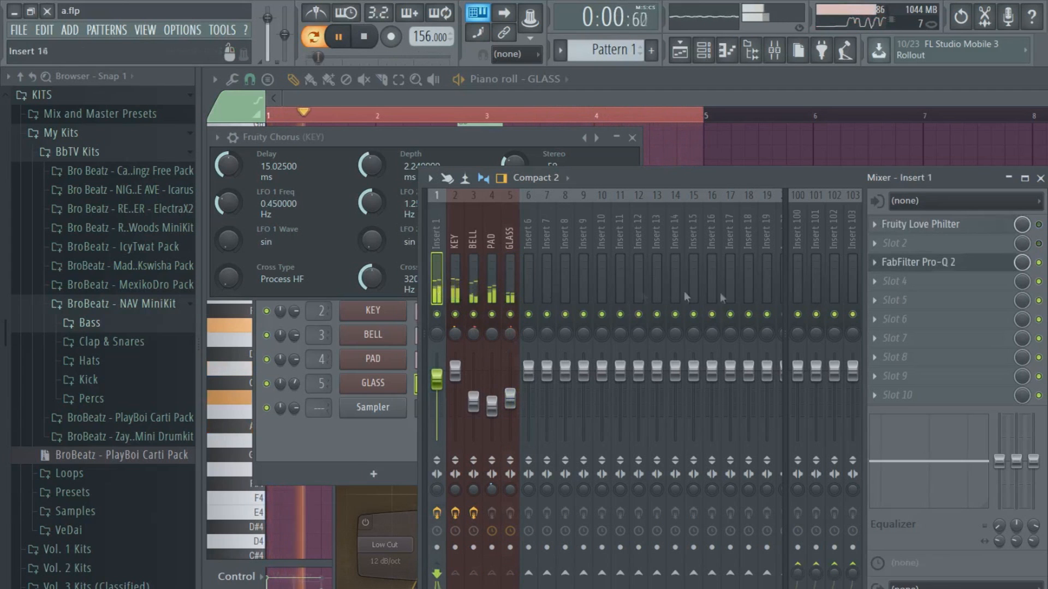
click(1010, 226)
click(819, 222)
click(819, 223)
click(803, 223)
click(803, 223)
click(803, 223)
click(803, 223)
click(803, 223)
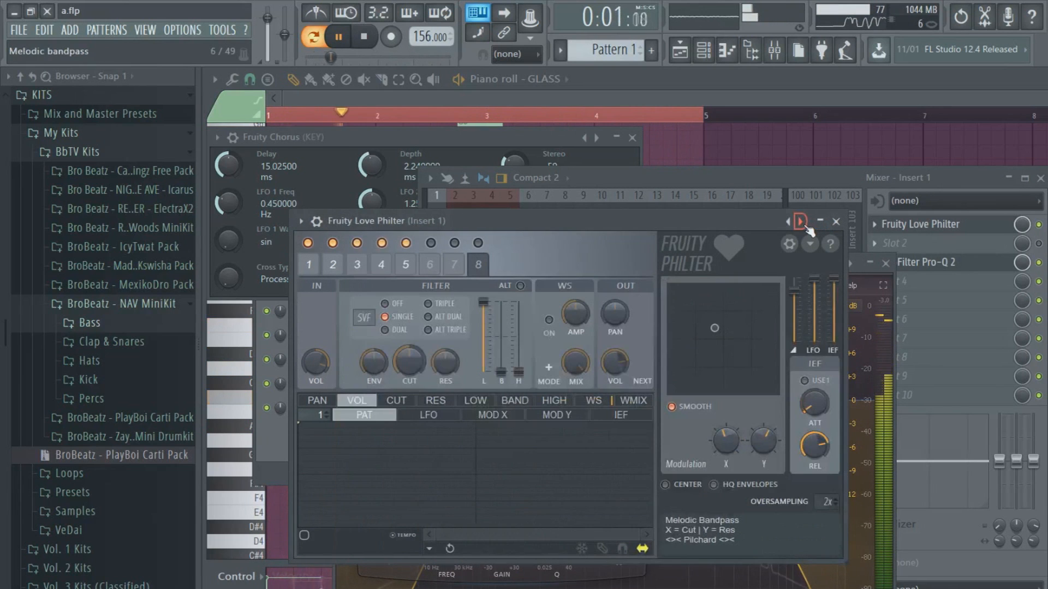
click(803, 224)
click(803, 223)
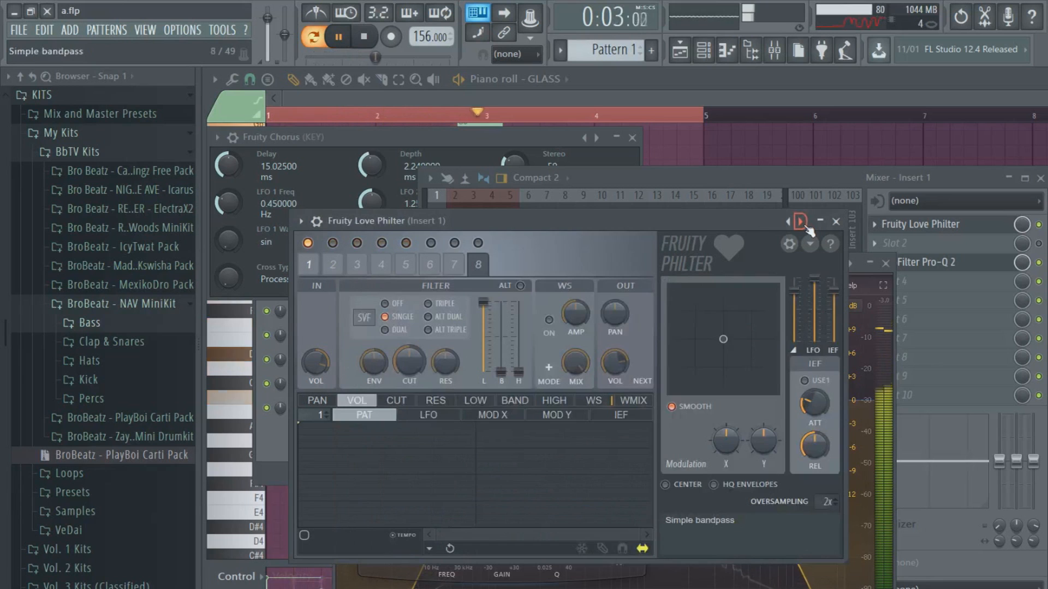
click(803, 223)
click(802, 223)
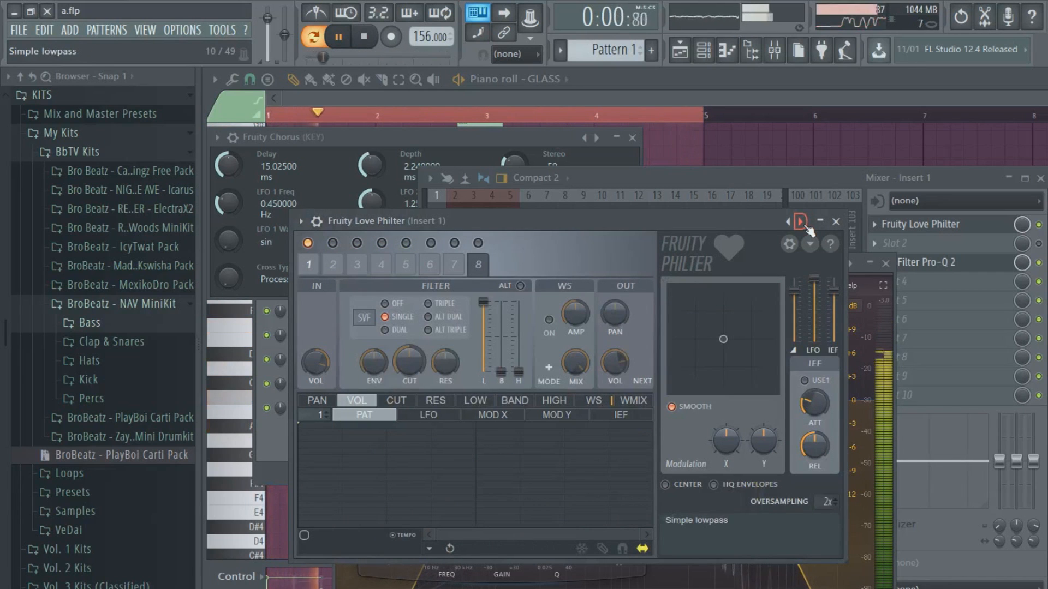
click(836, 221)
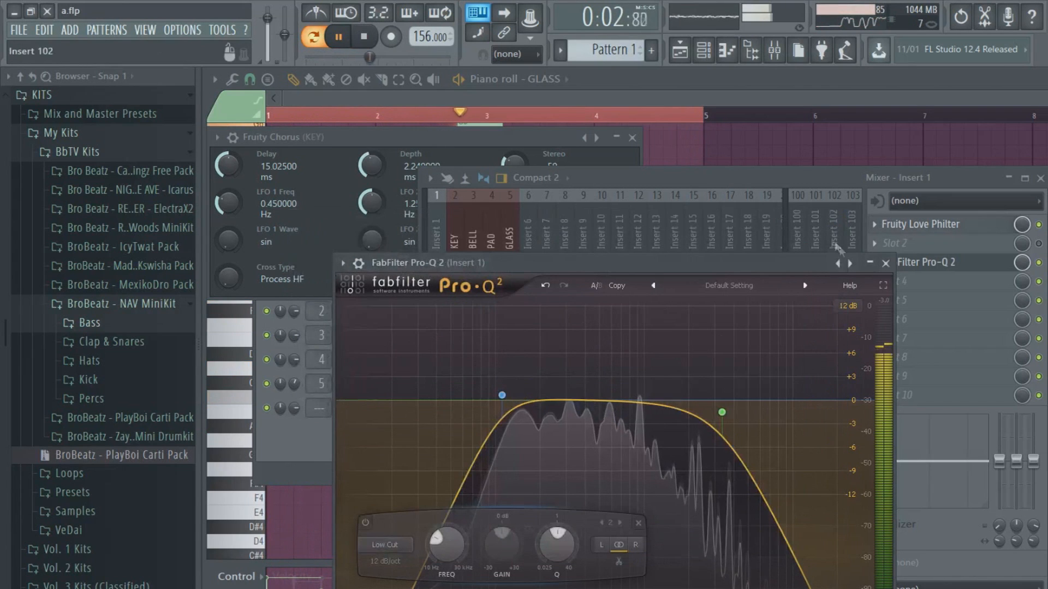
mouse_move(1022, 225)
mouse_down()
mouse_move(1022, 279)
mouse_move(1021, 206)
mouse_up()
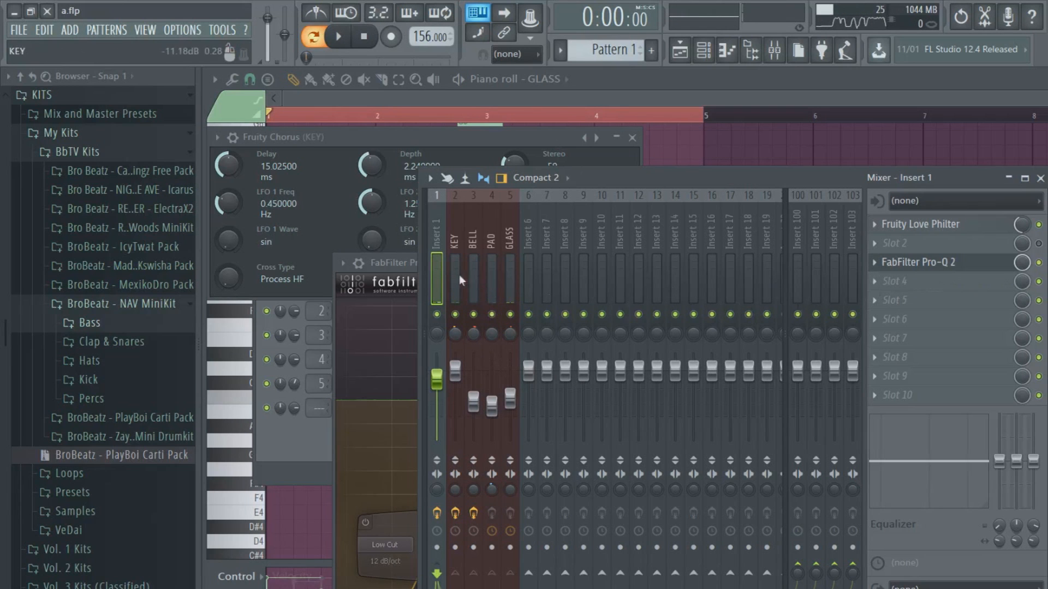
Move the high cut band of Insert 1's FabFilter Pro-Q 2 to about 4232 Hz with Q 0.950.
click(996, 270)
click(949, 265)
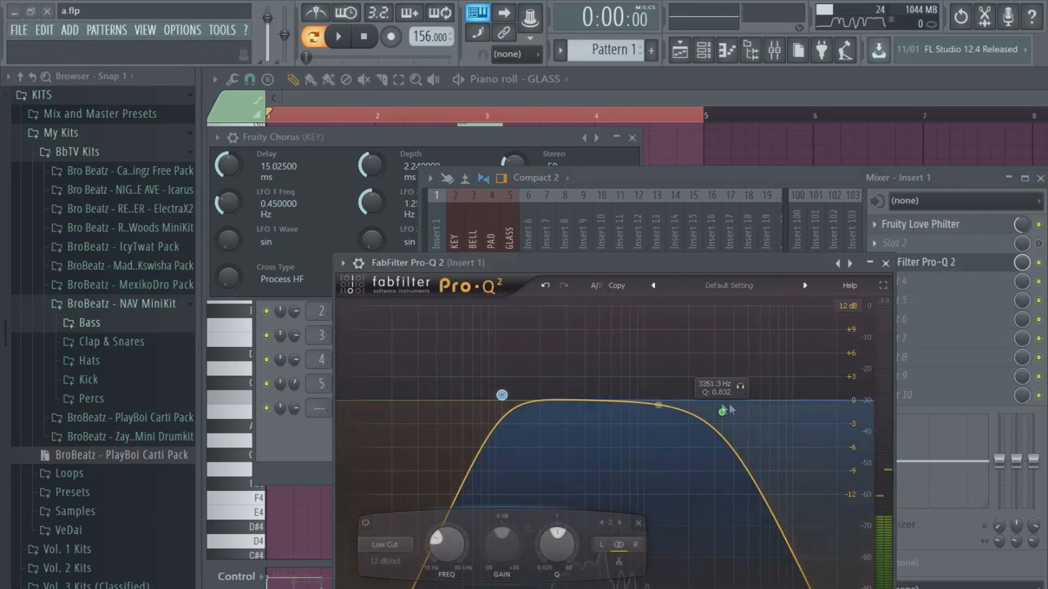
drag(723, 412, 737, 404)
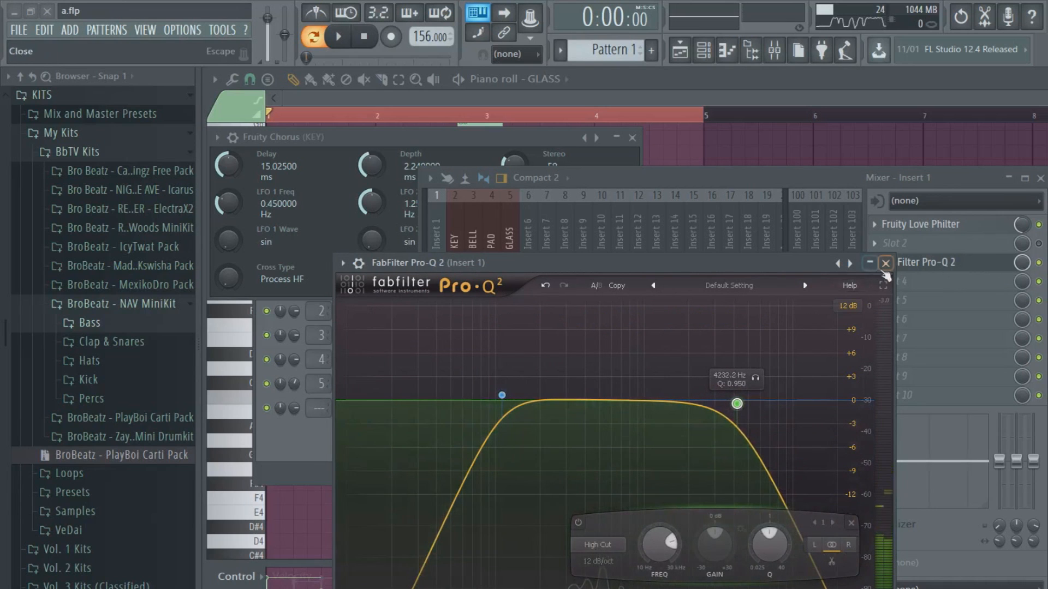
click(885, 264)
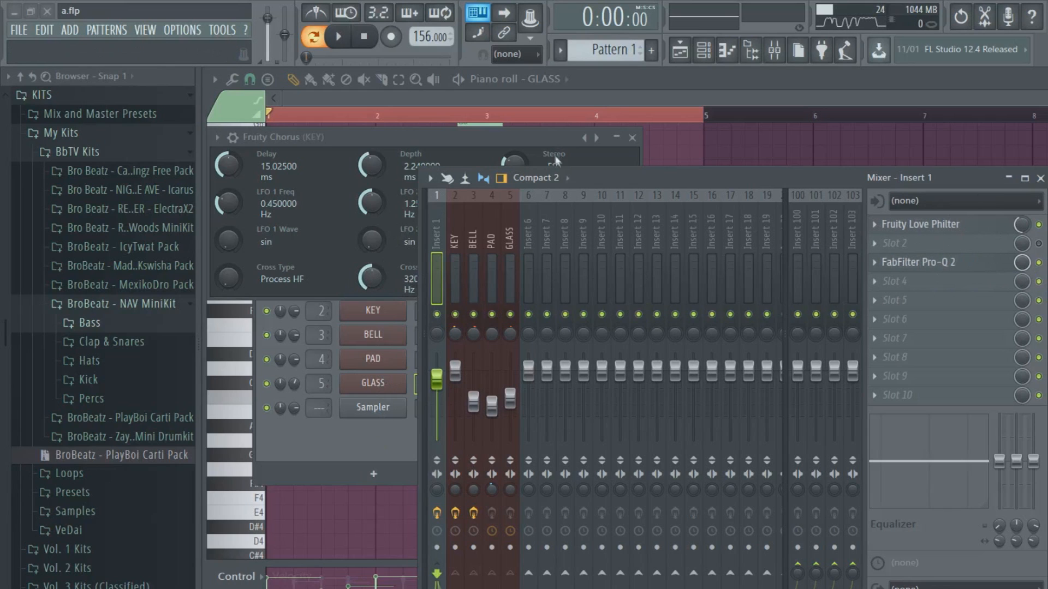
Close the plugin windows for KEY and set the BELL fader to 59% (-10.0 dB) during playback.
click(632, 139)
key(space)
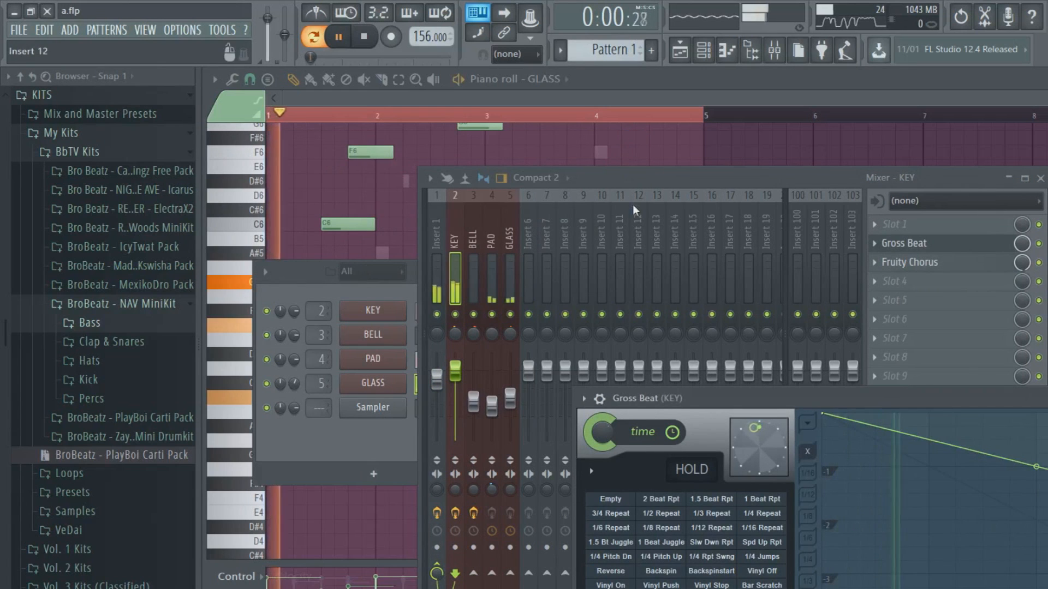
click(657, 184)
click(474, 401)
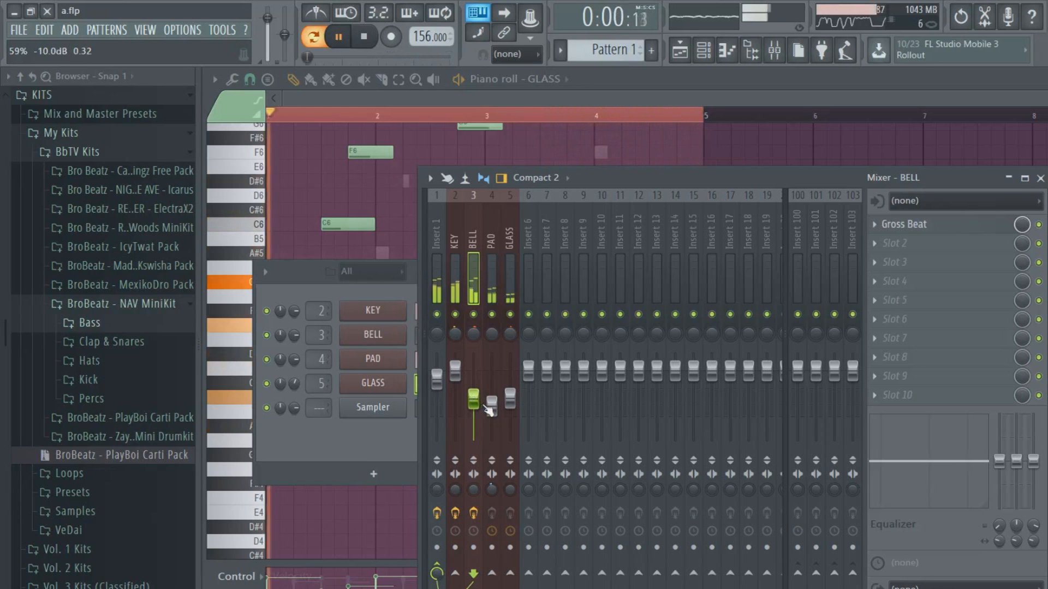
key(space)
Add Fruity Reeverb 2 to slot 2 of Insert 1, try a higher wet level during playback, and enable the slot.
click(437, 284)
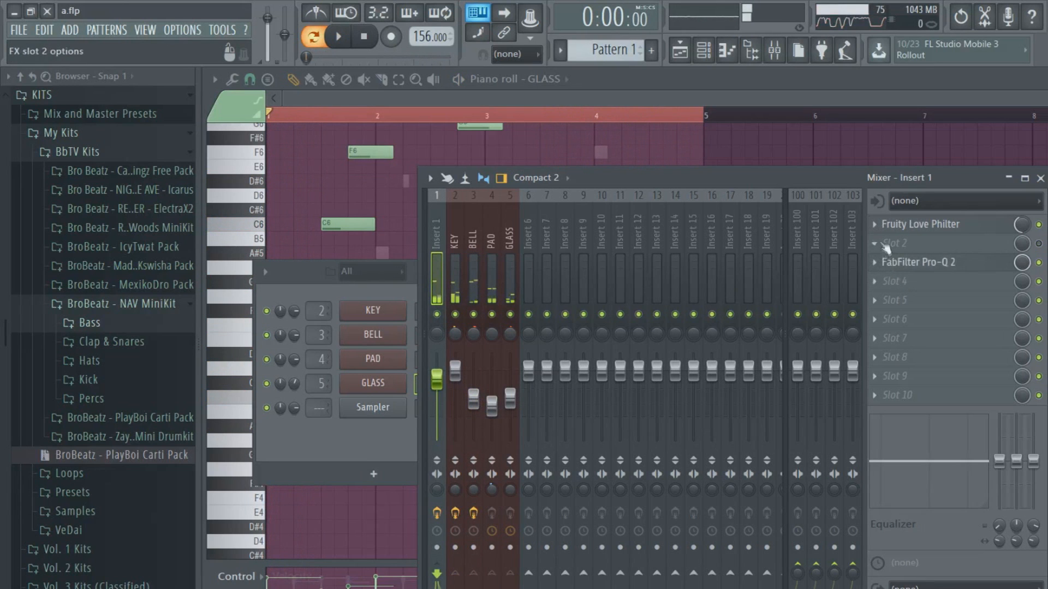
click(885, 247)
click(932, 166)
key(space)
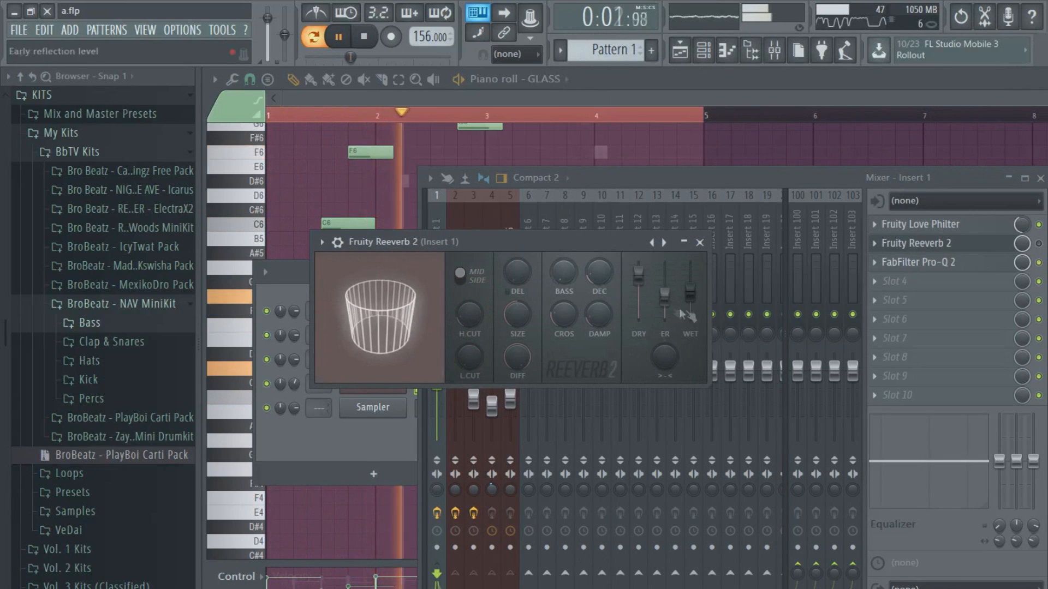
drag(689, 291, 690, 281)
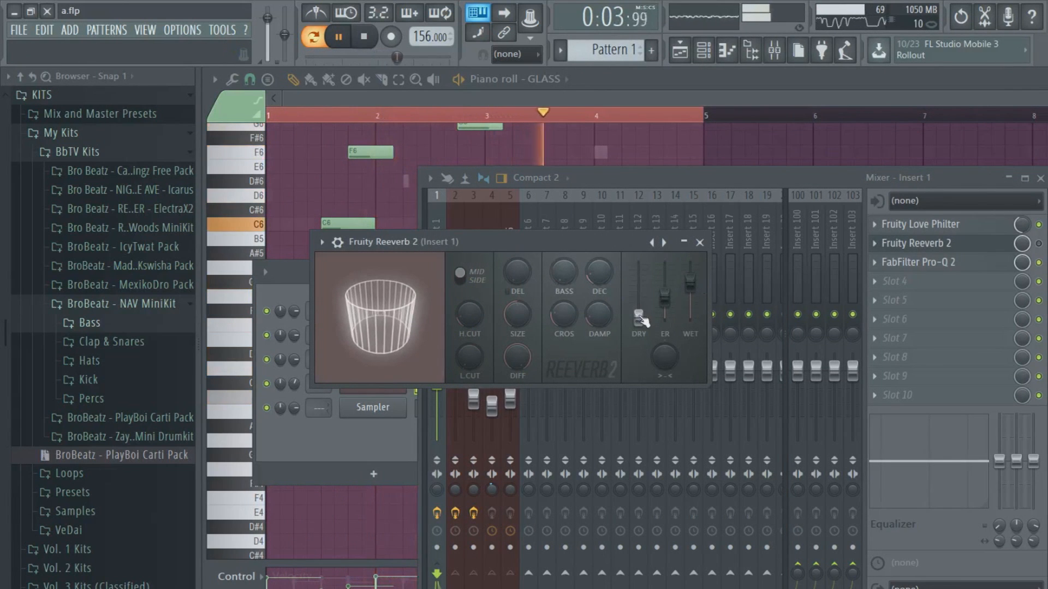
click(1038, 244)
Rebalance the dry, wet and stereo separation levels of Insert 1's Fruity Reeverb 2, and raise Insert 1's fader to 100% (0.0 dB).
click(928, 244)
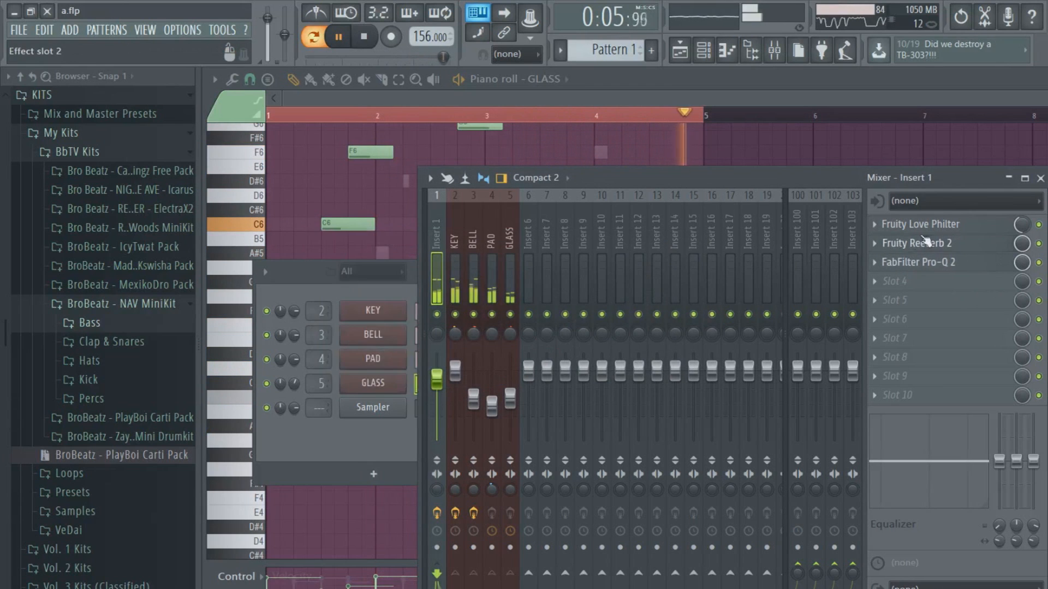
click(927, 244)
drag(692, 287, 692, 302)
drag(639, 282, 639, 277)
drag(665, 355, 665, 362)
drag(640, 277, 639, 280)
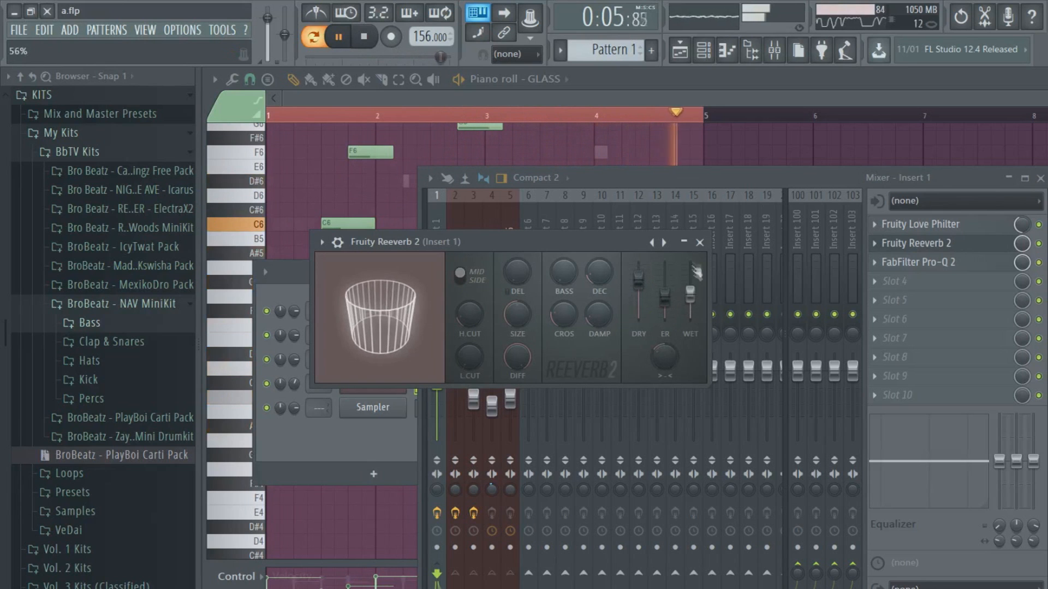
click(699, 243)
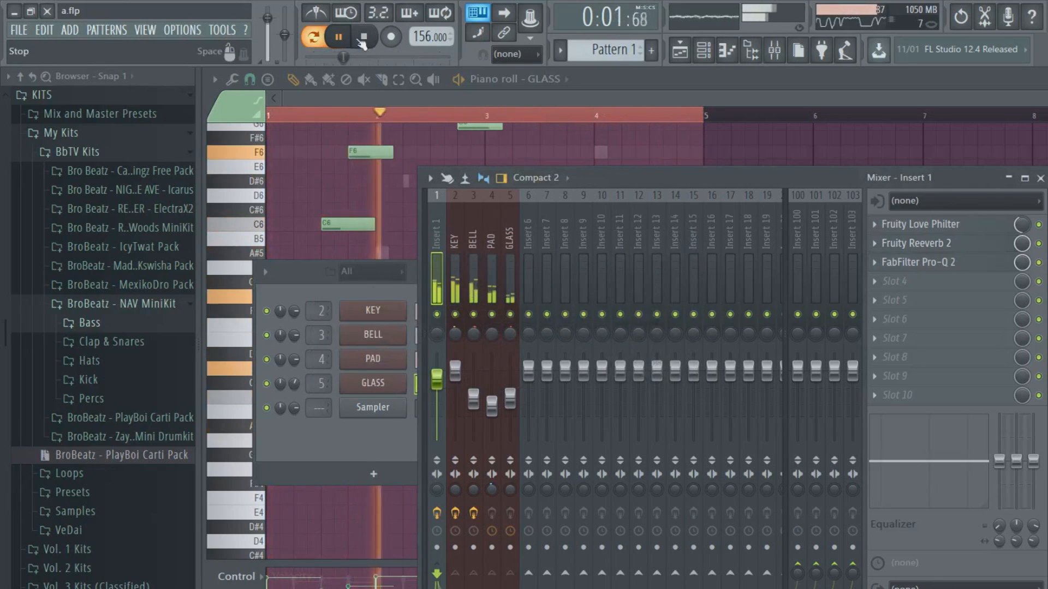
drag(444, 384, 444, 375)
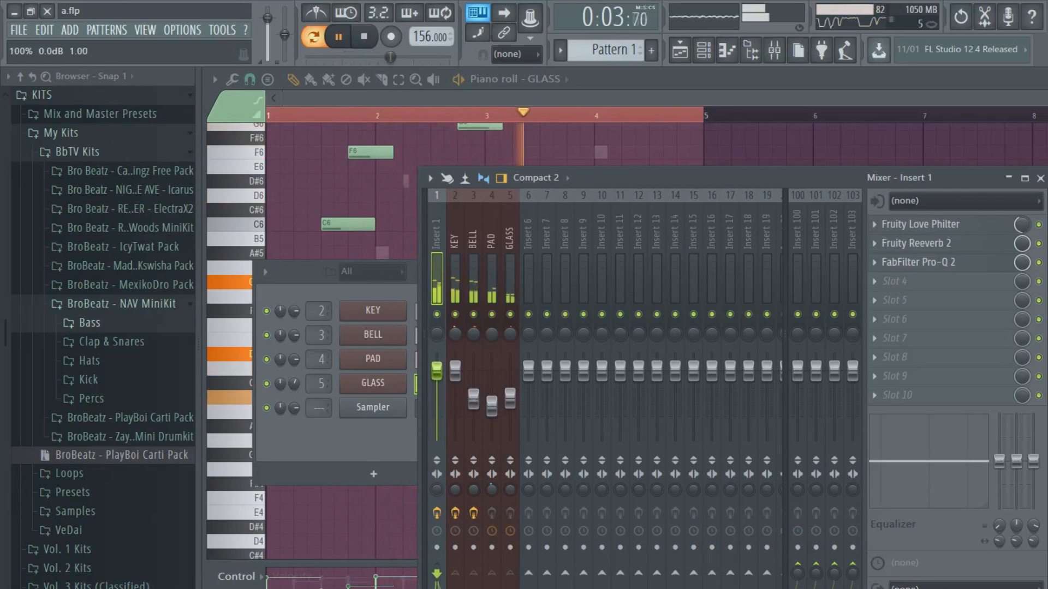
click(372, 46)
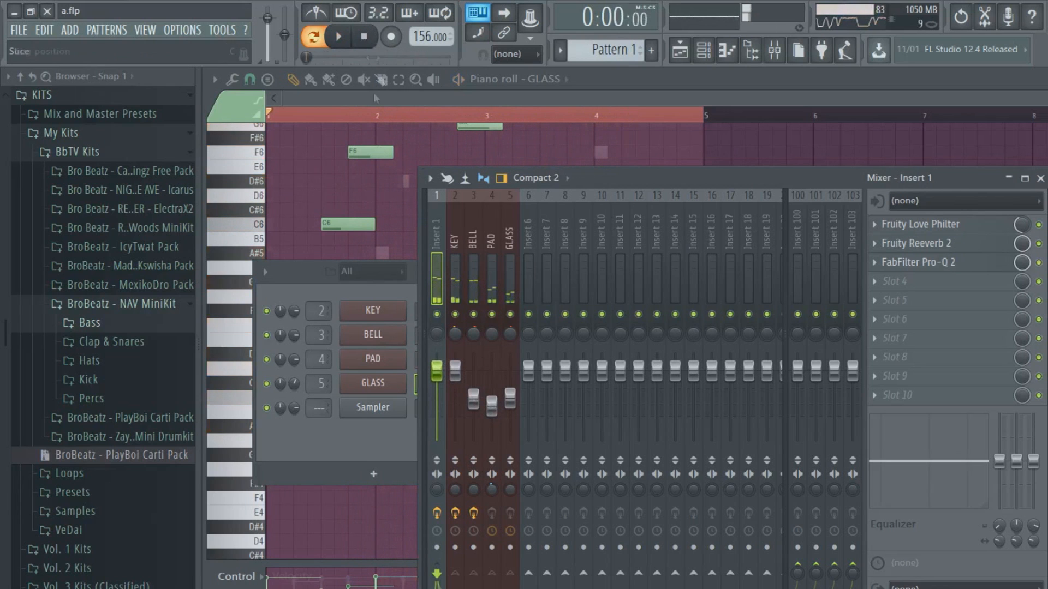
Add two bell boosts in Insert 1's Pro-Q 2: about +2.75 dB at 4637 Hz (Q 1.265) and +1.58 dB at 681 Hz.
click(1013, 262)
drag(702, 413, 741, 383)
key(space)
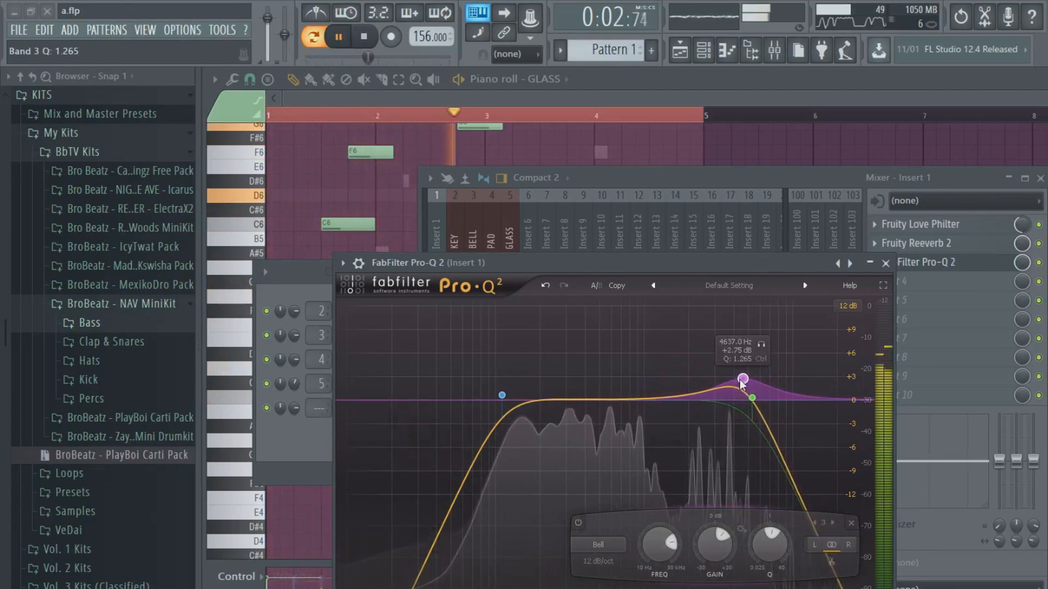
scroll(743, 382, up, 5)
mouse_move(628, 404)
mouse_down()
mouse_move(585, 382)
mouse_move(590, 363)
mouse_move(594, 381)
mouse_move(620, 388)
mouse_up()
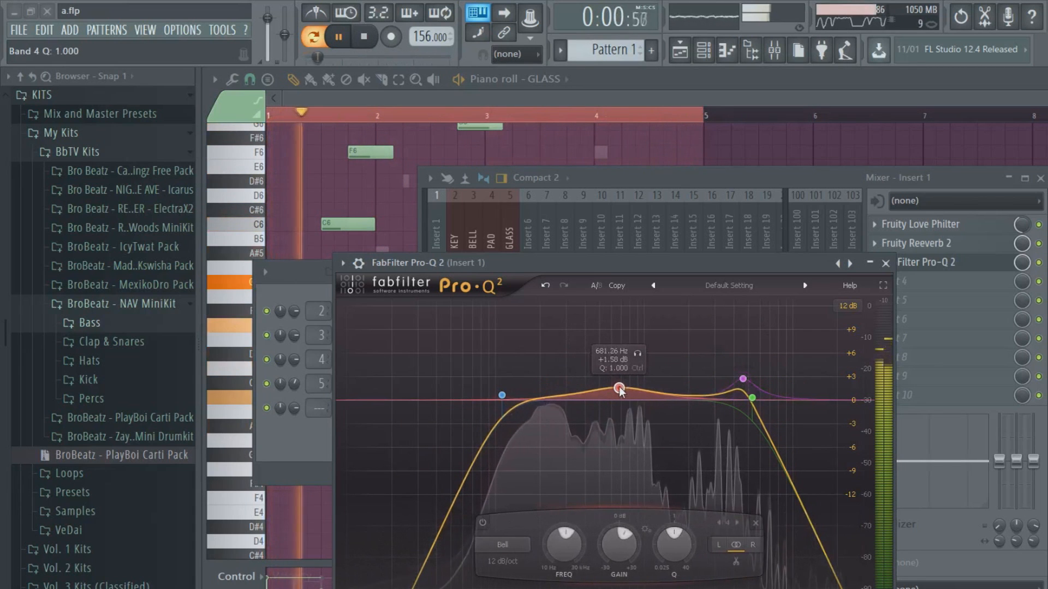
click(885, 264)
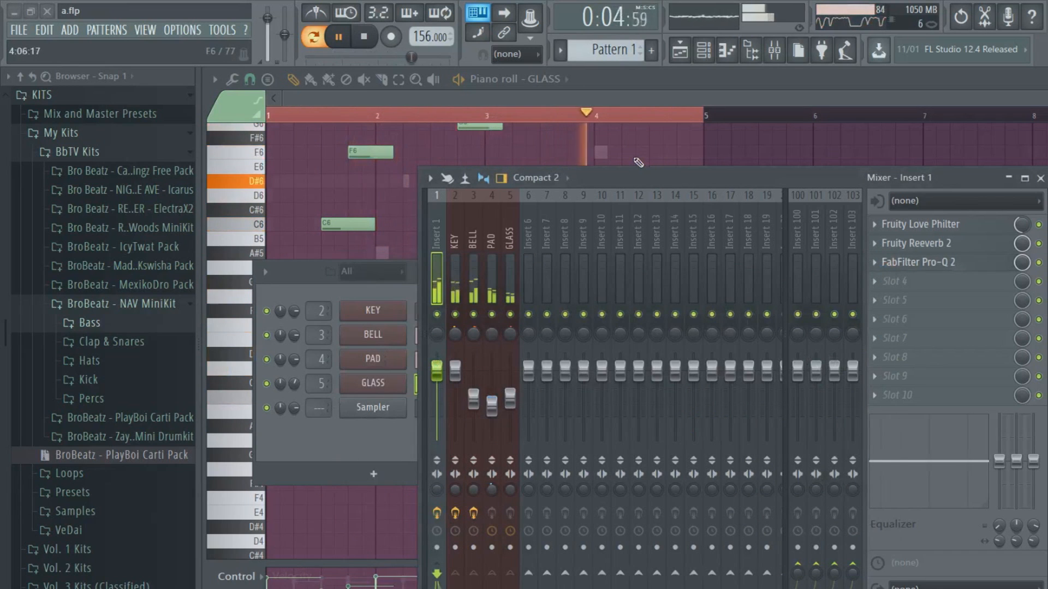
click(365, 38)
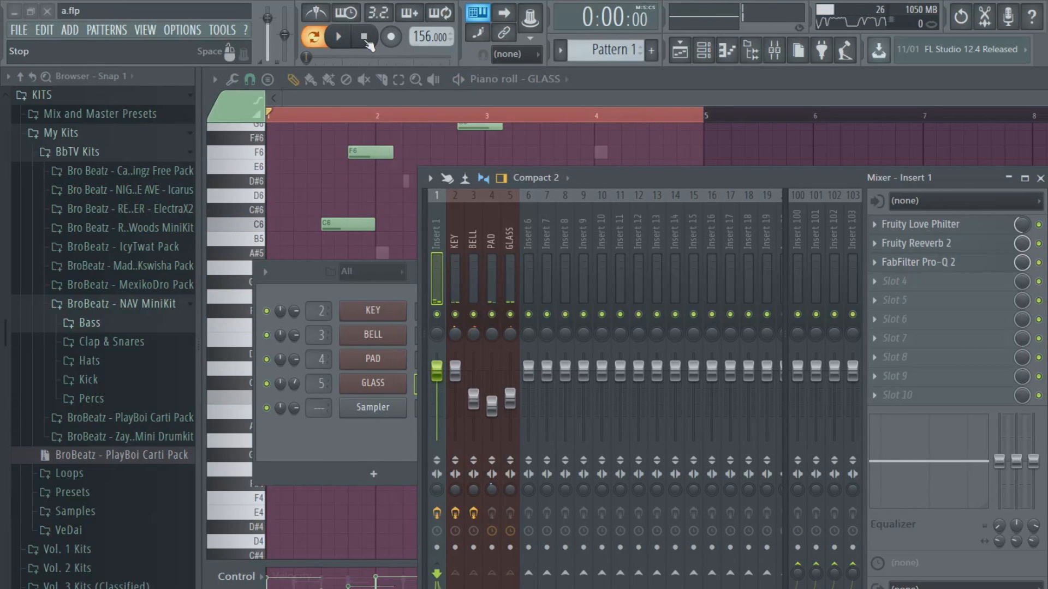
Place Pattern 1 at bar 1 on Track 1 of the playlist and open the playlist's snap options.
drag(631, 190, 764, 159)
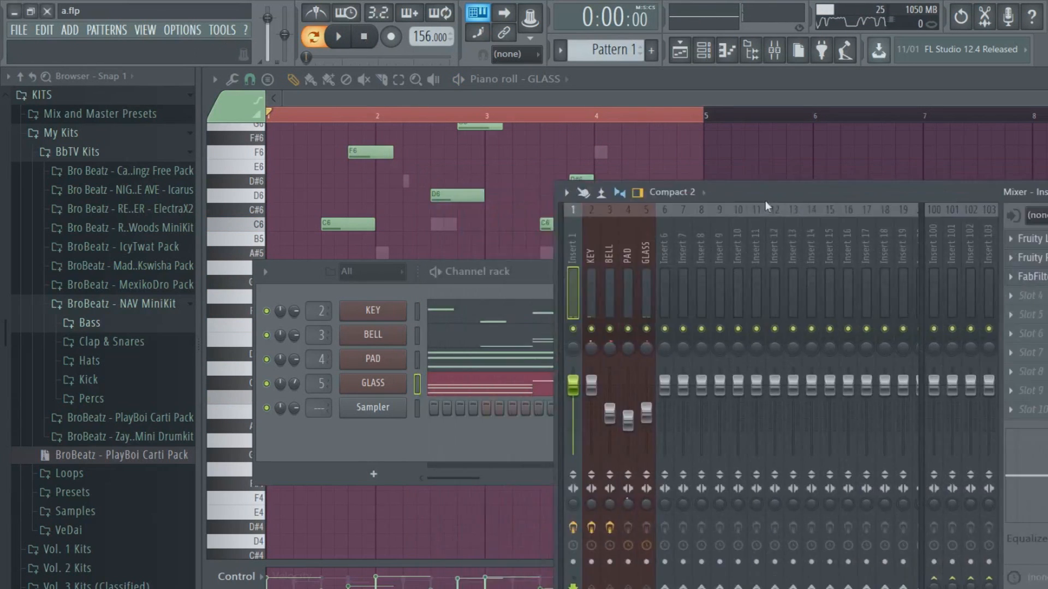
click(681, 50)
drag(391, 190, 229, 121)
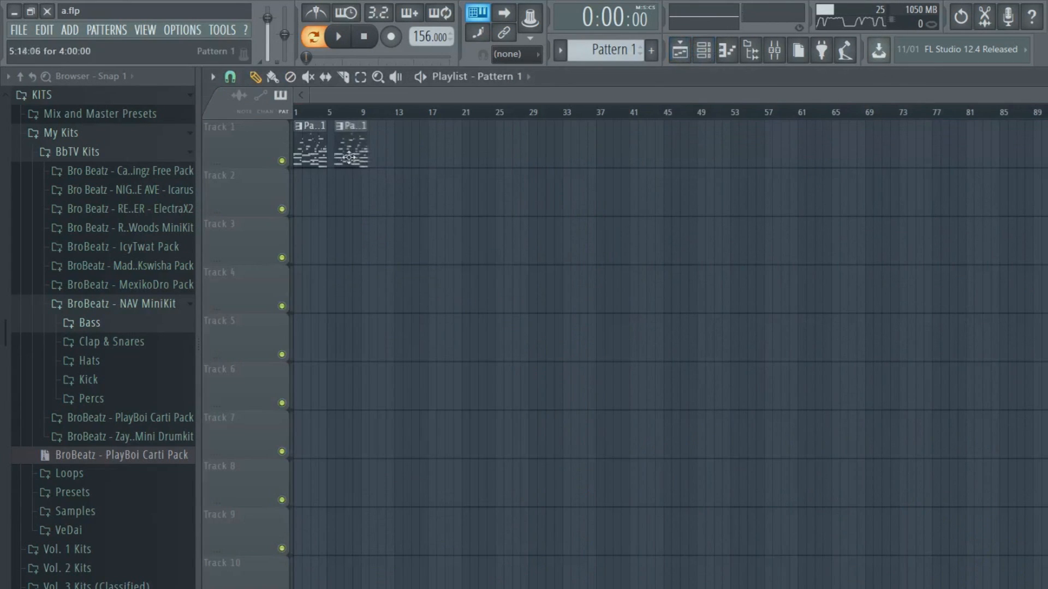
click(212, 77)
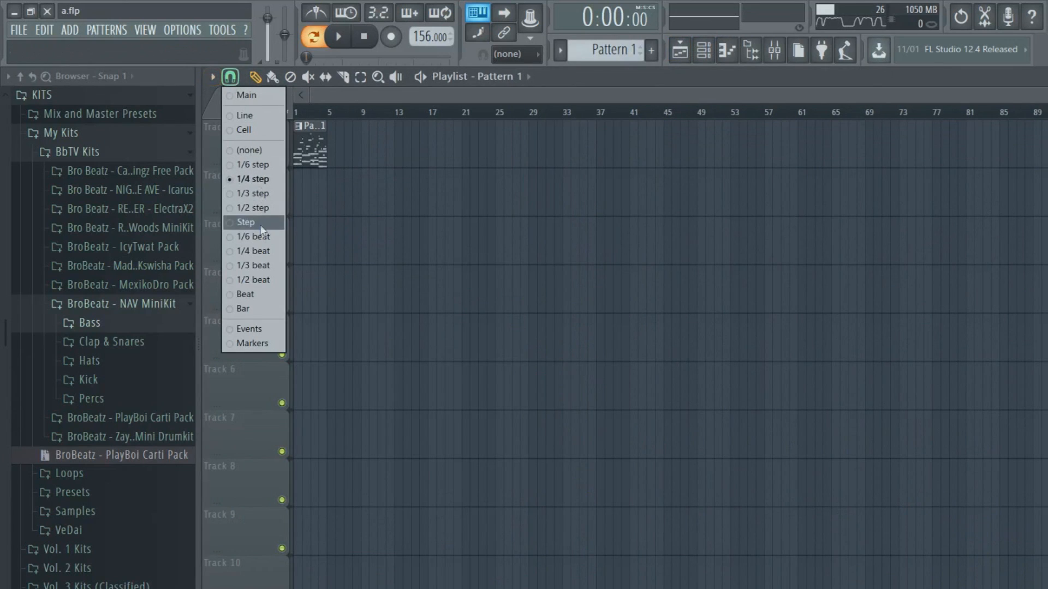
Set the playlist snap to Bar and place a second Pattern 1 clip on Track 1 at bar 5.
click(260, 308)
click(341, 153)
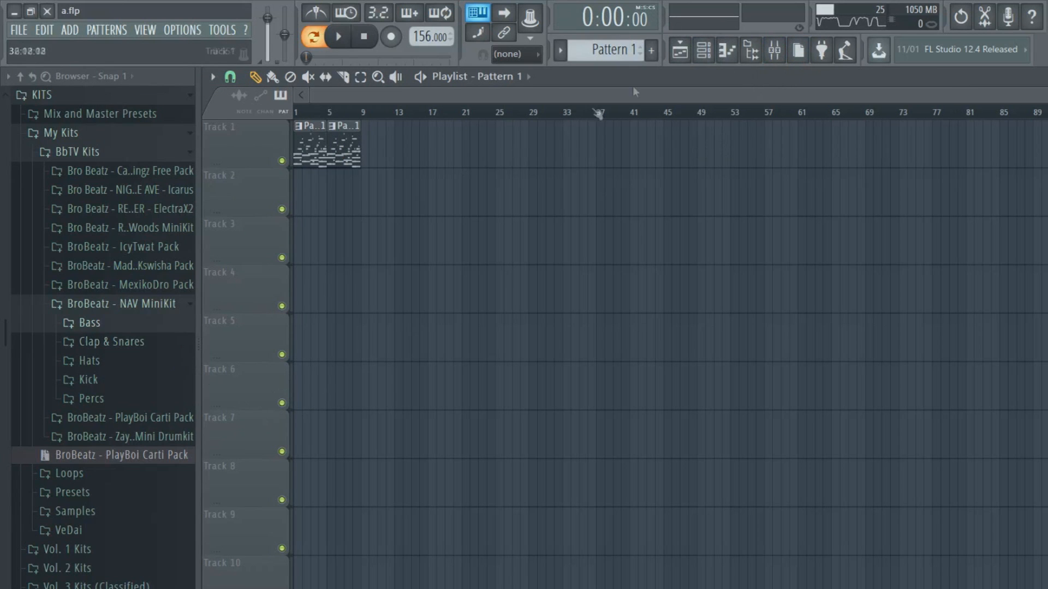
Create a new pattern, show the channel rack, and cut the Sampler channel's notes from Pattern 3.
key(F4)
key(F6)
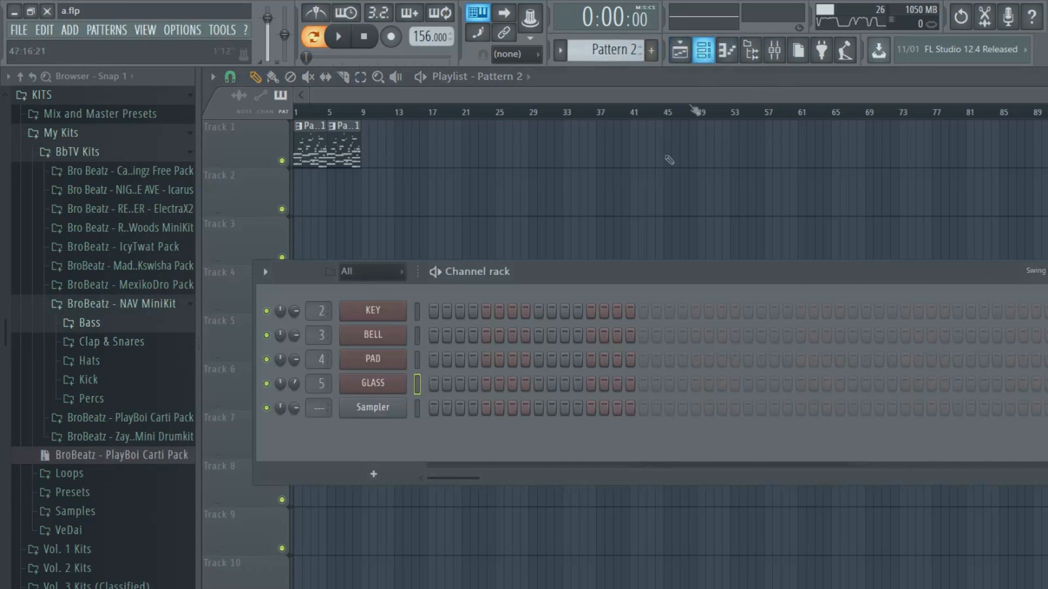
scroll(601, 49, down, 1)
right_click(369, 415)
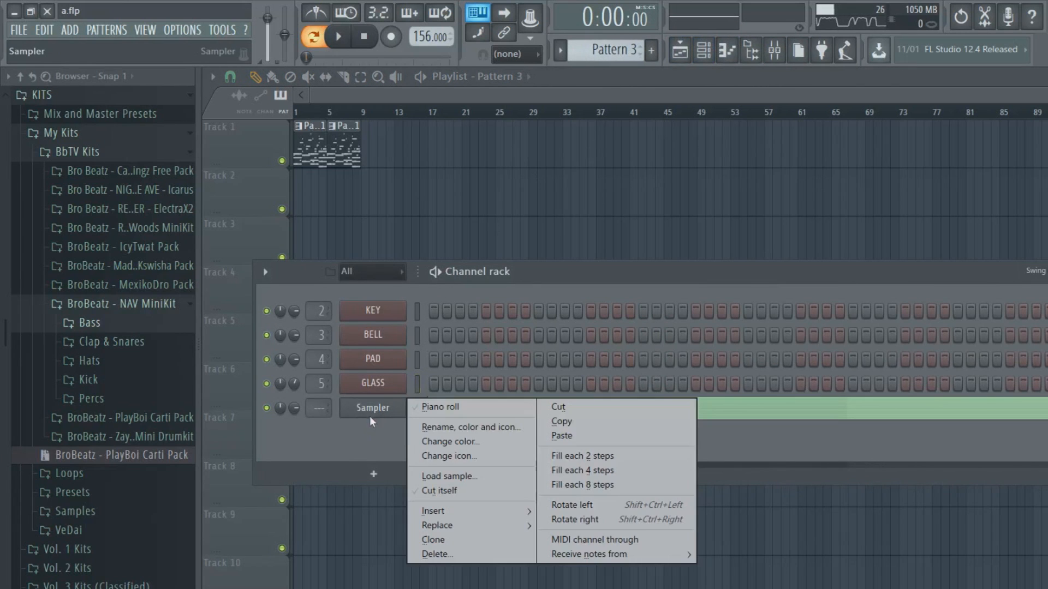
click(546, 409)
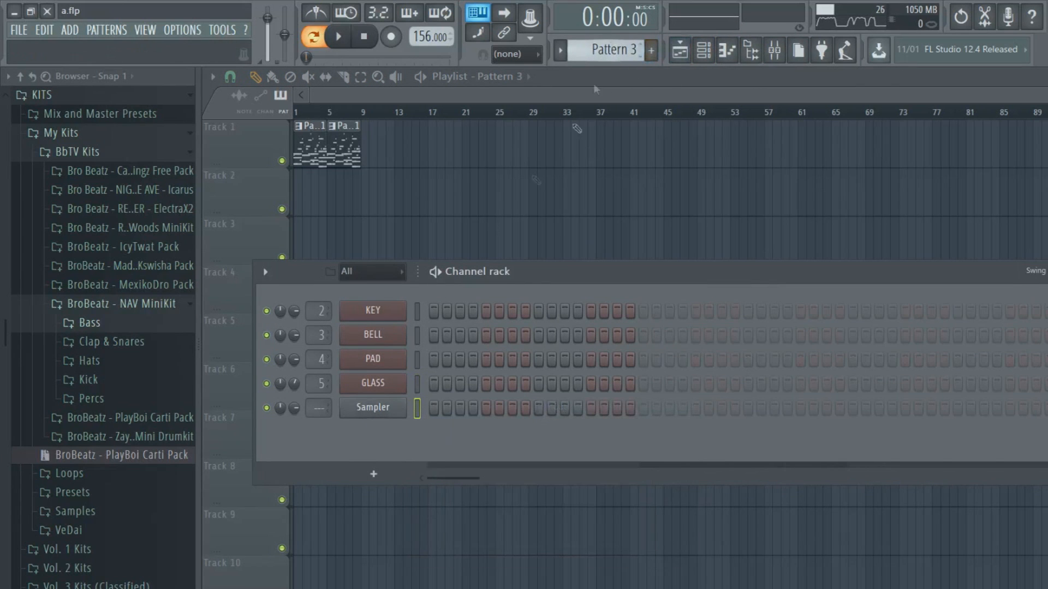
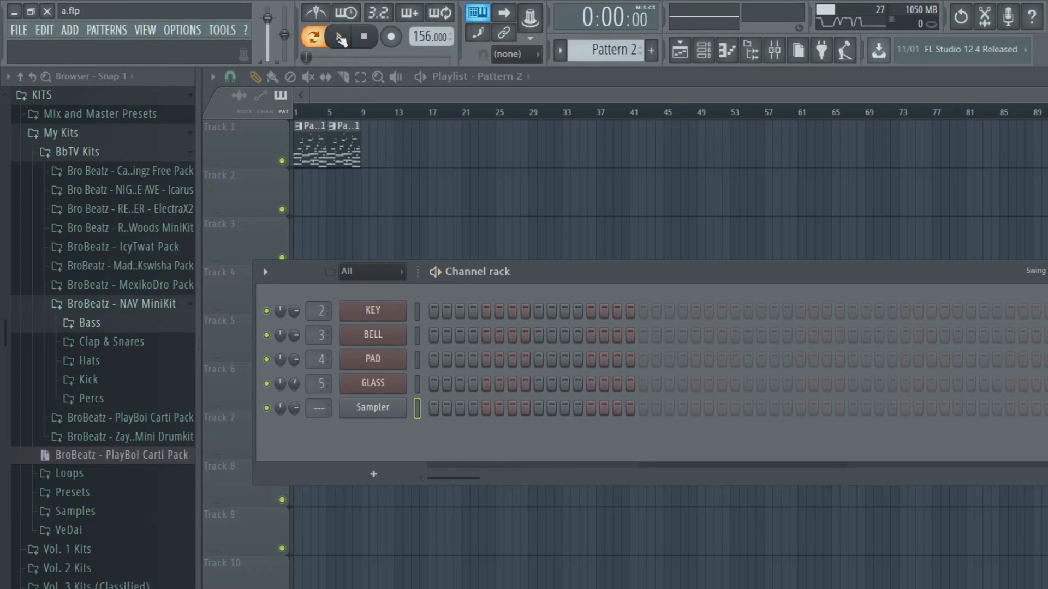
Play the song, audition the NAV MiniKit hats, and add HiHats - NAV (4) as a new channel.
click(339, 37)
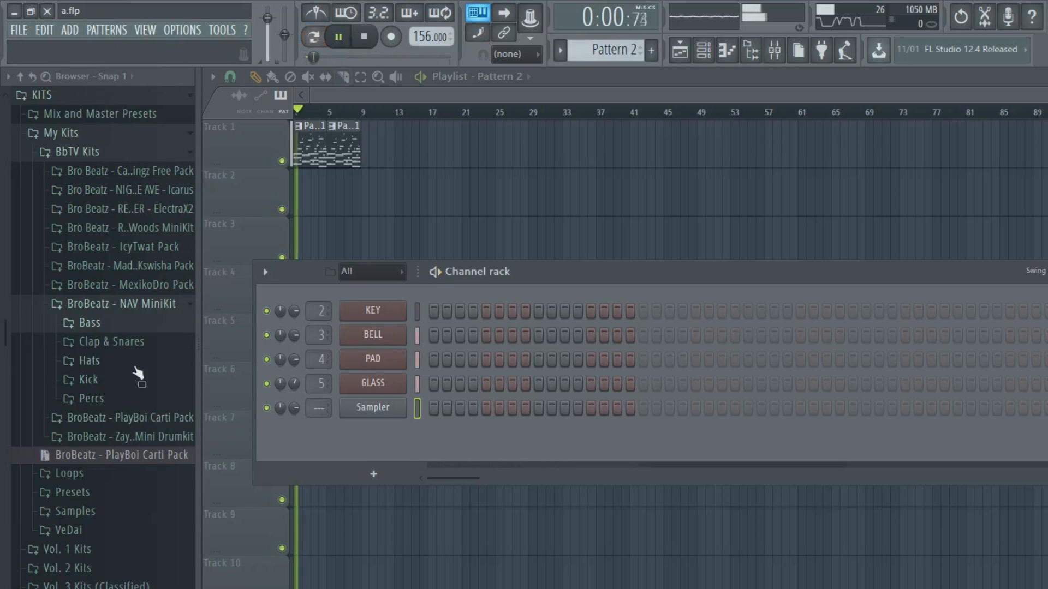
click(137, 364)
click(133, 398)
drag(131, 432, 339, 442)
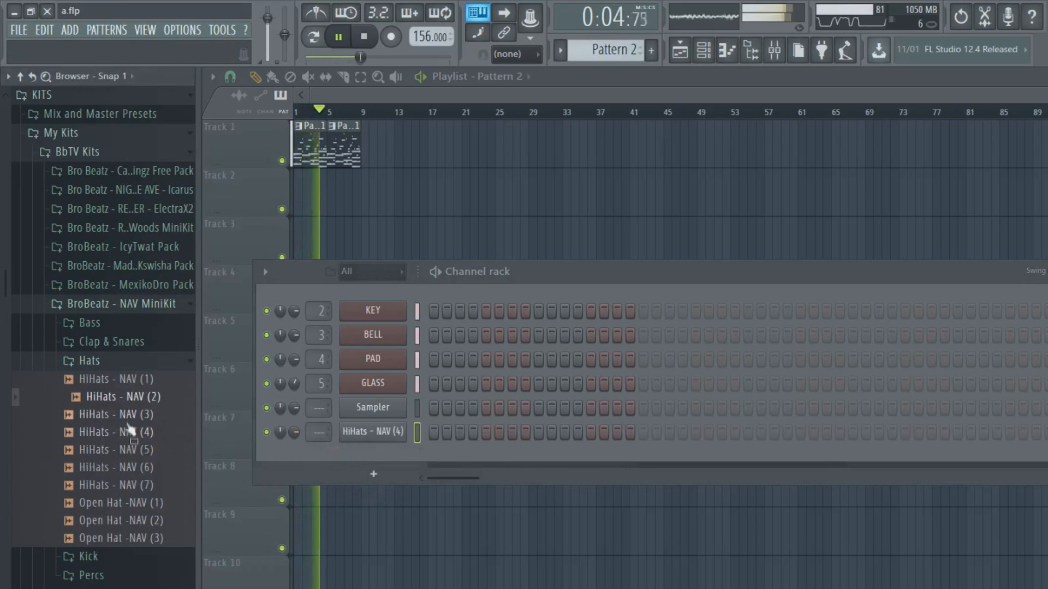
Audition more hi-hat samples against the melody and add HiHats - NAV (2) as a new channel.
click(129, 418)
click(129, 471)
click(131, 487)
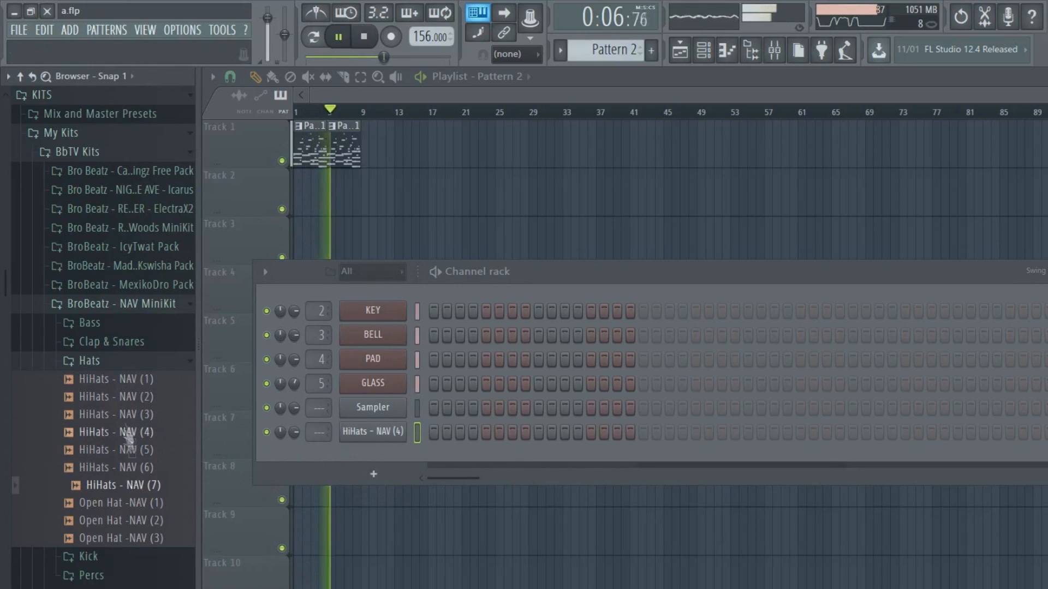
click(127, 402)
drag(133, 414, 355, 460)
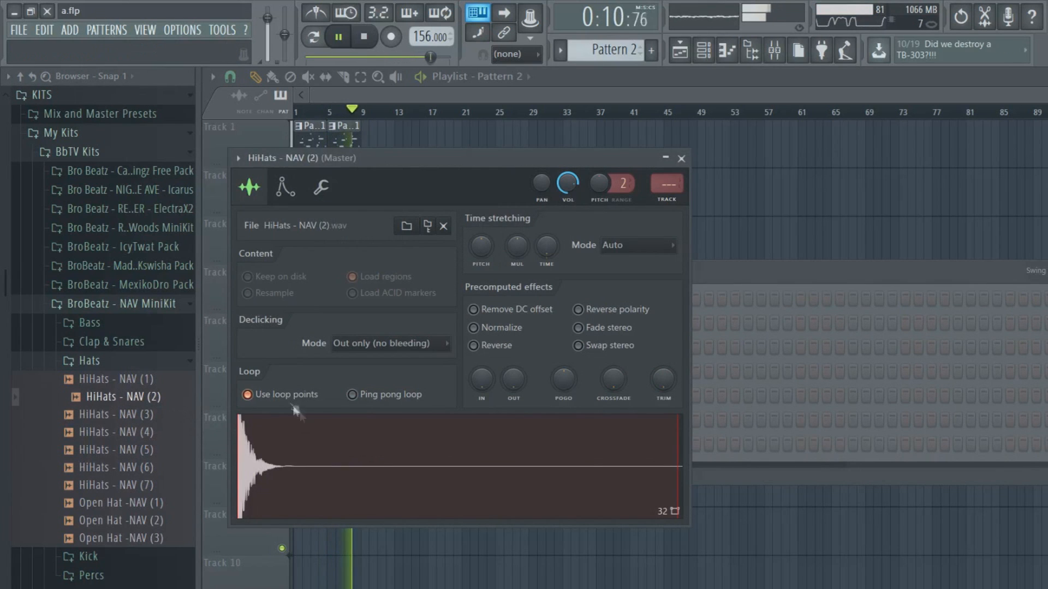
Set the HiHats - NAV (2) stretch time to (none), change its stretch mode, and check the HiHats - NAV (4) settings.
right_click(547, 240)
click(559, 246)
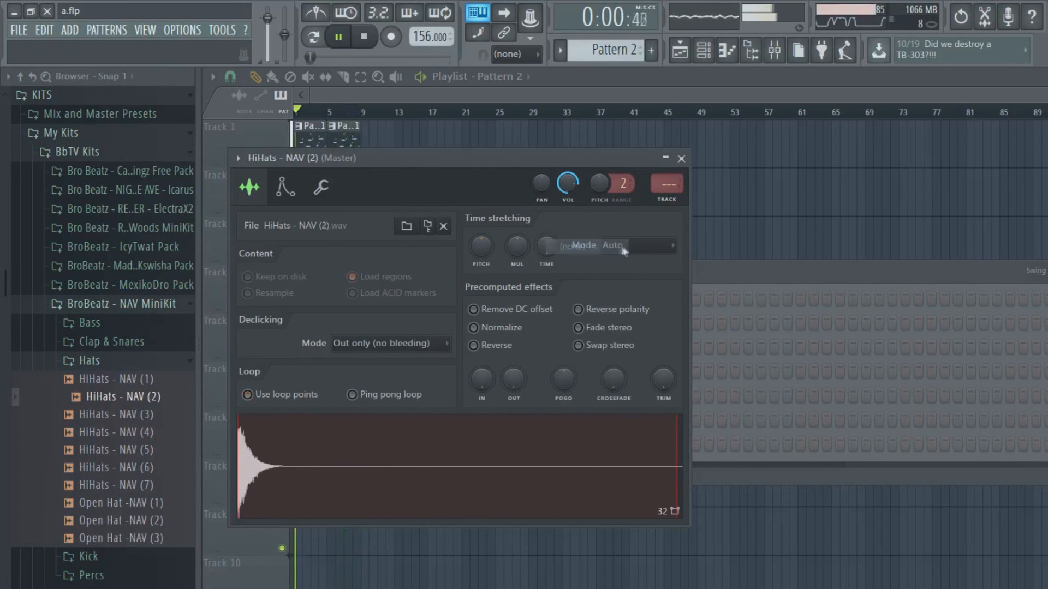
click(628, 247)
click(632, 275)
click(681, 159)
click(399, 422)
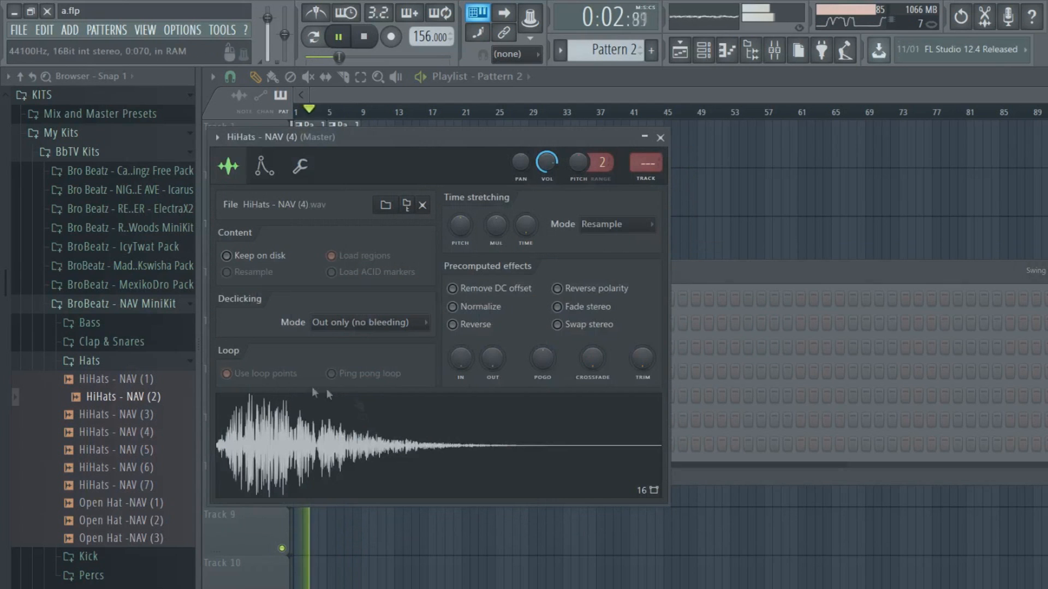
click(660, 137)
Audition the NAV MiniKit claps and snares and load Snare - NAV (2) into the empty Sampler channel.
click(109, 341)
click(107, 377)
click(109, 395)
click(129, 414)
click(126, 484)
drag(124, 488, 351, 394)
Add Snare - NAV (8) as a new channel and apply a quick fade out to its sample.
click(129, 586)
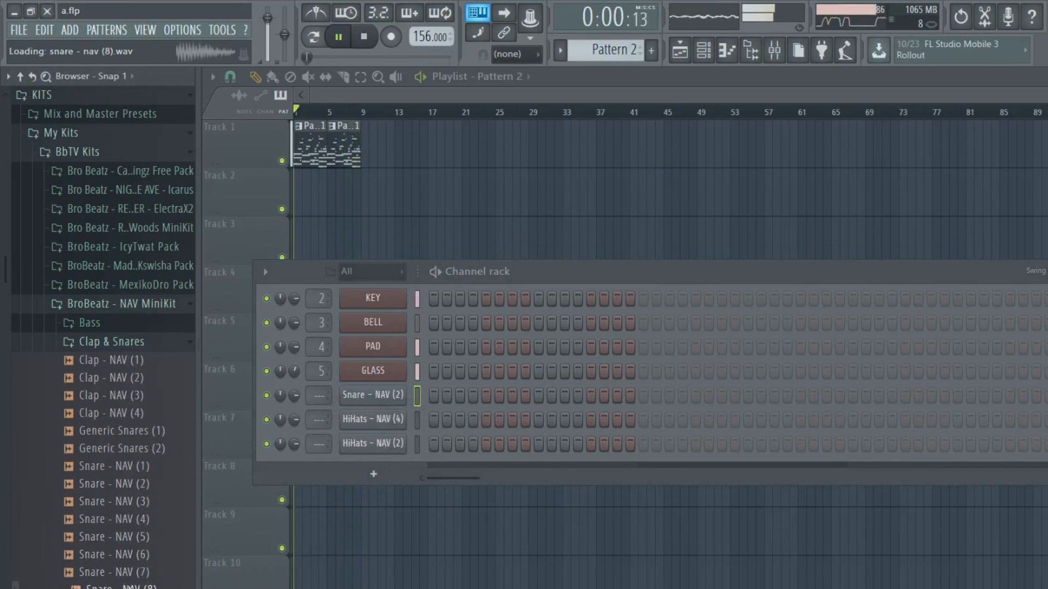
drag(129, 587, 350, 418)
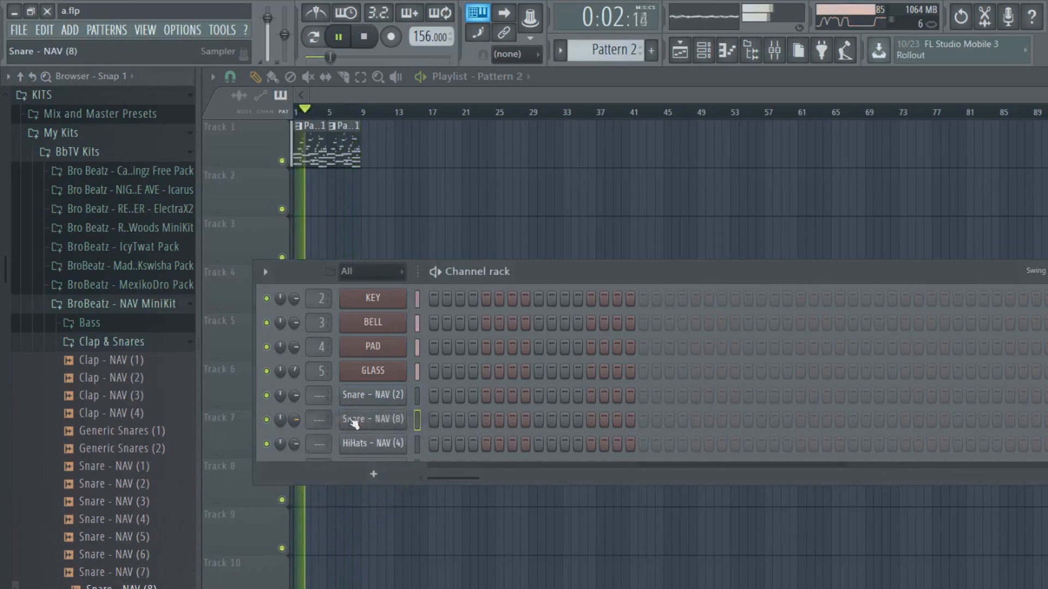
click(351, 420)
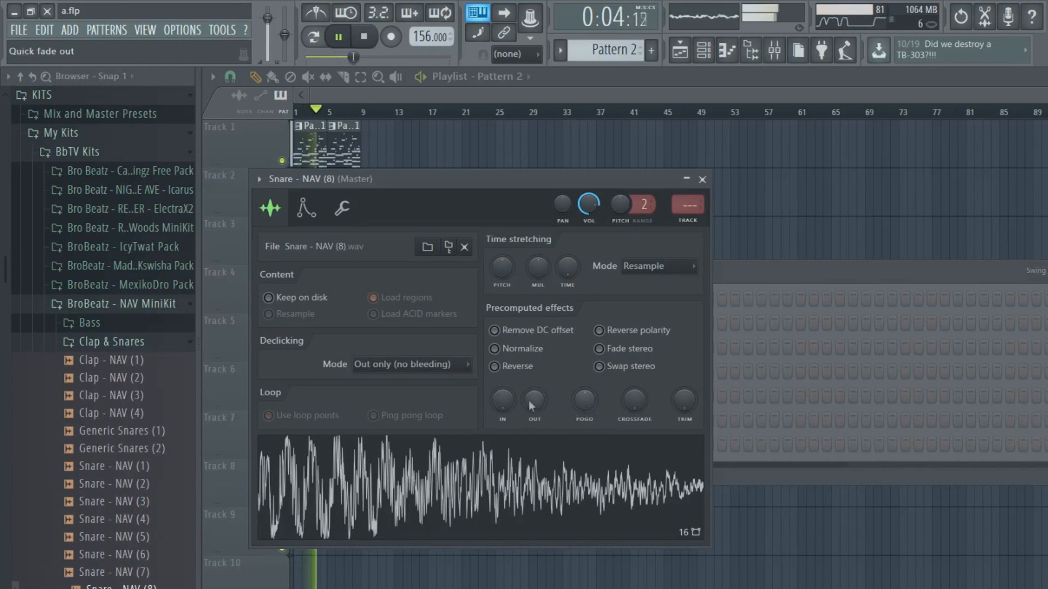
drag(532, 405, 528, 401)
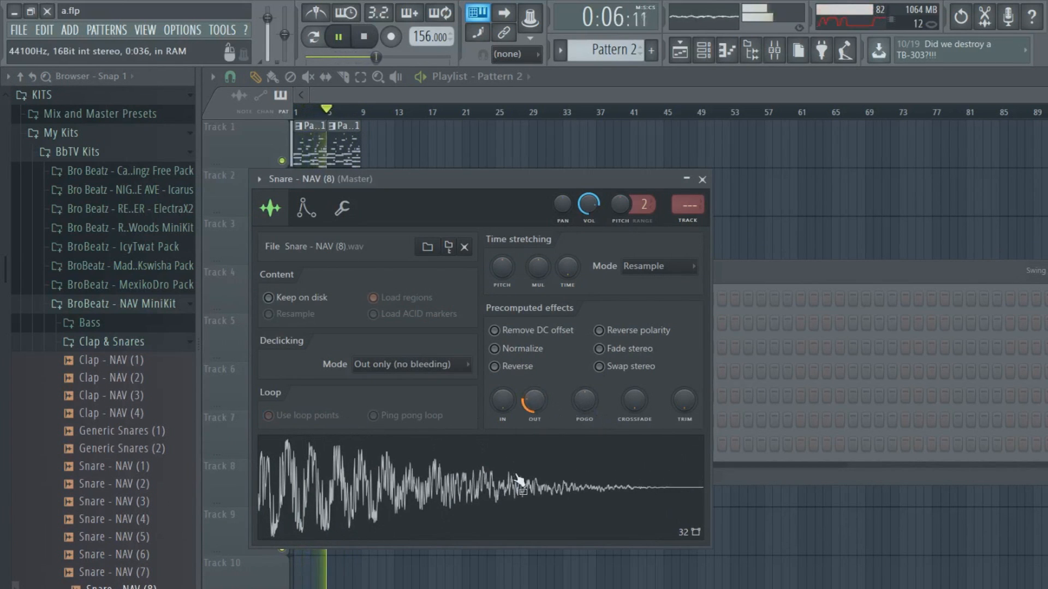
click(703, 179)
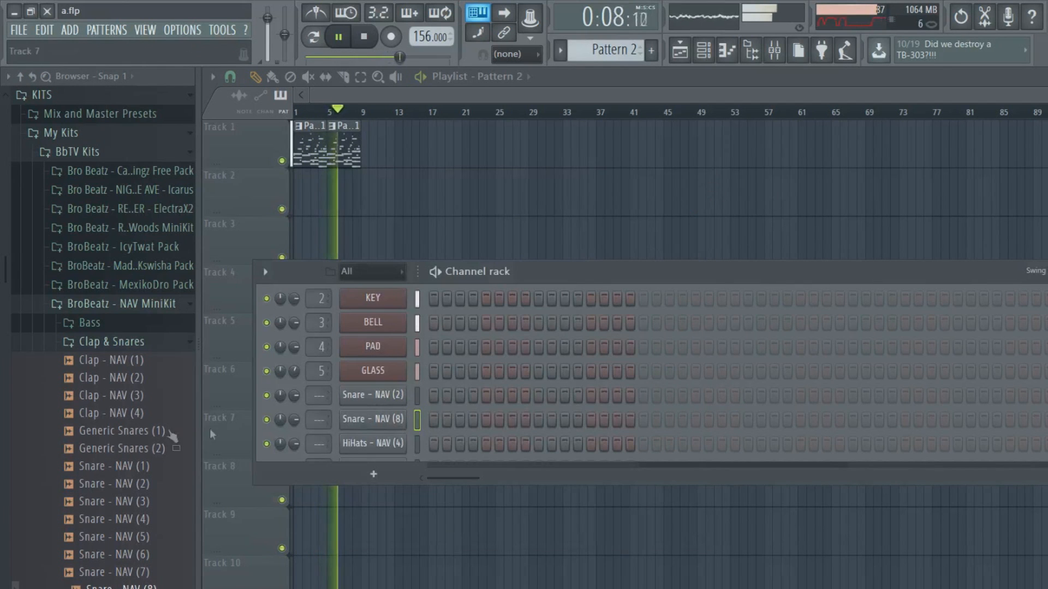
Audition further claps and snares, add Snare - NAV (7) as a channel, and enable Cut itself on it.
click(96, 489)
click(106, 485)
click(121, 418)
drag(121, 420, 167, 476)
click(156, 487)
click(144, 541)
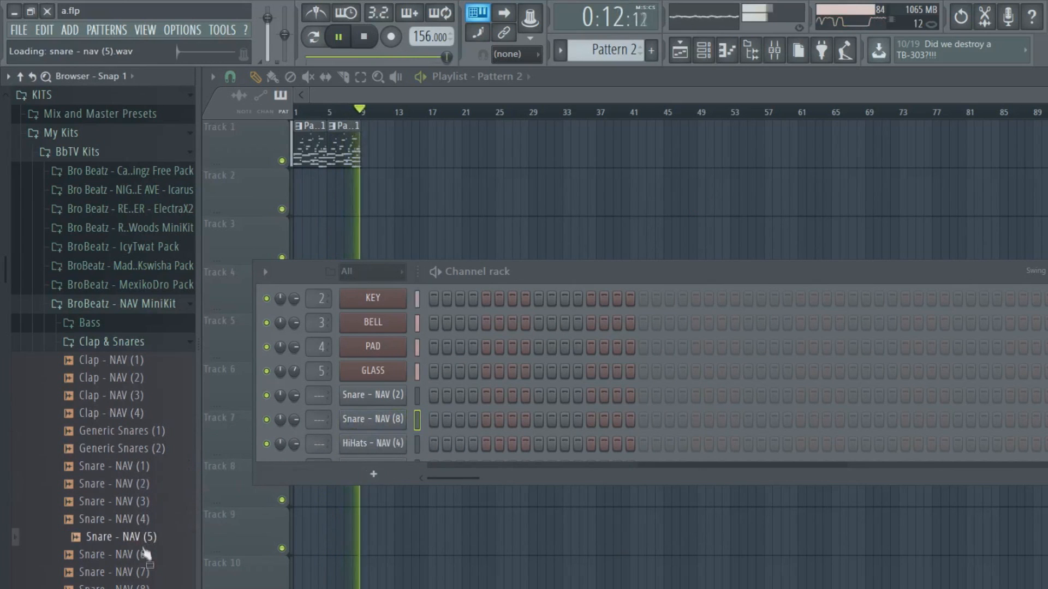
click(146, 572)
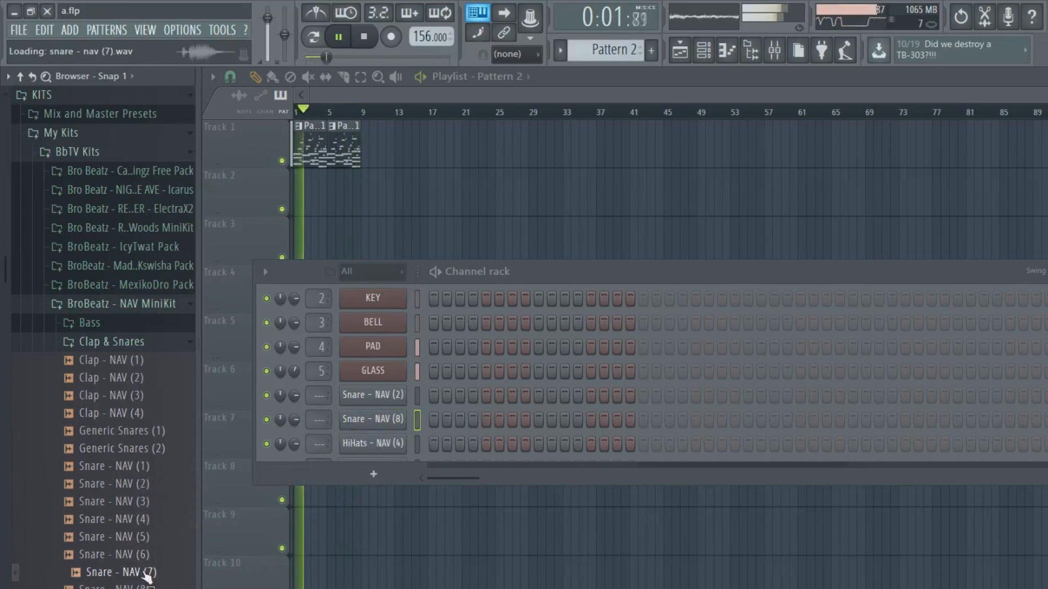
drag(146, 573, 395, 423)
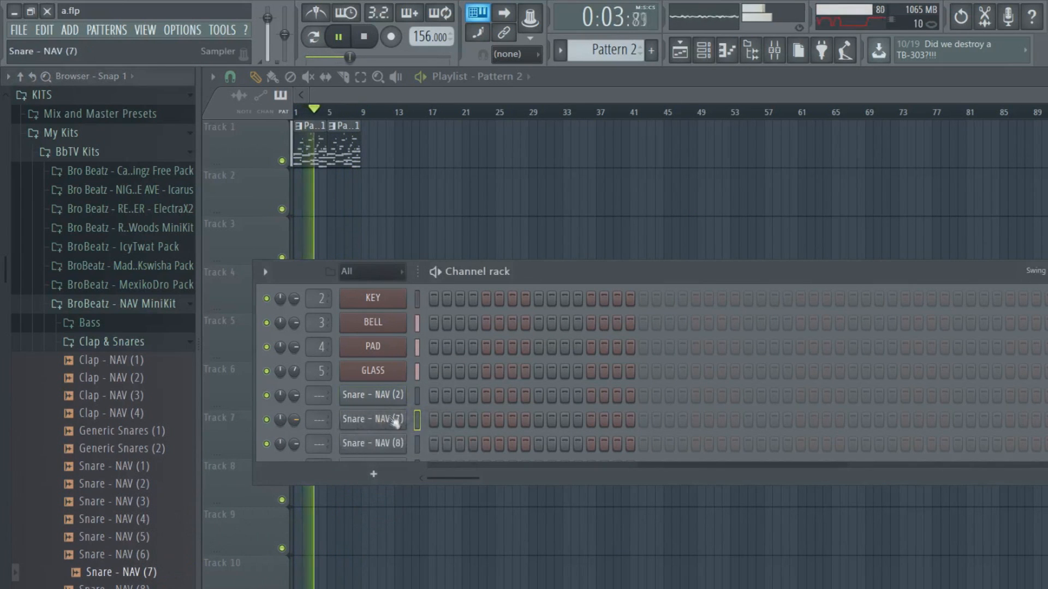
right_click(395, 421)
click(427, 503)
Trim the silence before the Snare - NAV (7) hit in Edison and send the trimmed sample back to its channel.
click(374, 426)
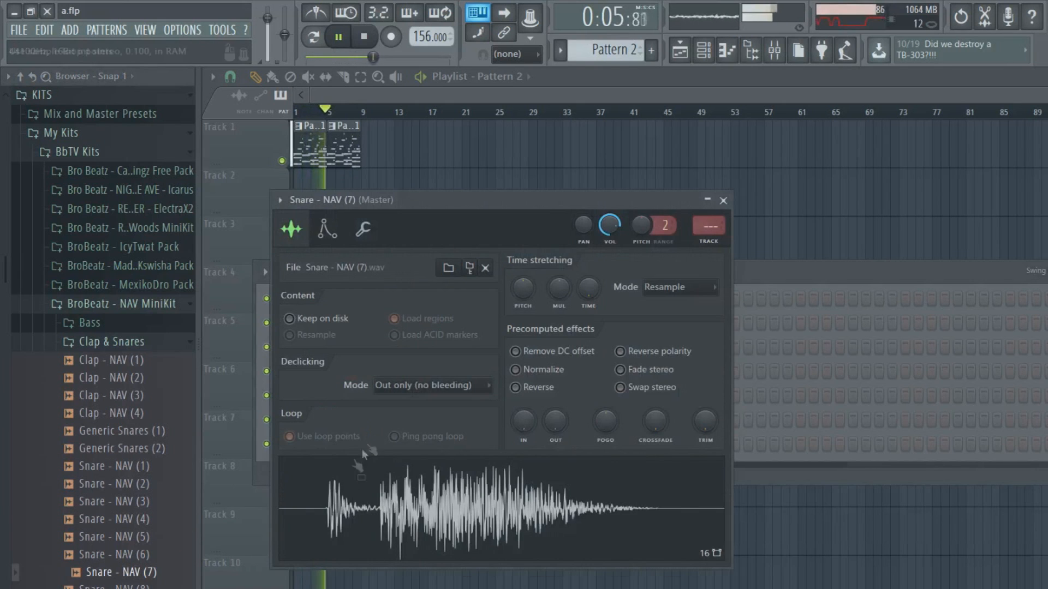
right_click(334, 499)
click(357, 535)
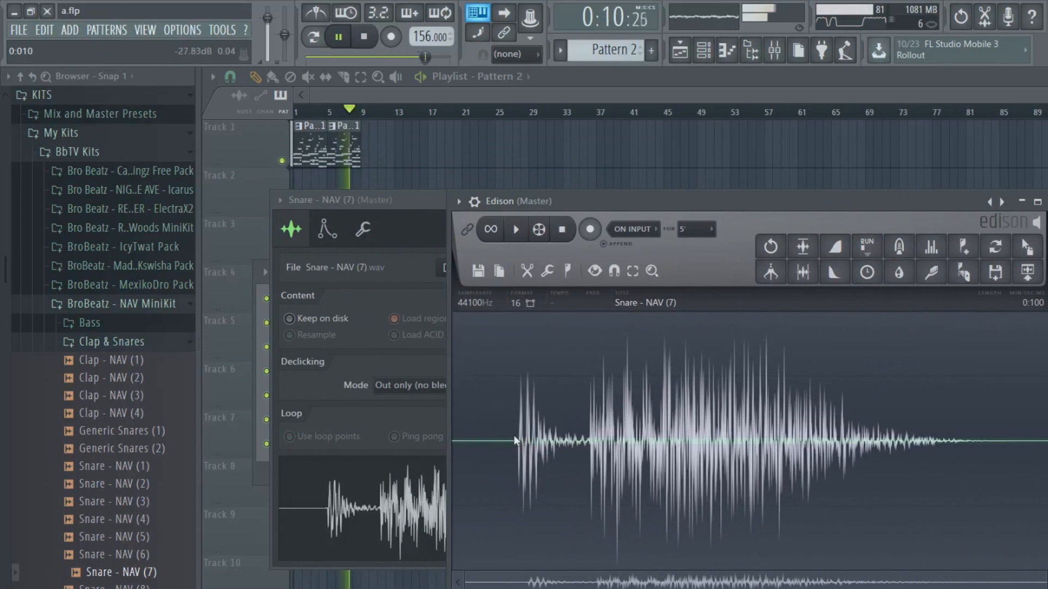
drag(515, 439, 992, 435)
click(1008, 236)
click(1015, 237)
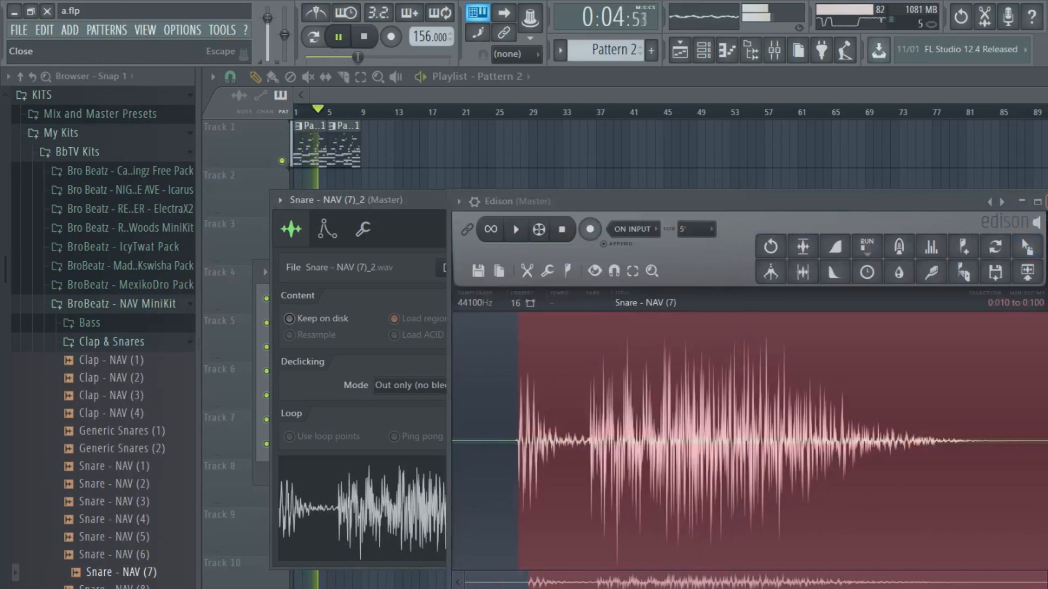
click(723, 200)
Check the trimmed snare's Cut itself option and enable Cut itself on the Snare - NAV (2) channel.
right_click(354, 423)
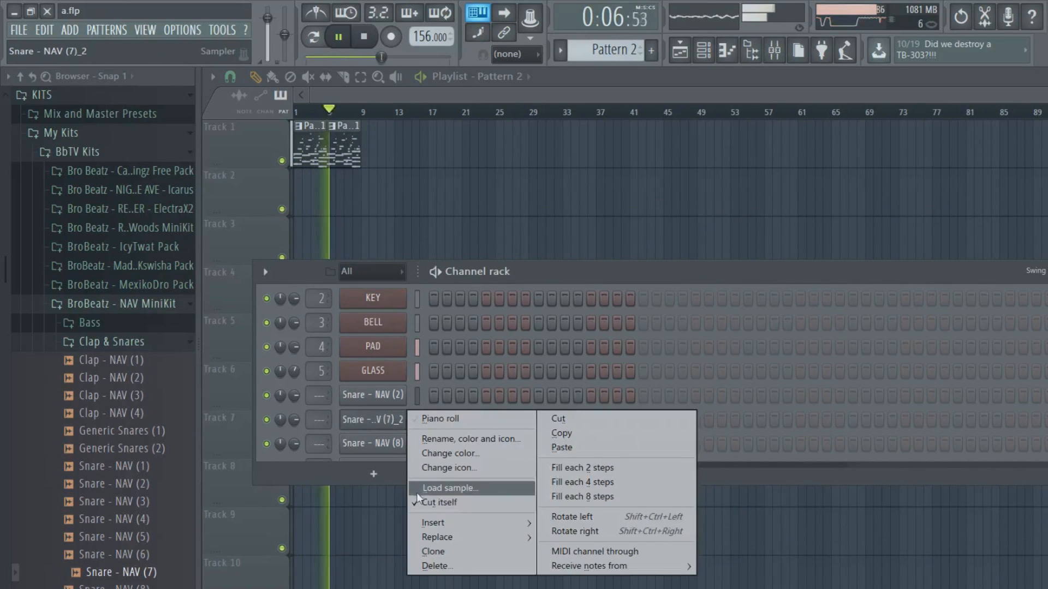
right_click(376, 388)
click(424, 478)
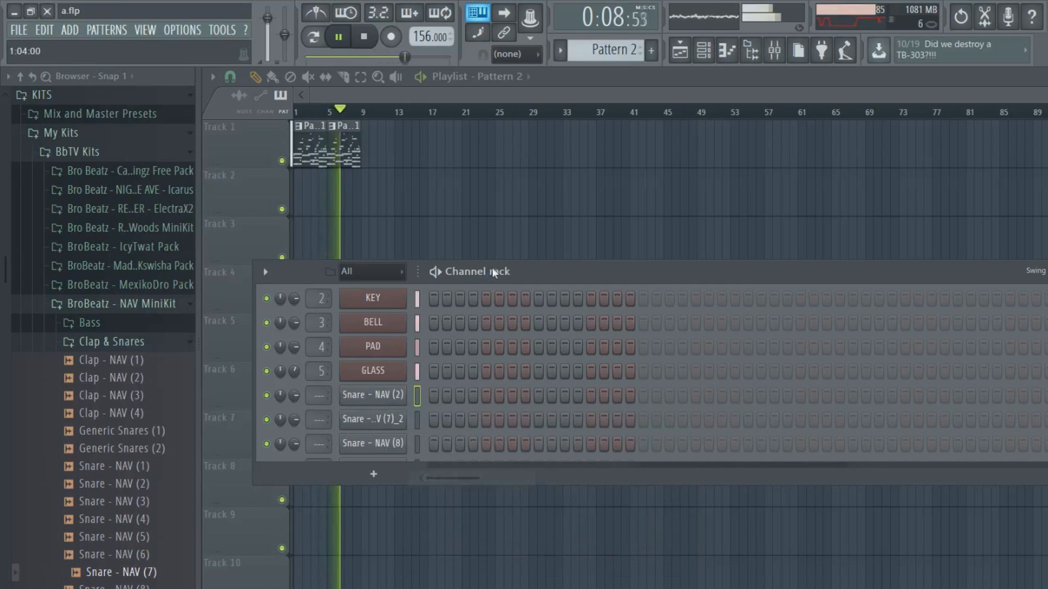
Stop playback and make the channel rack taller so all channels fit.
key(F6)
key(space)
key(F6)
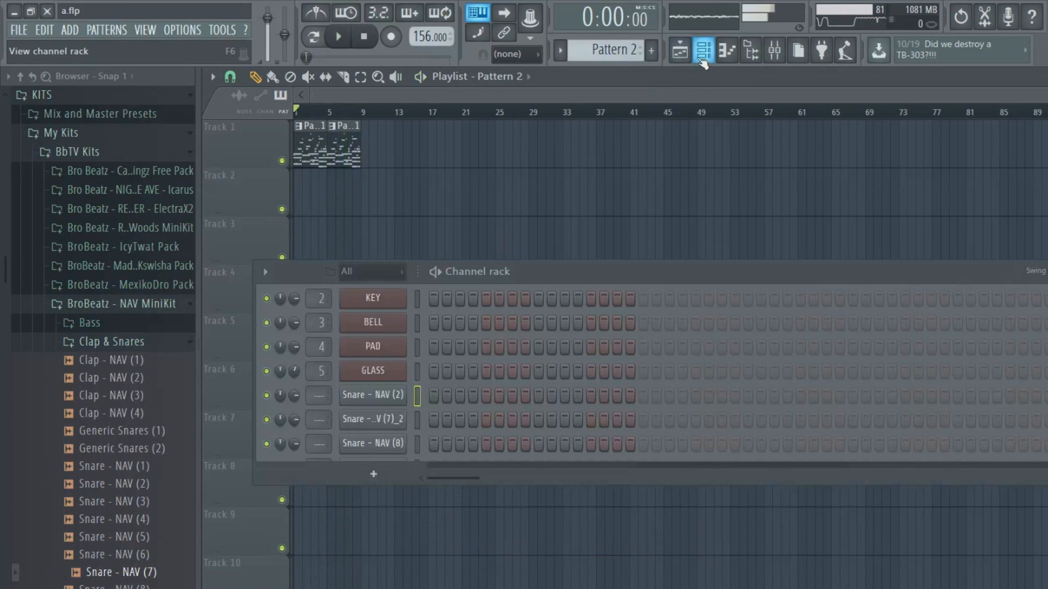
drag(557, 264, 572, 151)
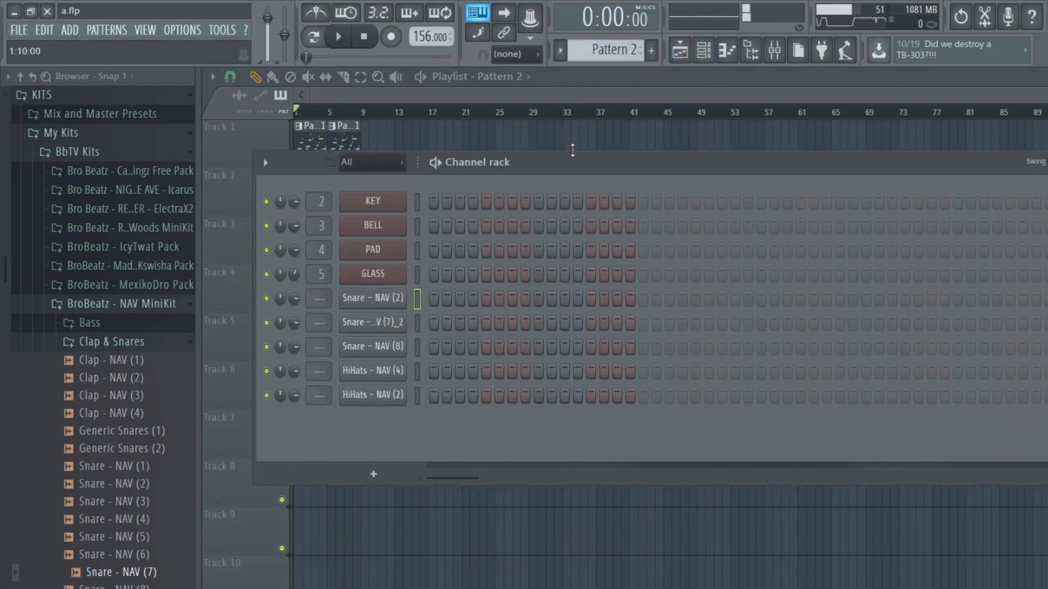
Open the NAV MiniKit Percs folder and add Perc Snare as a new channel.
click(93, 348)
click(121, 399)
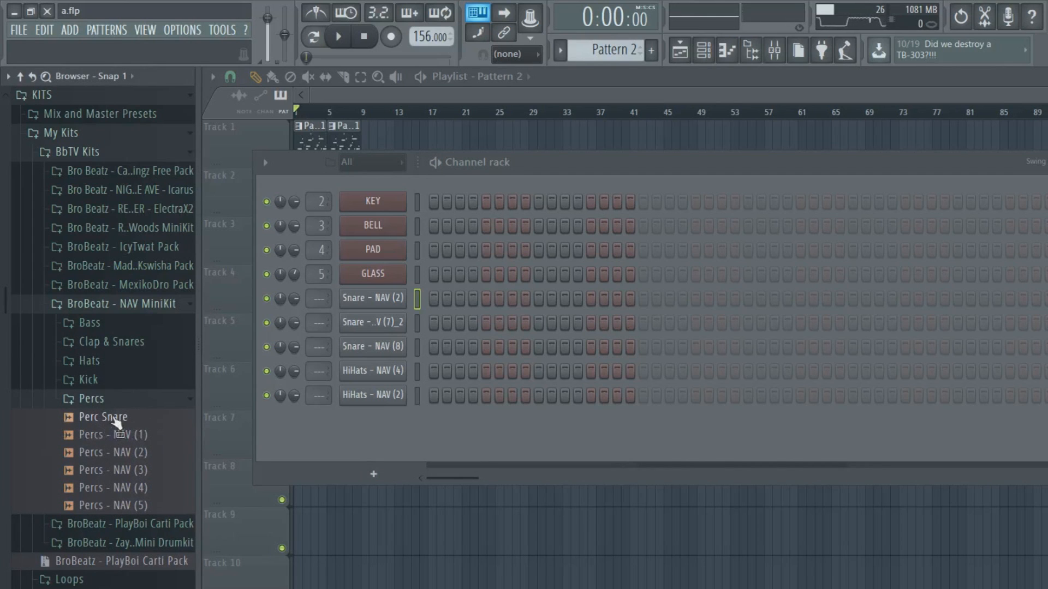
drag(116, 423, 376, 419)
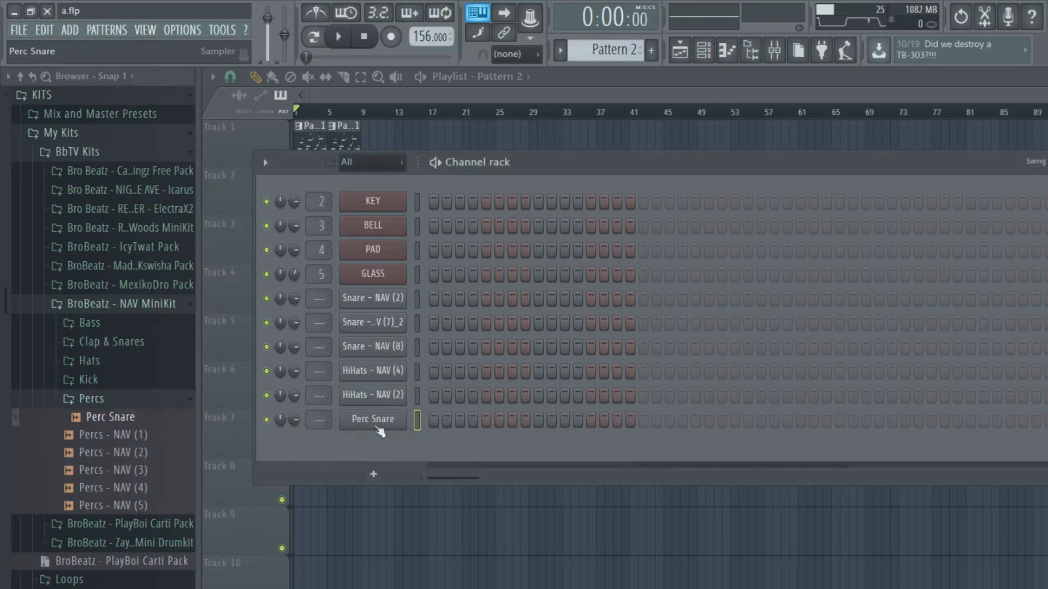
Apply a quick fade out to the Perc Snare sample and preview it.
click(378, 428)
click(516, 526)
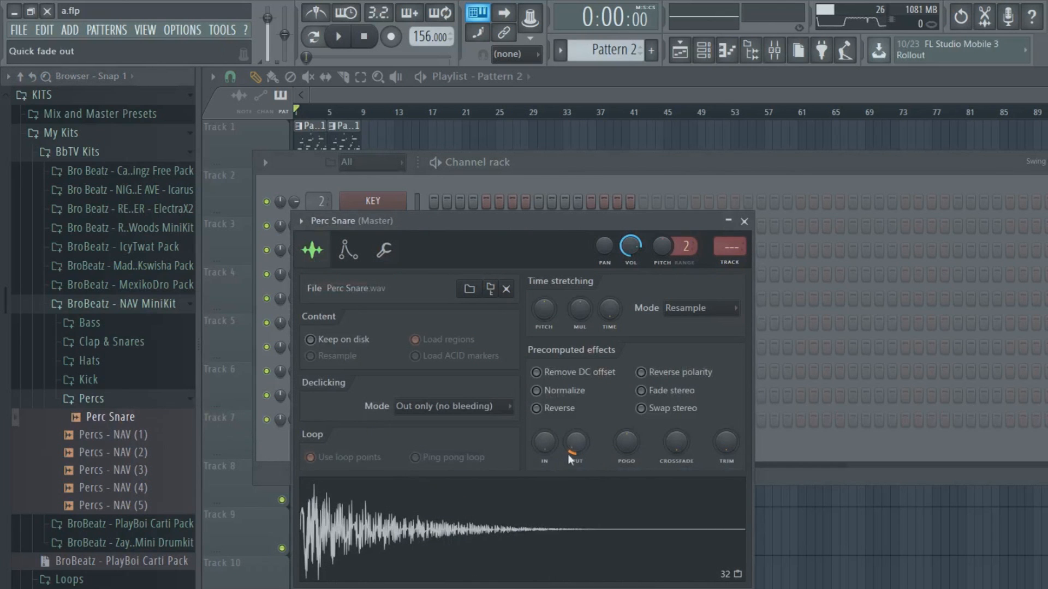
drag(569, 452, 570, 430)
click(551, 530)
drag(426, 495, 424, 514)
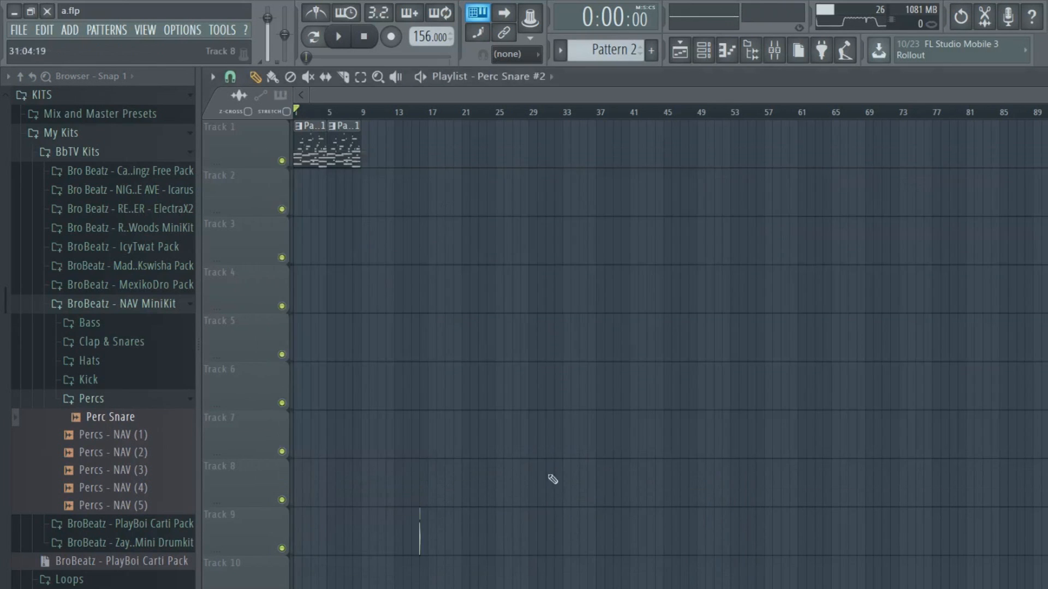
click(703, 50)
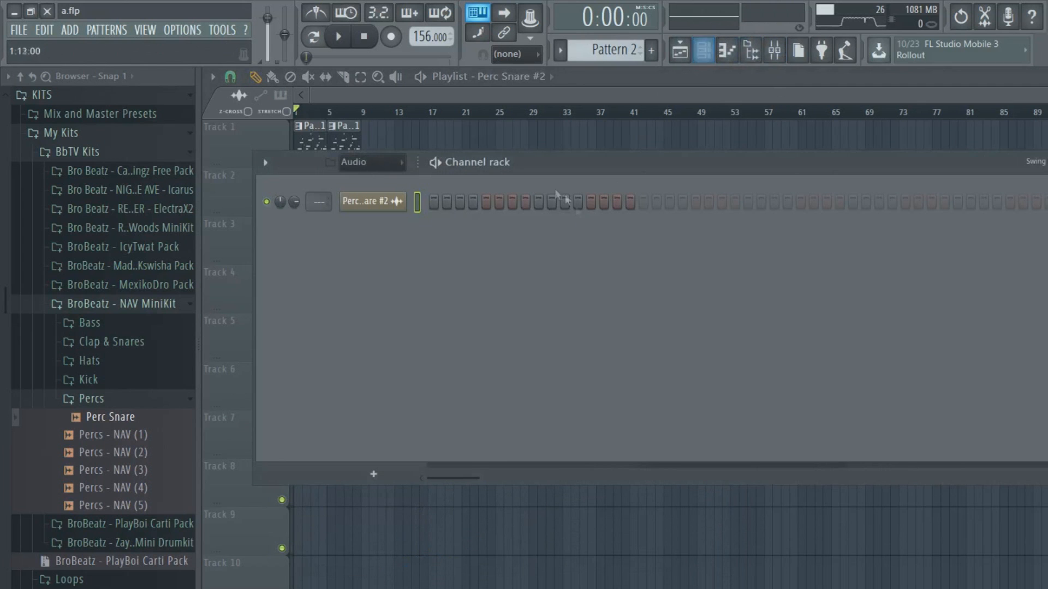
click(378, 171)
click(388, 180)
right_click(400, 444)
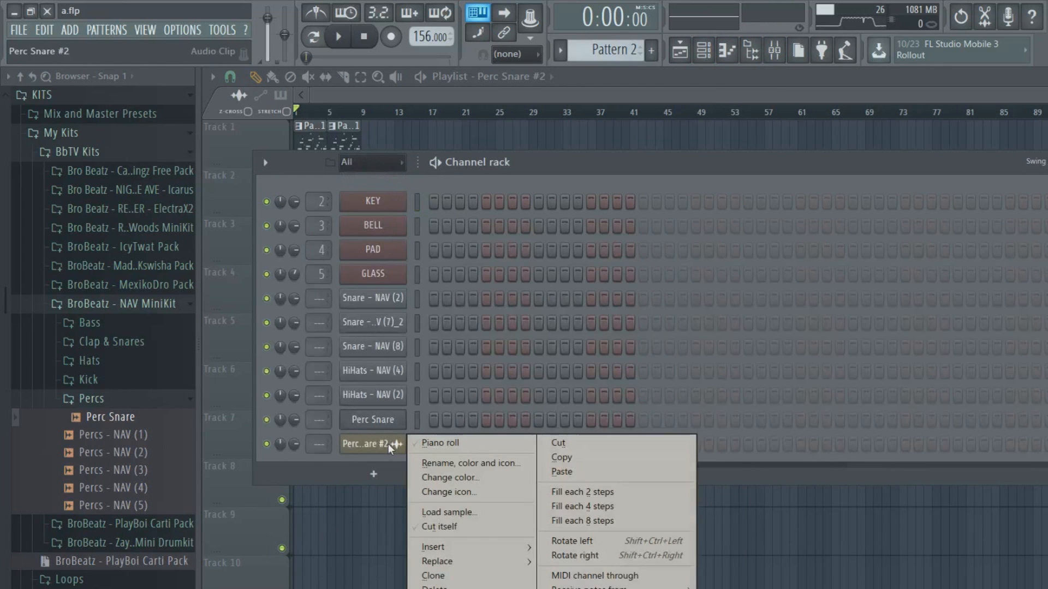
click(423, 526)
right_click(364, 444)
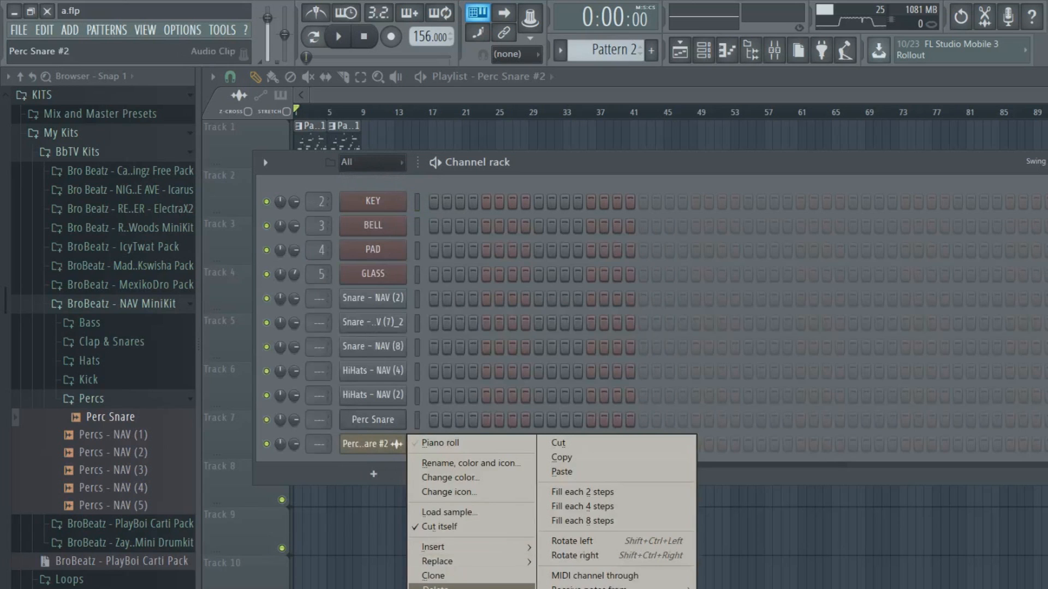
click(435, 587)
click(664, 362)
Enable Cut itself on the Perc Snare channel.
right_click(382, 420)
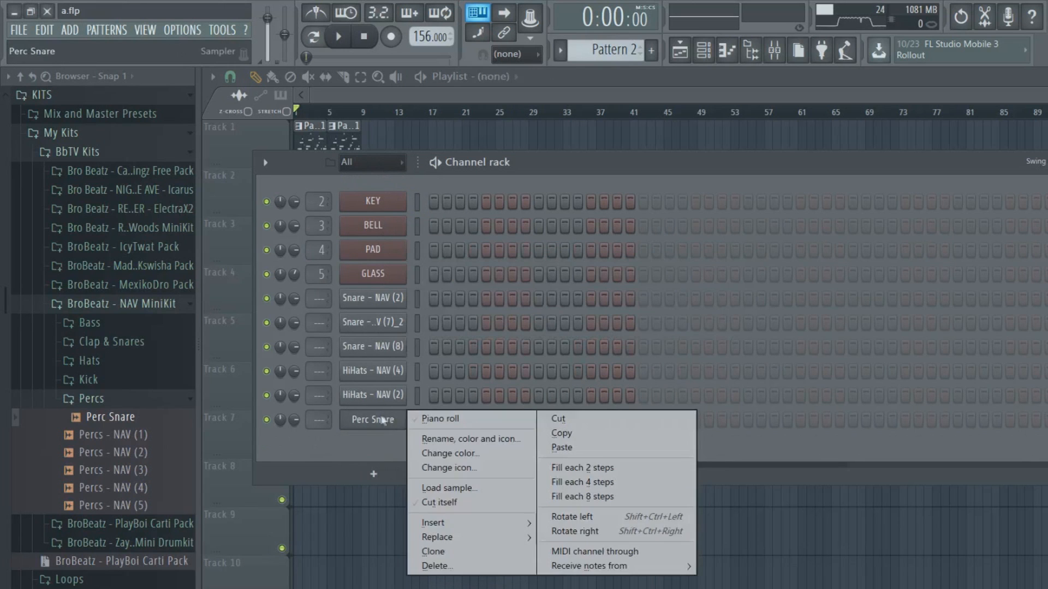
click(422, 498)
Audition the percussion samples, add Percs - NAV (2) as a new channel, and enable Cut itself on it.
click(170, 486)
click(166, 505)
click(155, 467)
click(153, 455)
click(154, 468)
drag(154, 455, 392, 445)
right_click(382, 443)
click(423, 521)
Add Open Hat -NAV (1) from the Hats folder as a new channel and apply a slight fade out to its sample.
click(72, 358)
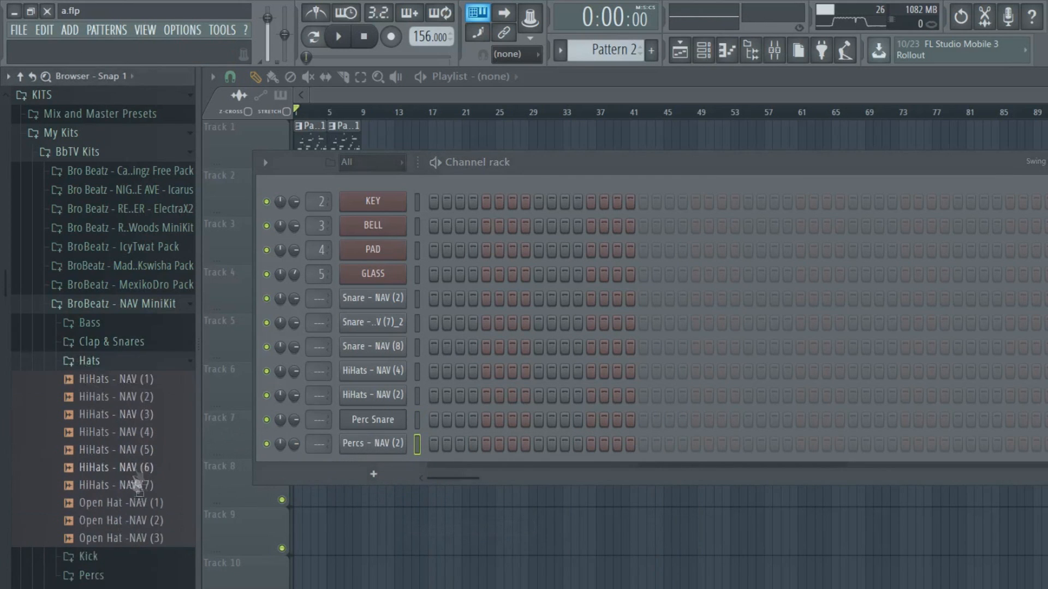
drag(137, 503, 360, 465)
click(366, 448)
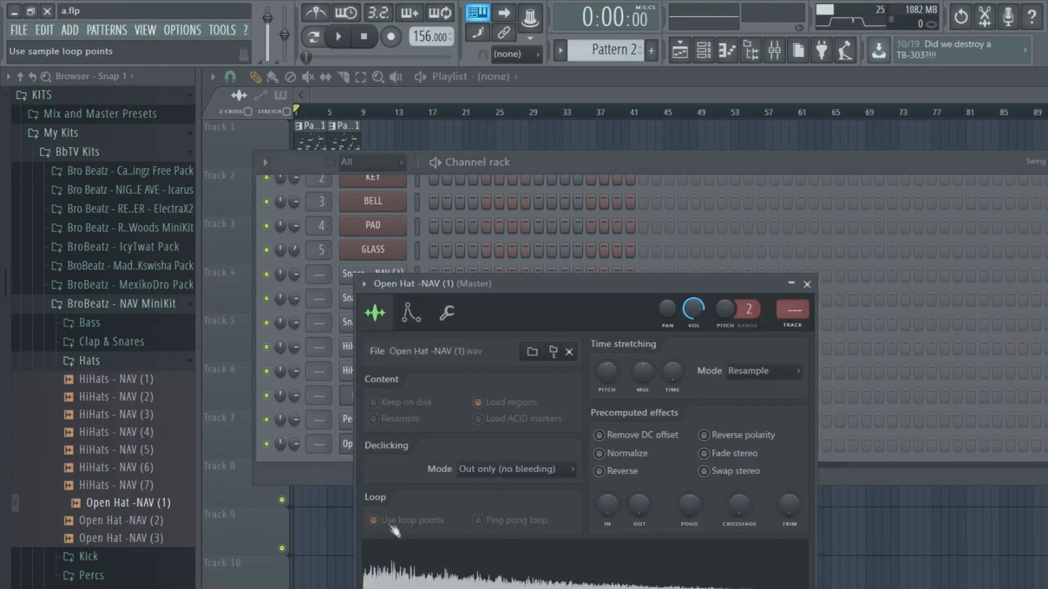
drag(639, 514, 638, 511)
click(611, 560)
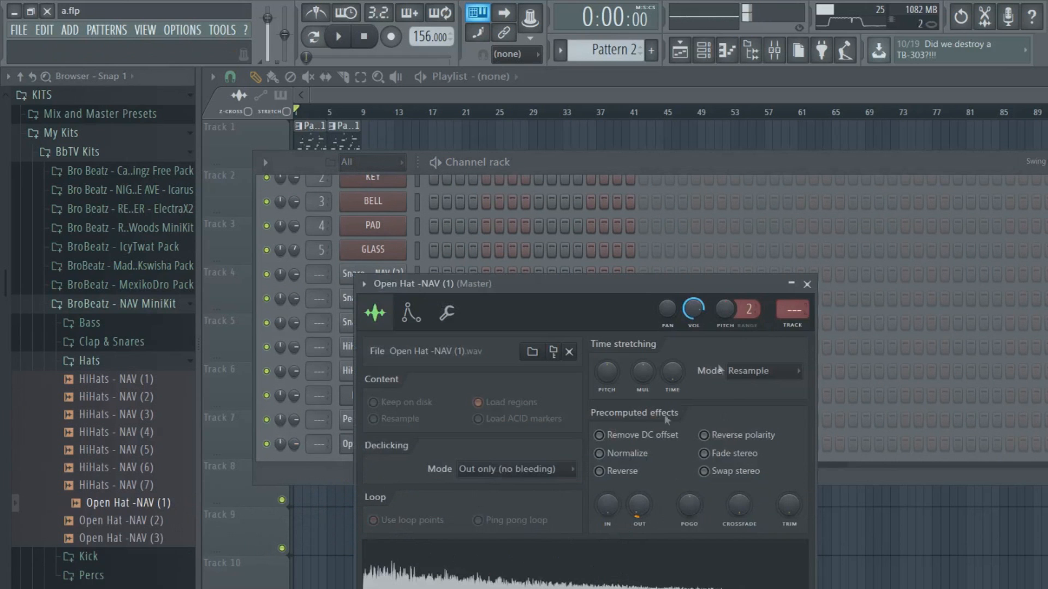
click(807, 284)
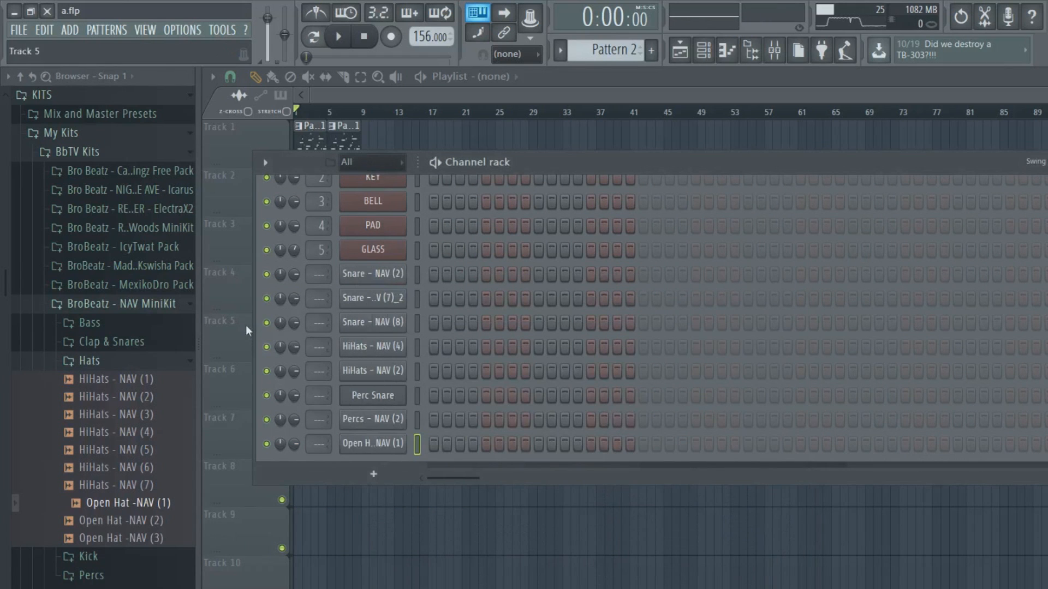
Audition the samples in the NAV MiniKit Kick folder and add Kick - NAV (3) as a new channel above Snare - NAV (2).
click(115, 558)
scroll(118, 524, down, 3)
click(123, 350)
click(123, 332)
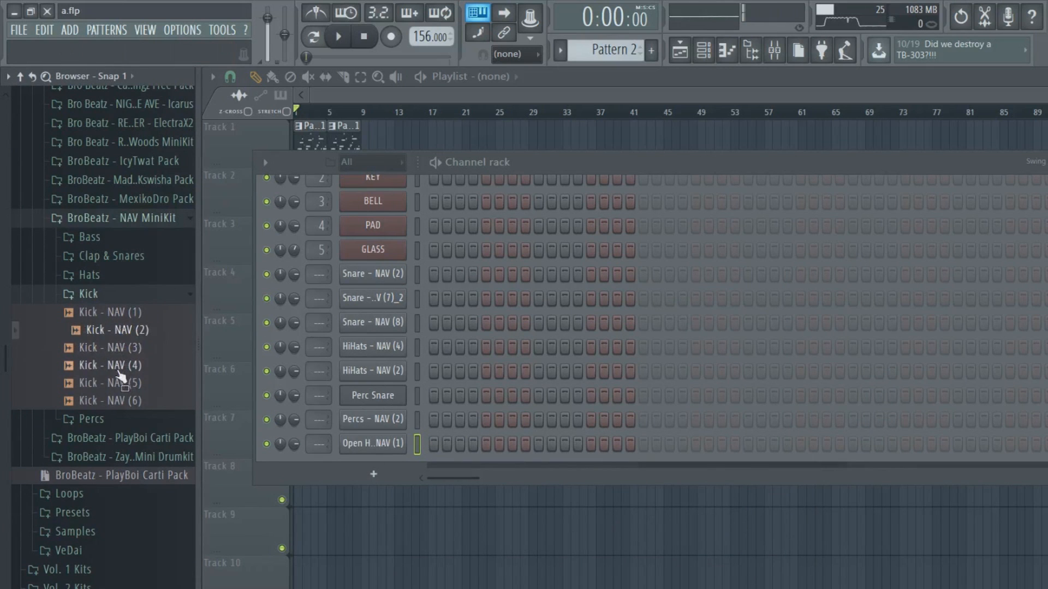
click(119, 366)
click(124, 384)
click(128, 402)
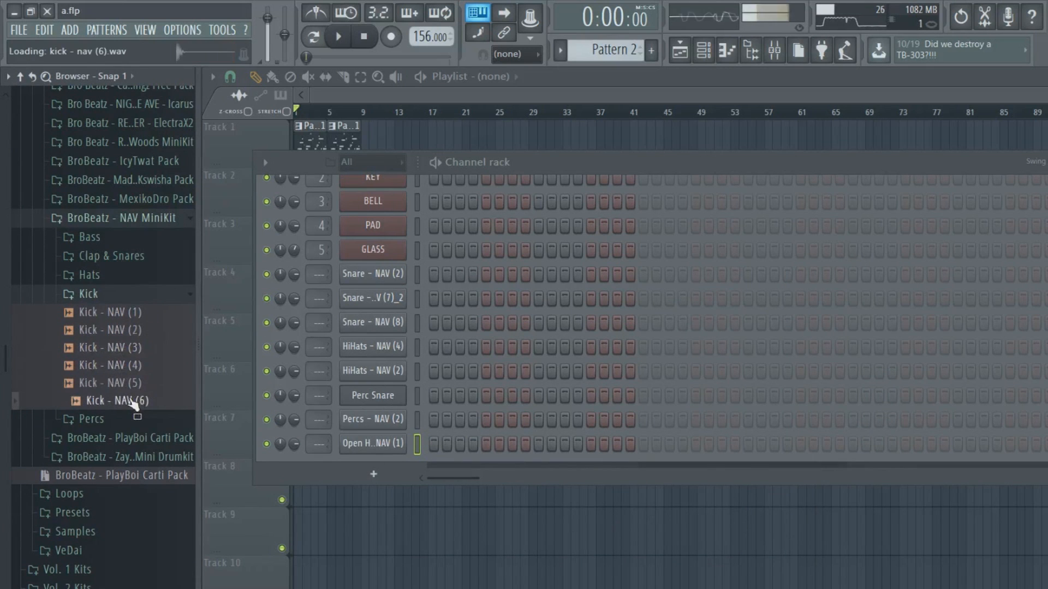
click(121, 349)
drag(121, 348, 371, 268)
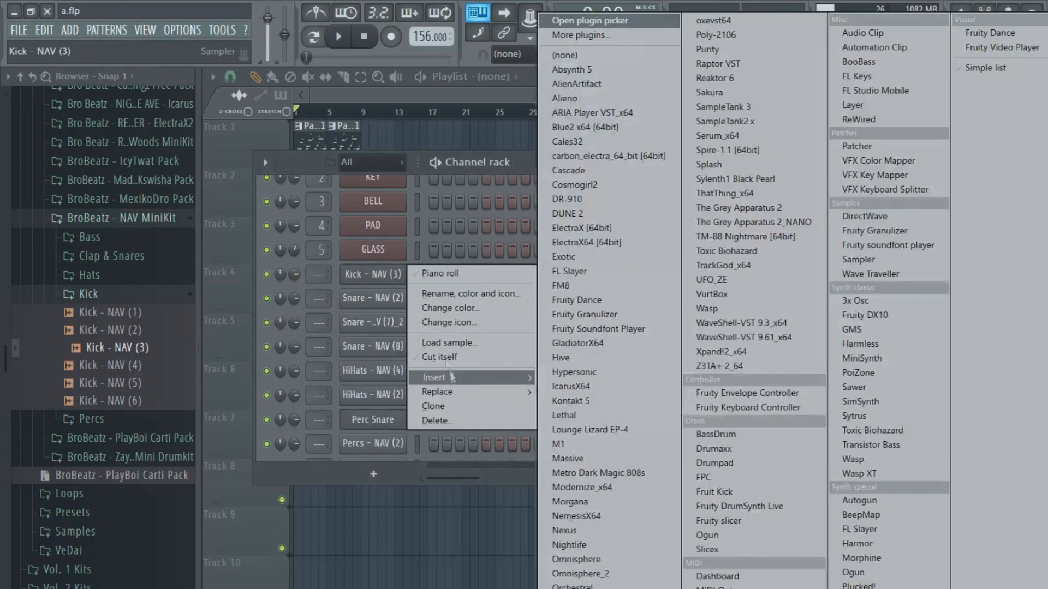
Enable Cut itself on the Kick - NAV (3) channel and check its sample waveform.
click(445, 358)
click(390, 280)
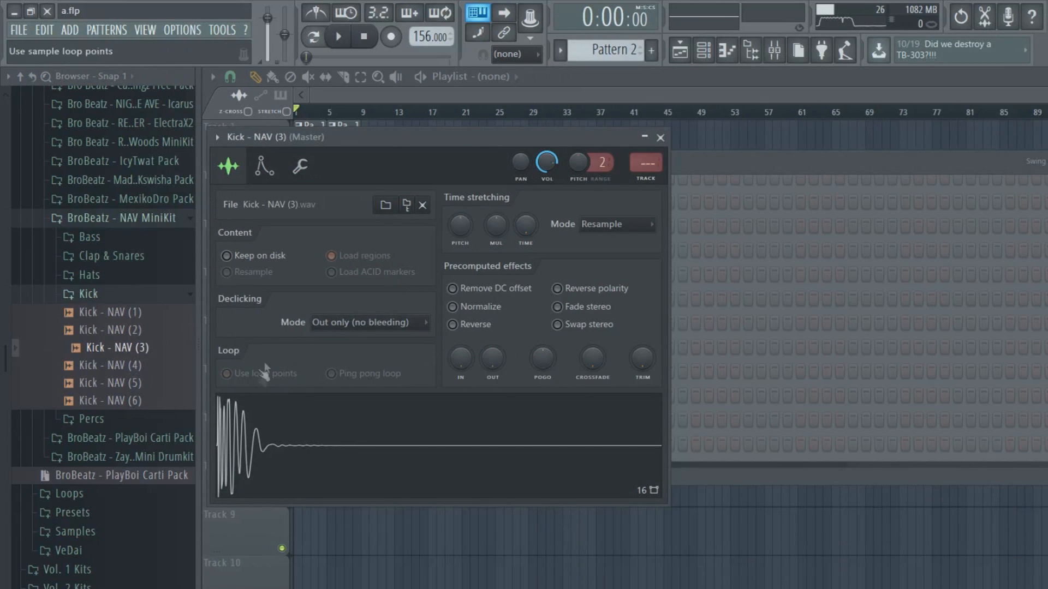
click(660, 137)
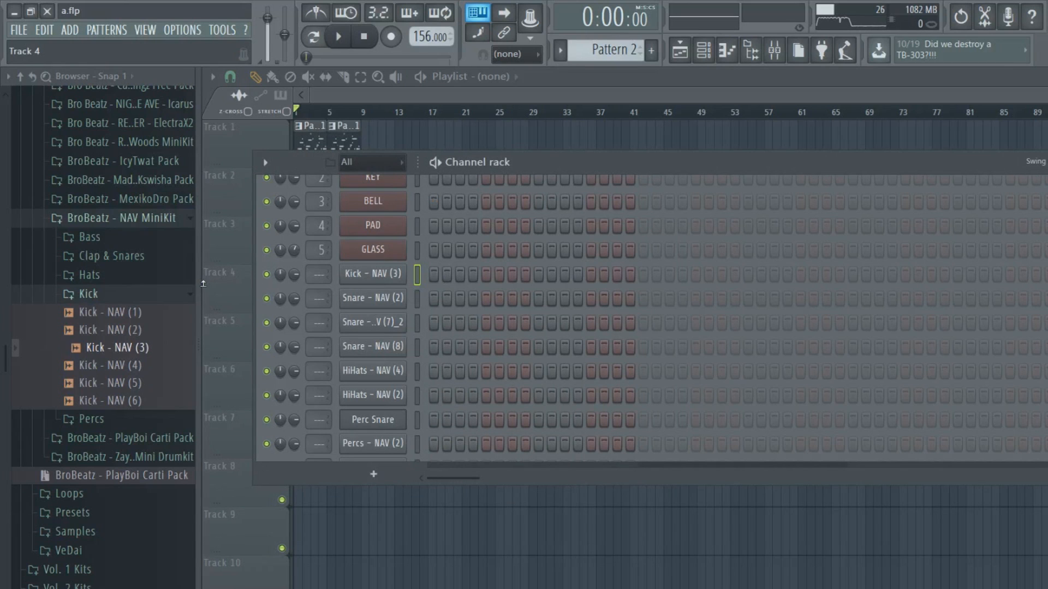
Audition the 808 samples in the Bass folder against the playing melody and add 808 - NAV (2) as a channel above the kick.
click(108, 238)
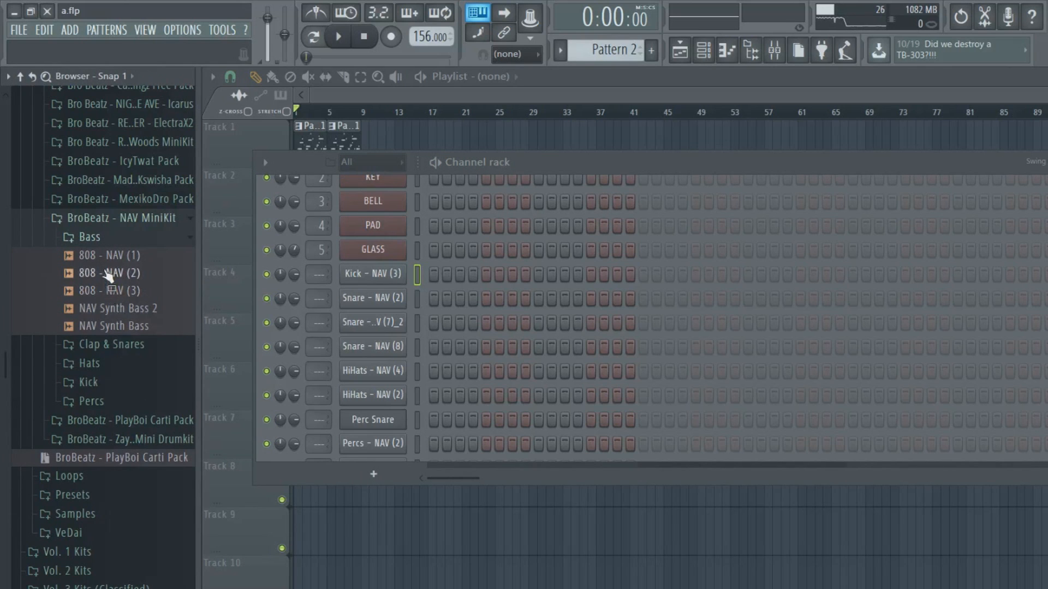
click(338, 37)
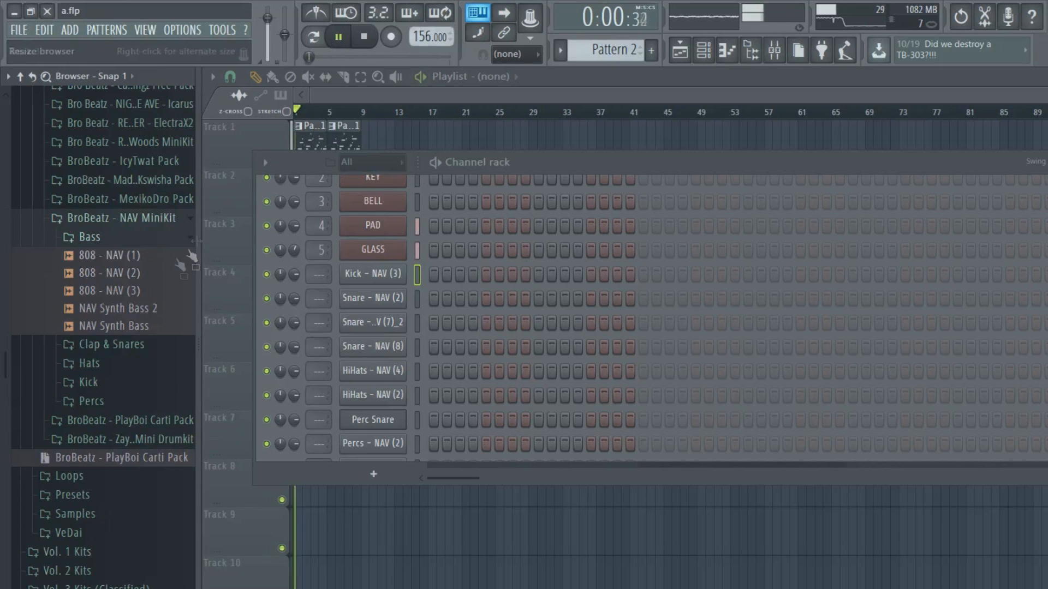
click(134, 289)
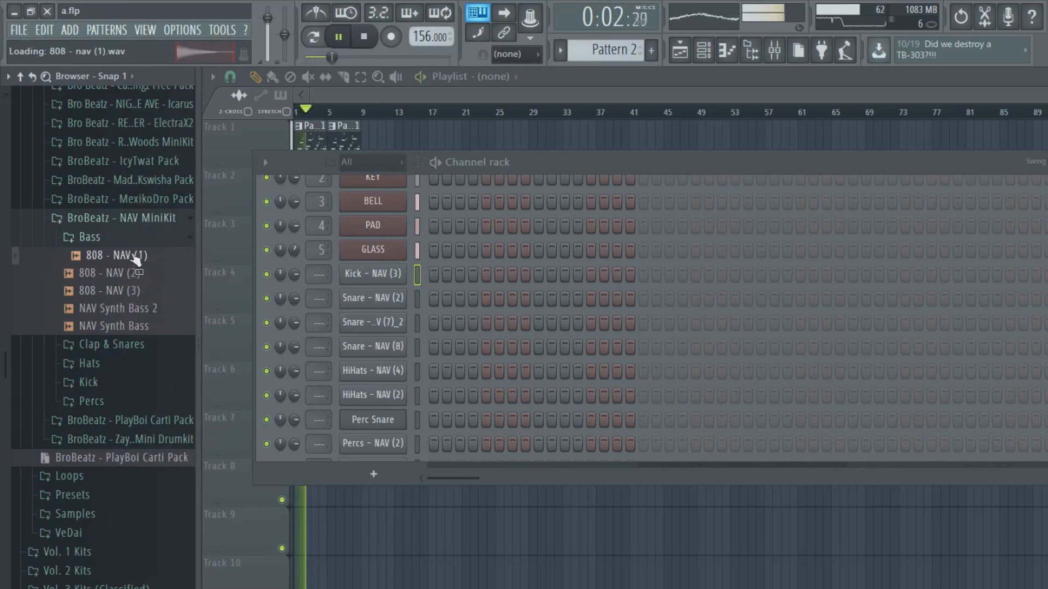
click(141, 292)
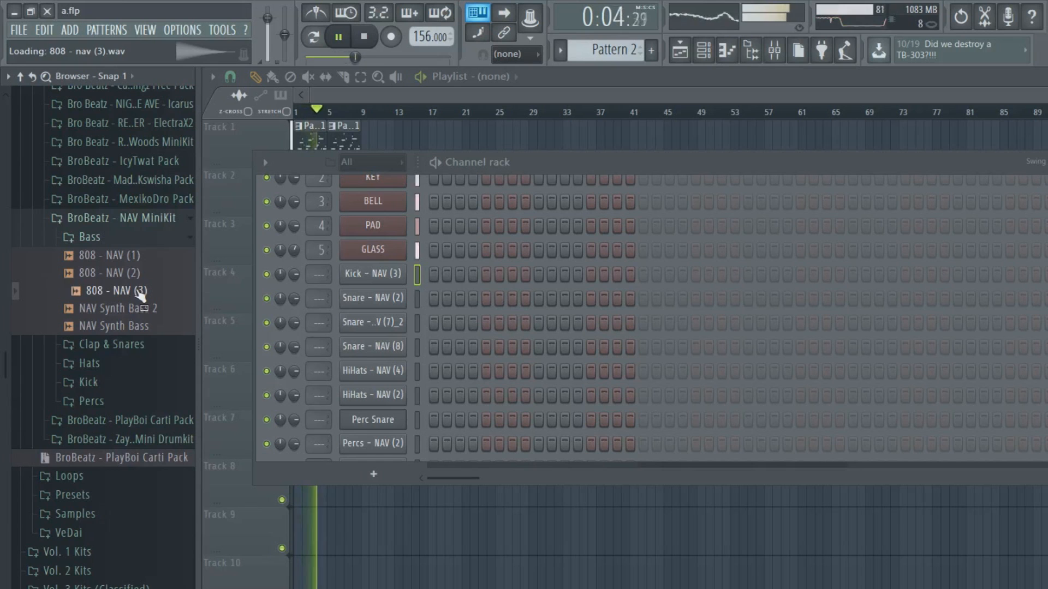
click(139, 275)
key(space)
drag(140, 275, 376, 272)
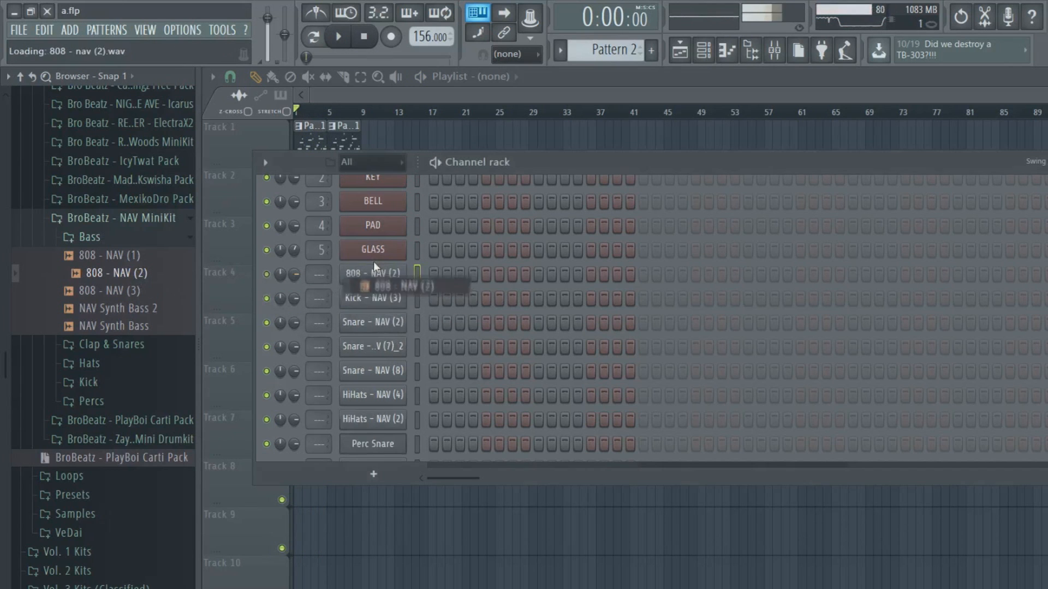
Enable the volume envelope on the 808 - NAV (2) channel with attack, decay, sustain and release at minimum and hold at maximum.
click(376, 273)
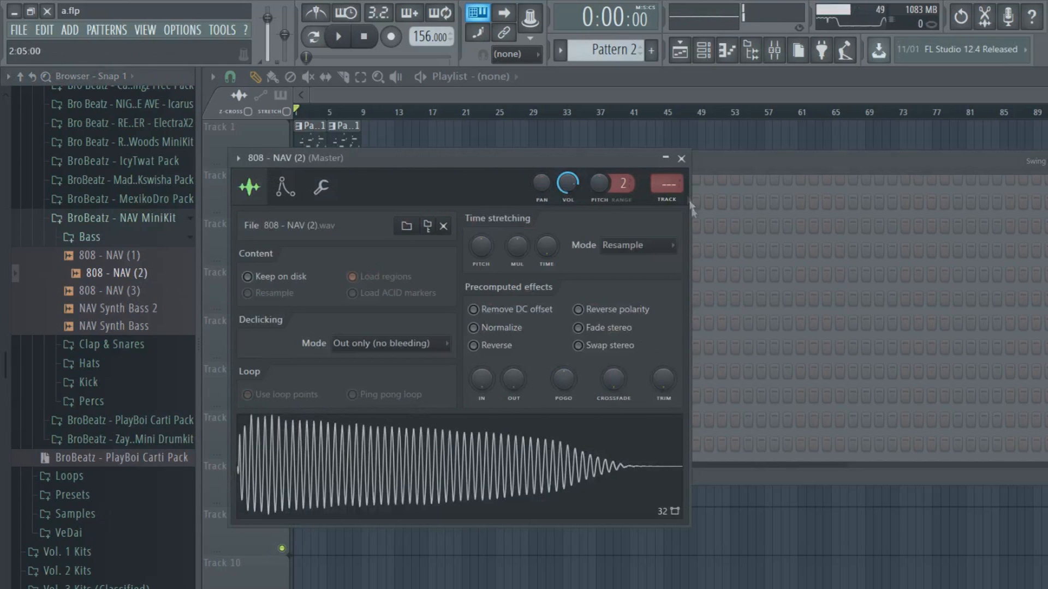
click(321, 188)
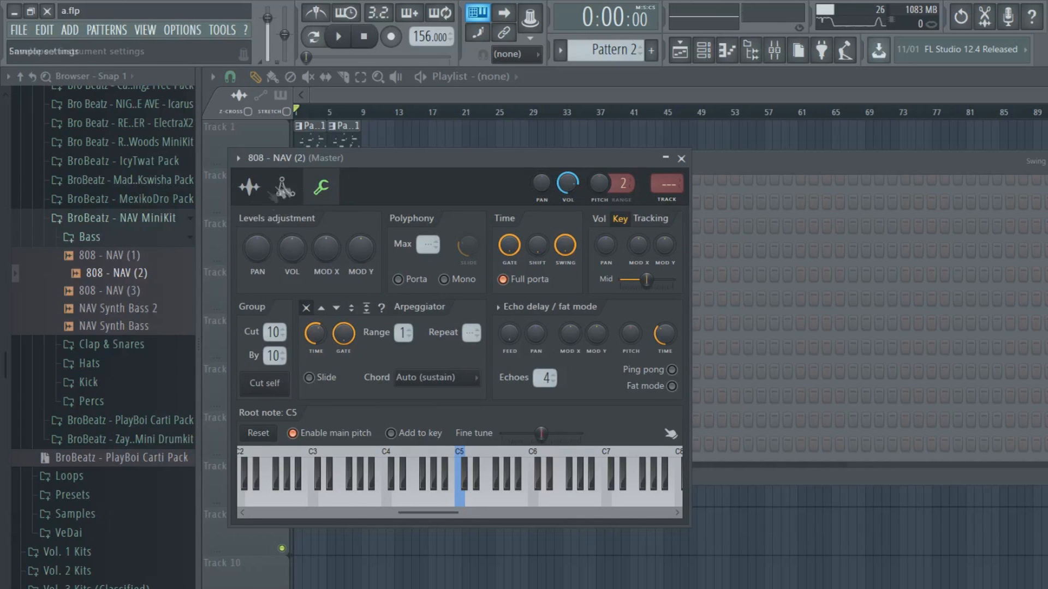
click(290, 197)
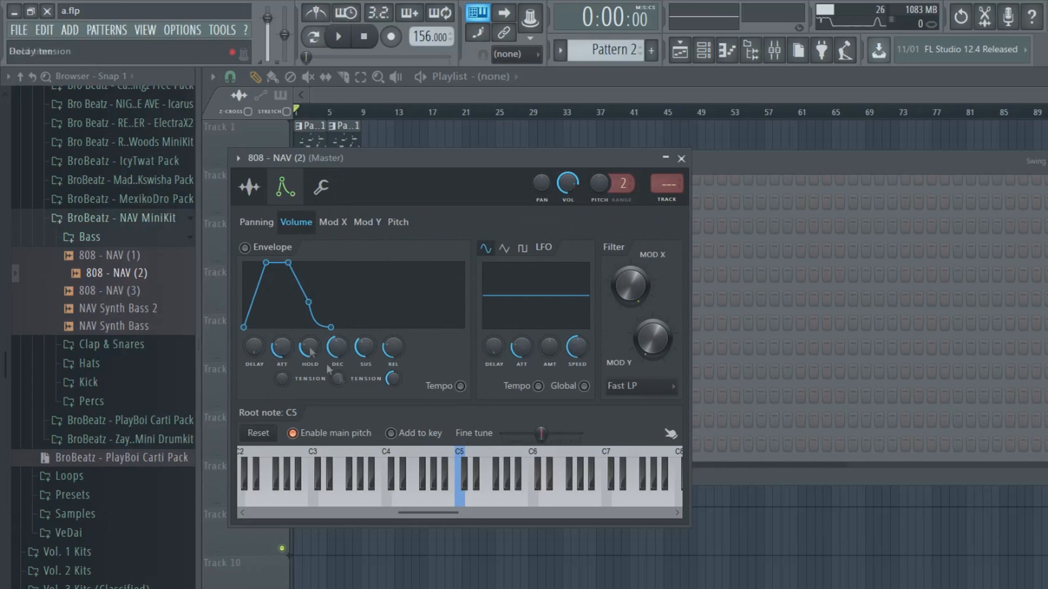
click(245, 249)
drag(285, 350, 312, 389)
drag(338, 346, 338, 385)
drag(360, 340, 360, 378)
drag(393, 346, 393, 385)
drag(310, 352, 309, 330)
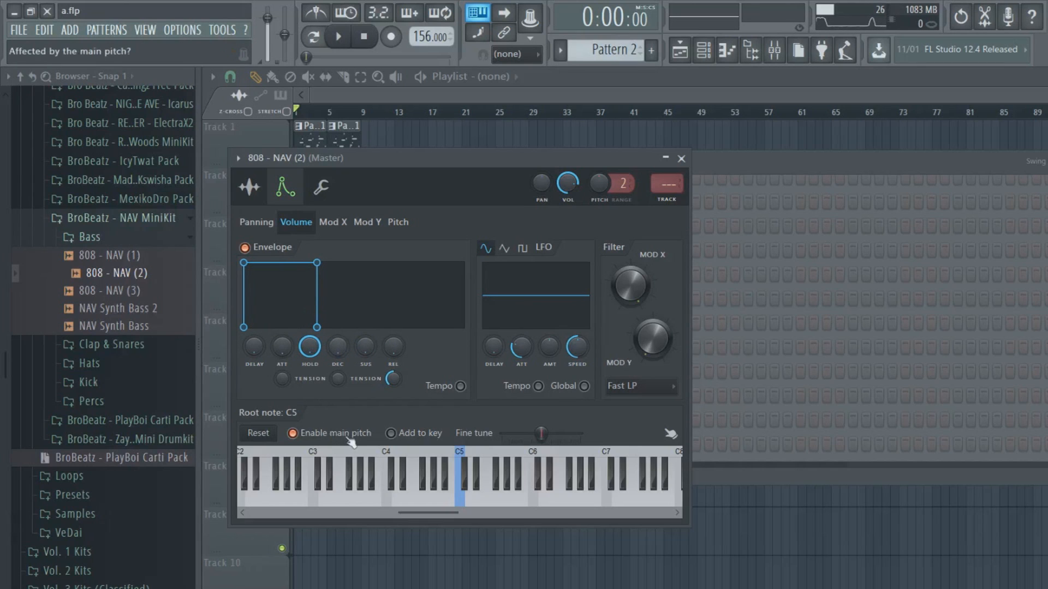
click(681, 159)
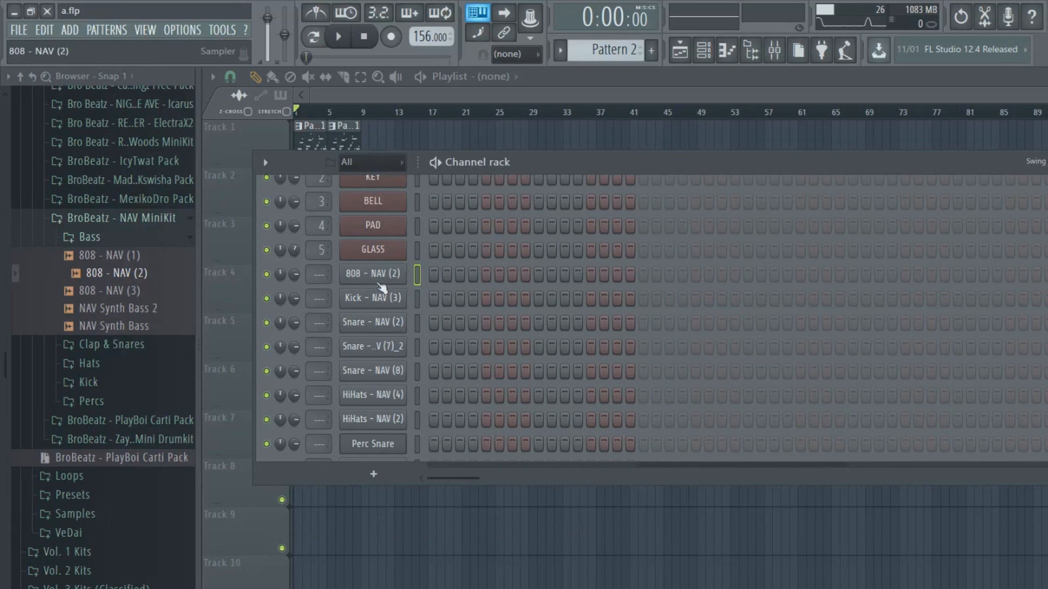
Play test notes on the 808 channel and audition the NAV Synth Bass 2 and NAV Synth Bass samples.
key(t)
key(t)
key(t)
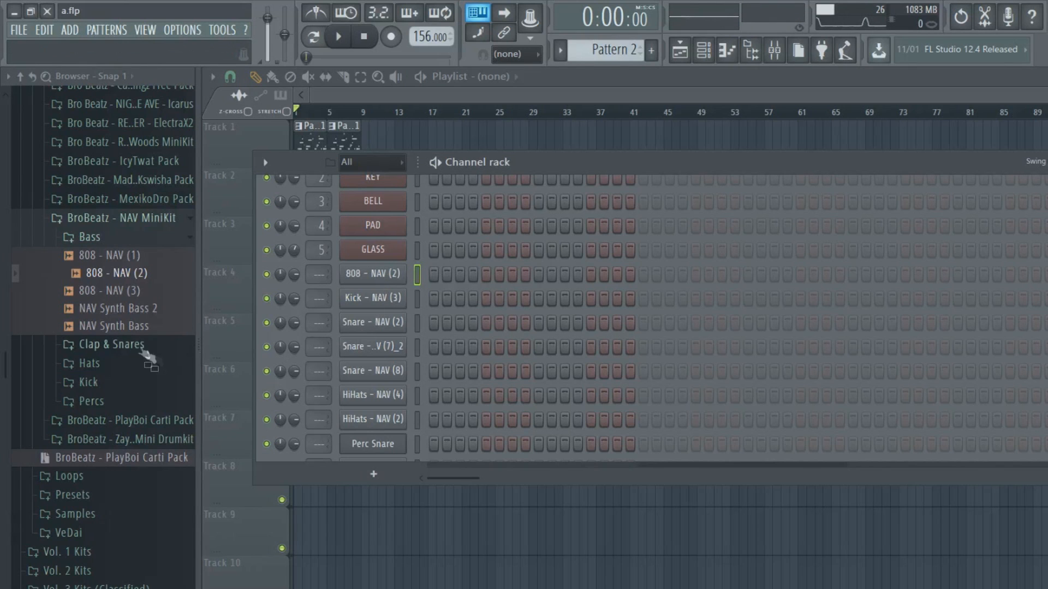
click(144, 309)
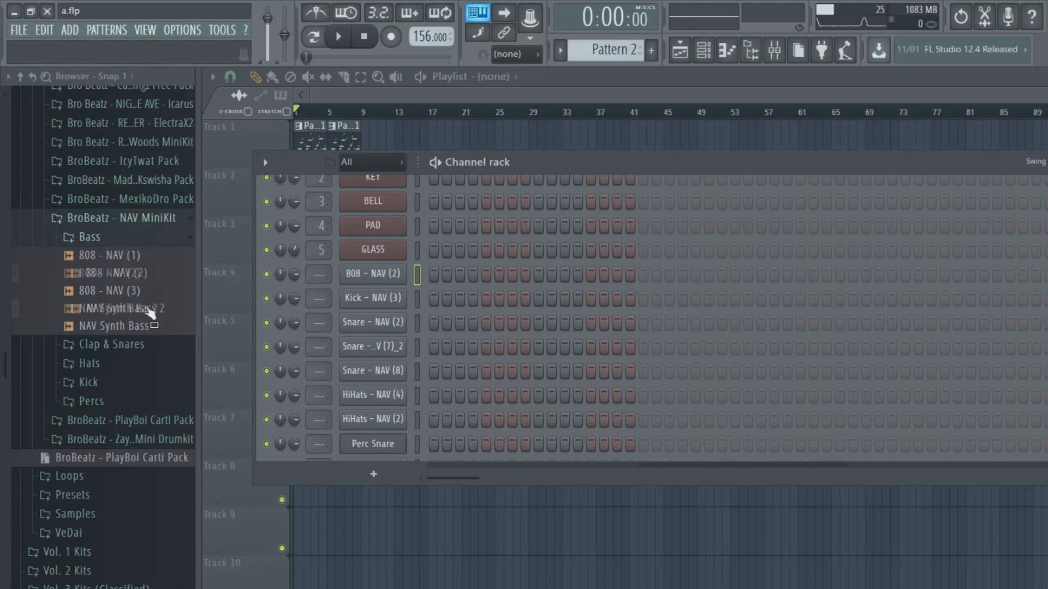
click(147, 328)
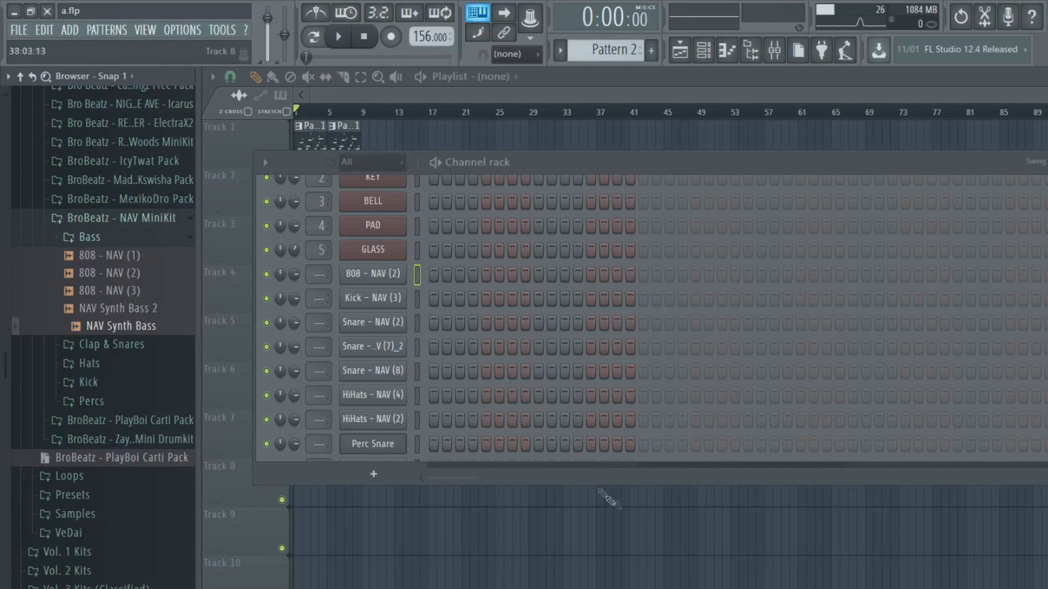
Enlarge the channel rack, show the mixer, and assign the 808 channel to mixer track 8 and the kick to track 10.
drag(616, 485, 604, 564)
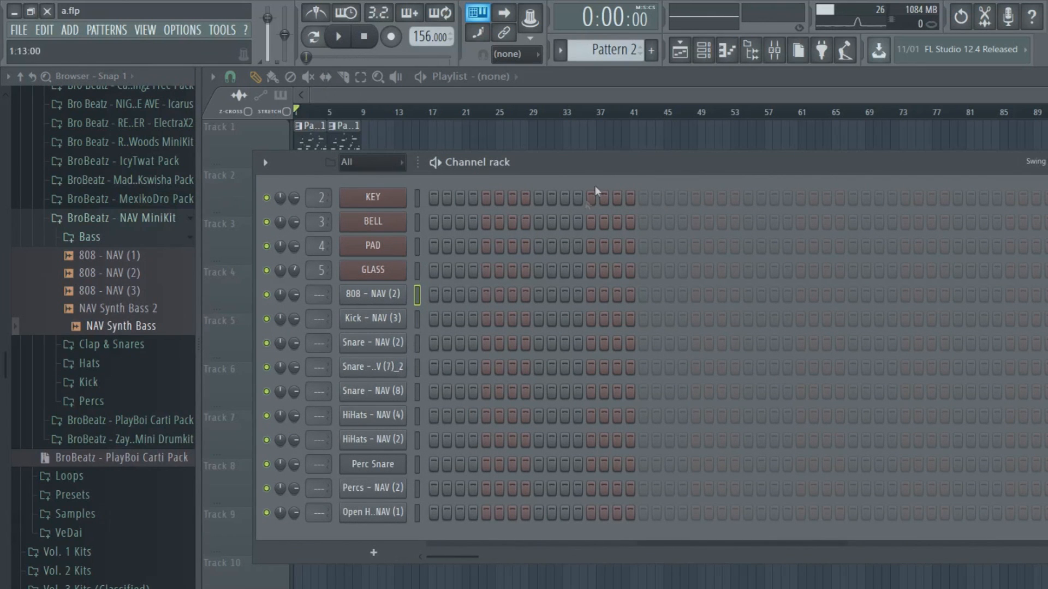
click(775, 50)
scroll(322, 295, up, 7)
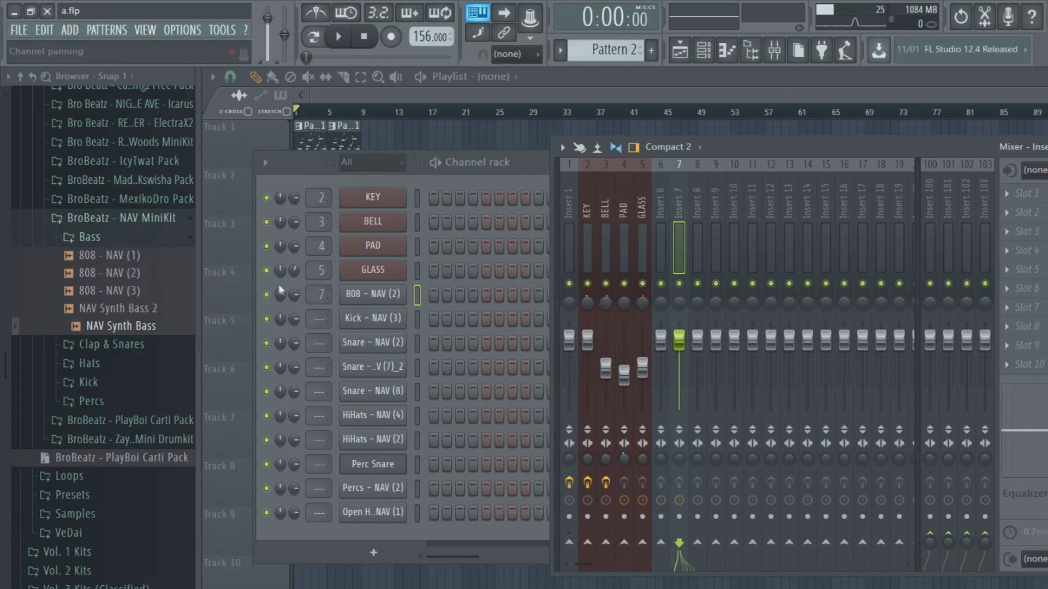
scroll(322, 295, up, 1)
scroll(321, 320, up, 10)
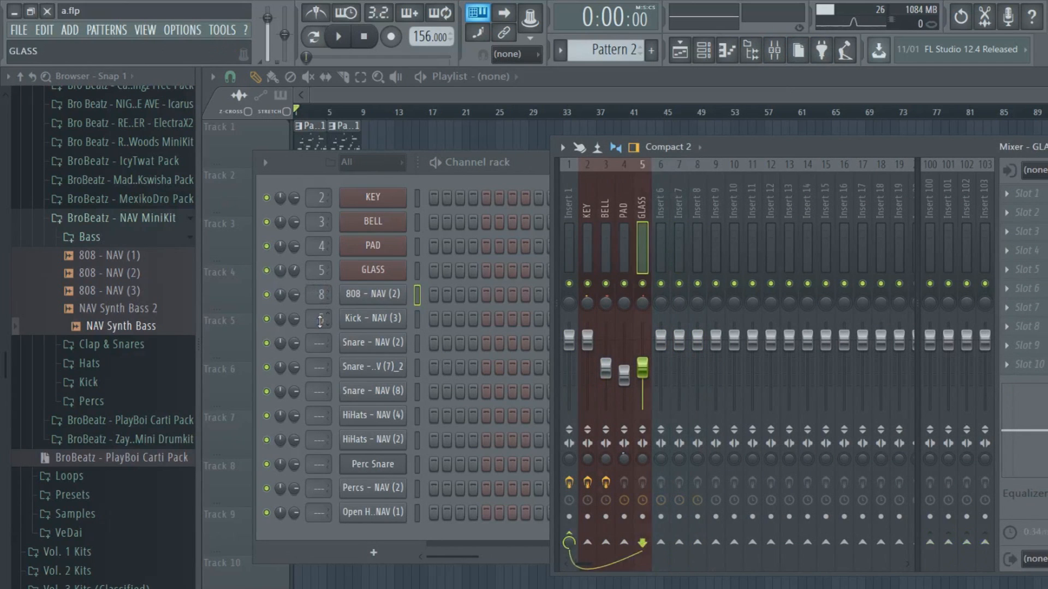
Create two unnamed mixer groups, one for Inserts 9 and 10 and one for Inserts 7 and 8.
drag(716, 232, 729, 234)
right_click(718, 239)
click(735, 388)
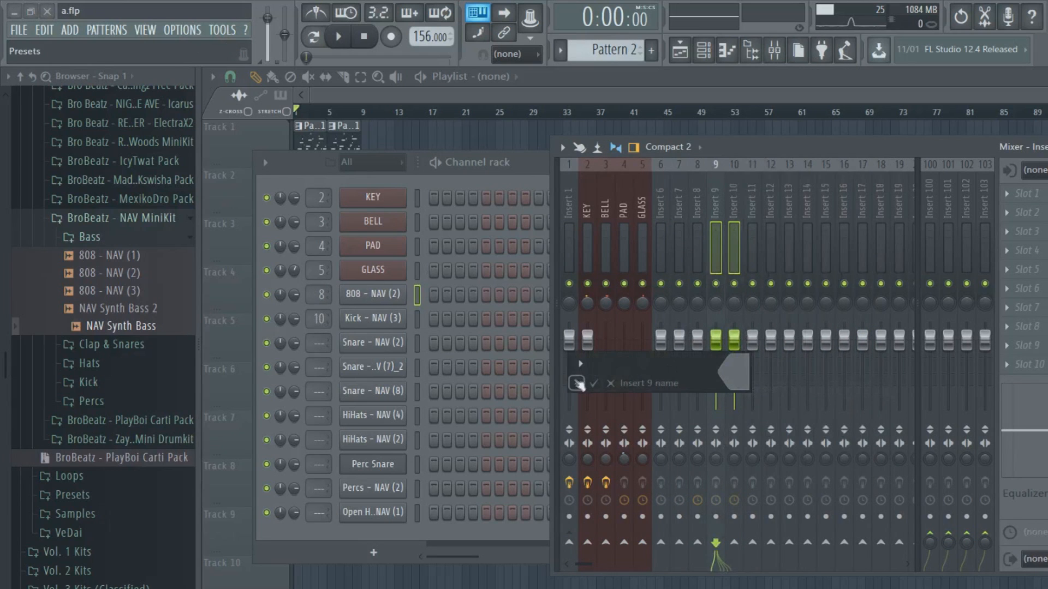
click(595, 383)
drag(679, 240, 686, 243)
right_click(685, 243)
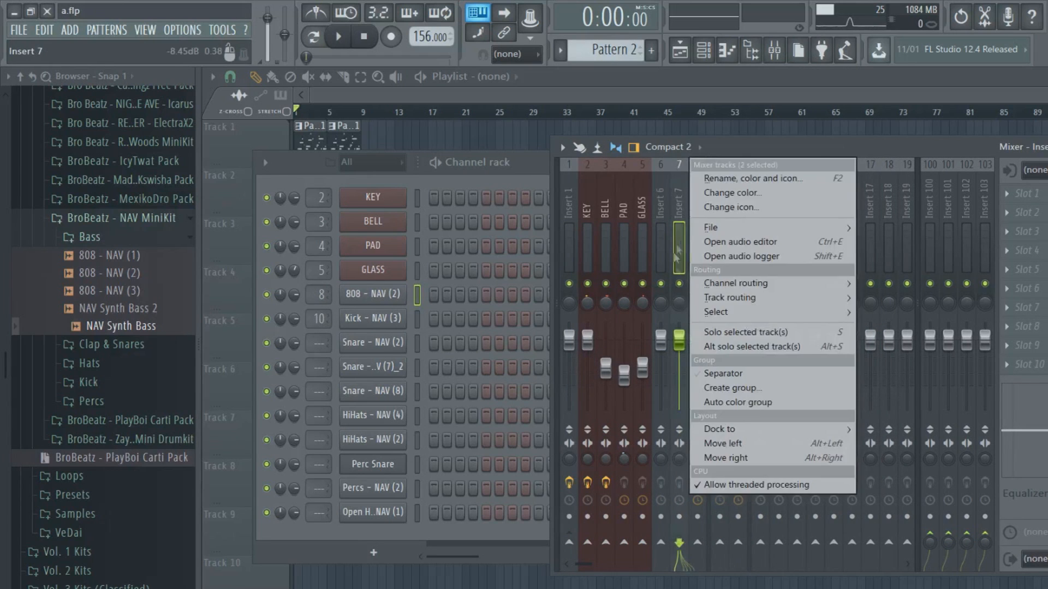
click(715, 389)
click(565, 384)
Route Insert 8 to Insert 7 only and Insert 10 to Insert 9 only.
right_click(688, 243)
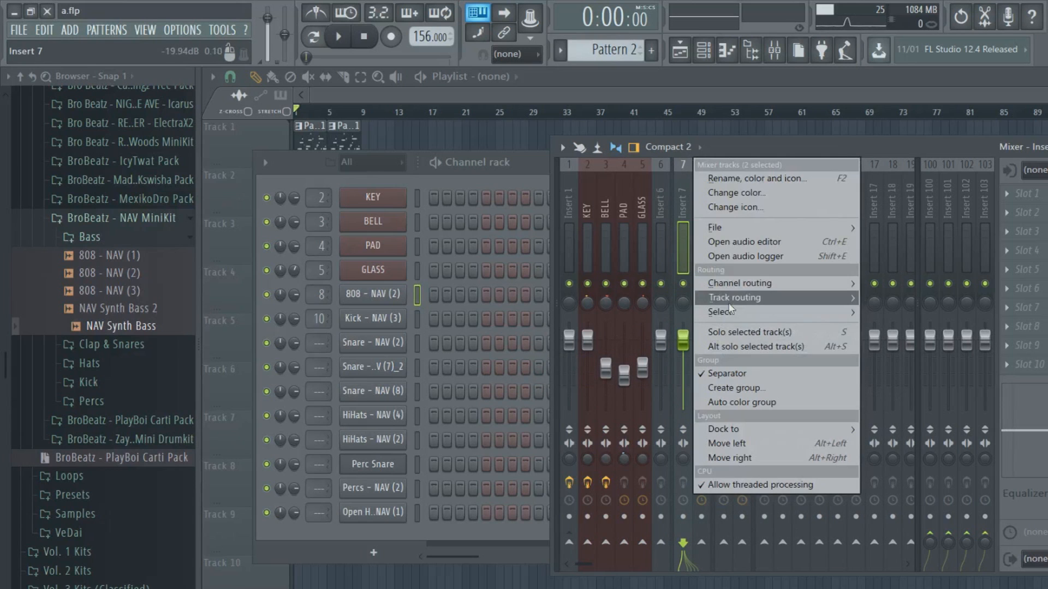
mouse_move(731, 297)
click(863, 306)
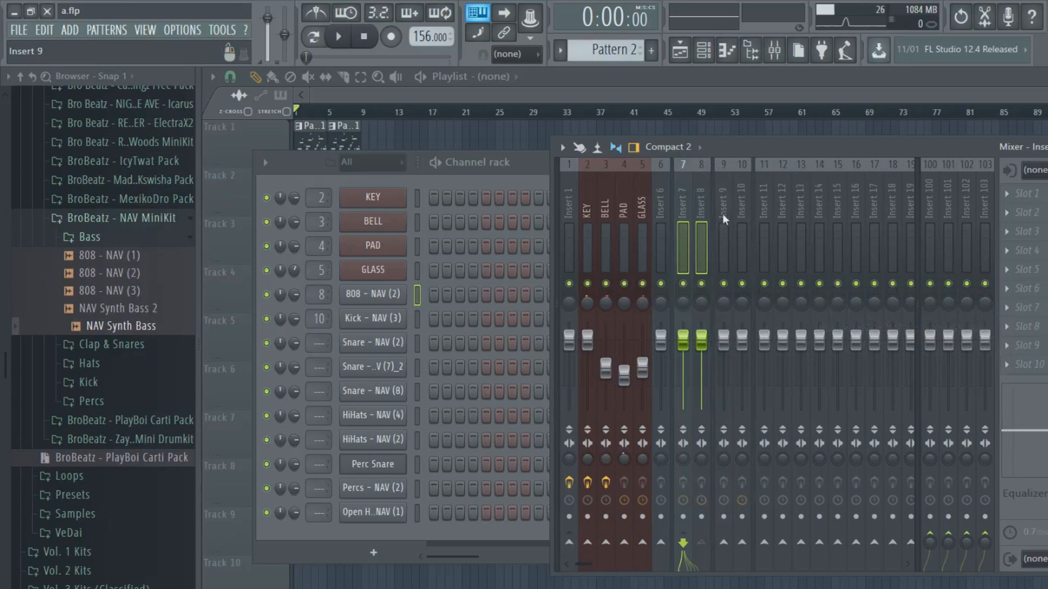
right_click(723, 219)
mouse_move(769, 298)
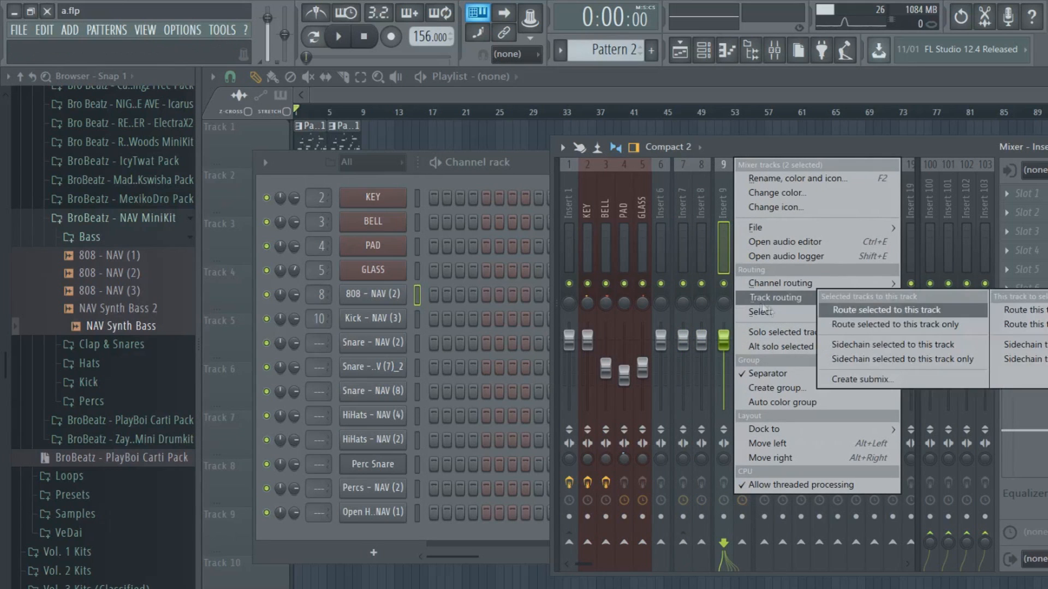
click(895, 324)
Select the channels from Snare - NAV (2) to Open Hat -NAV (1) and route them to consecutive mixer tracks starting at 12.
drag(421, 351, 423, 514)
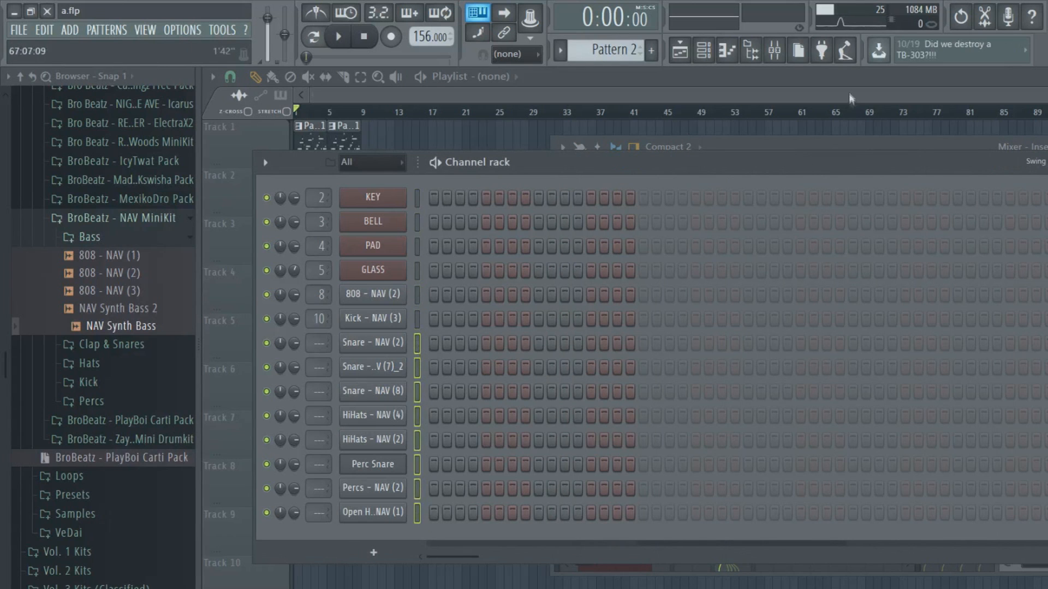
click(838, 165)
right_click(785, 240)
mouse_move(873, 284)
click(911, 293)
Create an unnamed mixer group from tracks 11 to 19.
drag(763, 238, 903, 228)
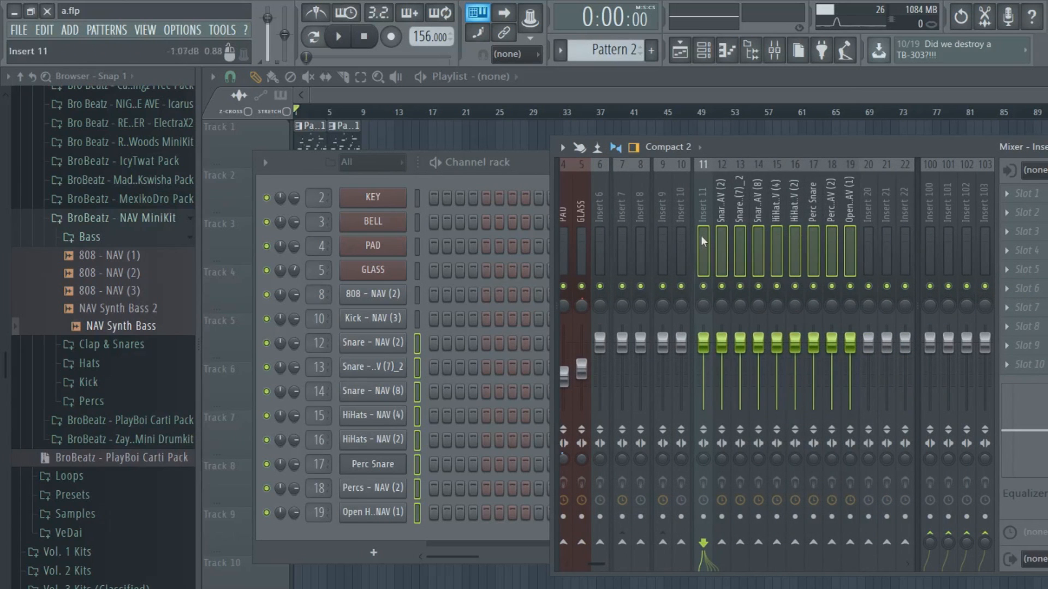
right_click(700, 234)
click(762, 389)
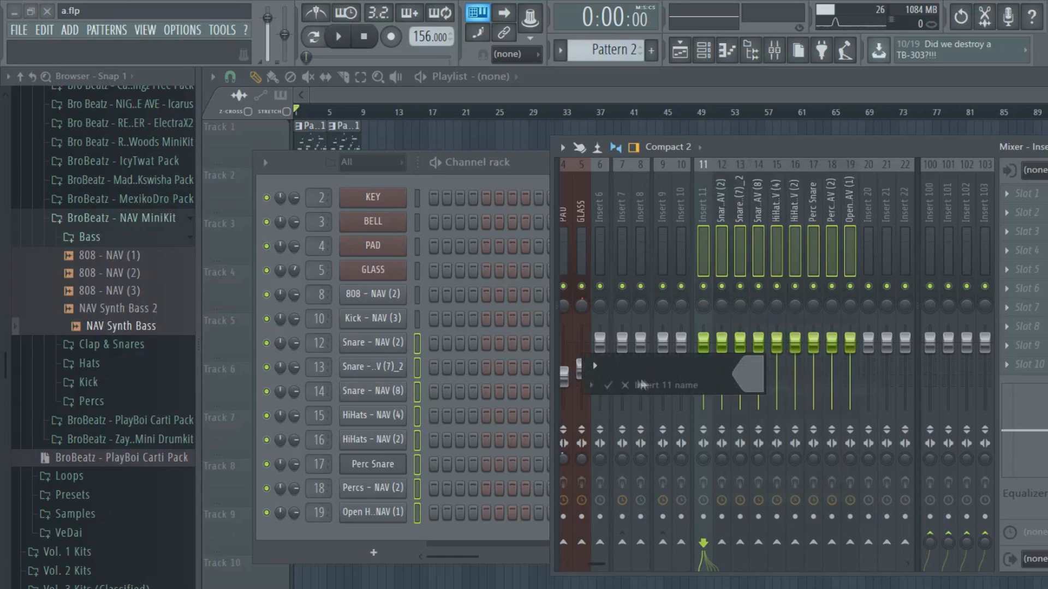
click(614, 385)
Route the grouped drum tracks 12 to 19 to Insert 11 only.
right_click(710, 247)
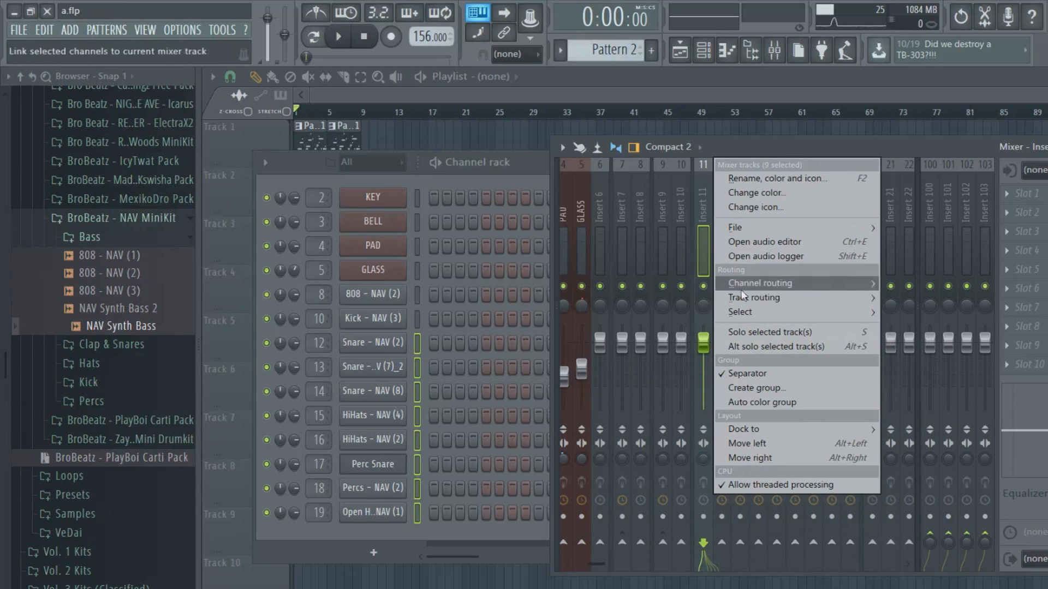
mouse_move(758, 298)
click(871, 324)
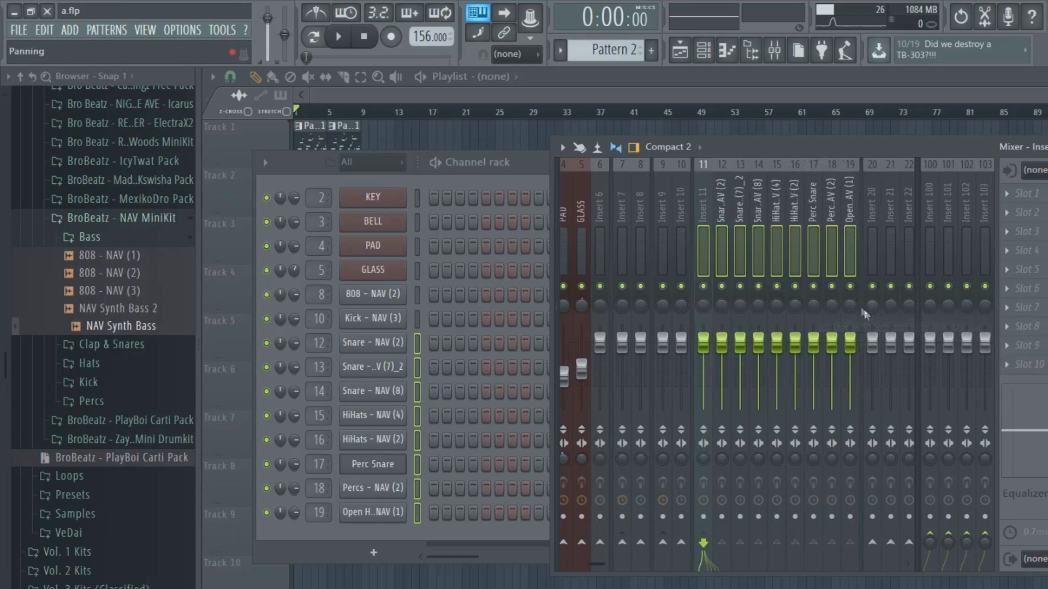
Sequence Snare - NAV (2) and Snare - NAV (7)_2 together on steps 9, 25, 41 and 57 of Pattern 2.
key(F9)
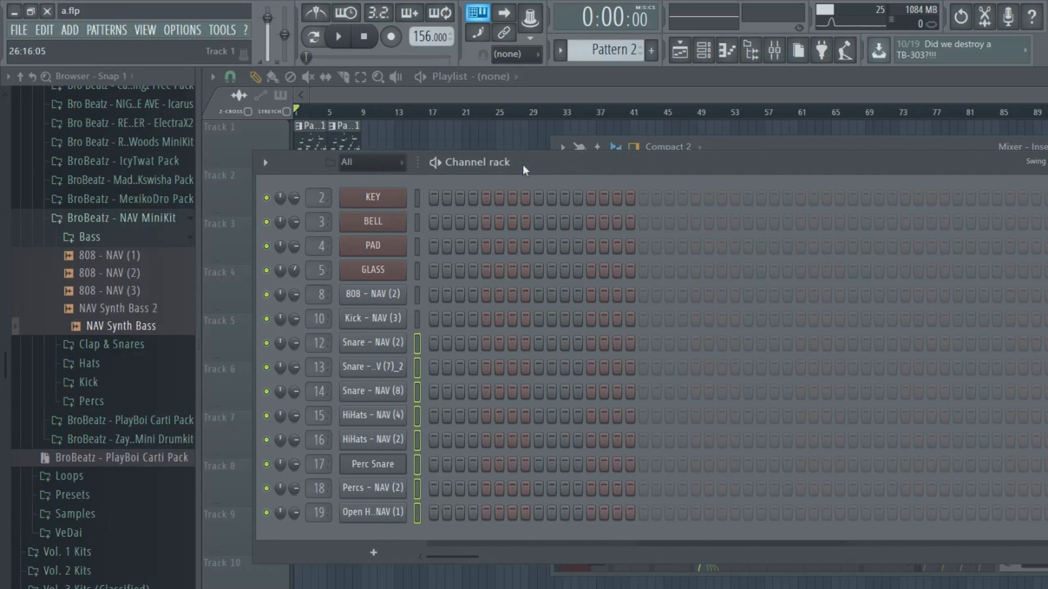
key(F6)
click(704, 51)
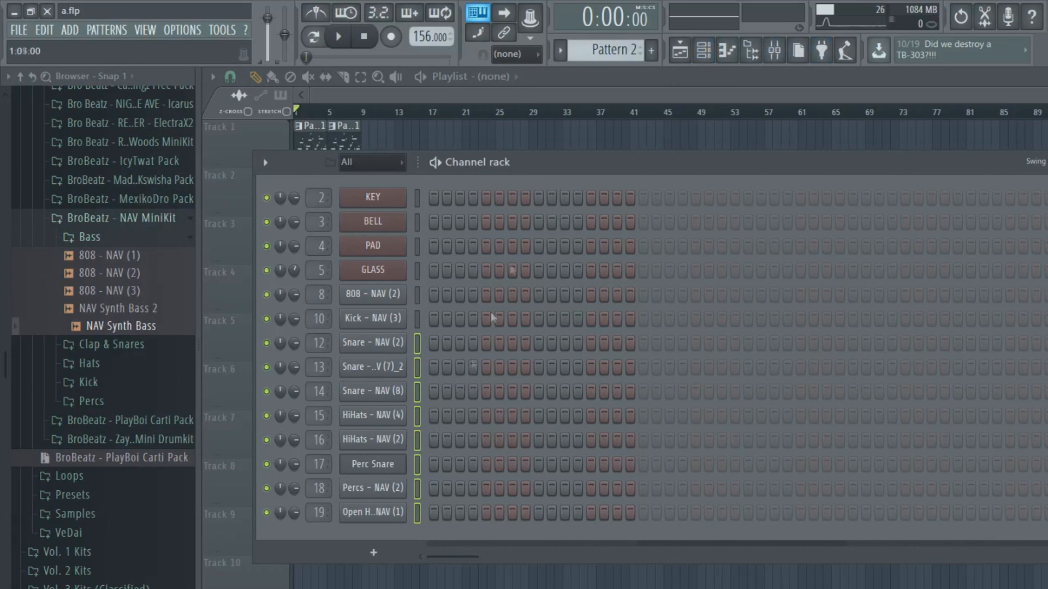
click(417, 345)
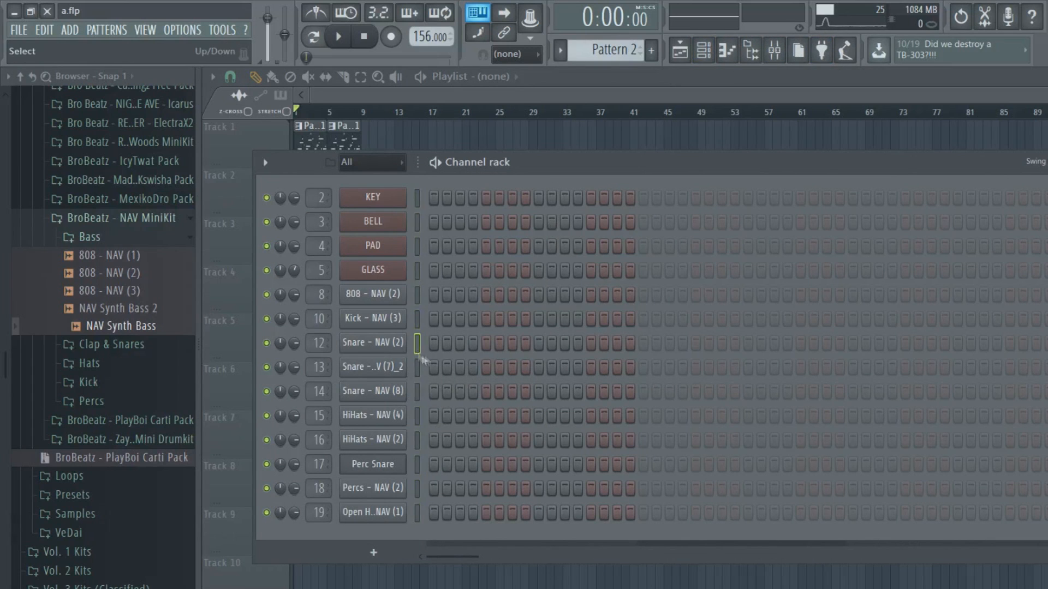
click(537, 346)
click(538, 368)
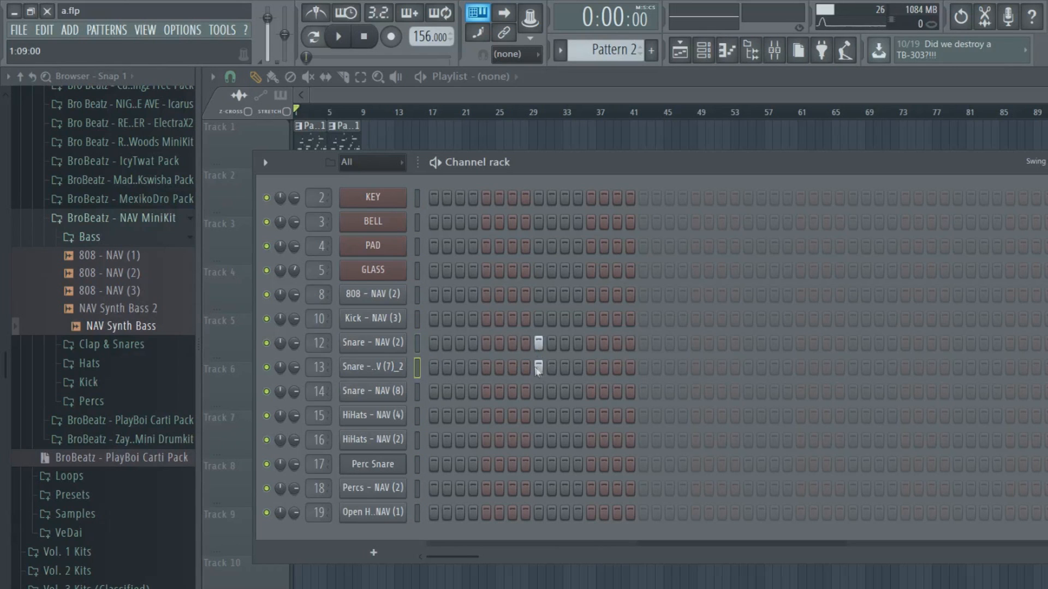
click(747, 344)
click(747, 368)
drag(472, 555, 1039, 558)
click(813, 344)
click(814, 367)
click(1018, 343)
click(1019, 367)
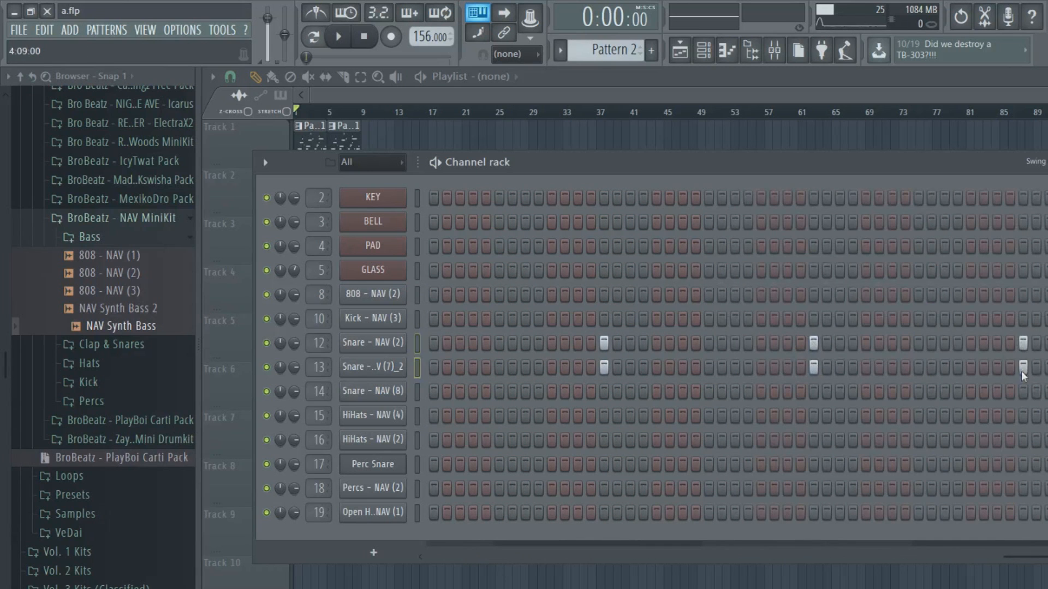
drag(1024, 556, 438, 530)
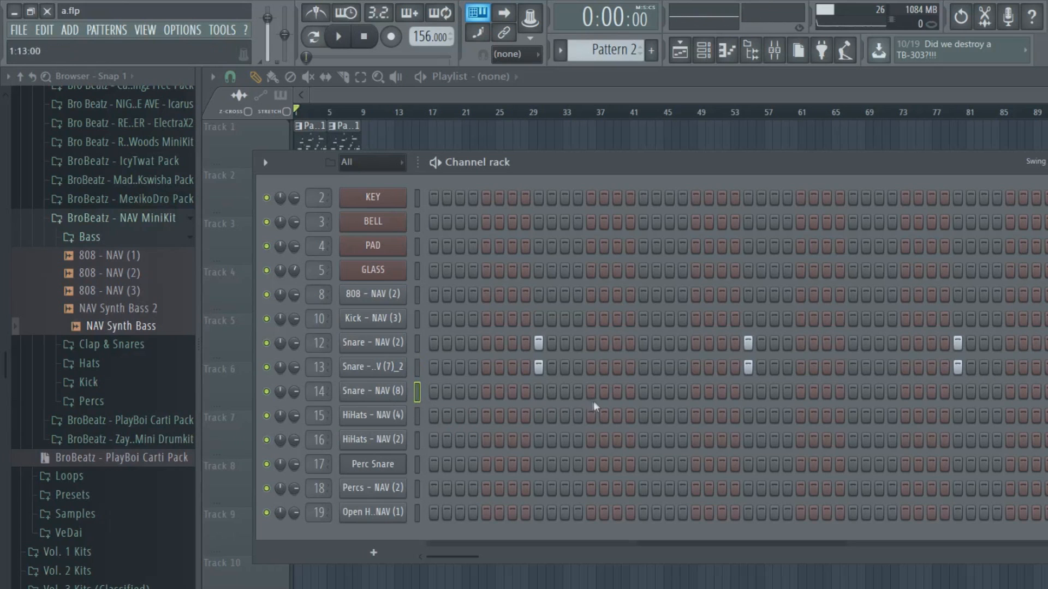
Audition Snare - NAV (8) and sequence its hits on steps 15, 19, 47 and 51.
click(373, 391)
scroll(535, 400, down, 4)
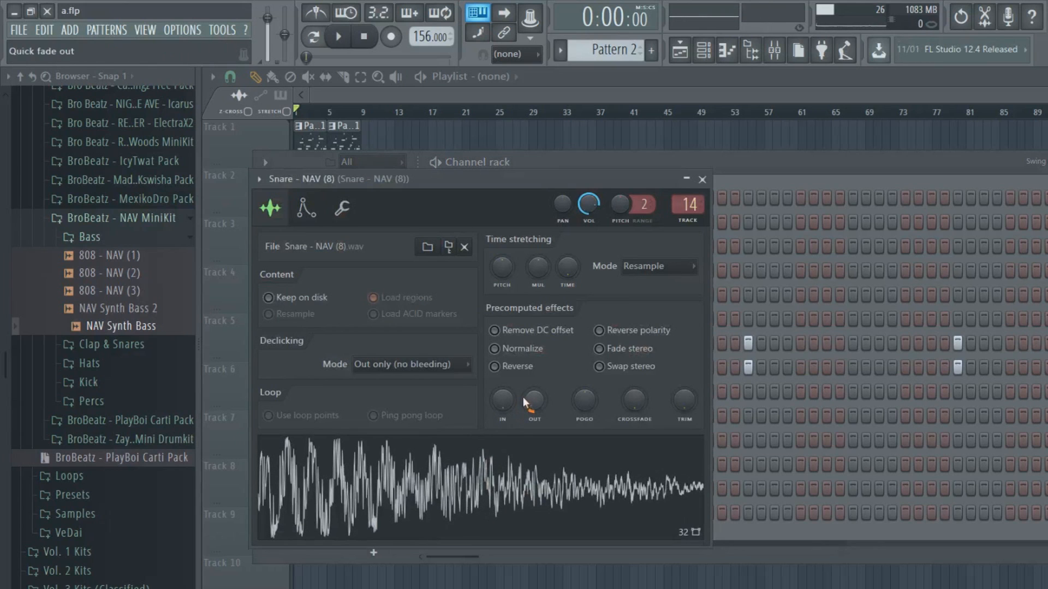
key(5)
key(w)
key(r)
click(702, 179)
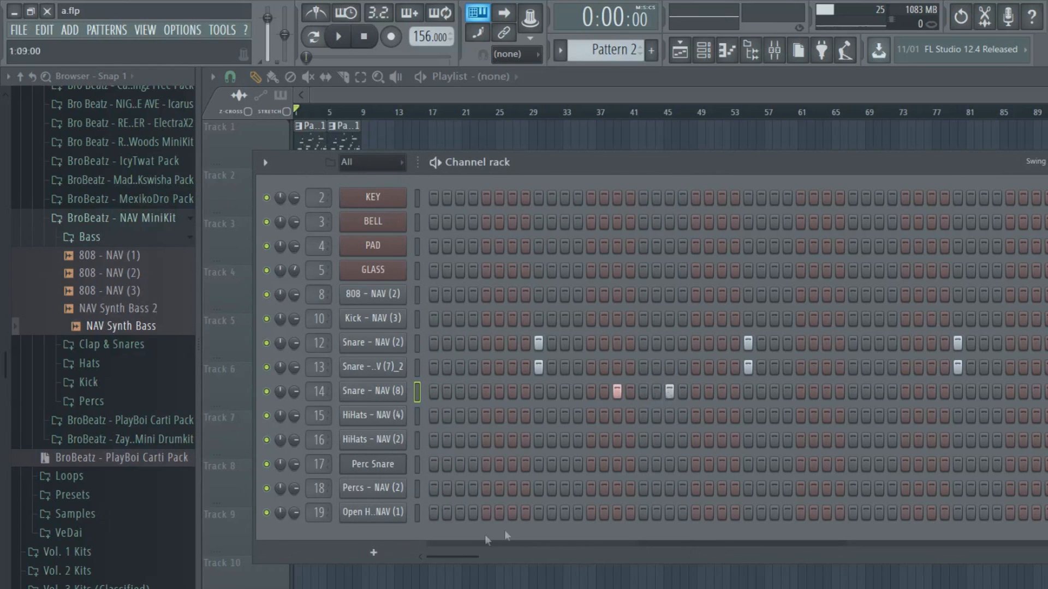
drag(465, 562, 939, 559)
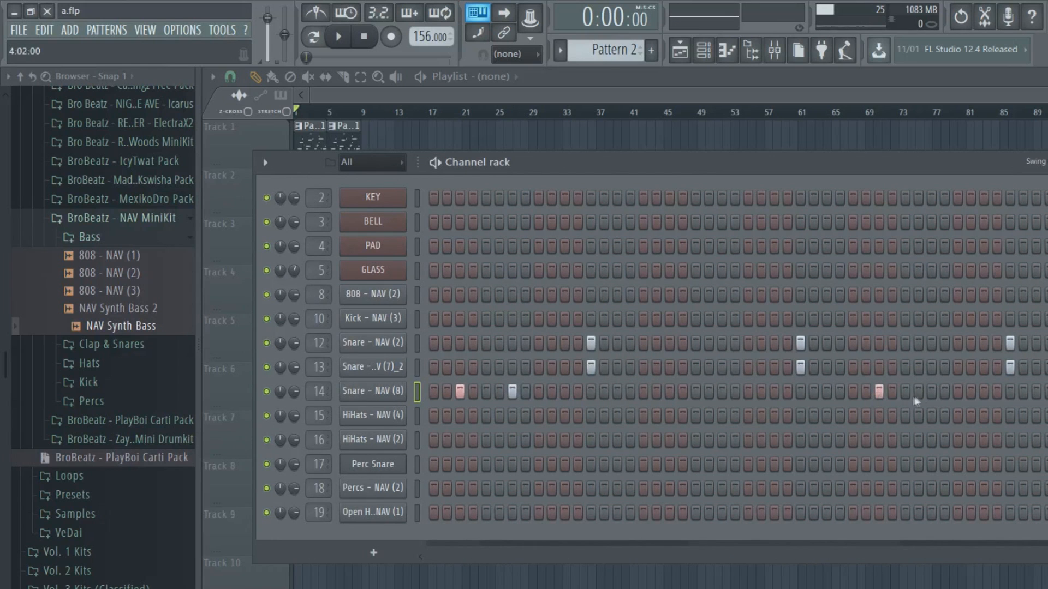
Place Pattern 2 clips on playlist Track 2 at bars 1 and 5, beneath the melody clips.
click(479, 139)
drag(491, 140, 244, 213)
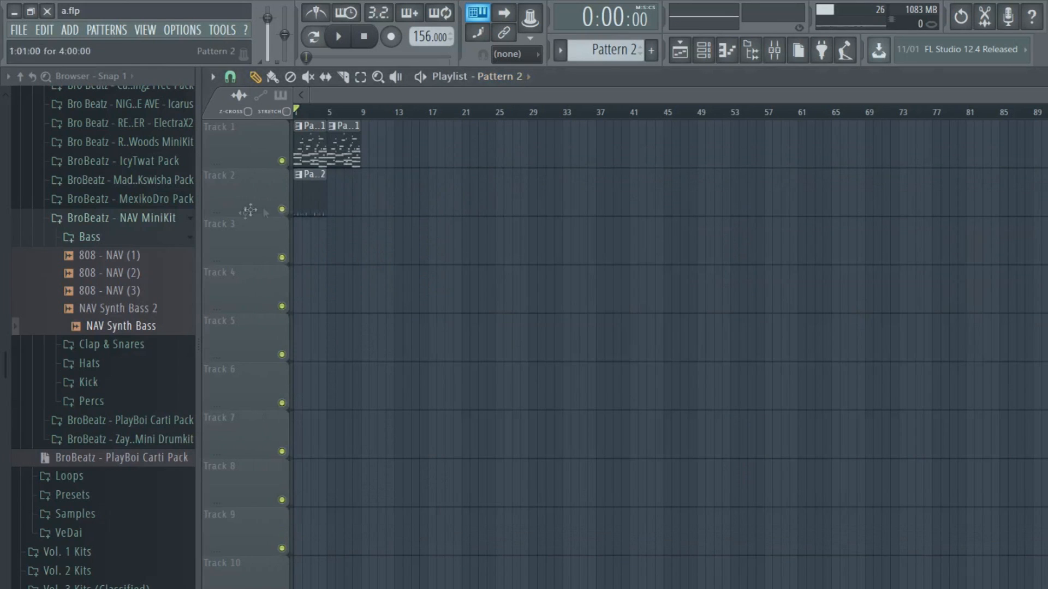
click(358, 201)
right_click(364, 200)
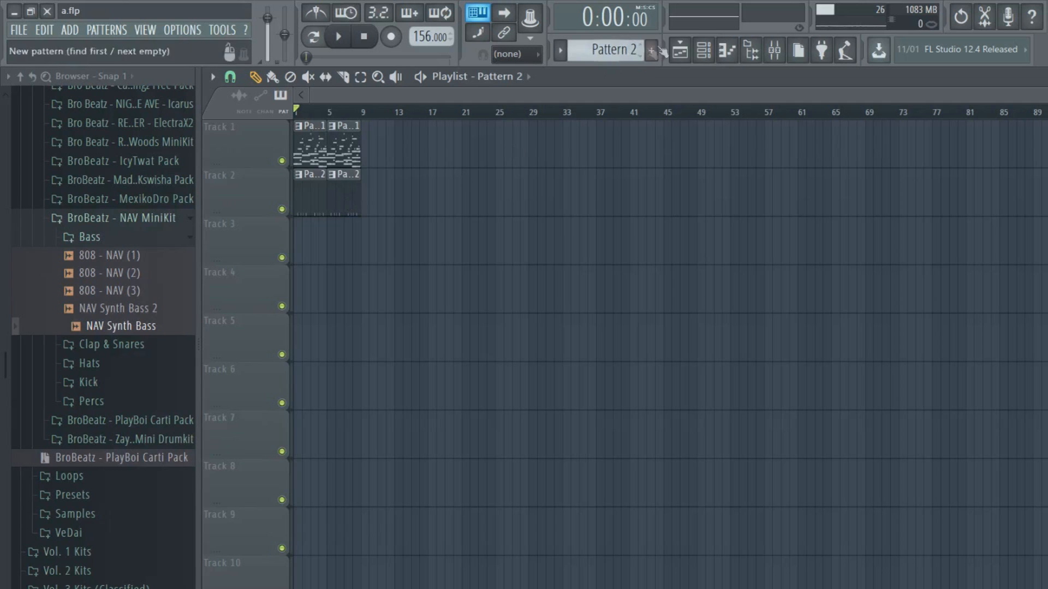
Play the arrangement and add another Snare - NAV (8) hit on step 31.
click(680, 50)
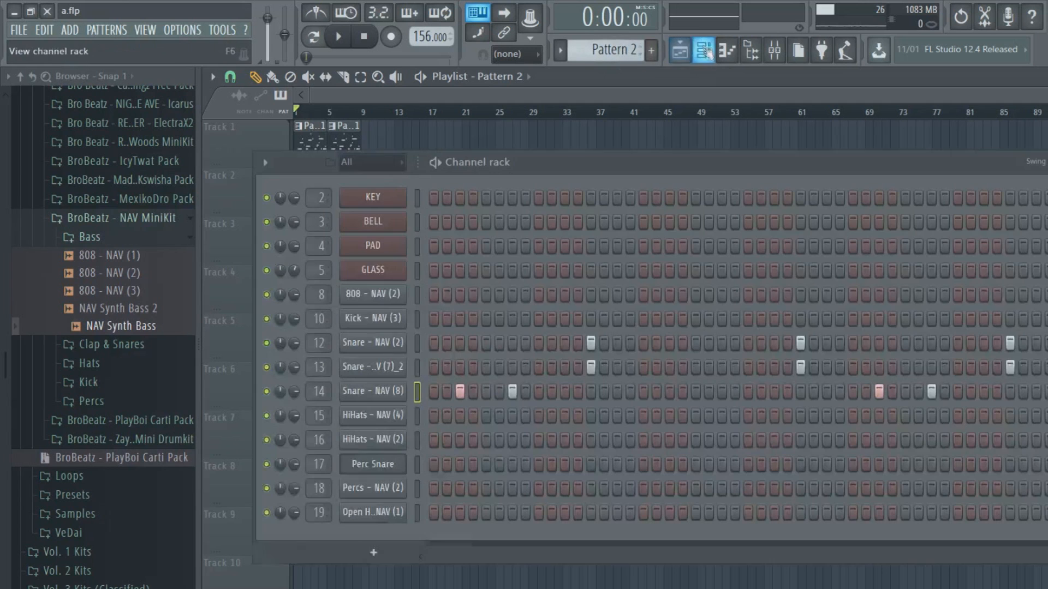
click(339, 38)
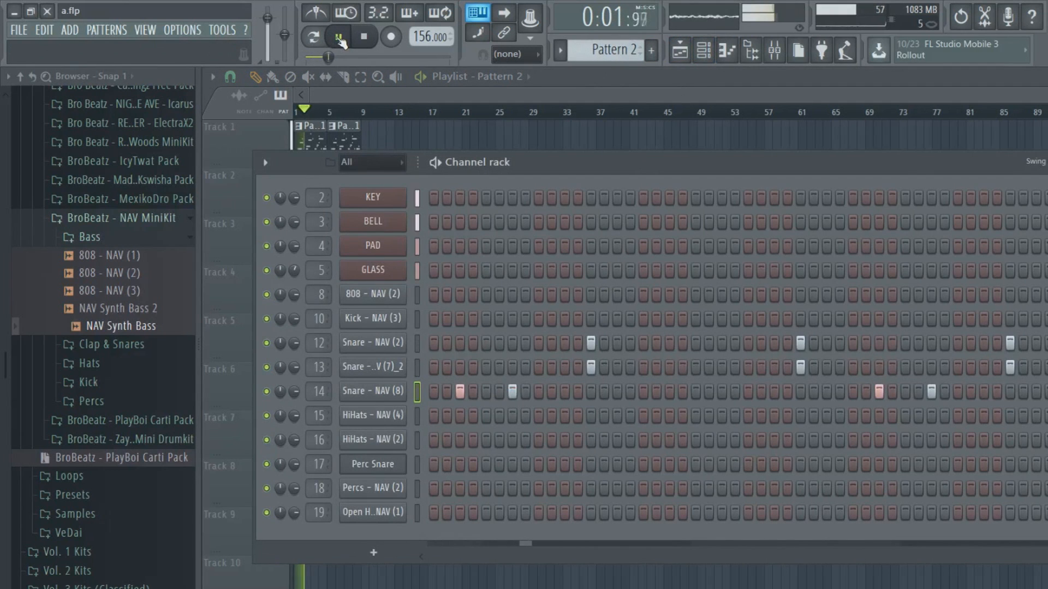
click(670, 391)
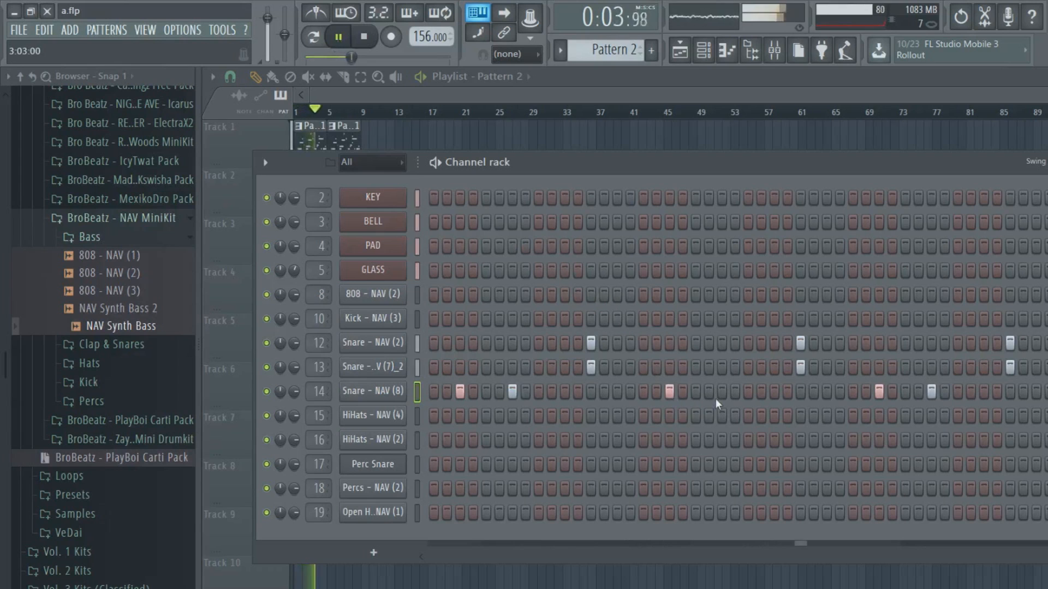
click(365, 40)
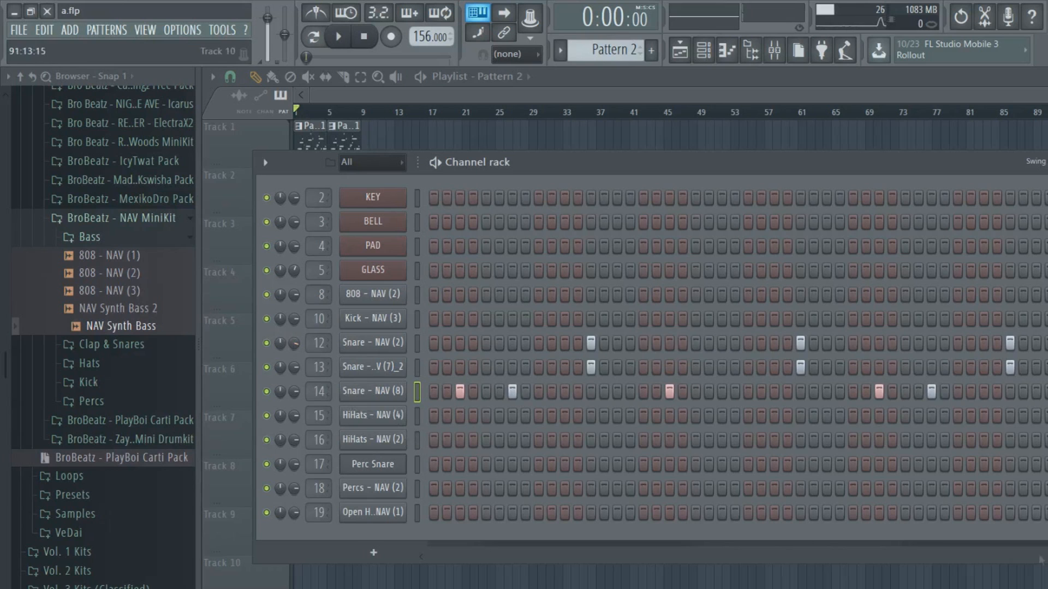
drag(1040, 557, 422, 551)
click(417, 418)
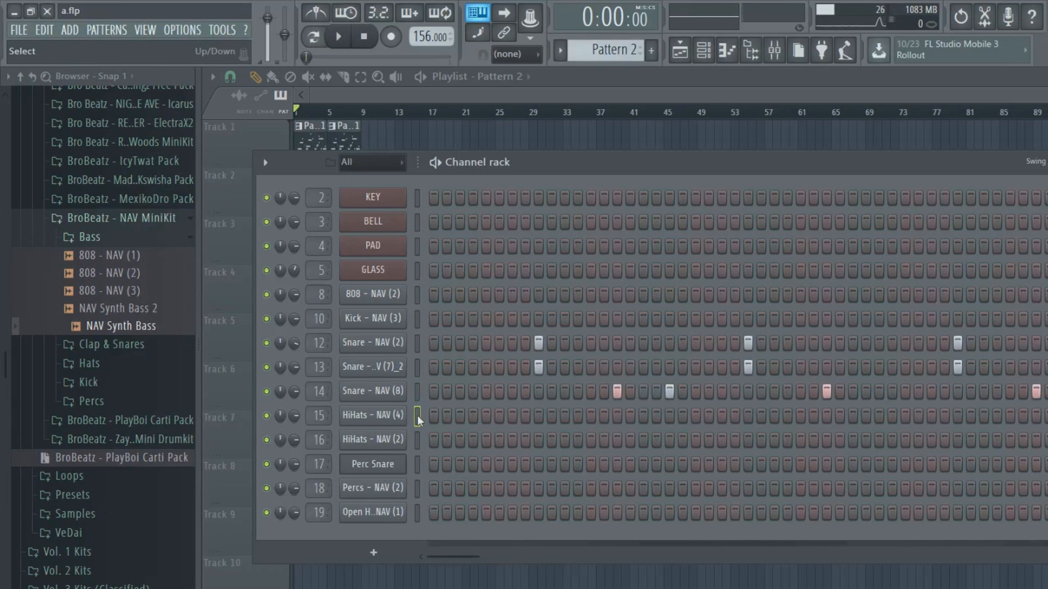
click(399, 443)
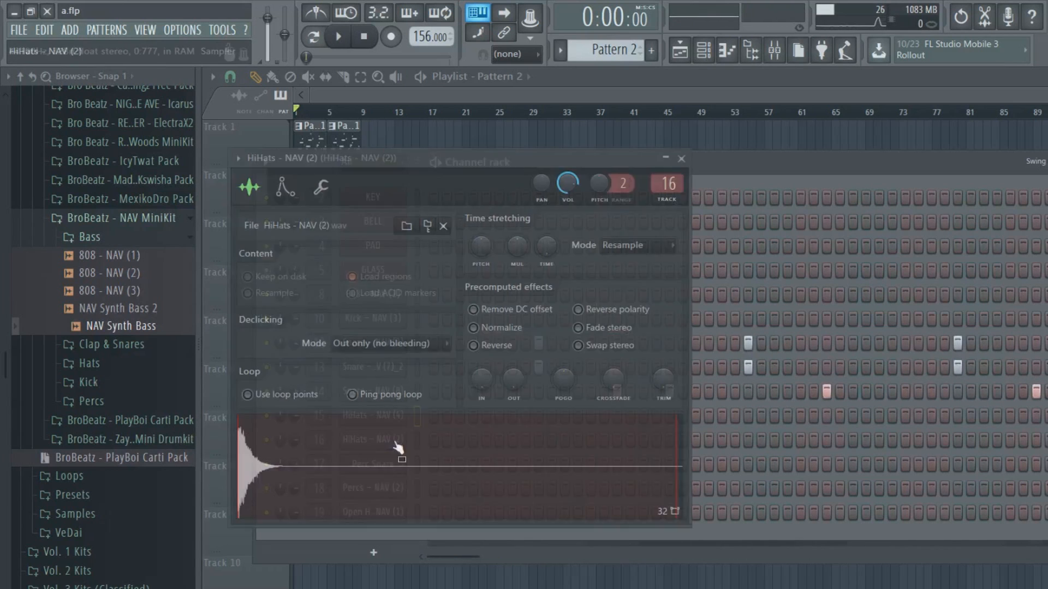
key(alt+c)
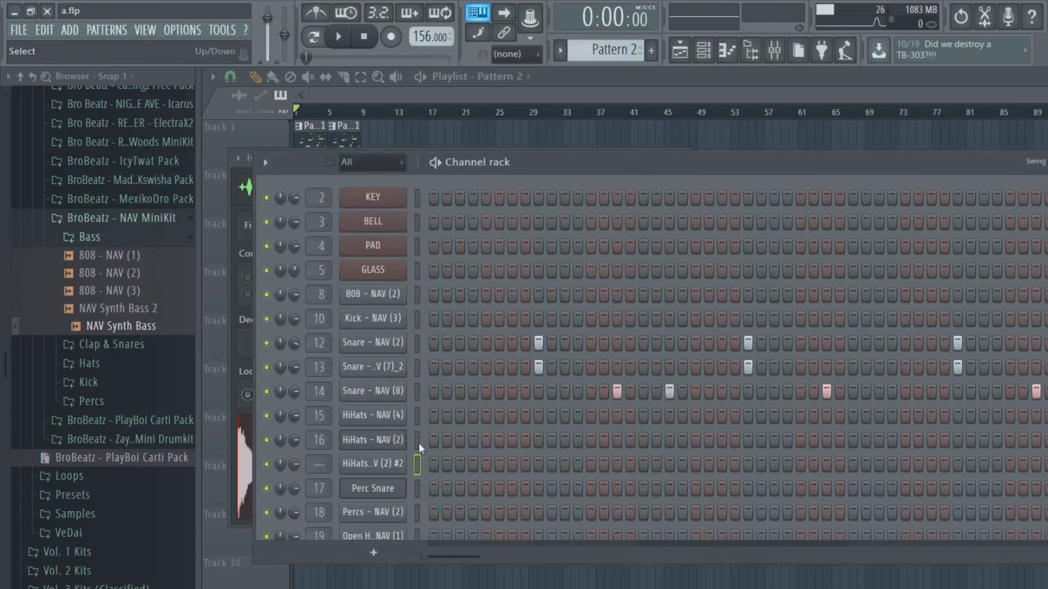
right_click(404, 458)
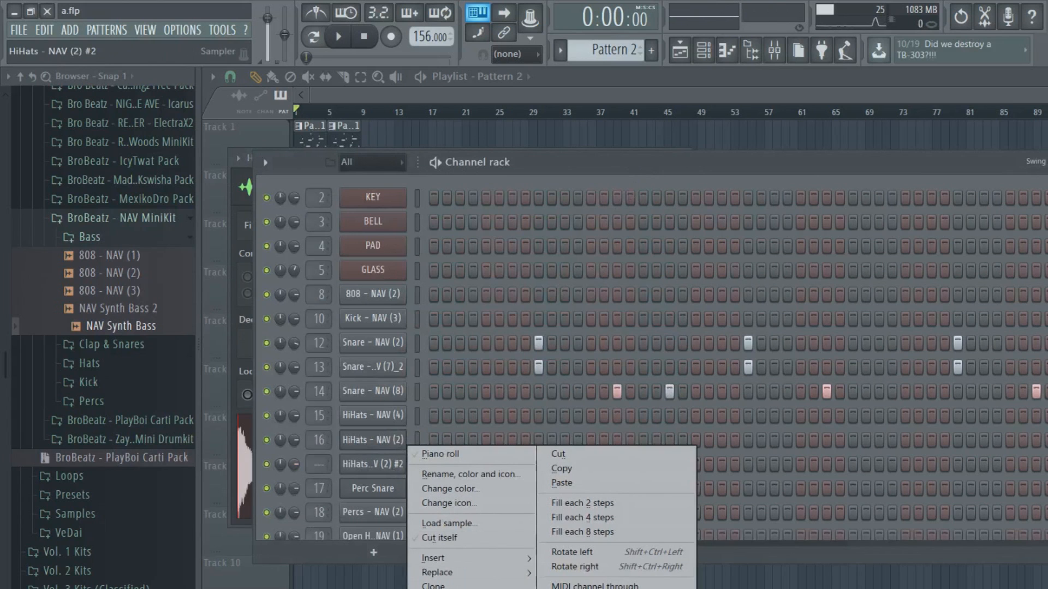
click(434, 588)
click(666, 361)
Sequence HiHats - NAV (4) on steps 1, 2, 3, 13, 15, 17, 19, 21, 29, 31 and 37.
click(414, 439)
key(r)
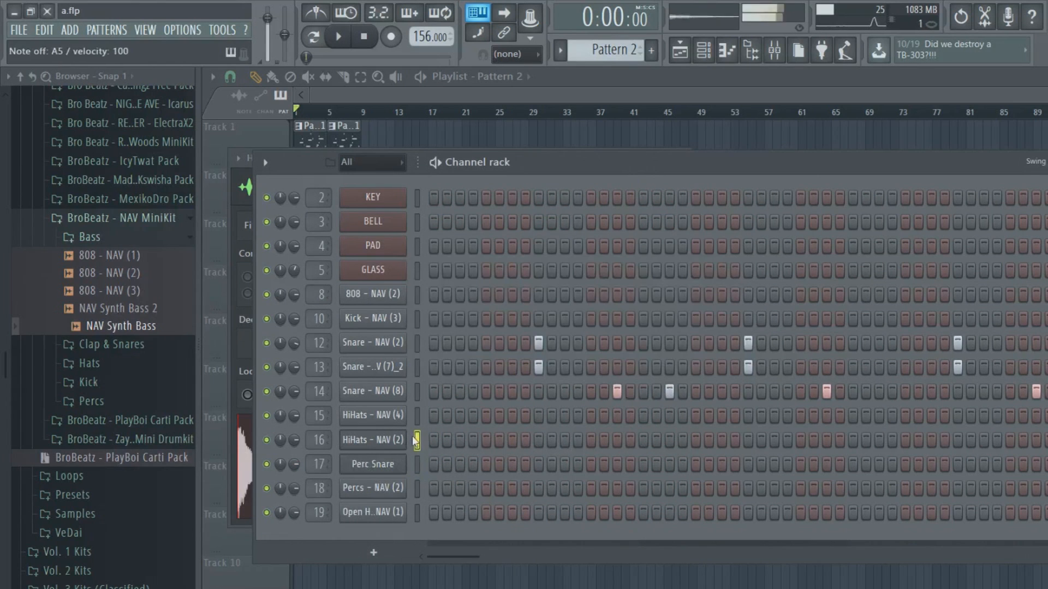
click(415, 416)
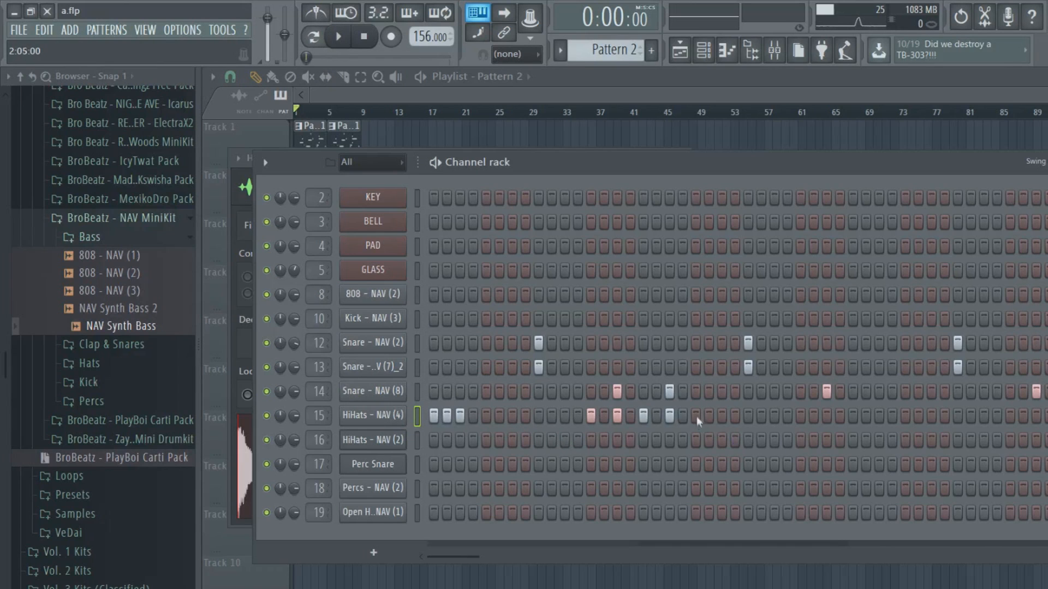
click(825, 416)
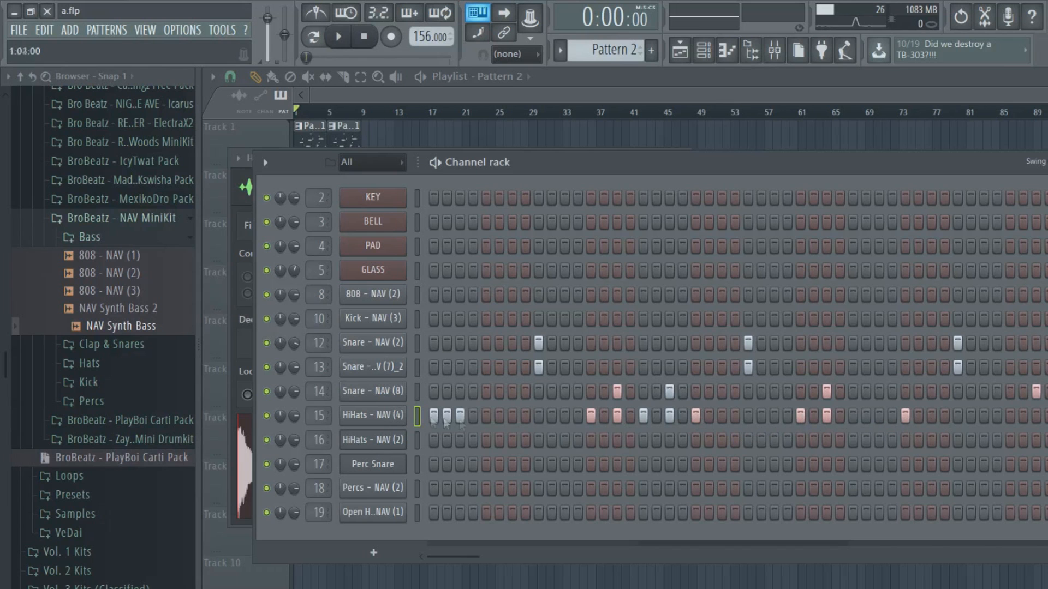
In the HiHats - NAV (4) piano roll, duplicate the first two bars' notes to bar 3 and delete the extra note on step 37.
right_click(388, 417)
click(469, 415)
drag(604, 347, 475, 460)
drag(482, 360, 268, 473)
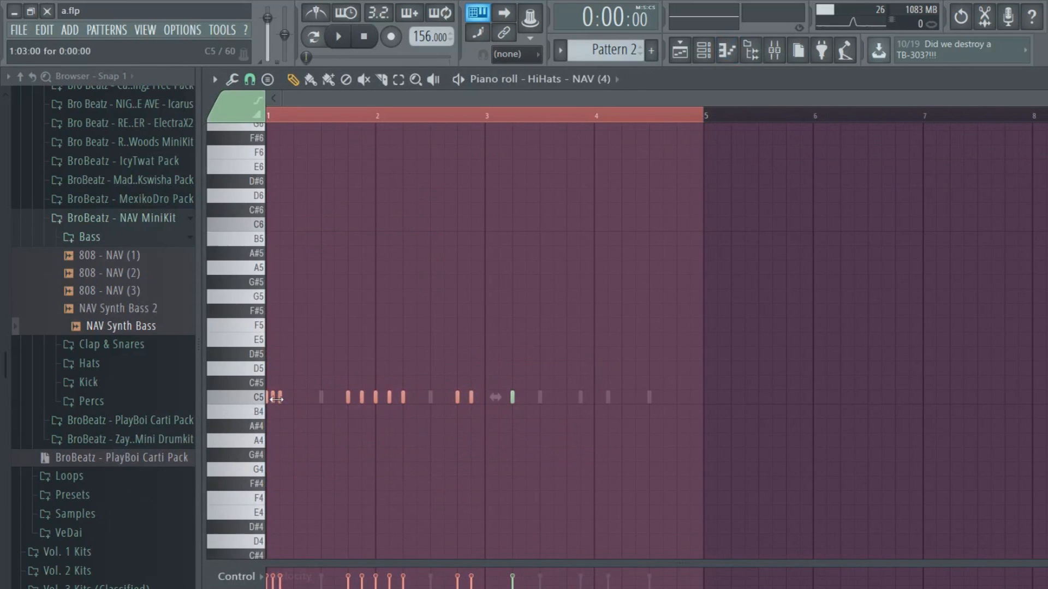
drag(274, 399, 494, 403)
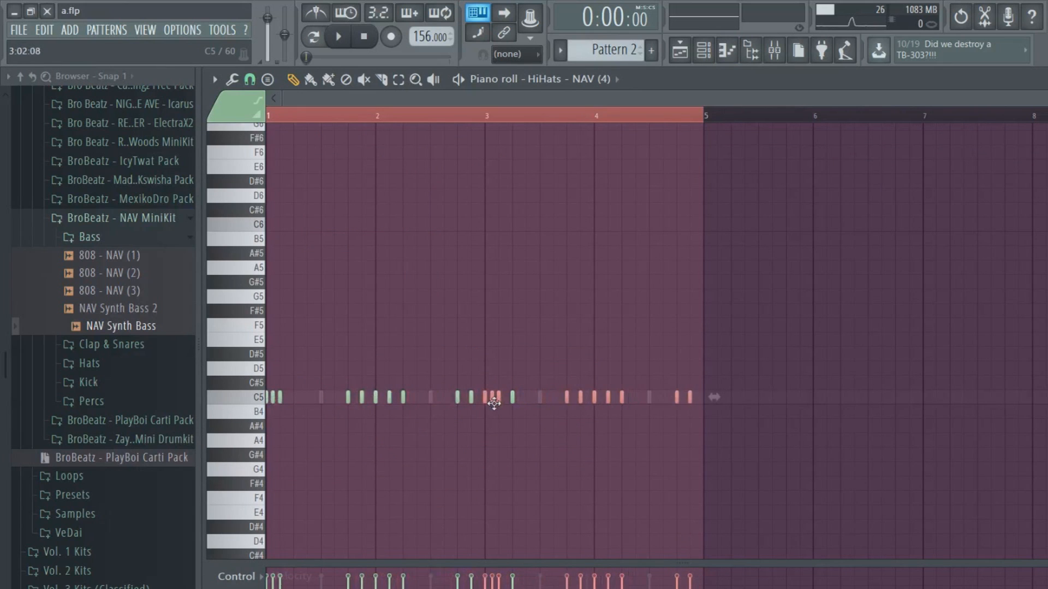
click(507, 430)
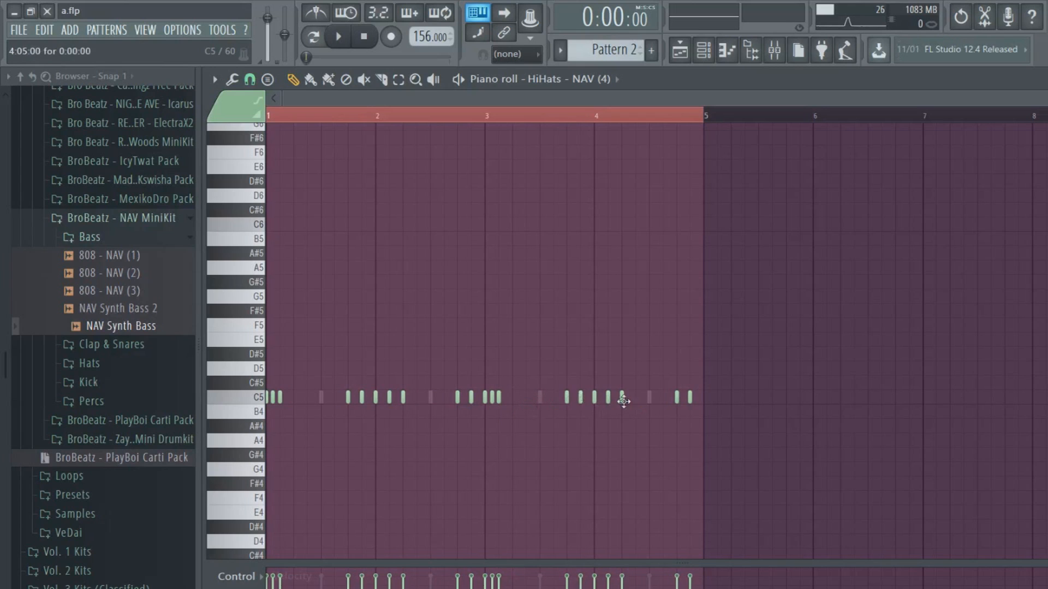
Extend the hi-hat note at step 5 of bar 4 to four steps and chop it into a roll with the Default pattern.
drag(623, 397, 649, 397)
click(232, 80)
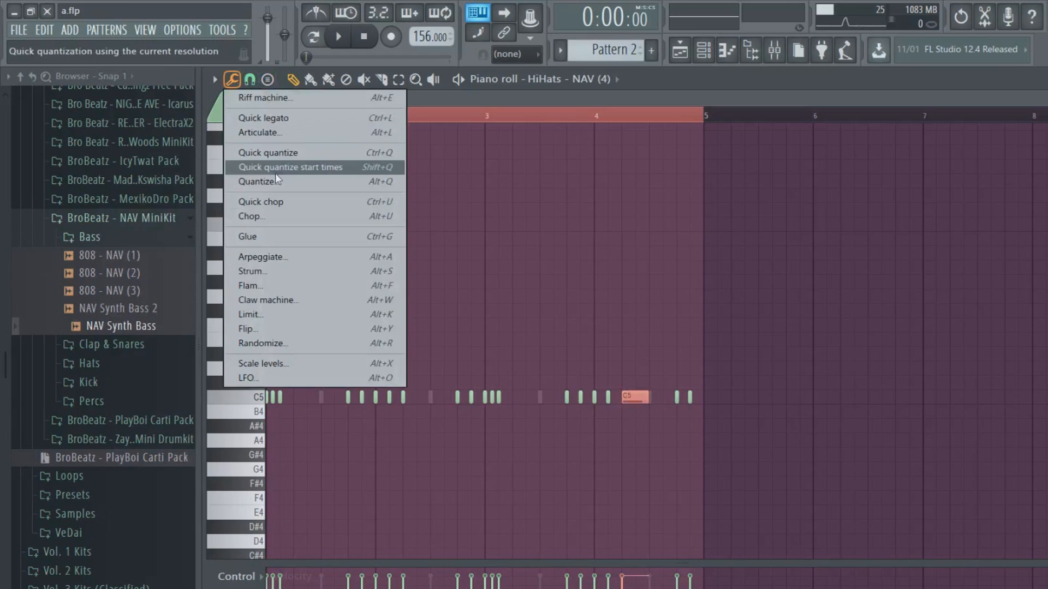
click(279, 218)
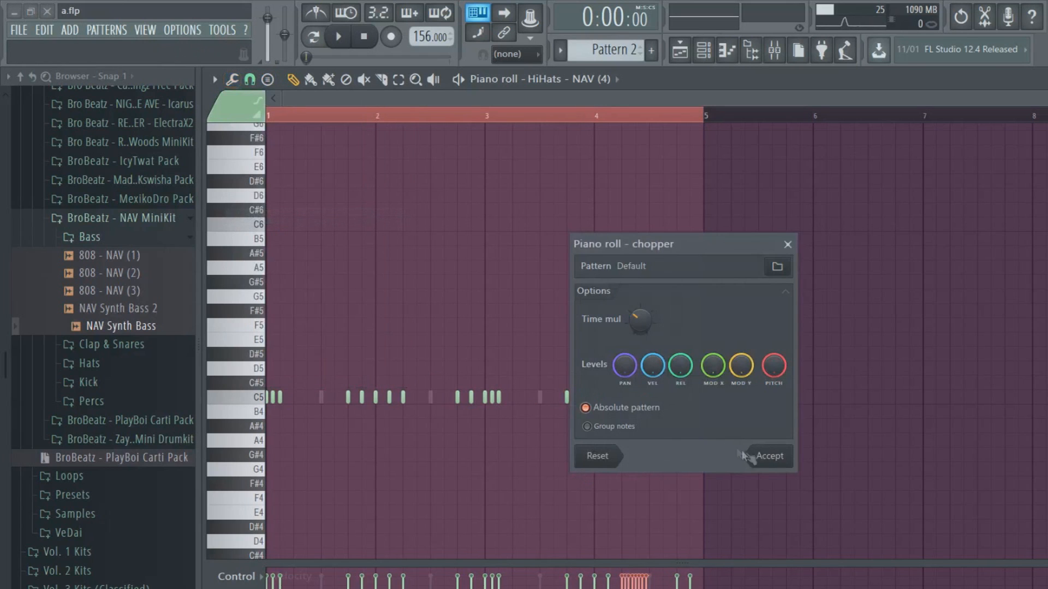
click(743, 452)
Lengthen and chop the last two hi-hat notes of bar 4 using the Default pattern, raising them three semitones to D#5.
mouse_move(704, 383)
mouse_down()
mouse_move(672, 414)
mouse_move(702, 399)
mouse_move(670, 431)
mouse_up()
click(231, 79)
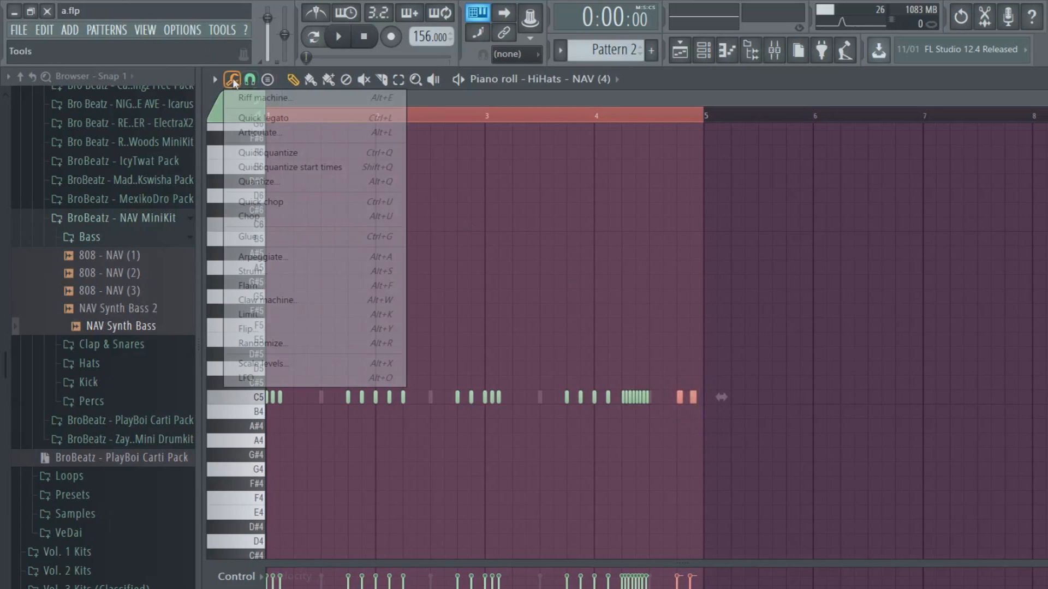
click(247, 216)
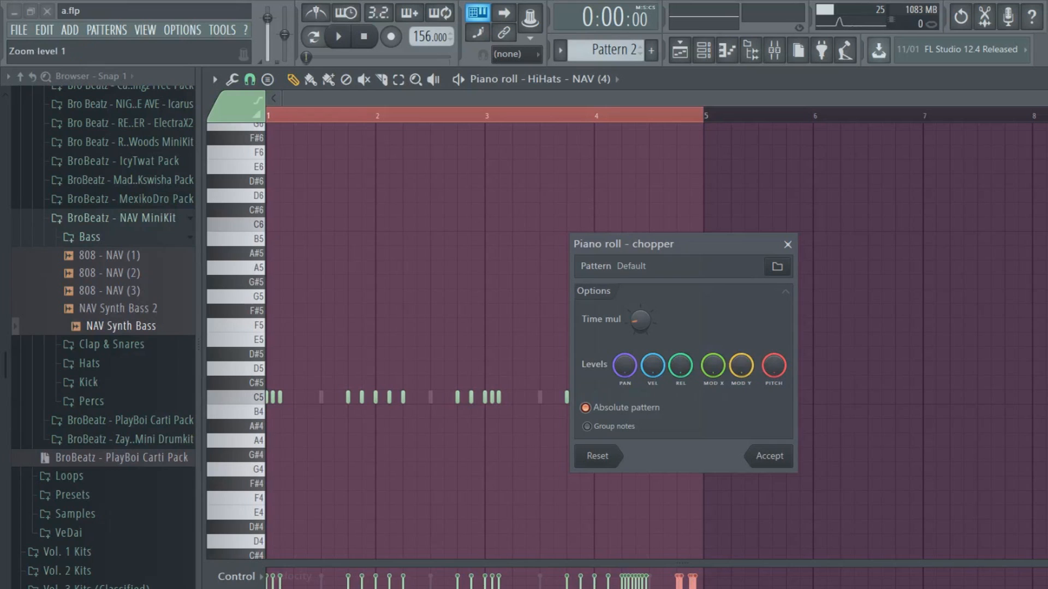
click(769, 456)
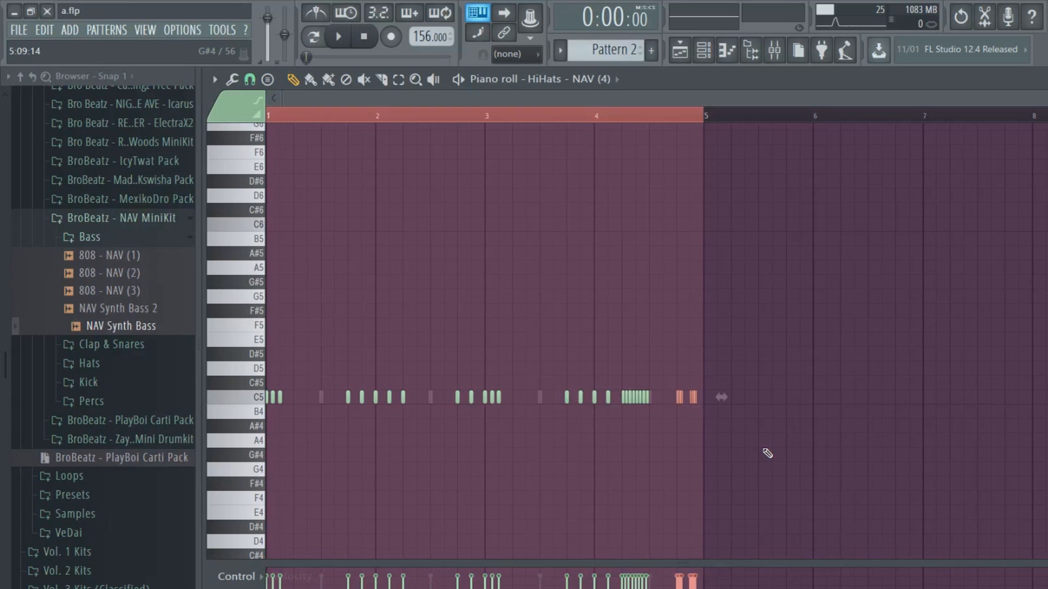
key(Up)
key(Up)
key(Up)
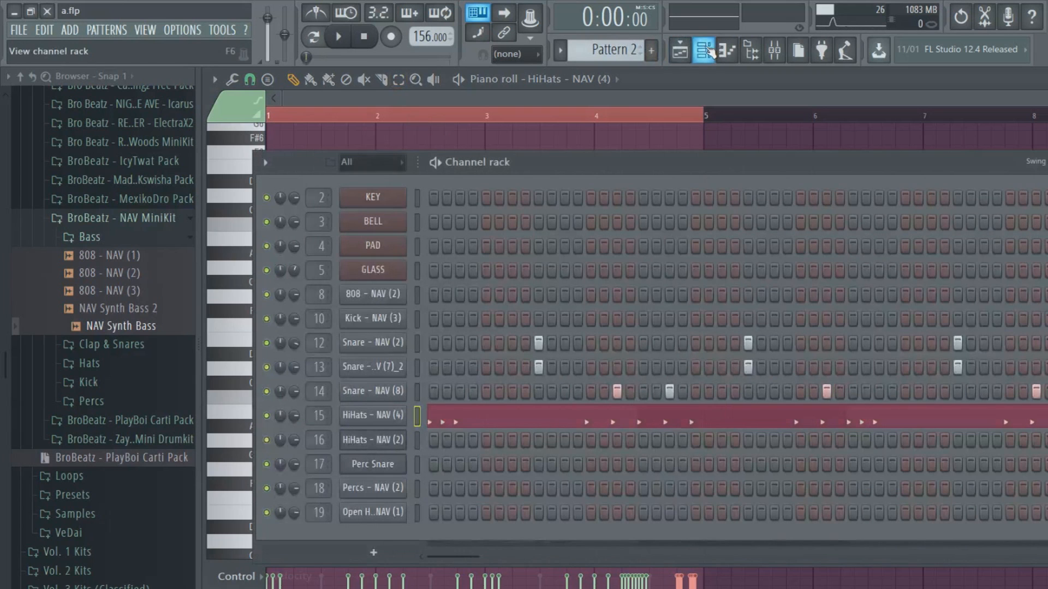
Fill the HiHats - NAV (2) channel with a hit every 2 steps.
click(703, 50)
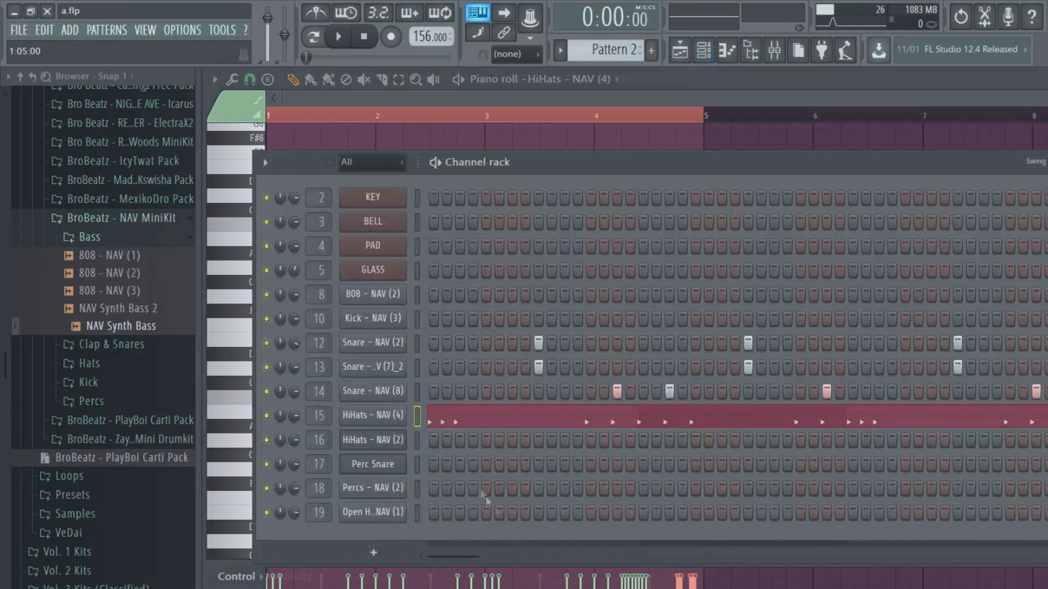
right_click(389, 446)
click(578, 490)
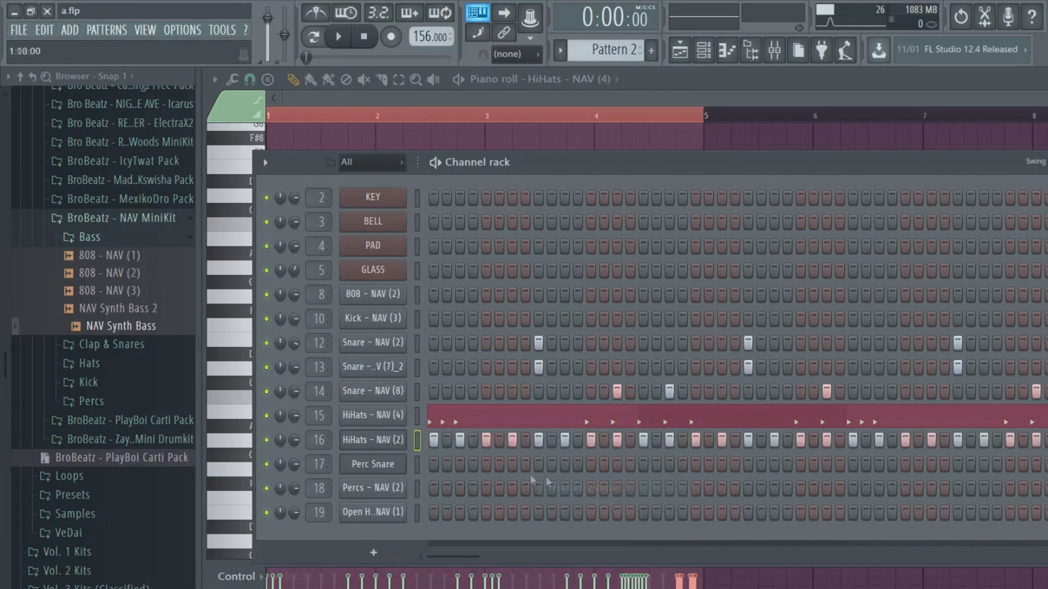
Open the HiHats - NAV (2) notes in the piano roll and delete all hits in bars 3 and 4.
right_click(395, 441)
click(461, 440)
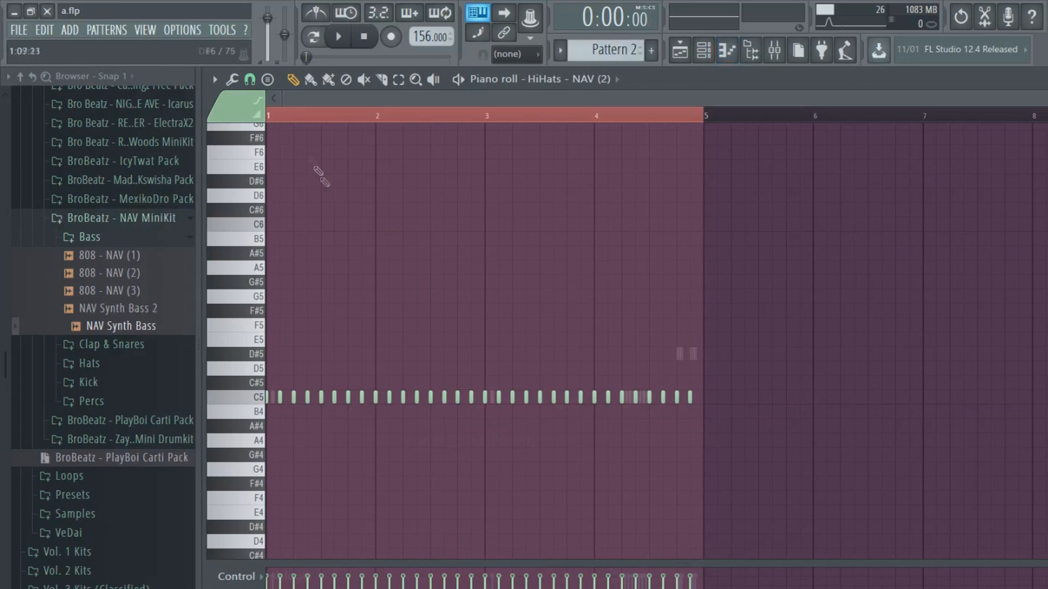
scroll(290, 114, up, 3)
drag(300, 100, 279, 101)
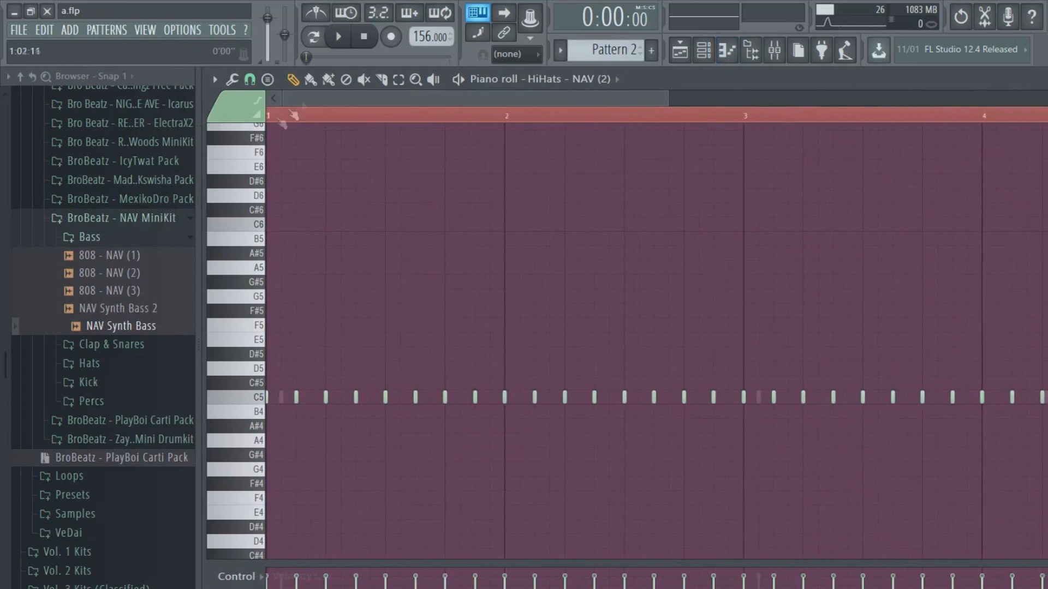
drag(650, 97, 263, 116)
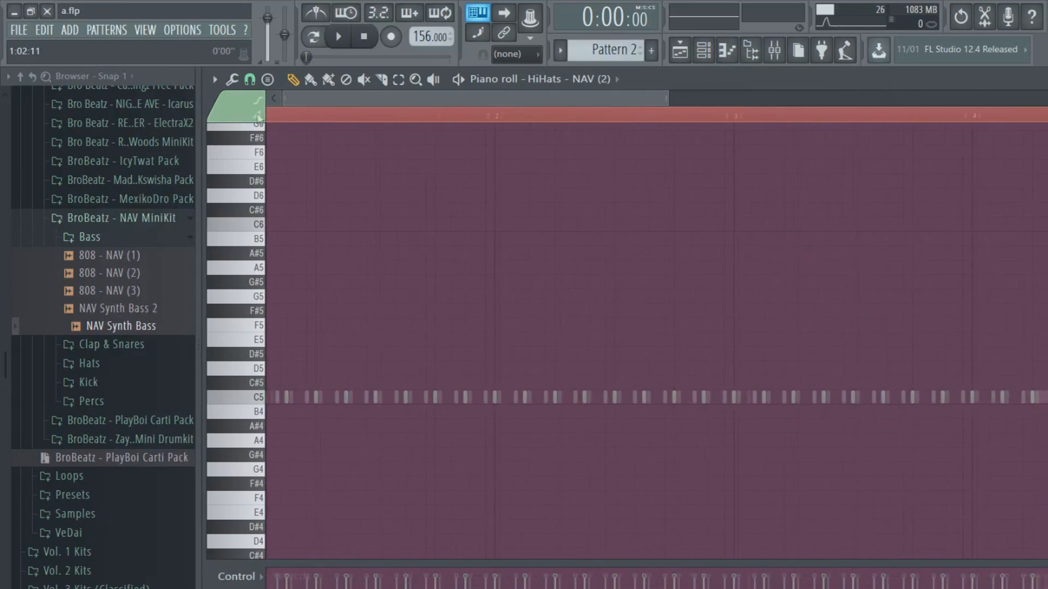
scroll(440, 117, down, 4)
right_click(750, 399)
drag(696, 402, 513, 403)
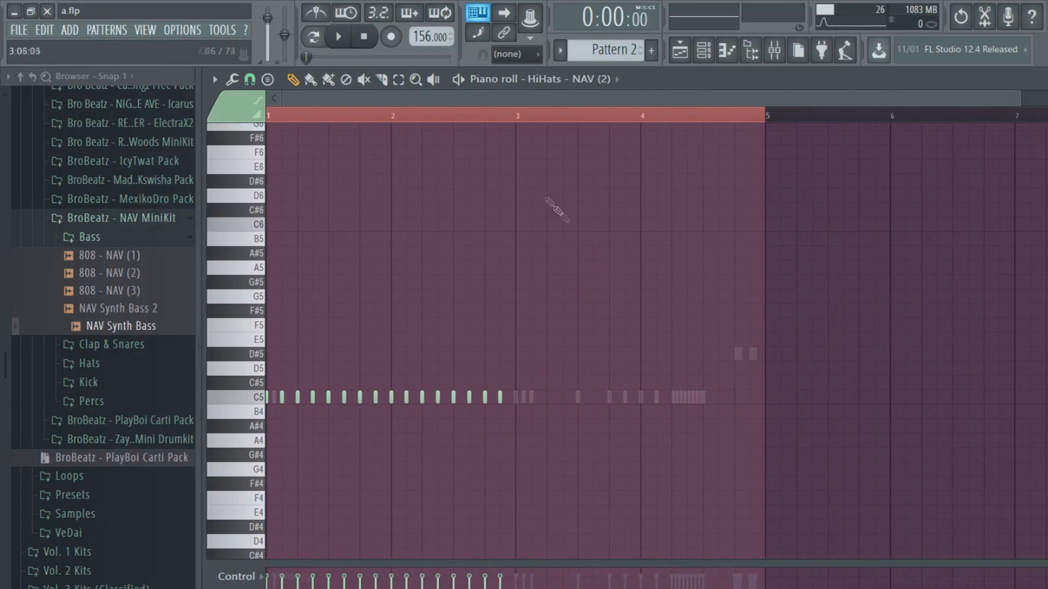
Extend the C5 hit on step 5 of bar 1 to two steps and remove the hit on step 7.
drag(1020, 100, 585, 101)
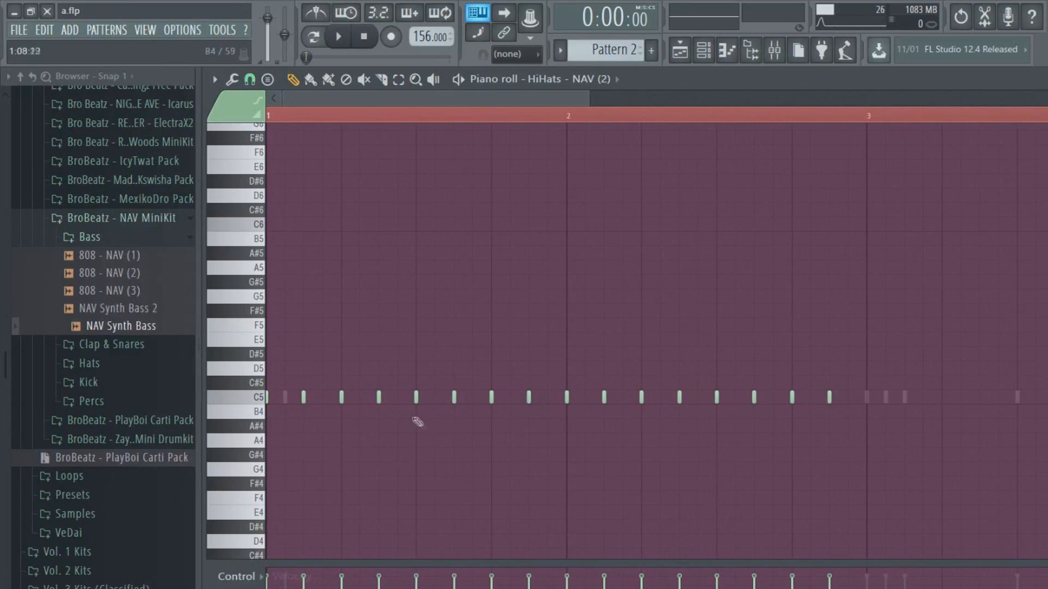
click(345, 400)
drag(344, 401, 379, 401)
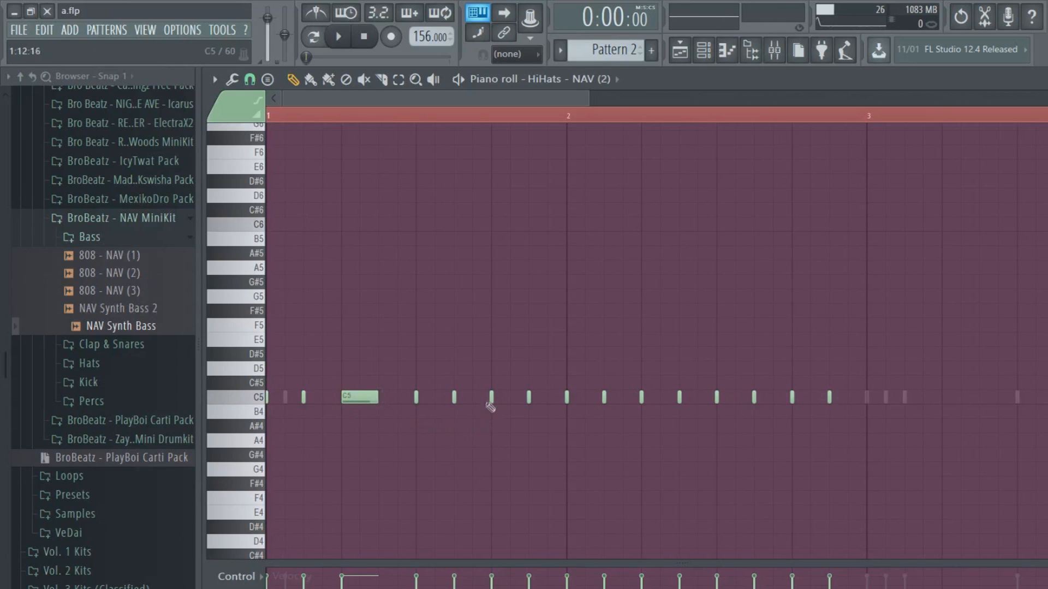
Replace the hits on steps 13 and 15 of bar 1 with three A#4 triplet notes, using 1/3 beat snap.
right_click(491, 397)
right_click(528, 398)
click(250, 79)
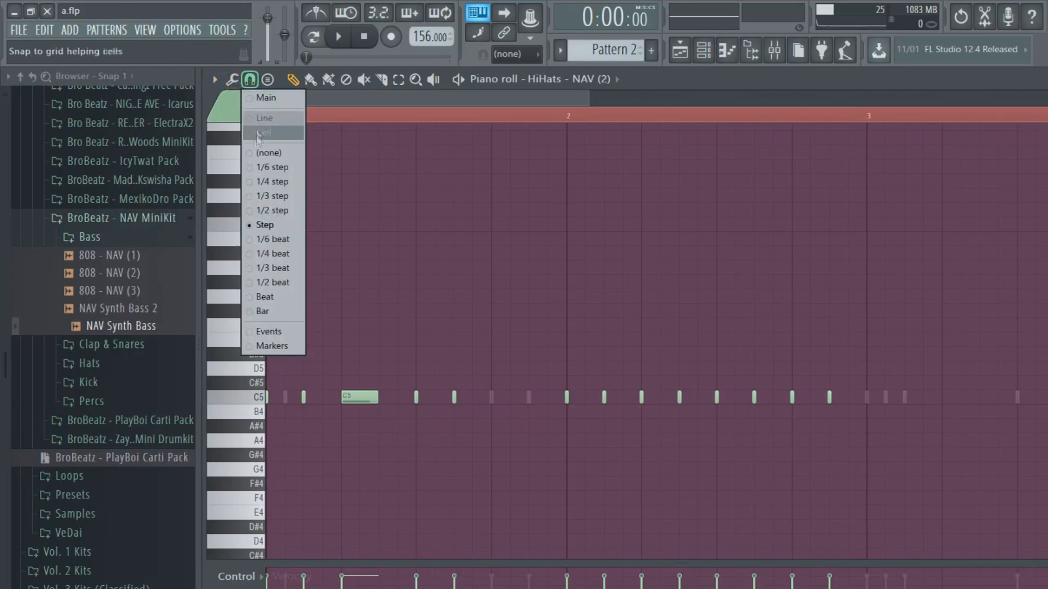
click(280, 283)
click(496, 397)
drag(527, 400, 503, 398)
click(497, 427)
click(519, 427)
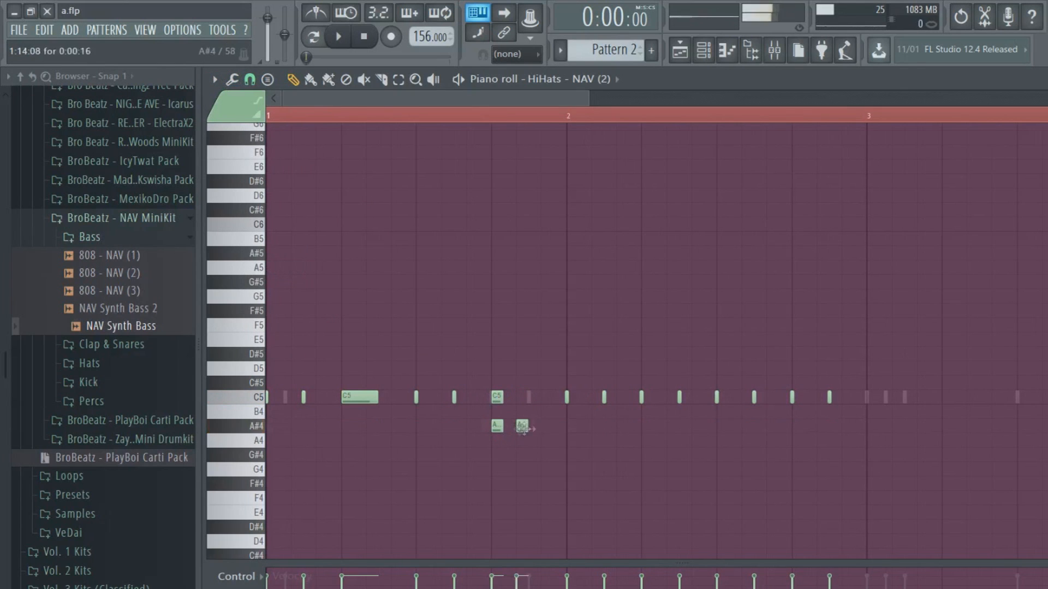
click(547, 427)
right_click(497, 397)
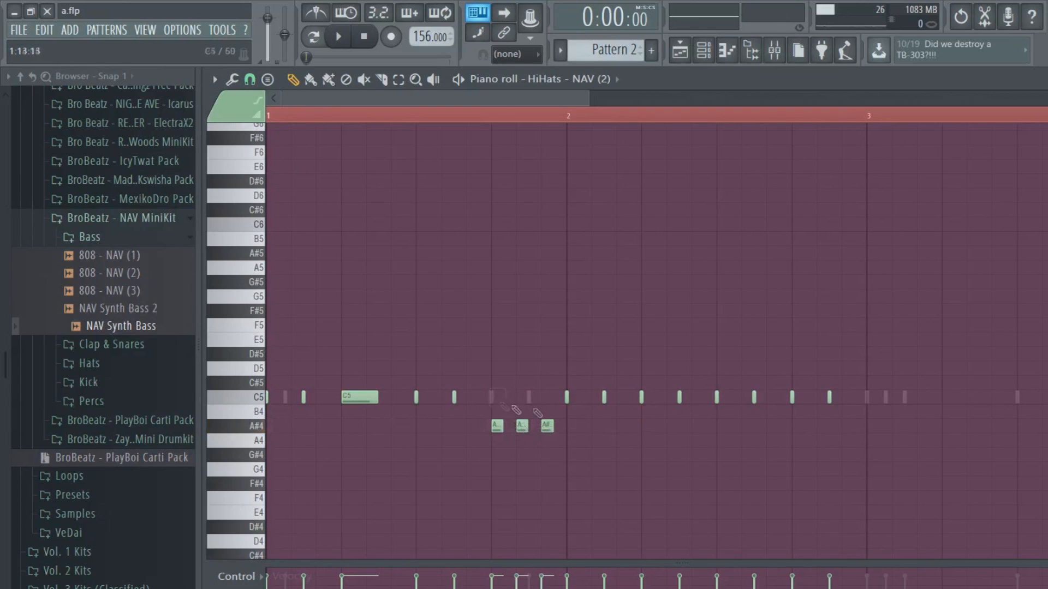
Set the snap to 1/4 beat and delete the C5 hits on steps 3 and 7 of bar 2.
click(250, 79)
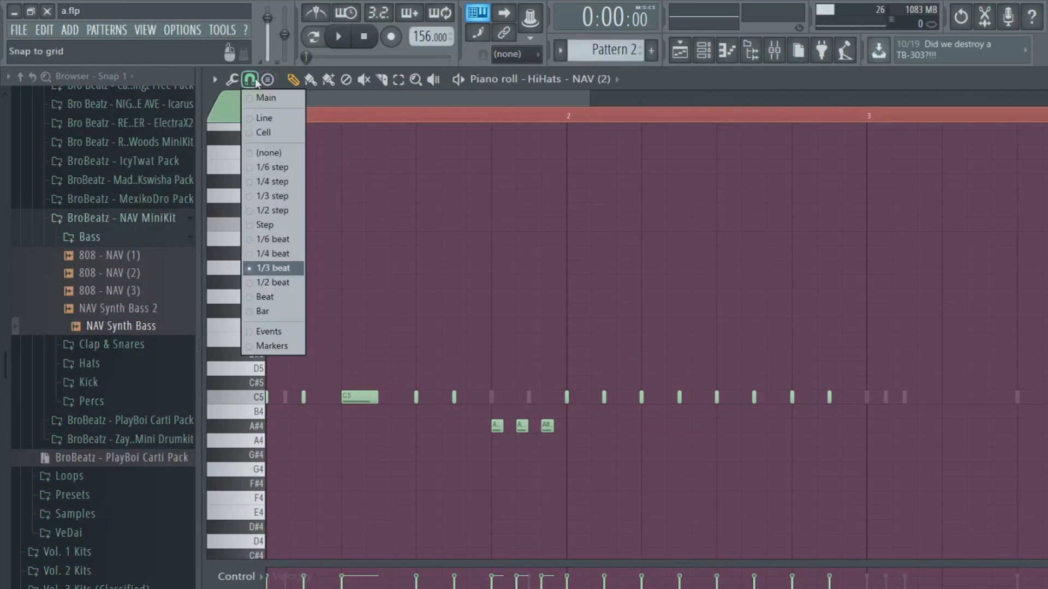
click(259, 254)
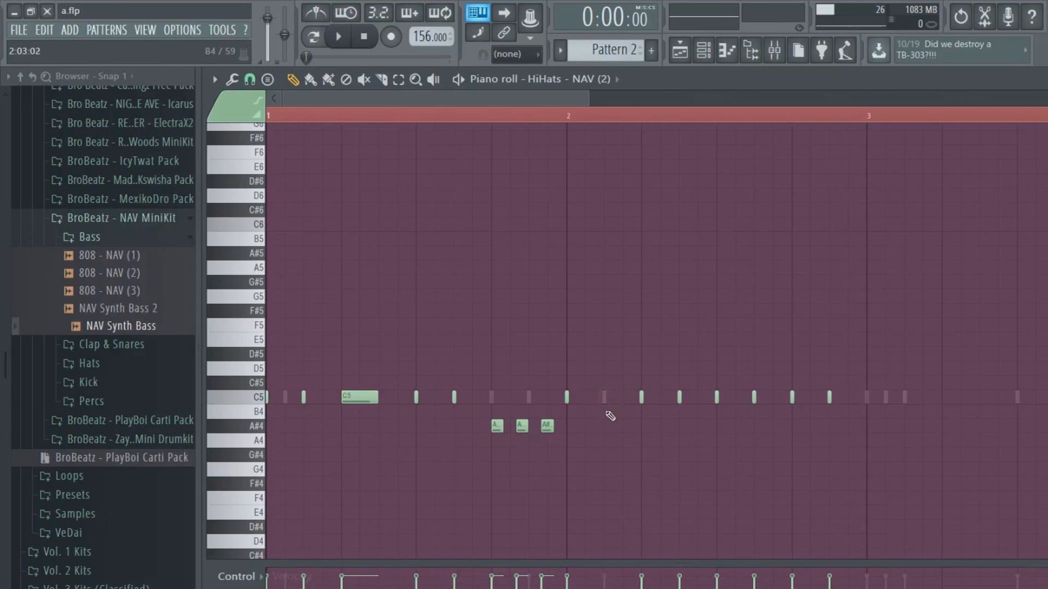
click(662, 397)
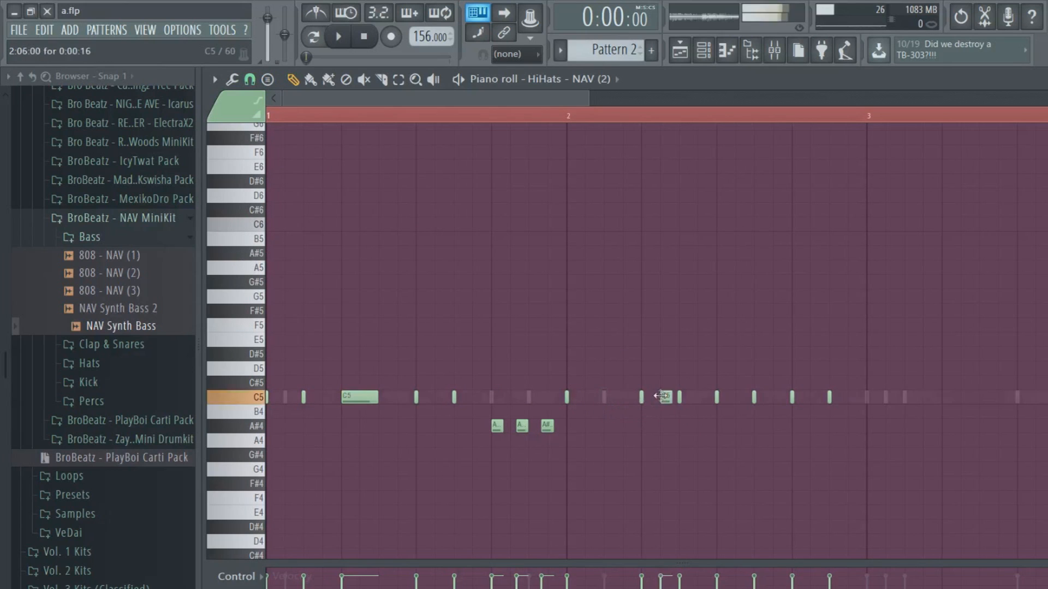
right_click(680, 397)
right_click(665, 397)
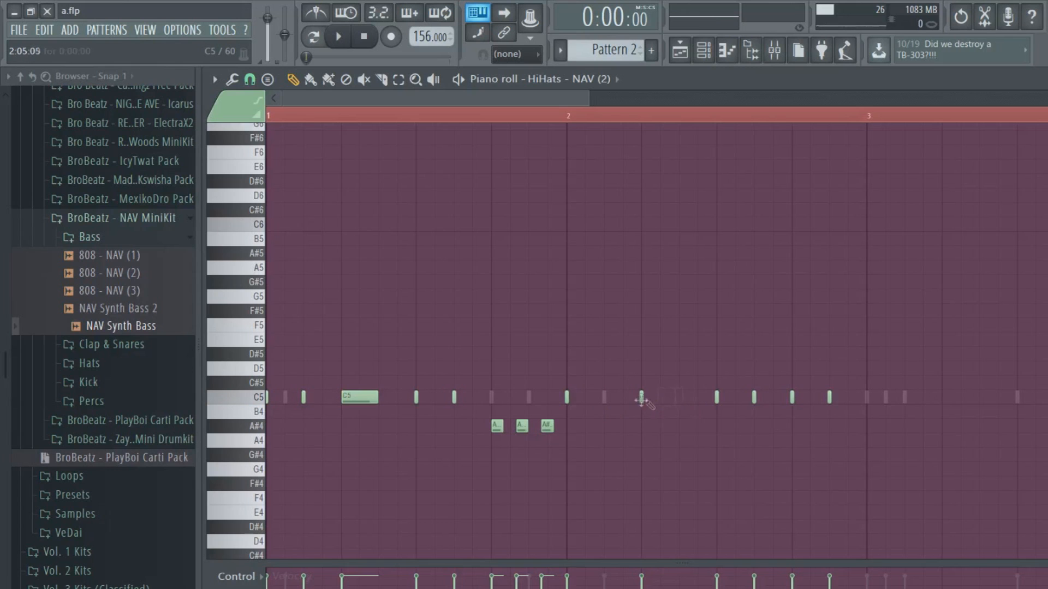
Extend the C5 hit on step 5 of bar 2 to four steps and chop it into half-step notes with the Default pattern.
drag(643, 400, 717, 400)
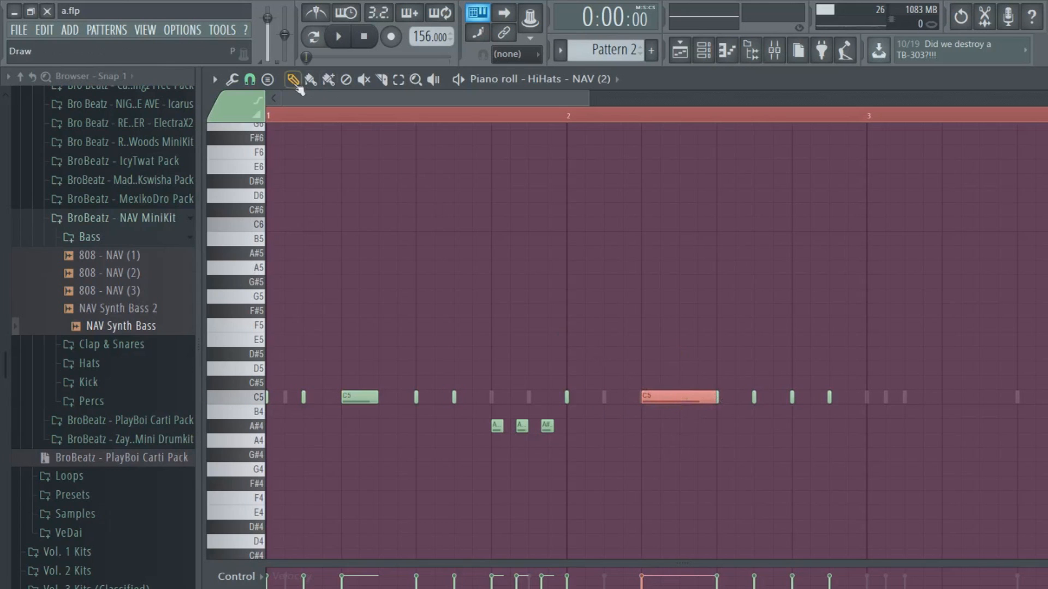
click(232, 79)
click(251, 216)
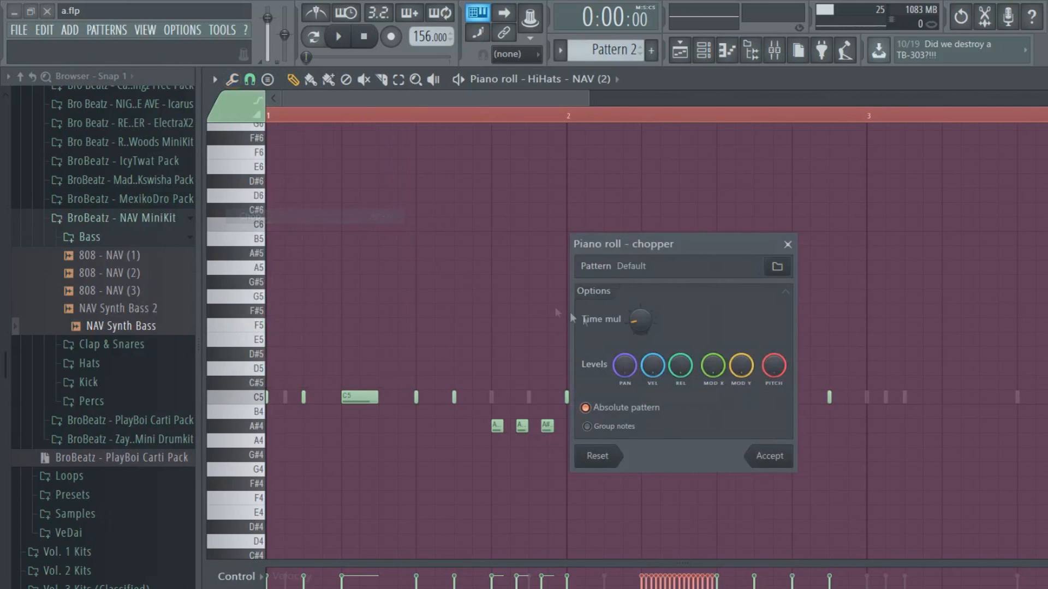
drag(679, 236, 929, 200)
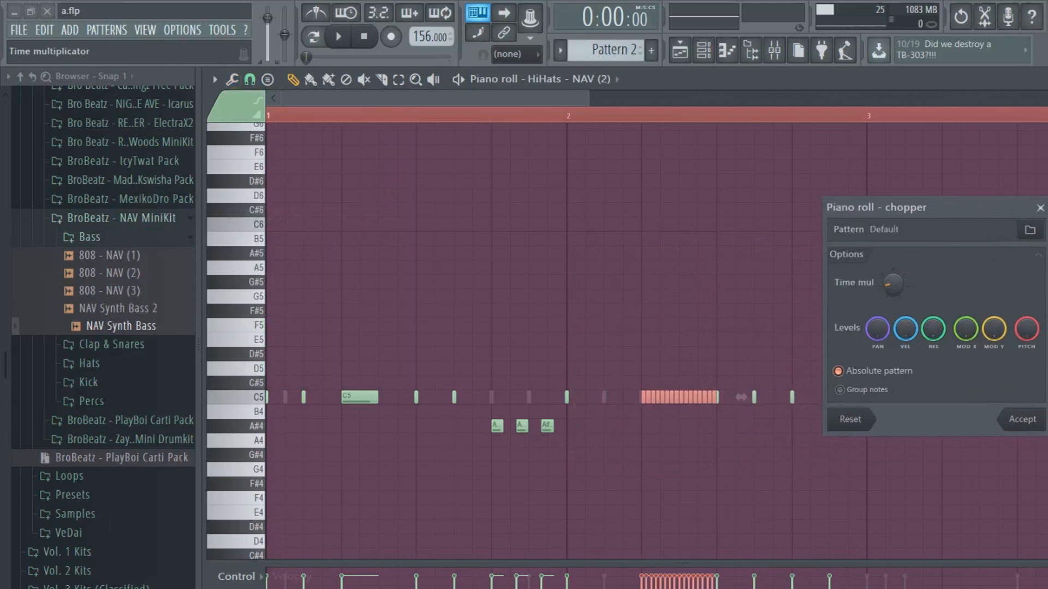
click(1021, 419)
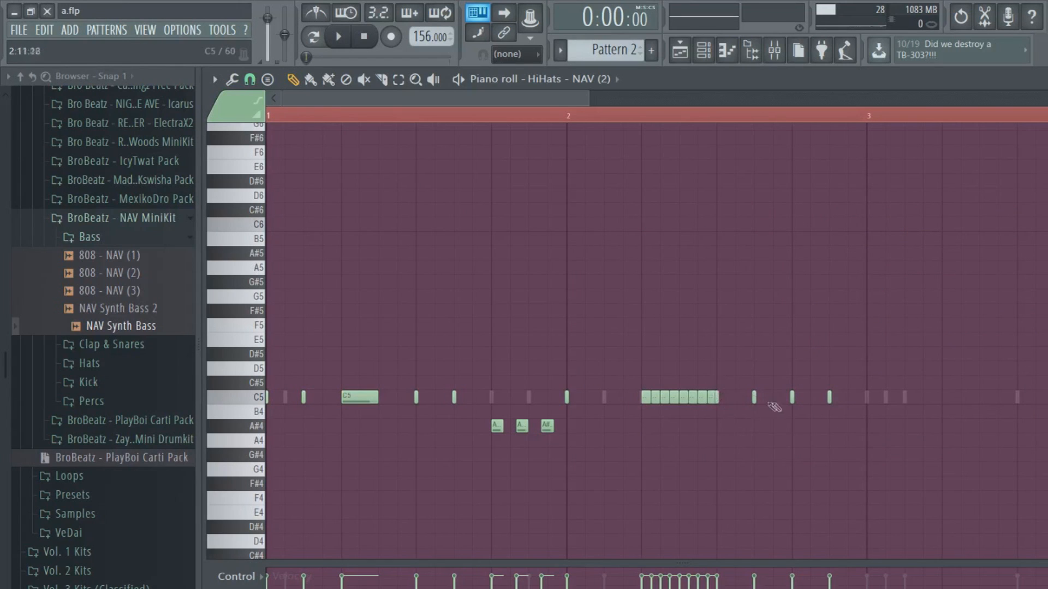
Delete the hit on step 11 of bar 2, and add a one-step C5 note on step 1 and a short one on step 9 of bar 3.
click(883, 403)
drag(942, 398, 886, 398)
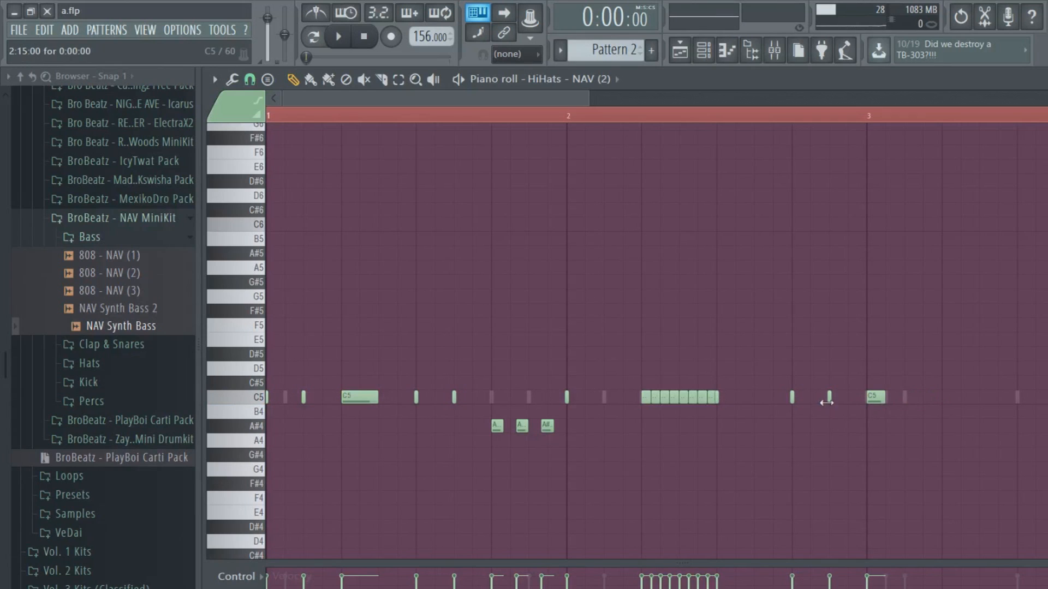
click(1019, 399)
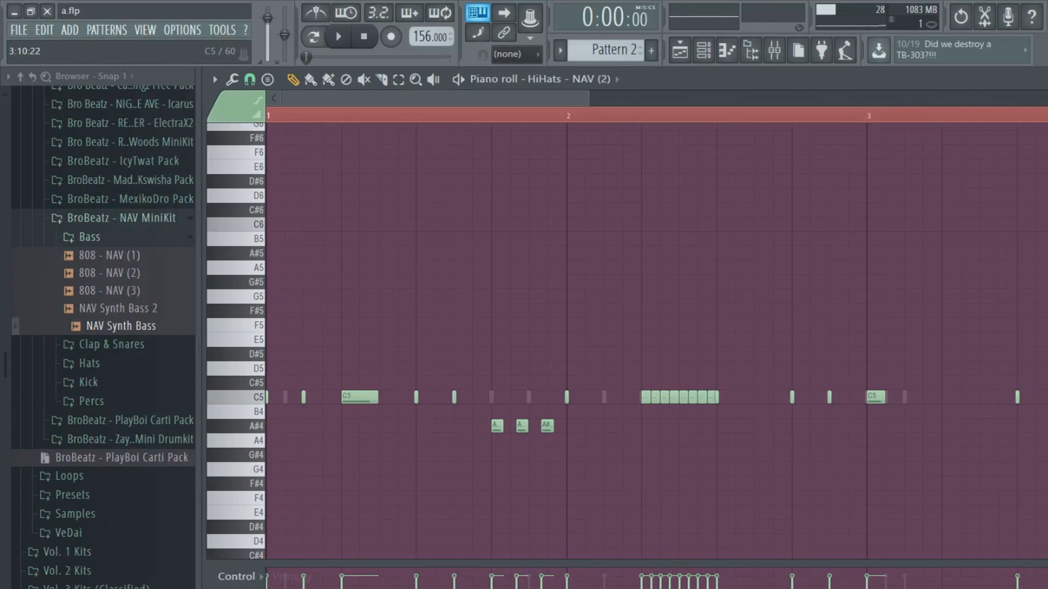
Add short C5 hits on step 11 of bar 3 and on steps 1, 9 and 11 of bar 4.
drag(580, 100, 824, 101)
click(482, 398)
click(621, 403)
click(662, 402)
click(558, 403)
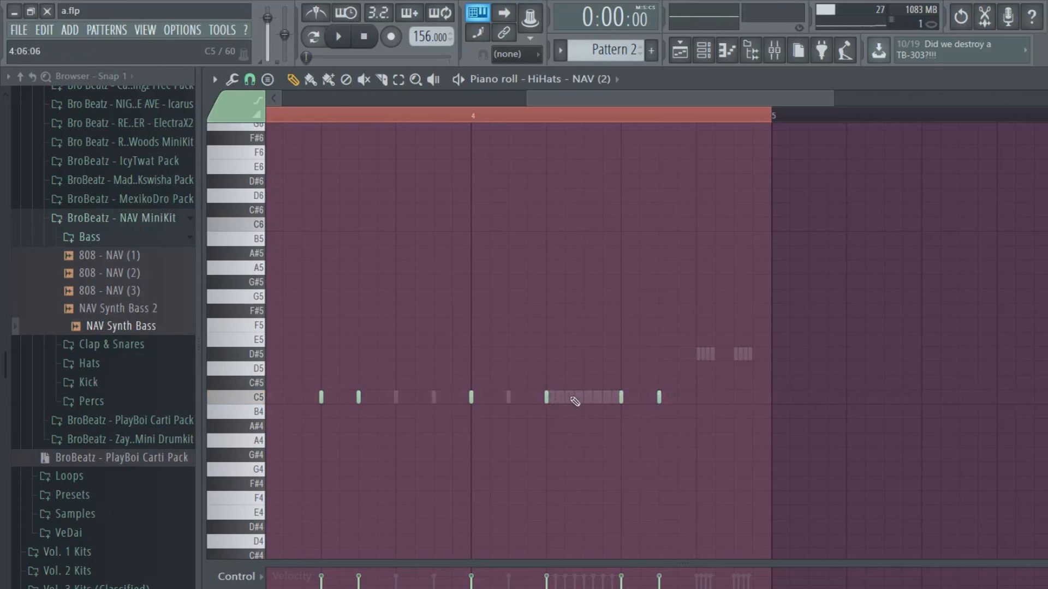
right_click(550, 399)
Add three short A#4 notes on steps 13, 14 and 15 of bar 4.
double_click(697, 427)
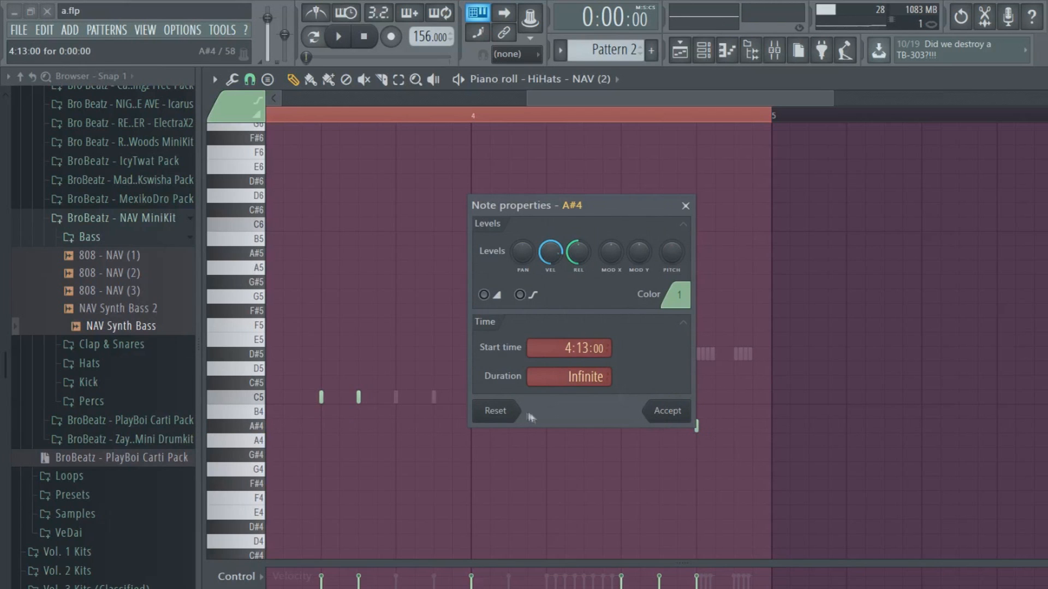
click(685, 206)
click(715, 426)
click(735, 427)
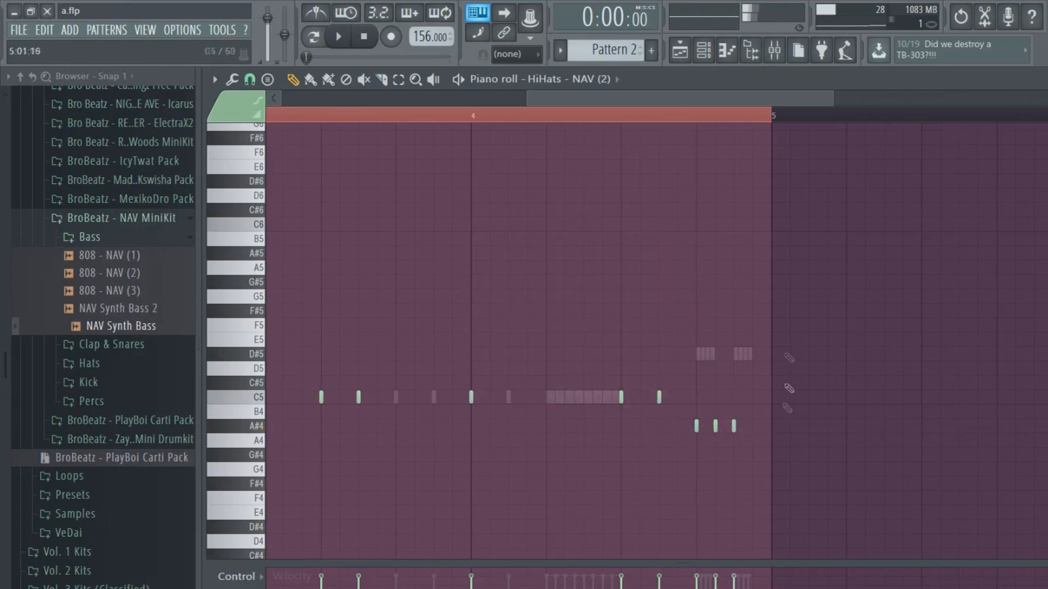
Show note pan in an enlarged control lane and sweep the bar 2 roll's panning from about 62% right to far left.
drag(584, 98, 371, 116)
scroll(390, 125, down, 4)
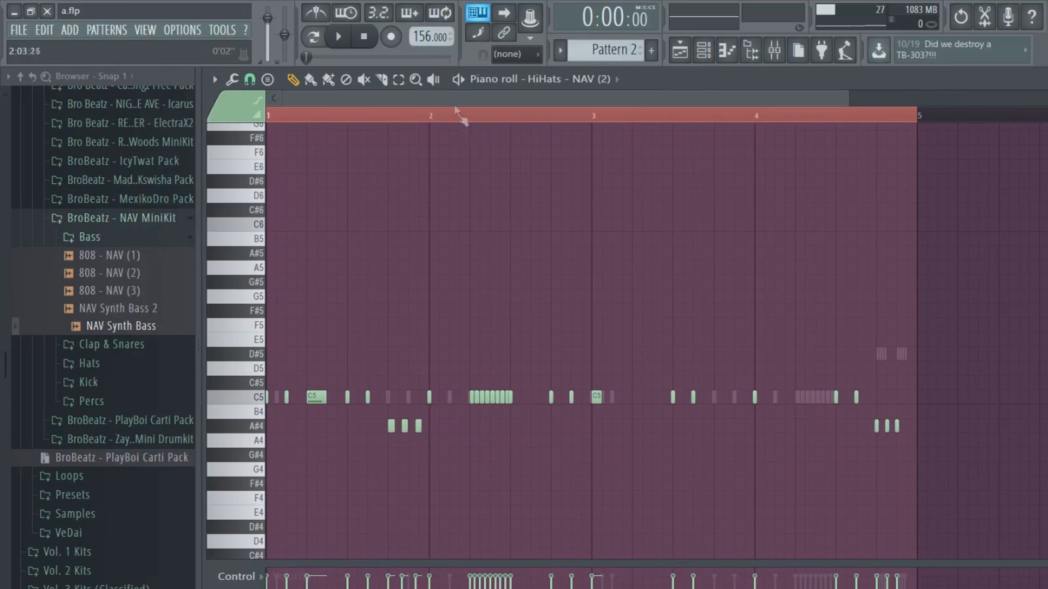
click(236, 577)
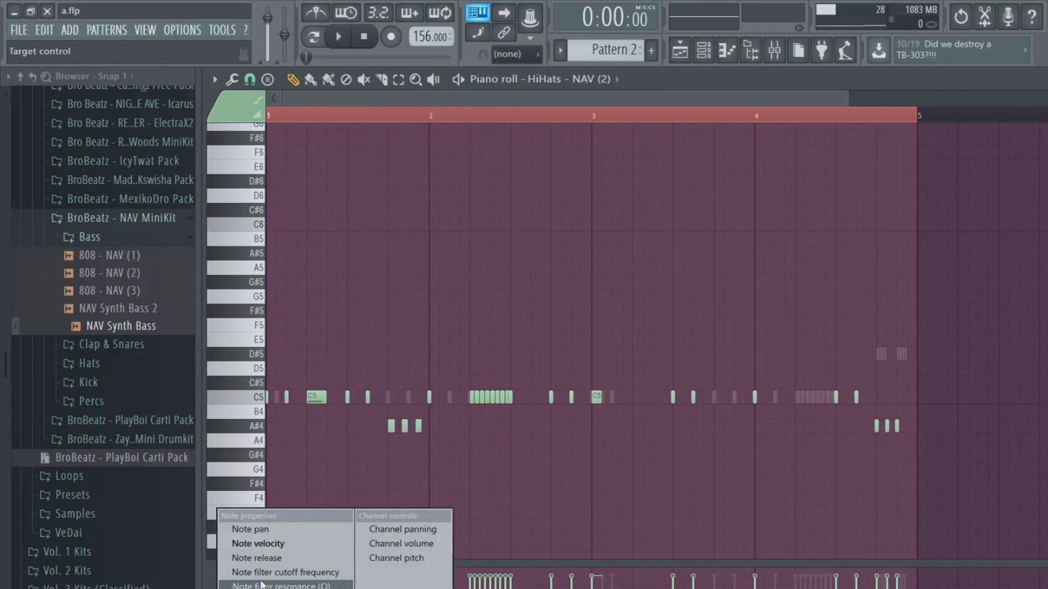
click(264, 528)
drag(409, 563, 410, 491)
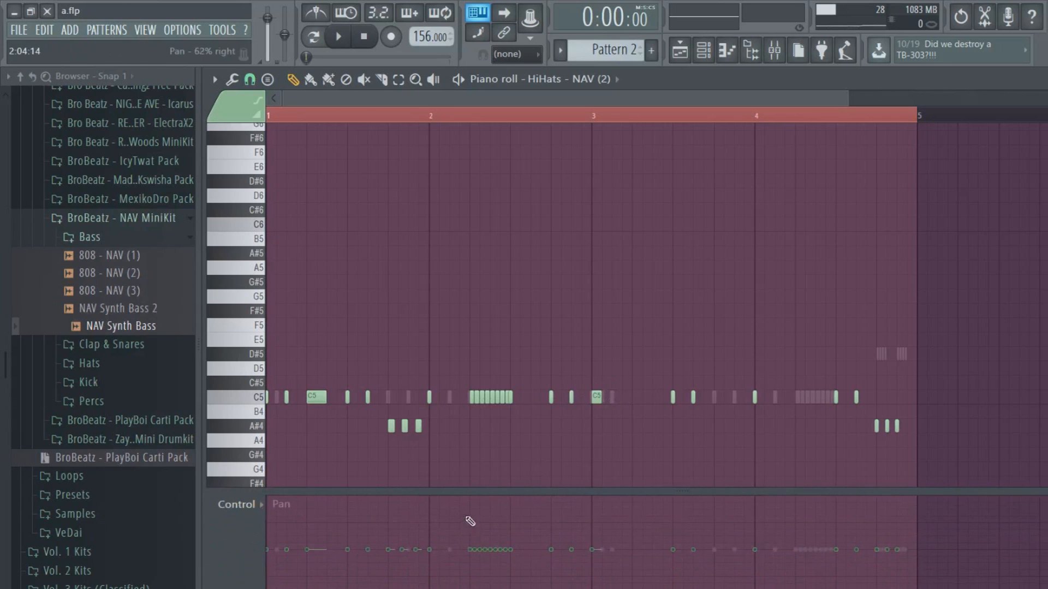
drag(471, 522, 512, 588)
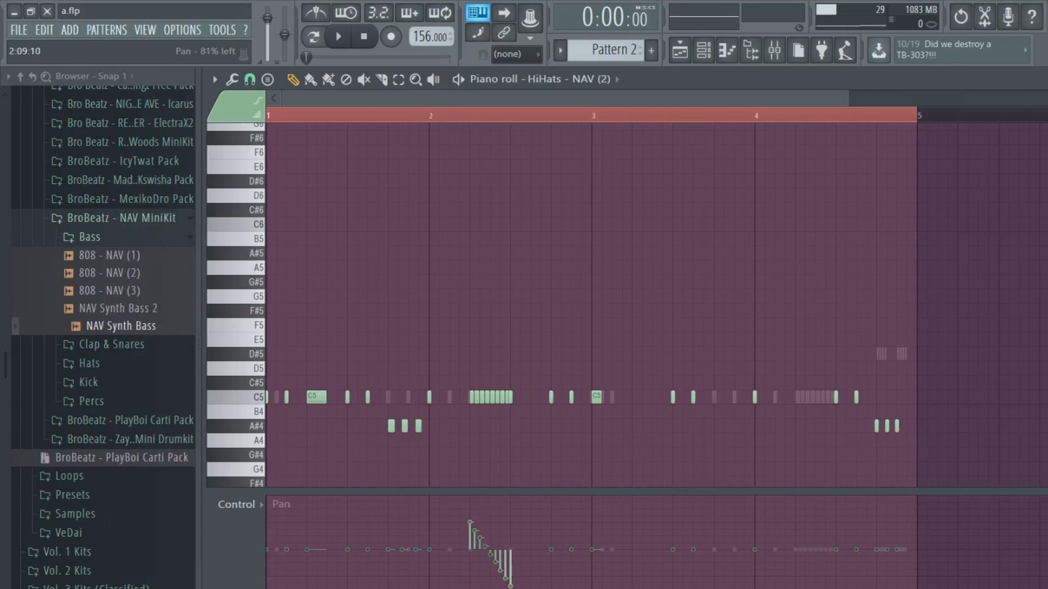
Pan the first A#4 note left and the third right in both bar 1 and bar 4, and play back the pattern.
drag(389, 558, 389, 576)
drag(418, 525, 416, 513)
drag(897, 552, 897, 512)
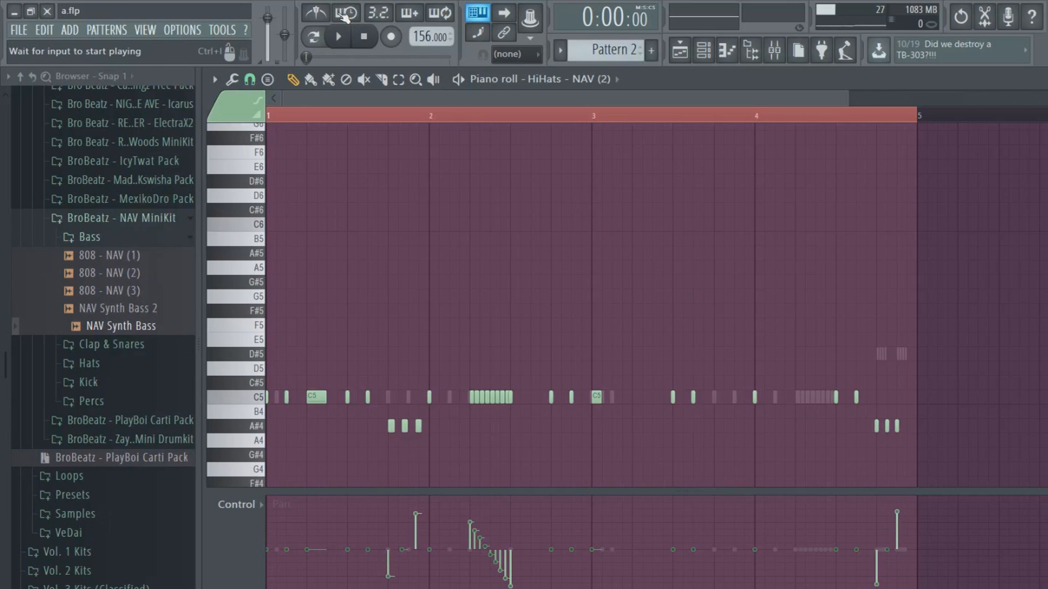
click(338, 36)
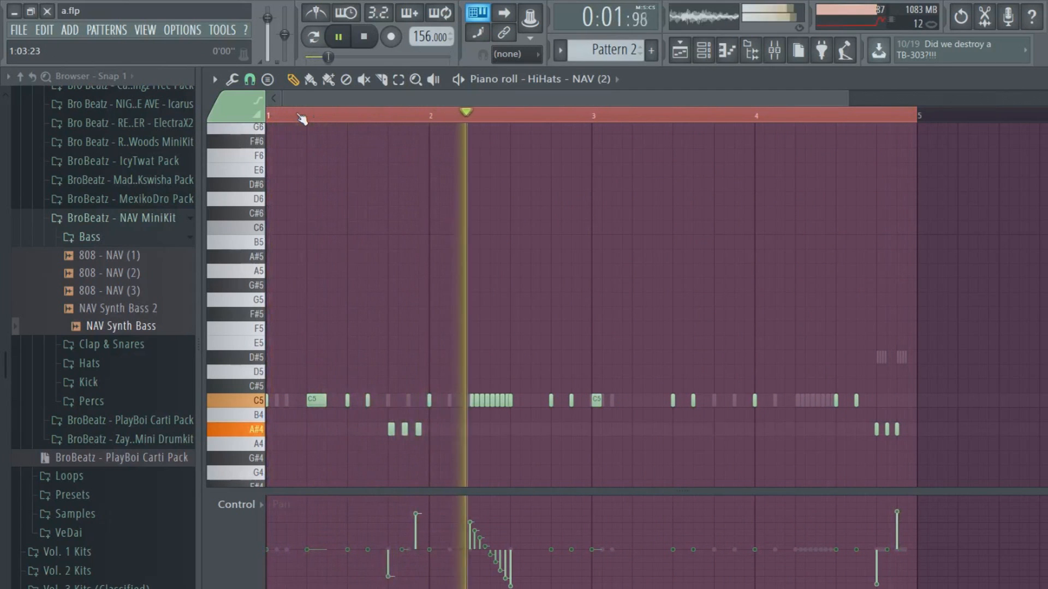
click(364, 39)
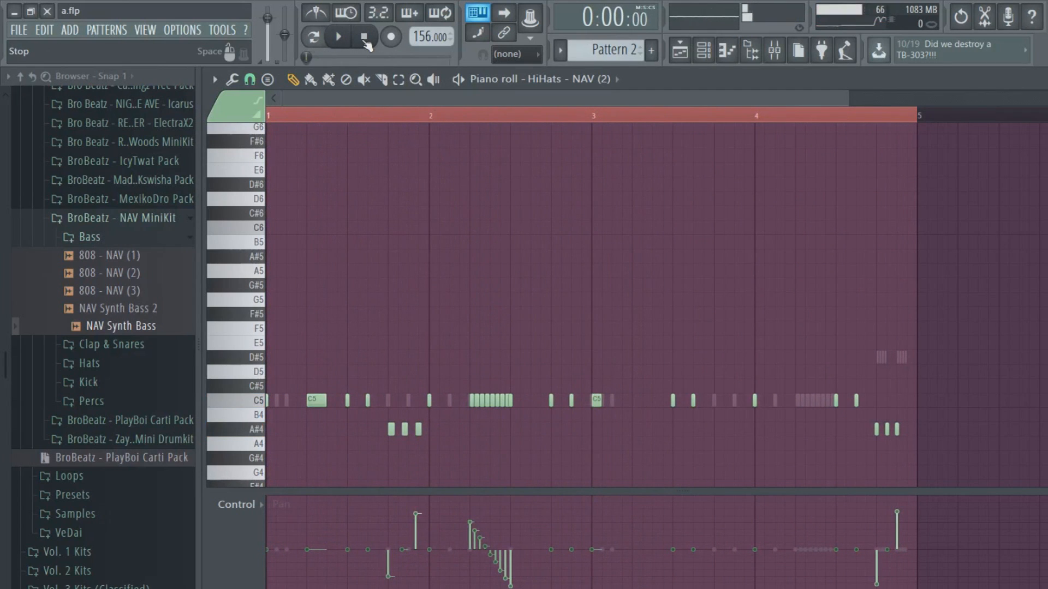
In the channel rack, add Perc Snare hits on steps 29 and 31 and Percs - NAV (2) hits on steps 1 and 33.
click(701, 59)
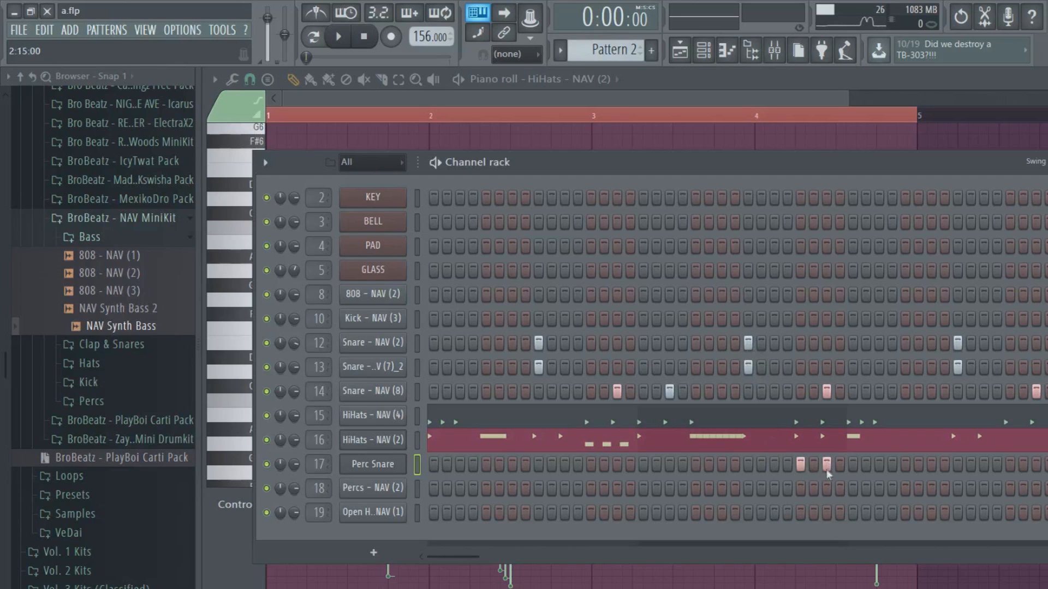
drag(467, 557, 429, 556)
click(853, 488)
click(374, 494)
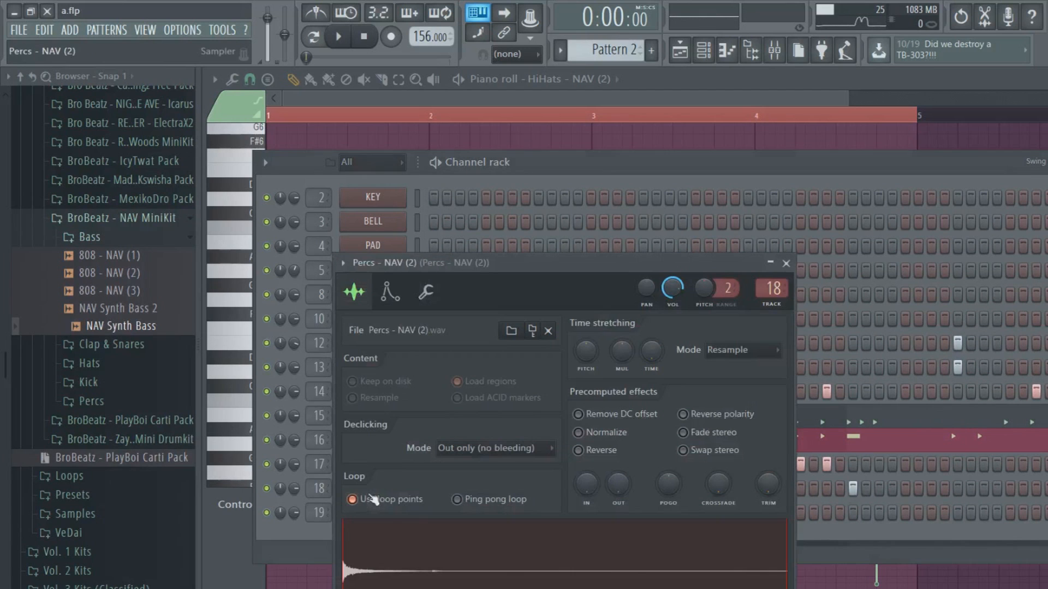
click(786, 264)
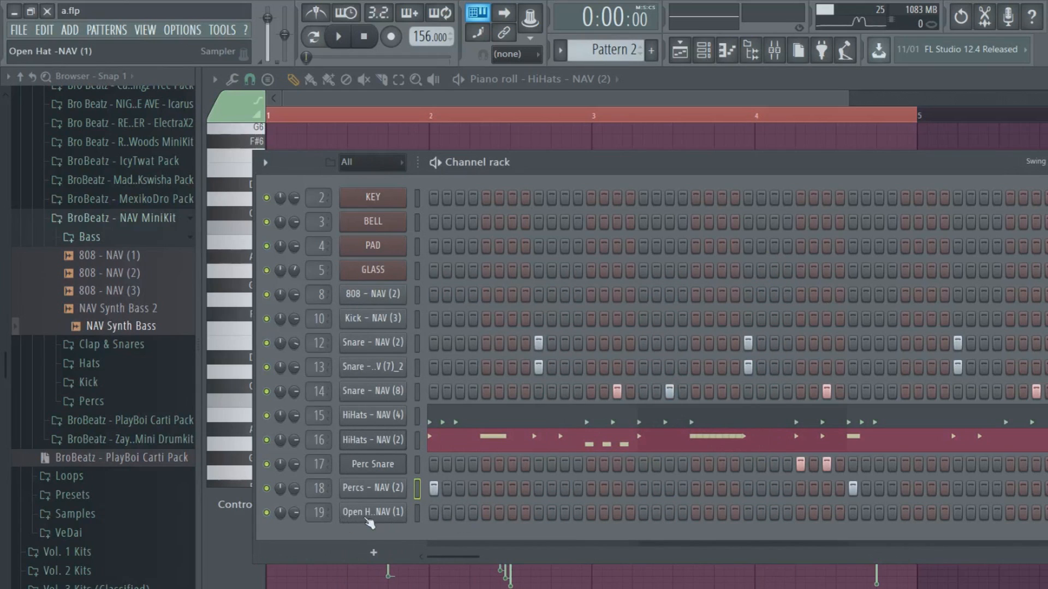
In the channel rack, add Open Hat -NAV (1) hits on steps 5, 15, 37, 47 and 53 of Pattern 2.
click(488, 514)
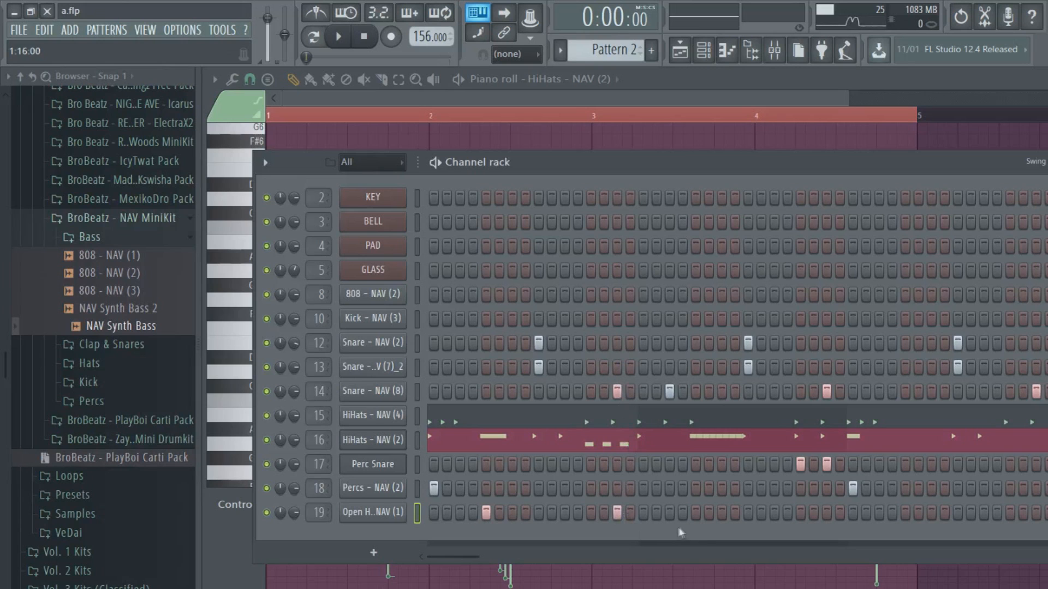
drag(475, 555, 1029, 557)
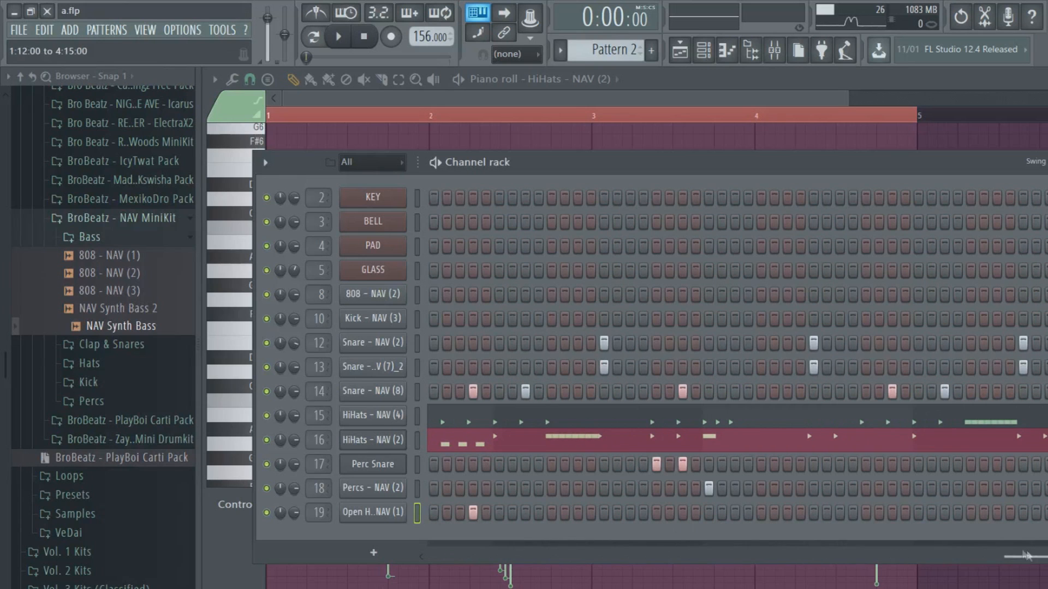
click(762, 514)
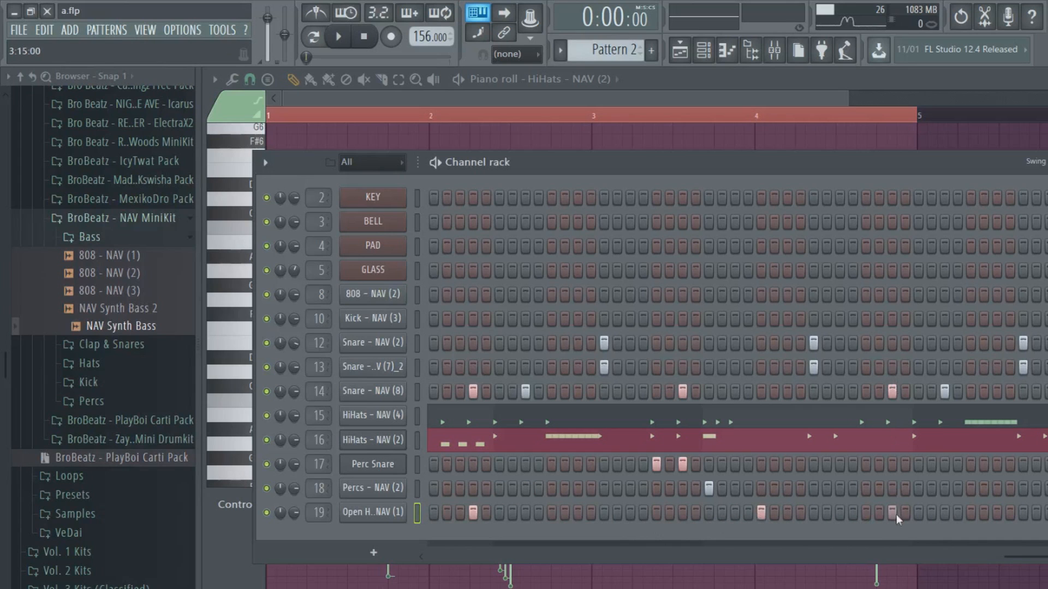
In the Open Hat -NAV (1) piano roll, change the notes on steps 15 and 47 to F5 and the note on step 53 to A4.
right_click(382, 513)
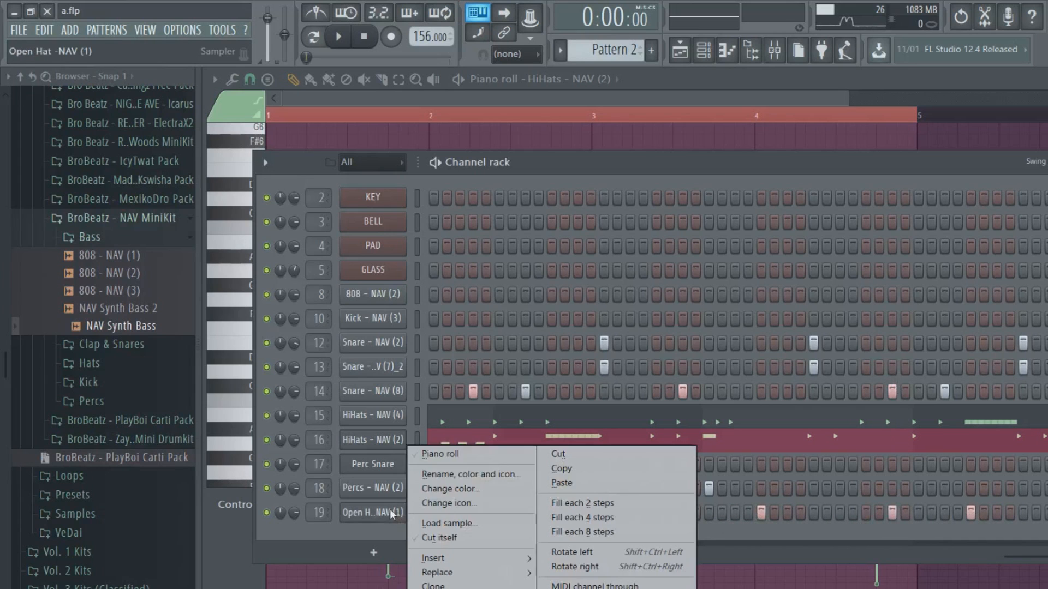
click(437, 453)
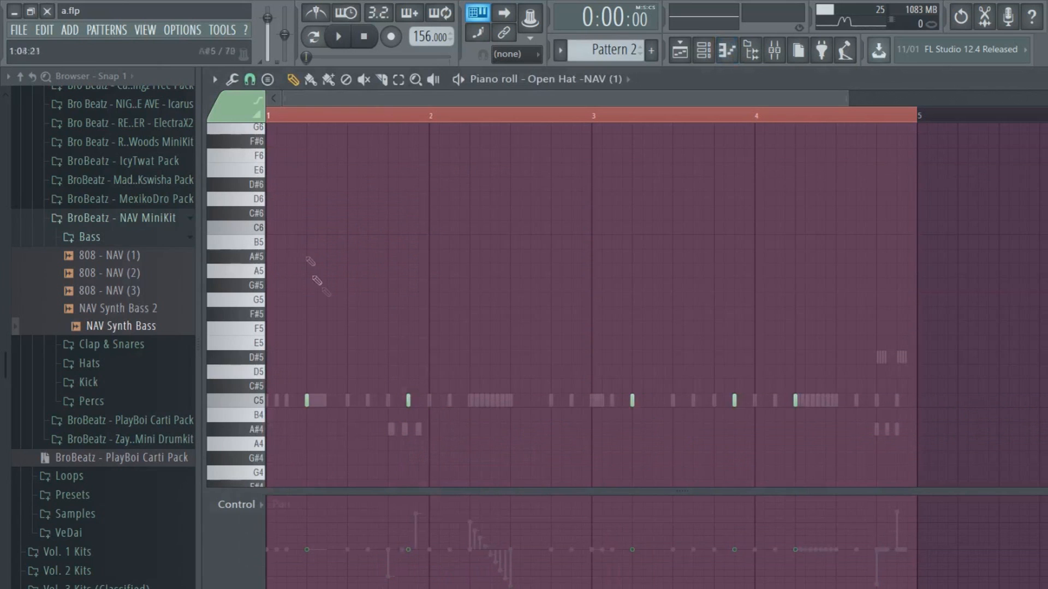
scroll(396, 368, down, 3)
click(409, 343)
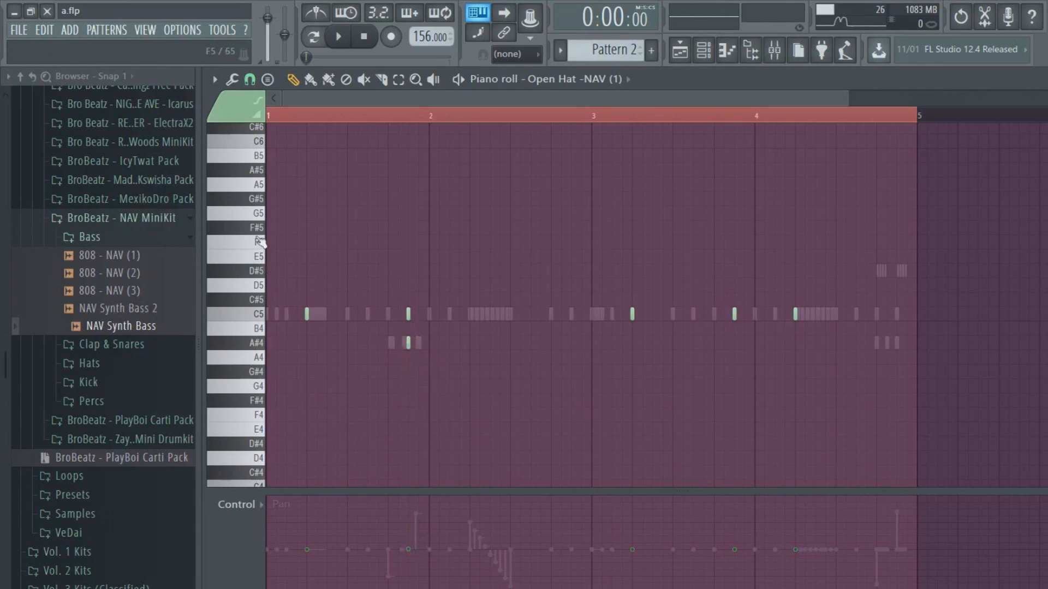
click(408, 243)
right_click(408, 313)
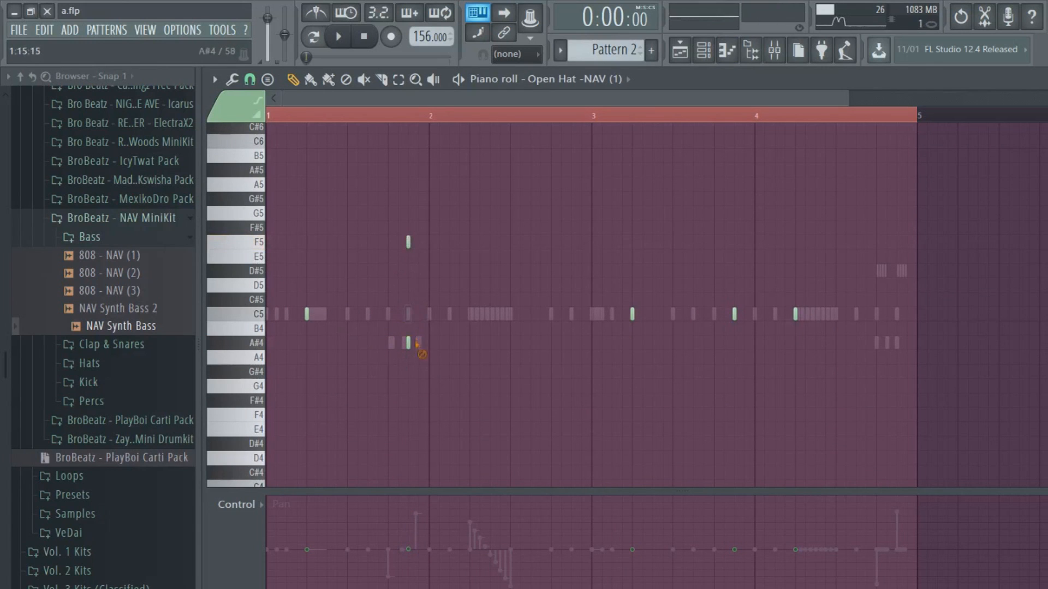
click(737, 242)
drag(795, 314, 795, 358)
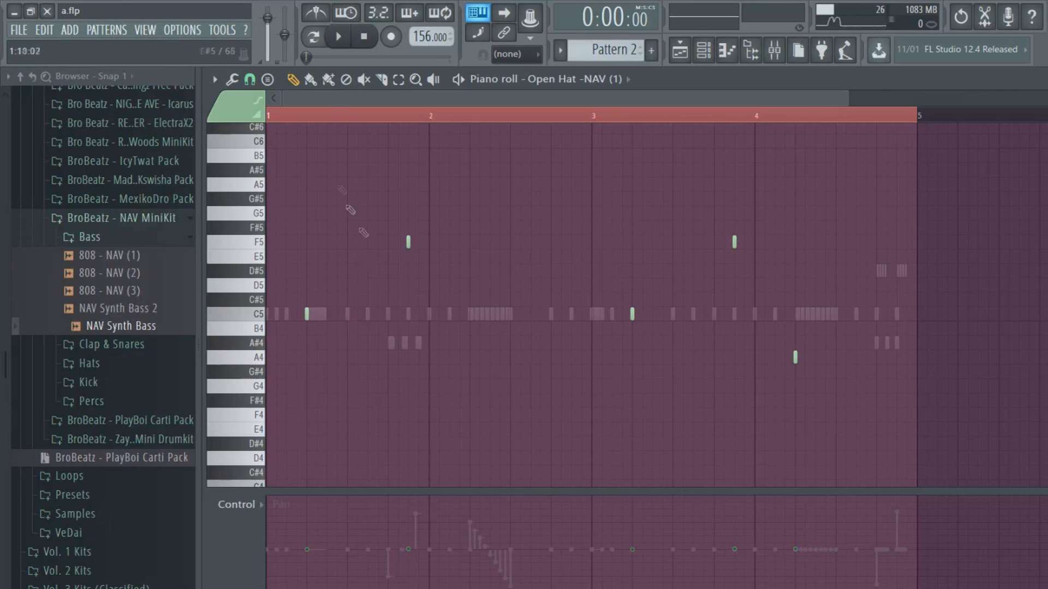
Add an F5 open-hat note on step 5 of bar 2, pan the bar 1 and 3 F5 notes right, and the bar 2 F5 and A4 left.
click(338, 37)
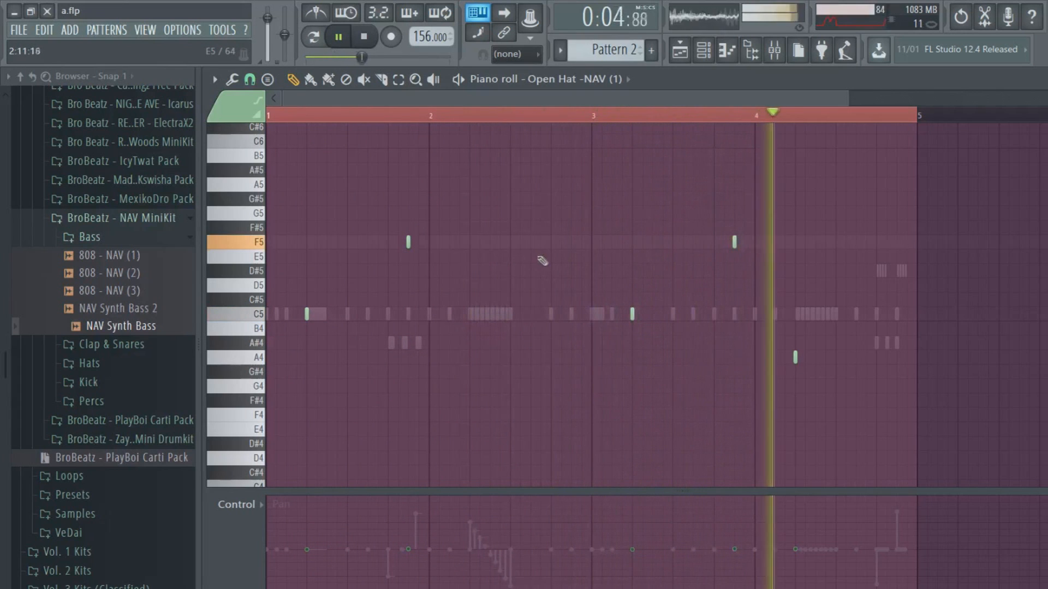
click(469, 241)
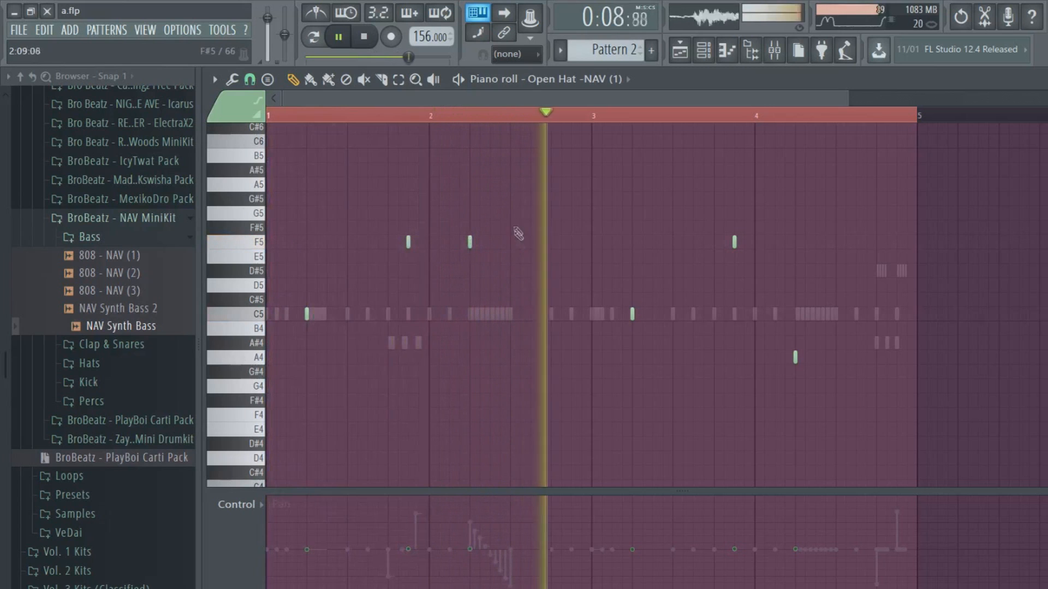
key(space)
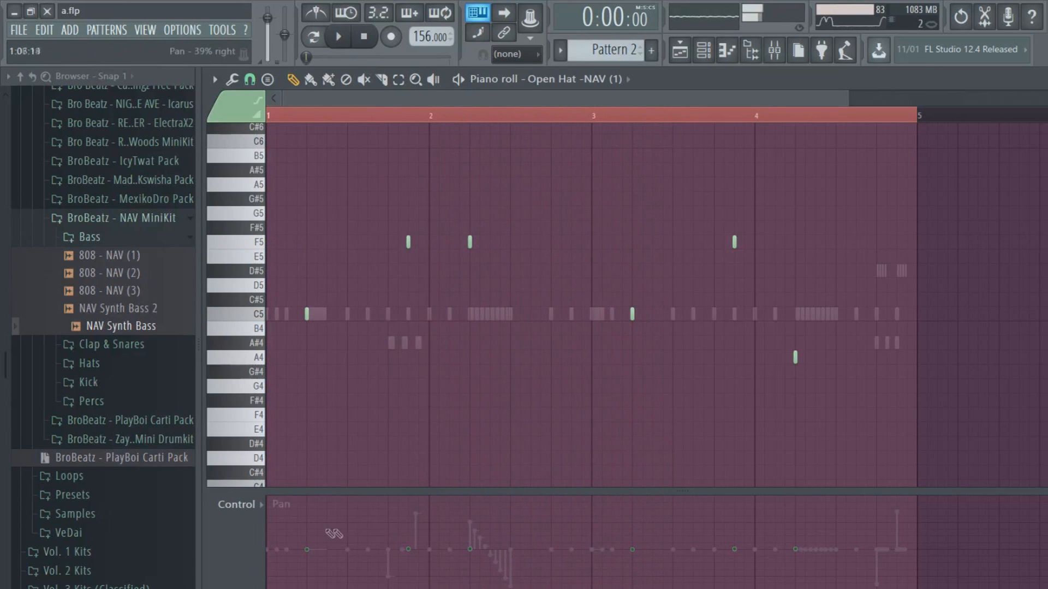
drag(417, 548, 407, 529)
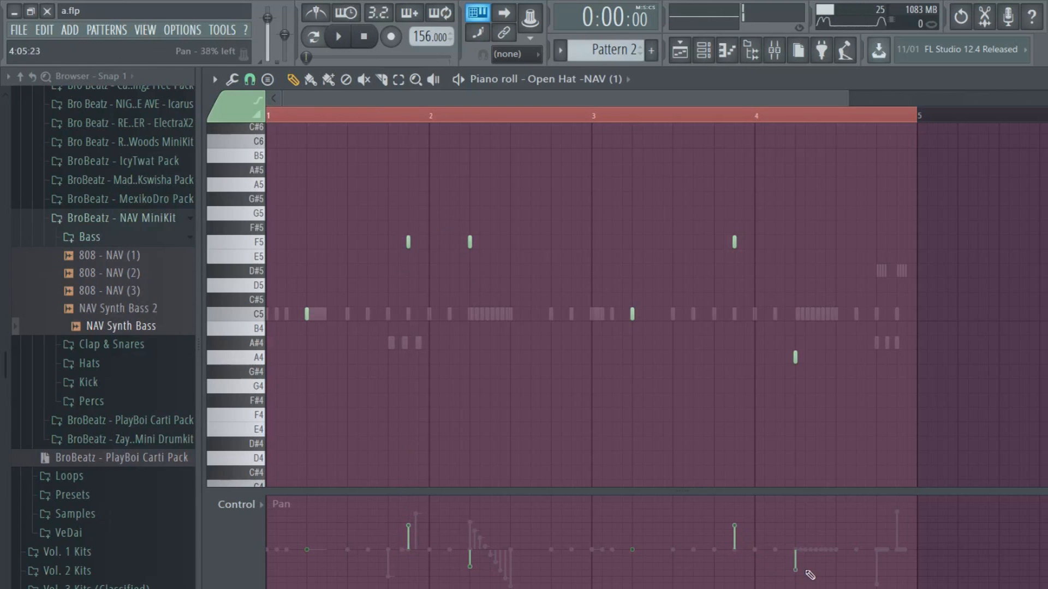
In the mixer, lower the Insert 11 drum group fader slightly and play back Pattern 2 to check the level.
click(704, 51)
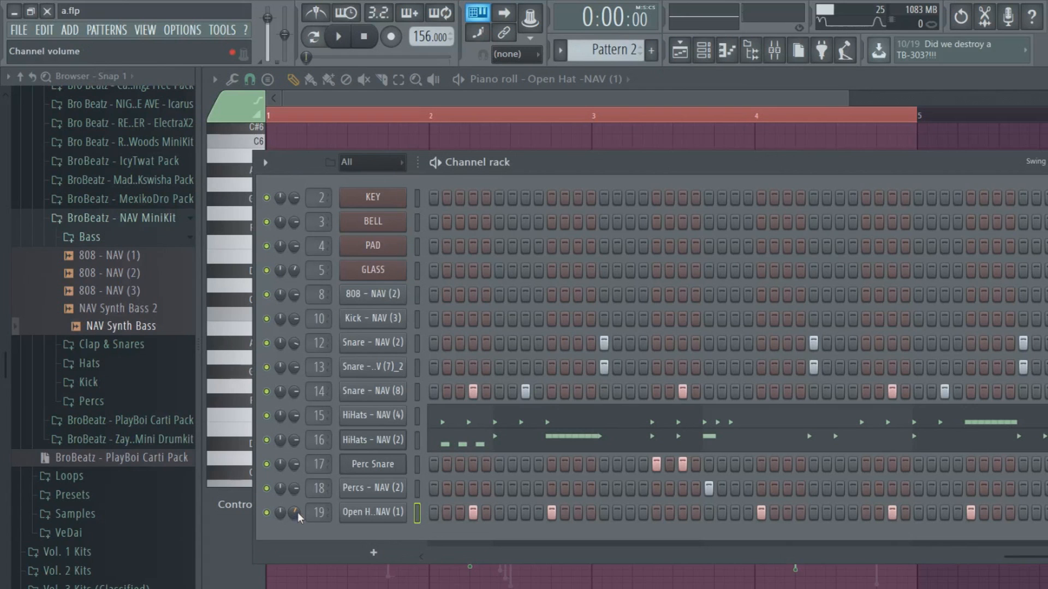
click(797, 50)
click(778, 54)
click(778, 55)
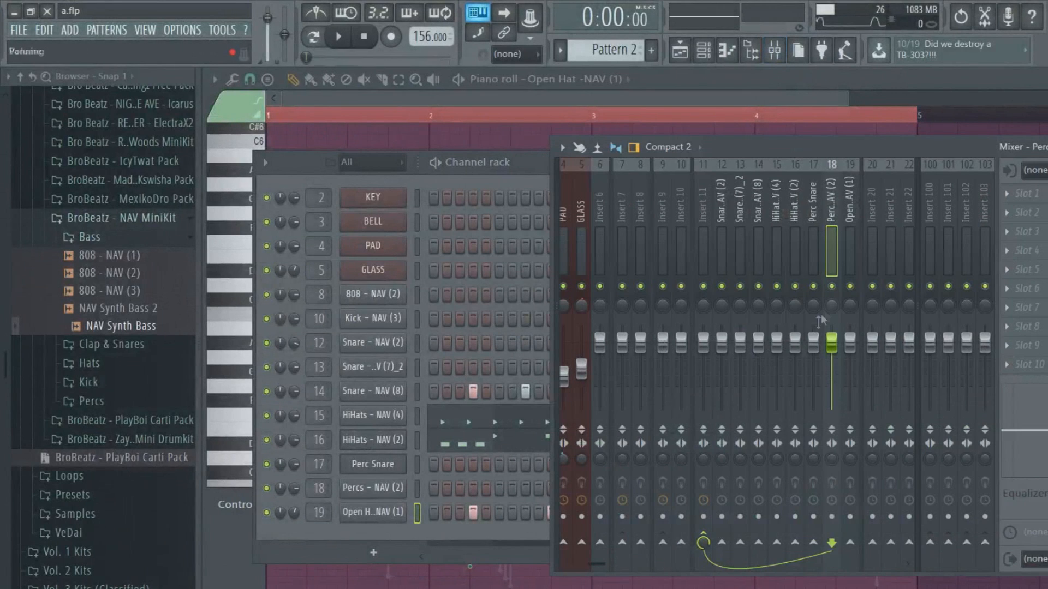
click(705, 343)
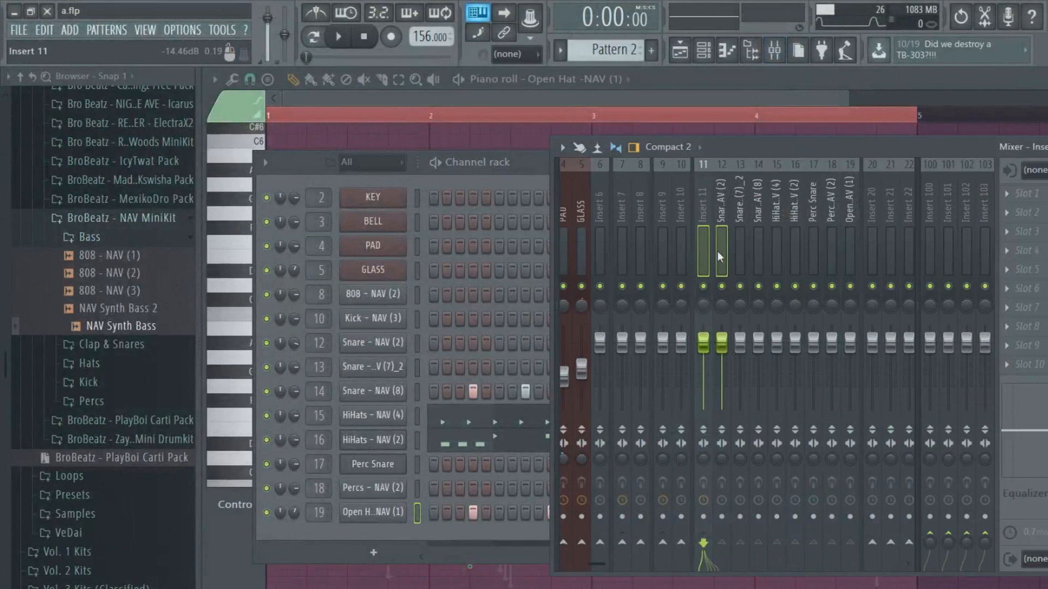
click(738, 254)
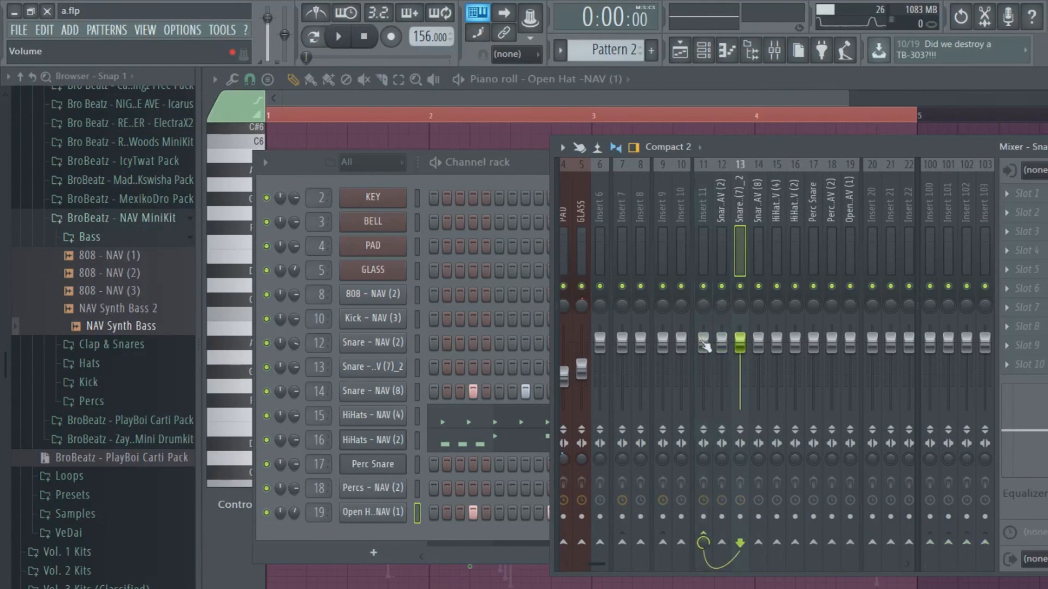
drag(705, 345, 705, 358)
key(space)
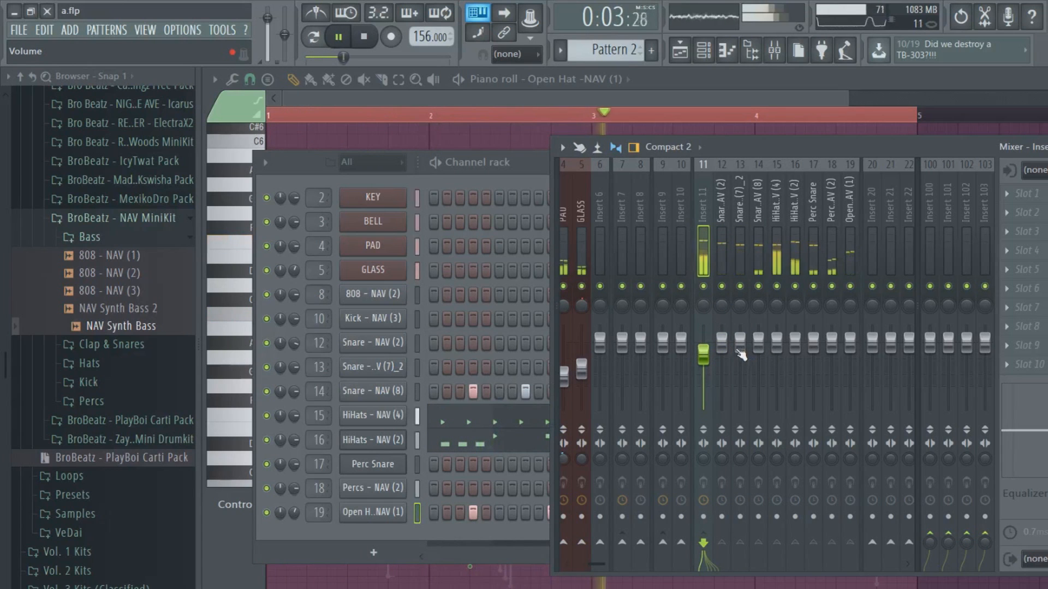
key(space)
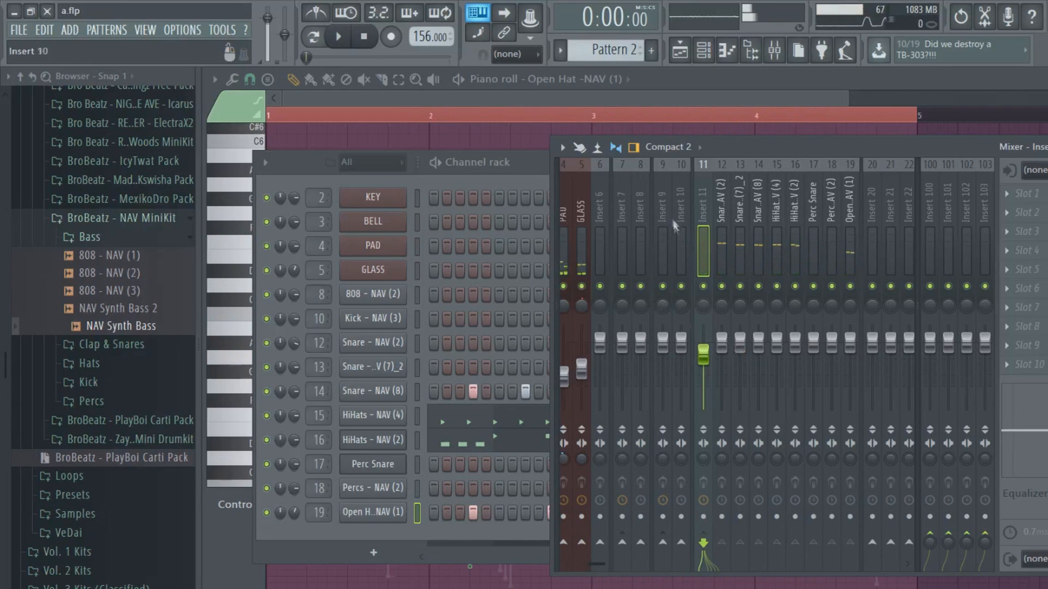
Switch to Pattern 1 and open the piano roll of the 808 - NAV (2) channel.
click(466, 173)
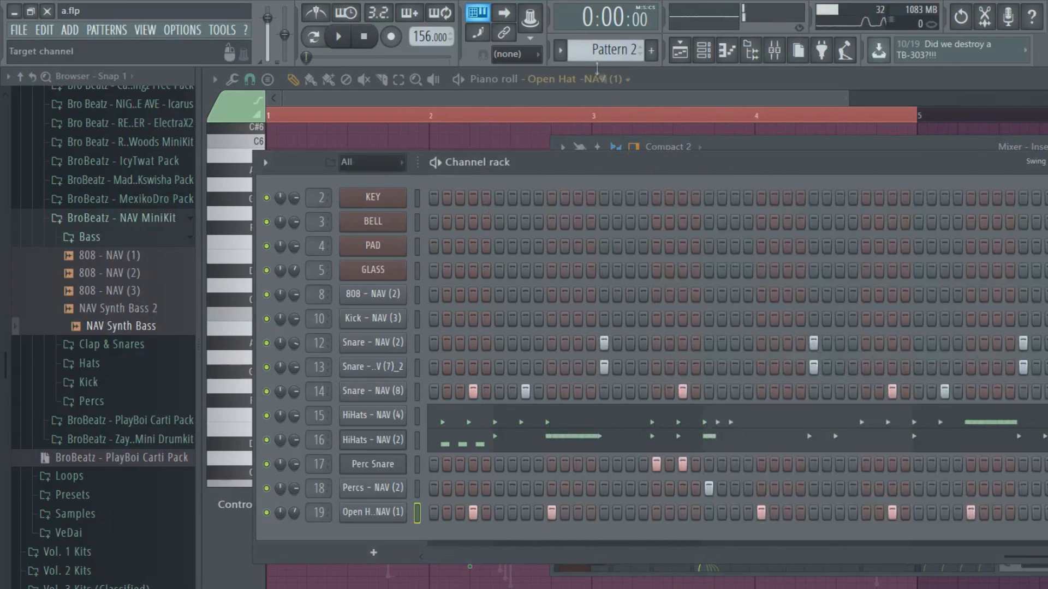
scroll(597, 50, down, 1)
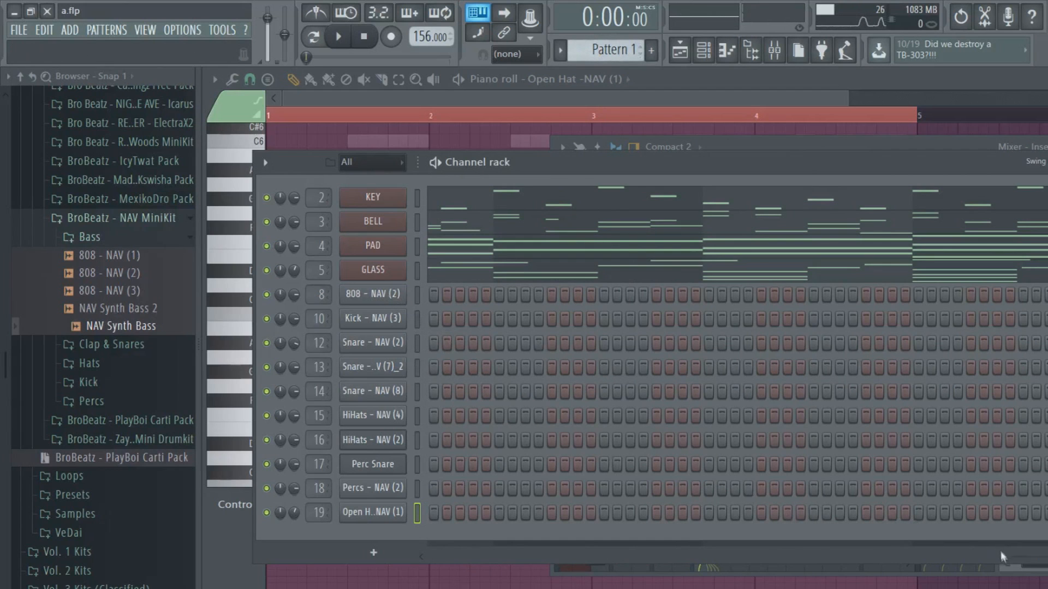
right_click(370, 296)
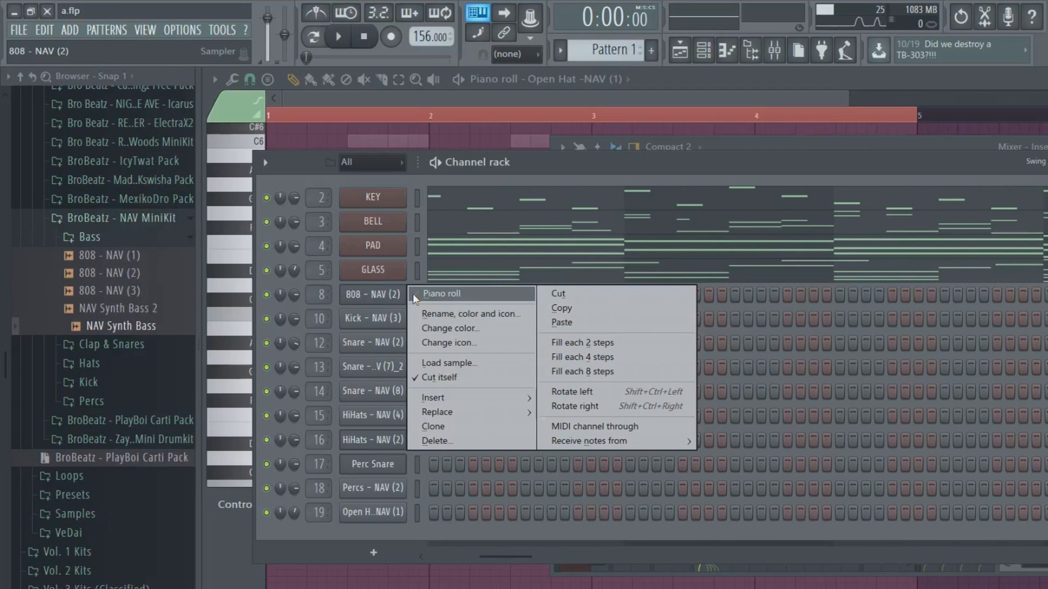
click(412, 294)
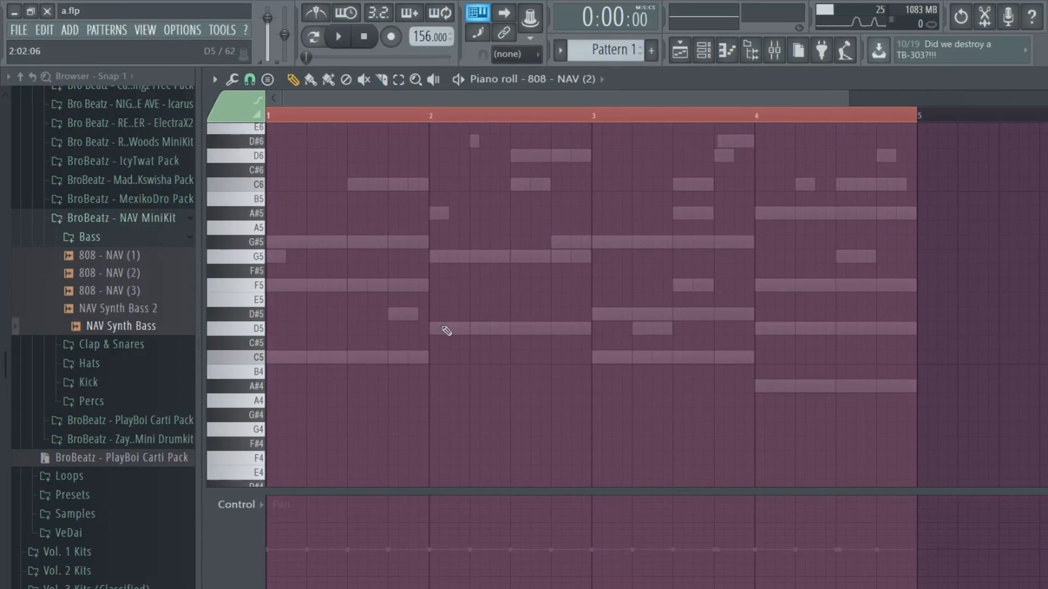
Audition 808 pitches, place a very short G#5 note at the start of bar 1, and show note velocity in the control lane.
click(268, 246)
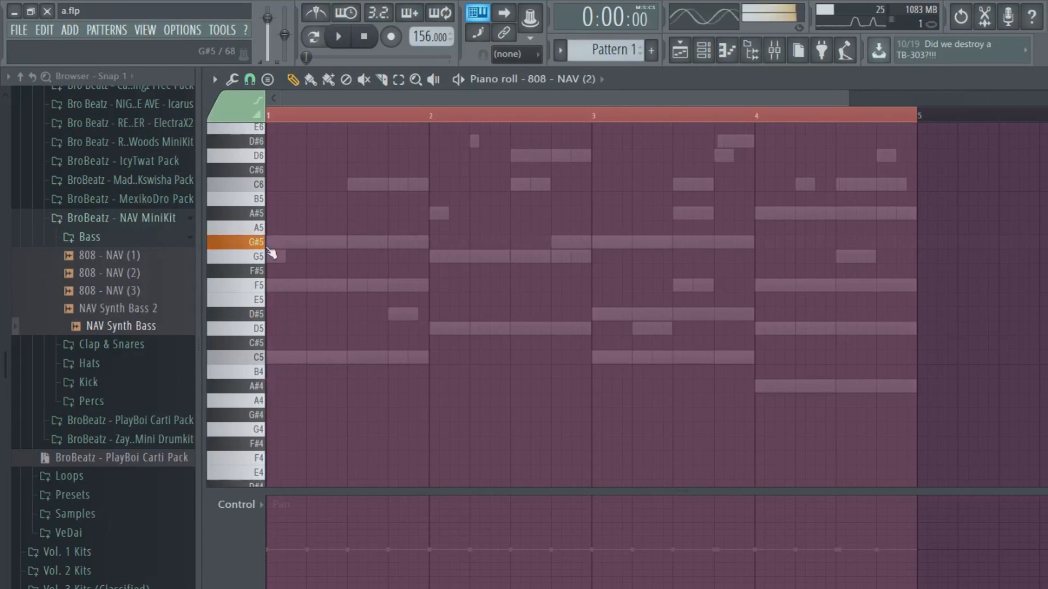
scroll(361, 354, down, 3)
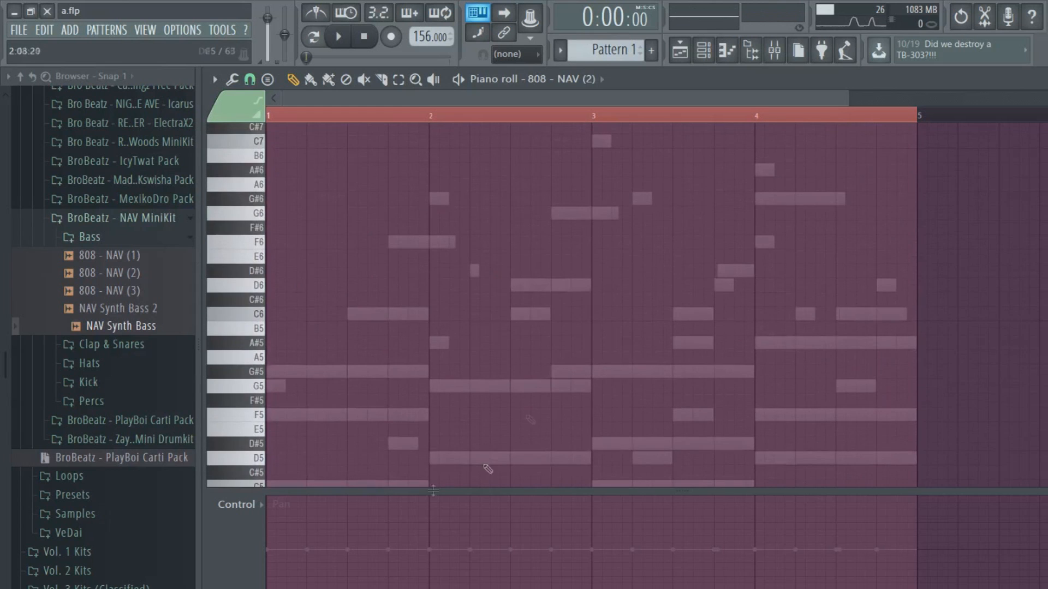
click(239, 360)
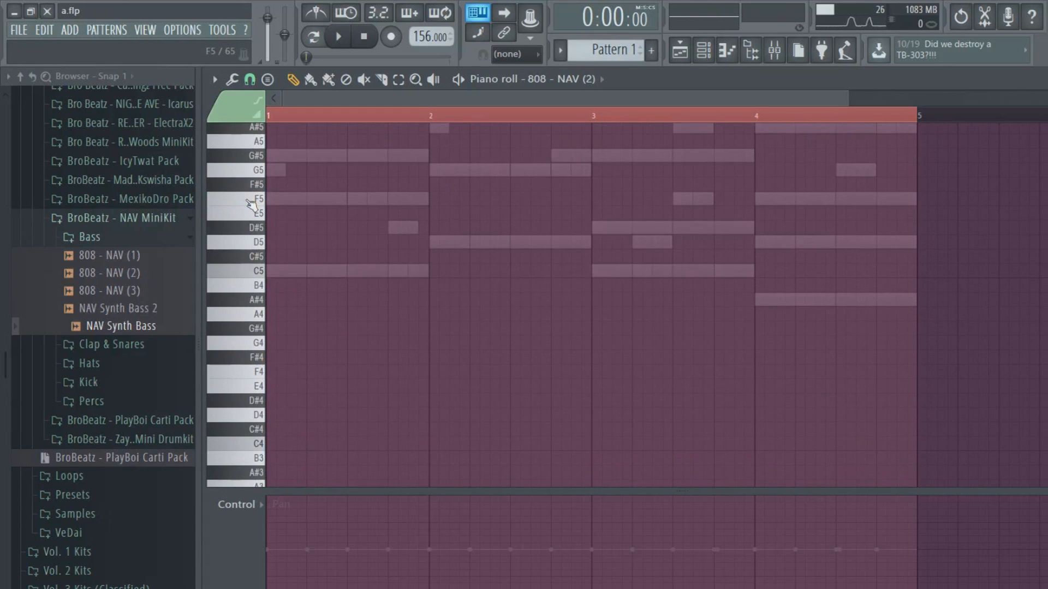
scroll(315, 256, up, 3)
click(322, 244)
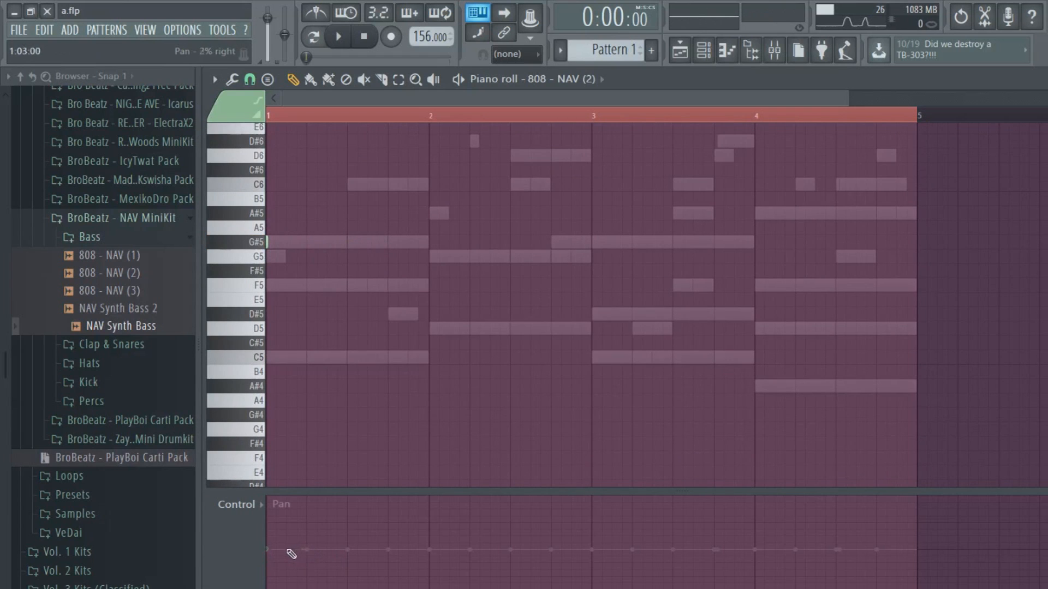
click(257, 514)
click(266, 532)
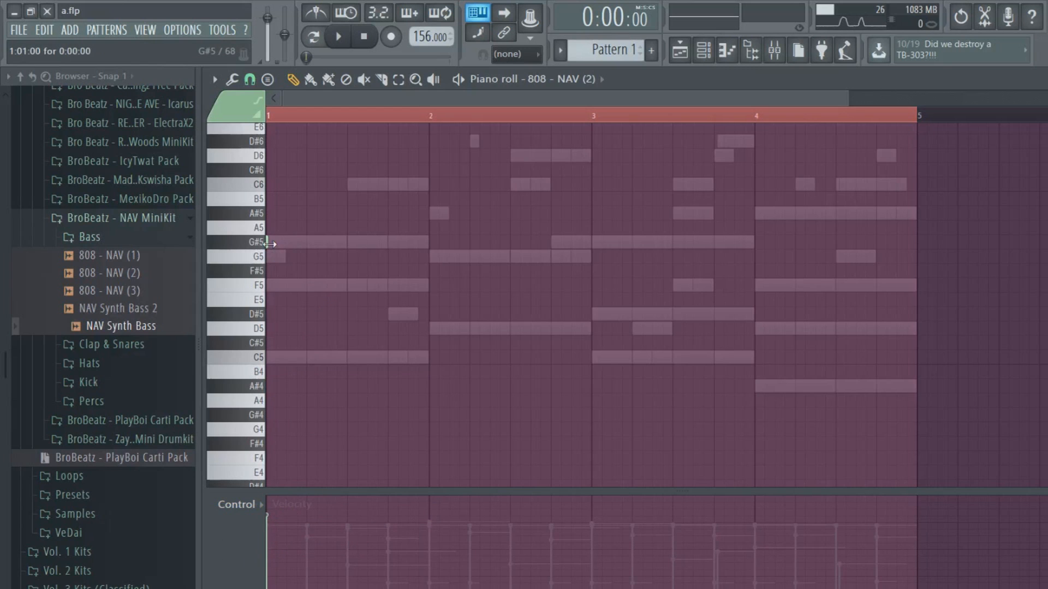
Move the first 808 note to F5, lengthen it to one beat, and add another one-beat F5 on step 13 of bar 1 during playback.
click(341, 36)
click(363, 36)
drag(286, 243, 276, 290)
click(339, 37)
click(363, 38)
click(340, 37)
click(390, 285)
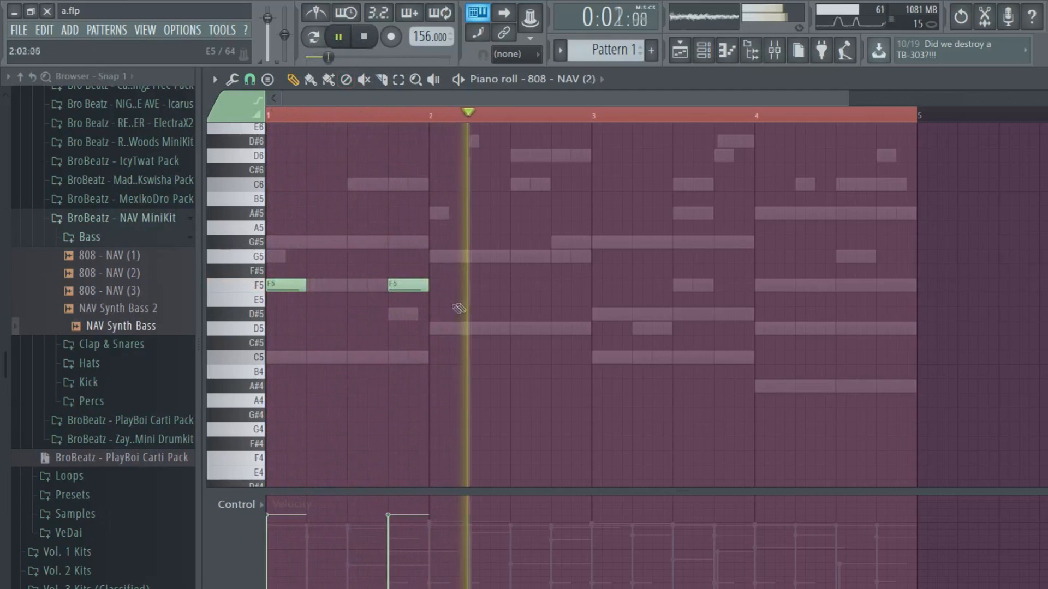
In bar 2, add a one-beat F5 808 note on step 5 and single-step F5 notes on steps 13, 14 and 15.
click(475, 285)
click(556, 284)
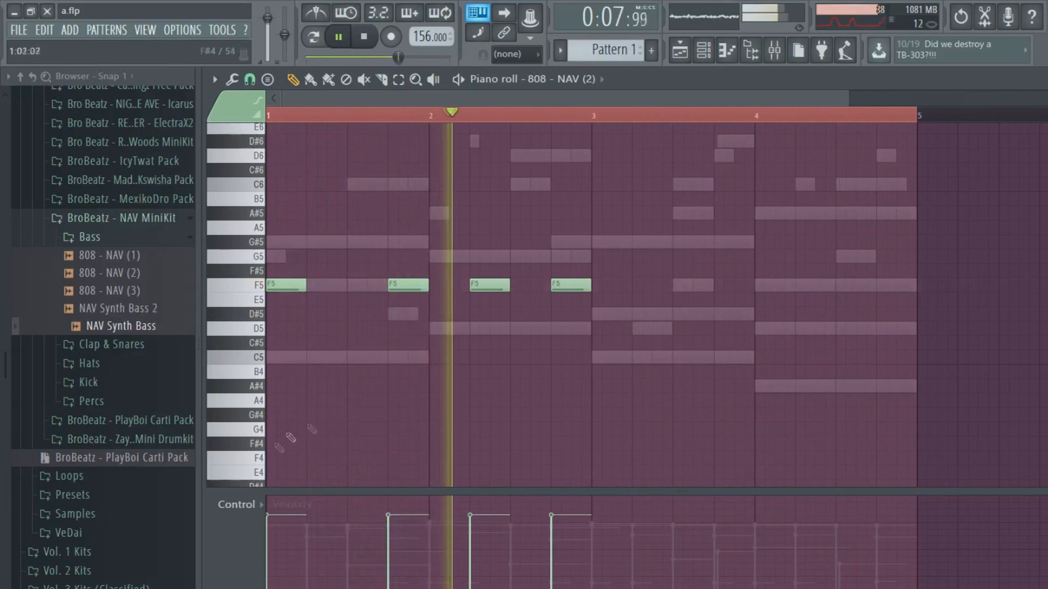
drag(590, 289, 560, 293)
click(565, 287)
click(575, 285)
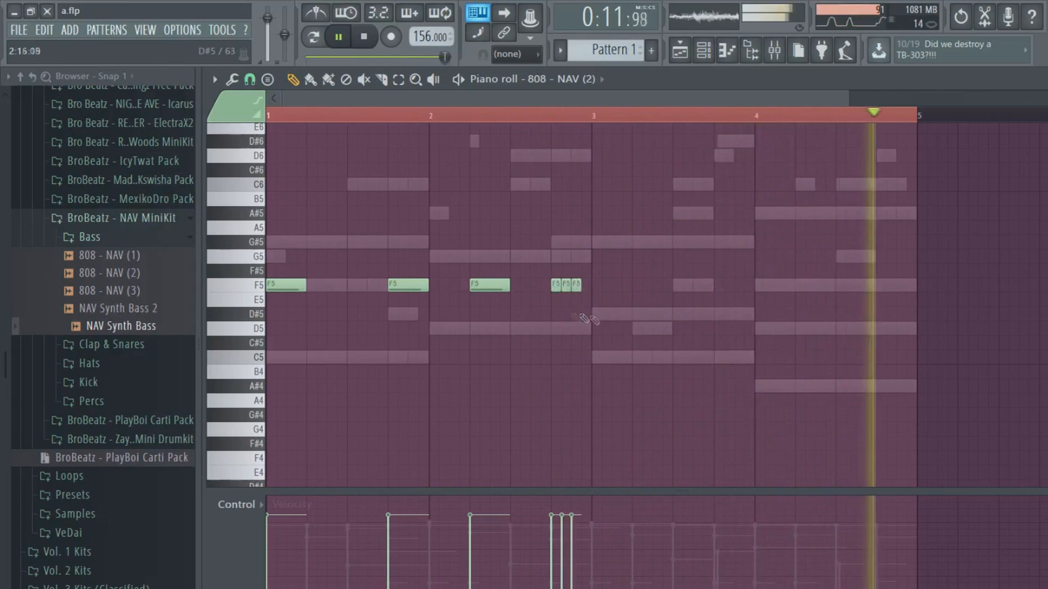
Add single-step 808 notes: F5 on step 1 and G#5 on step 13 of bar 3, and A#5 on steps 5, 13, 14 and 15 of bar 4.
click(596, 285)
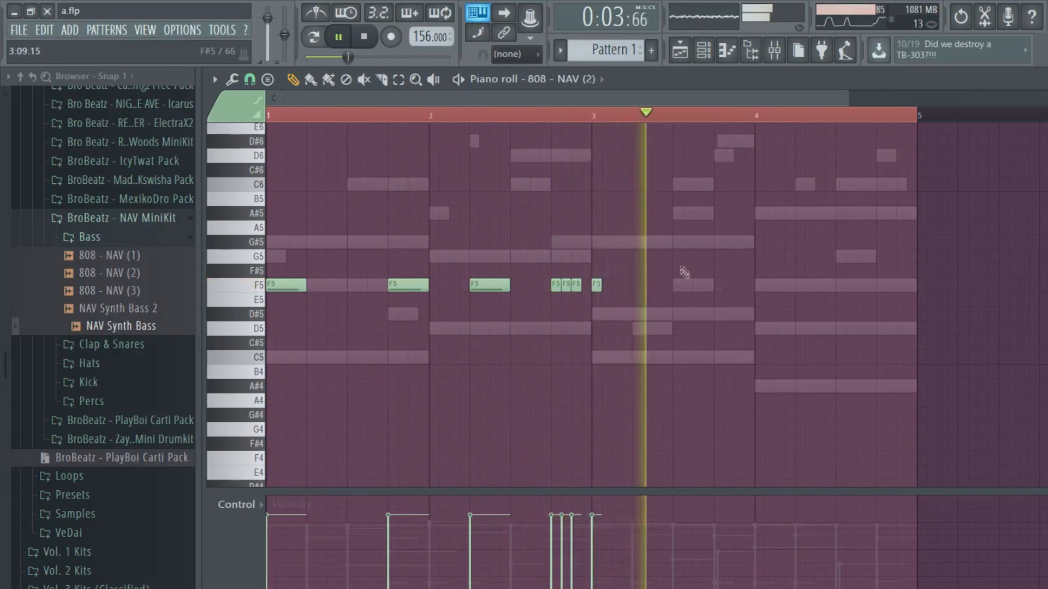
click(718, 242)
click(799, 213)
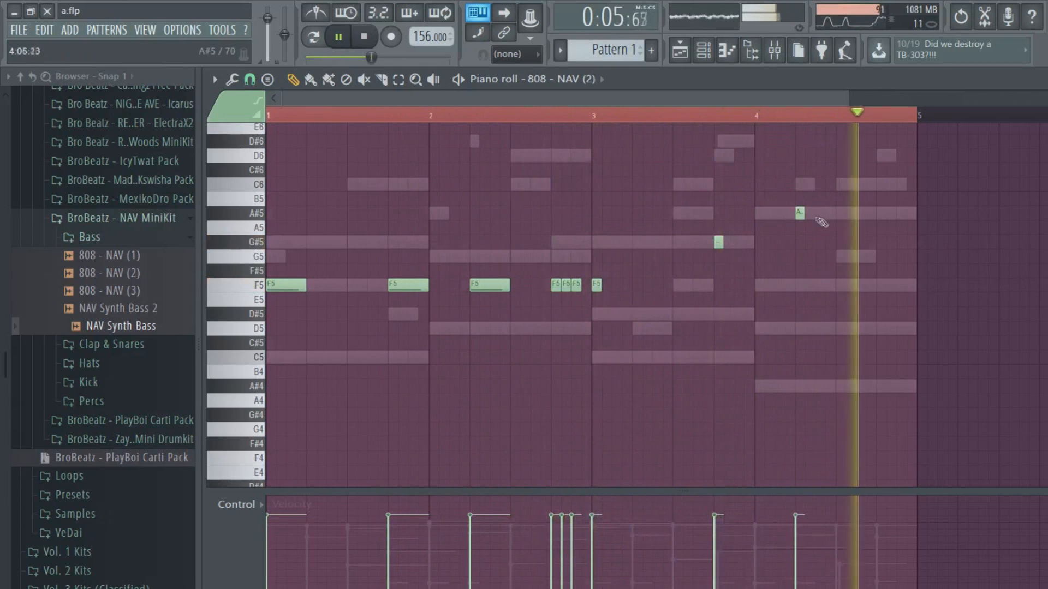
click(881, 212)
click(892, 212)
click(902, 213)
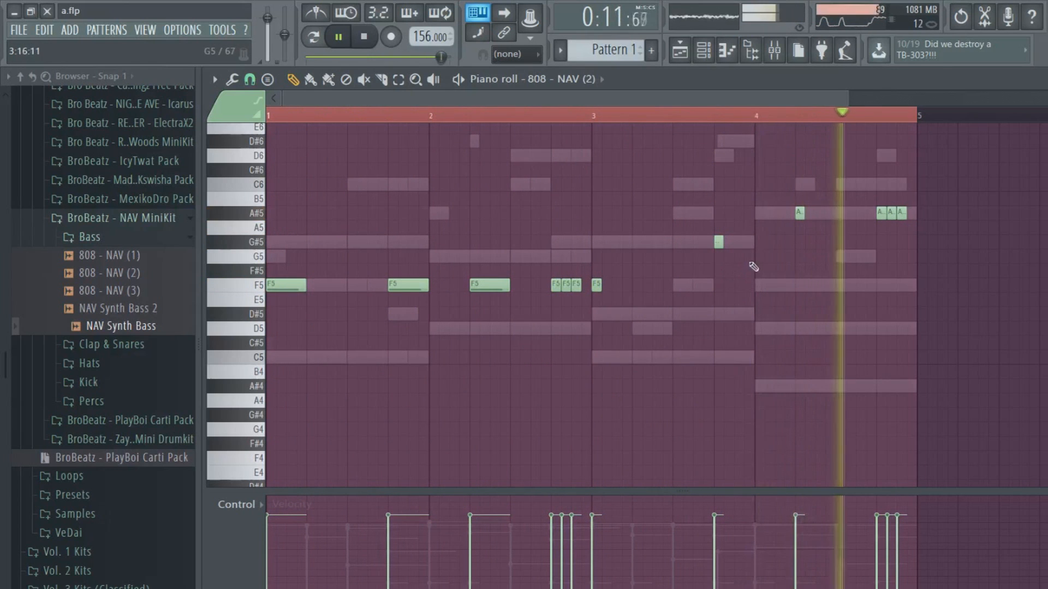
Move both 808 notes in bar 3 down to D#5.
drag(720, 244, 720, 314)
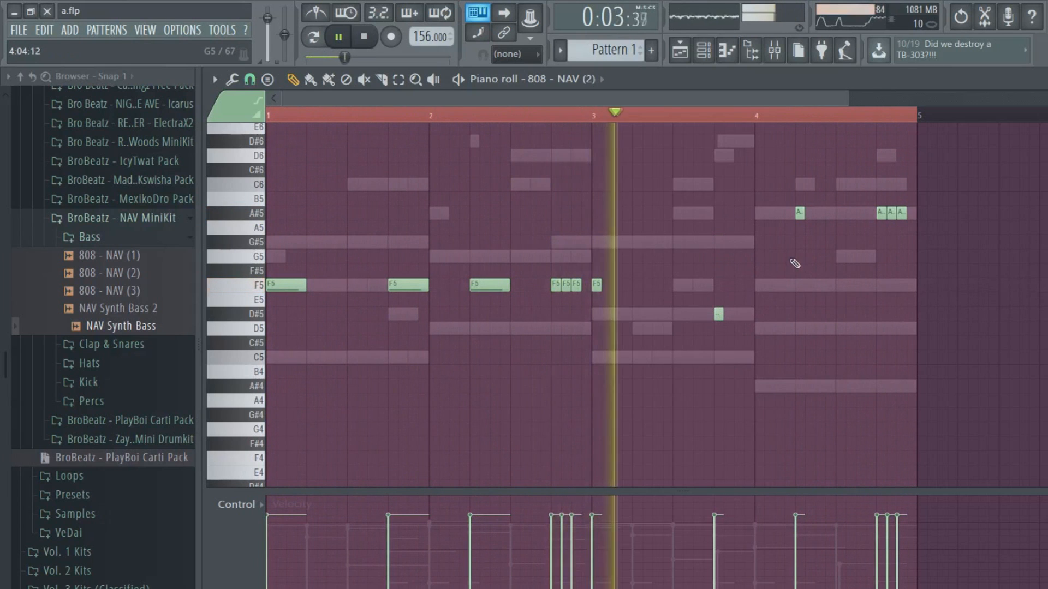
drag(597, 284, 596, 313)
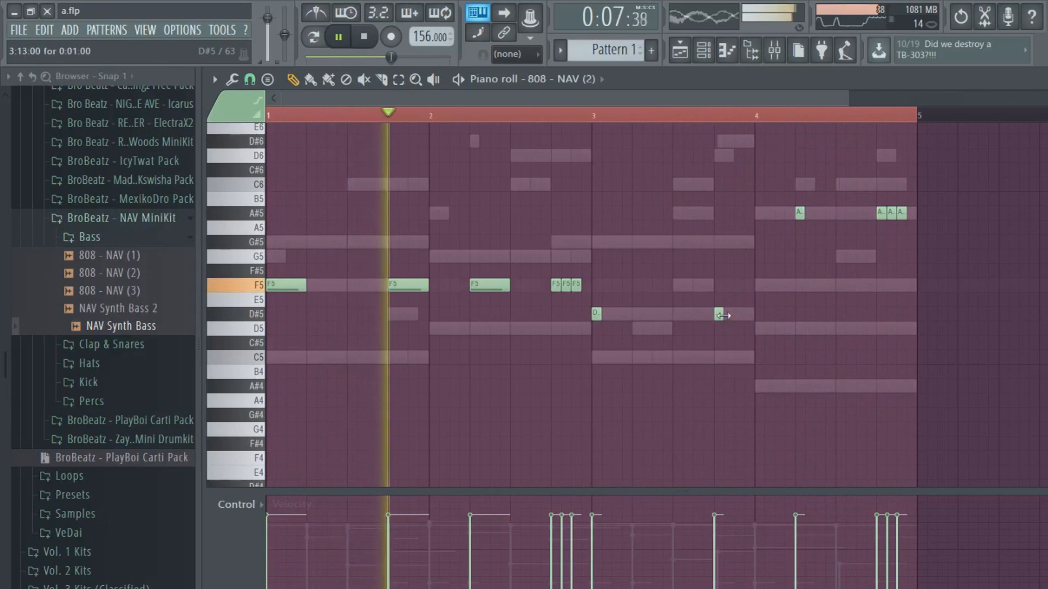
Lengthen 808 notes: the first F5 and both D#5 to two beats, the second F5 to 1.5 beats, and the first A#5 to one beat.
drag(598, 313, 804, 315)
drag(804, 213, 835, 211)
drag(427, 284, 448, 283)
drag(306, 285, 339, 286)
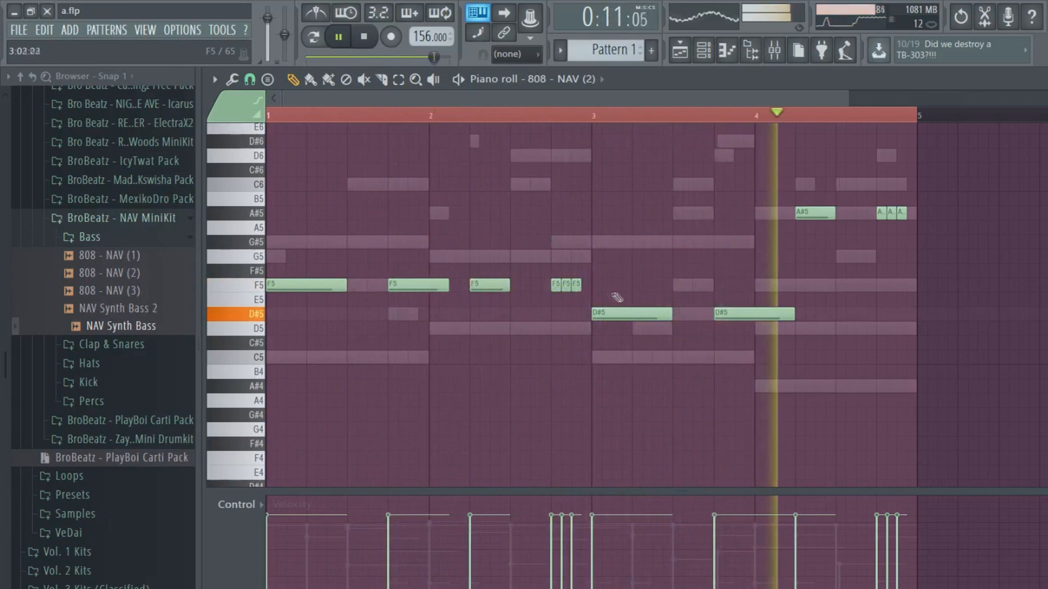
click(364, 37)
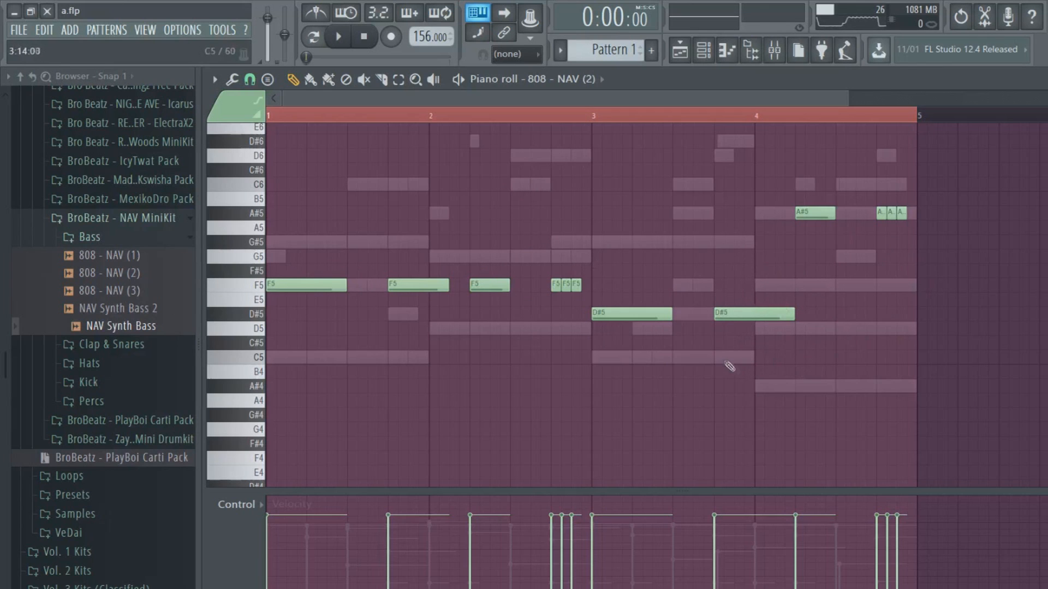
Add Kick - NAV (3) hits on step 2 and on the later 808 note starts across all four bars.
click(703, 50)
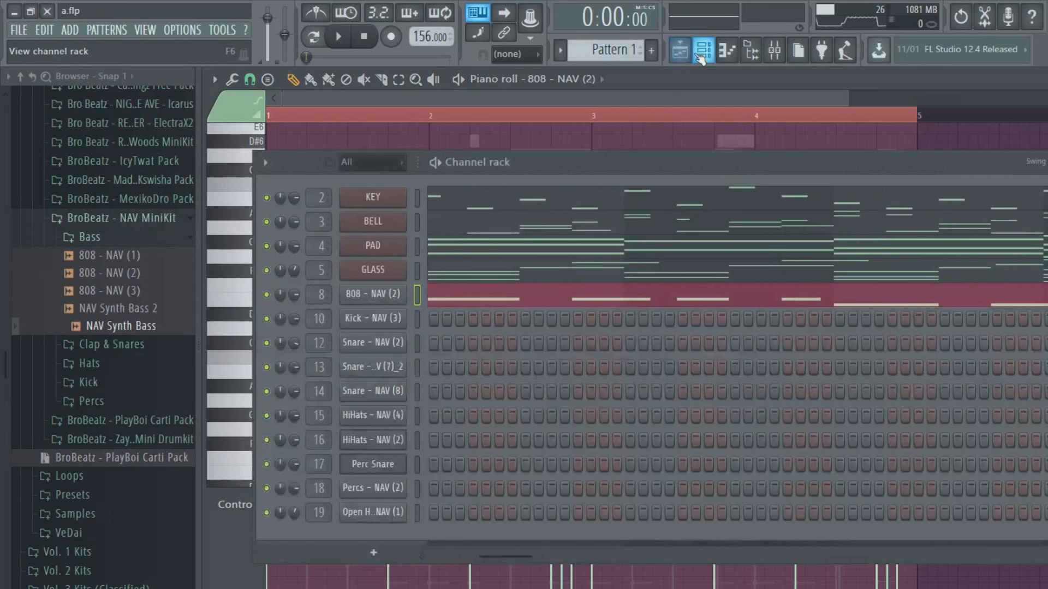
click(432, 319)
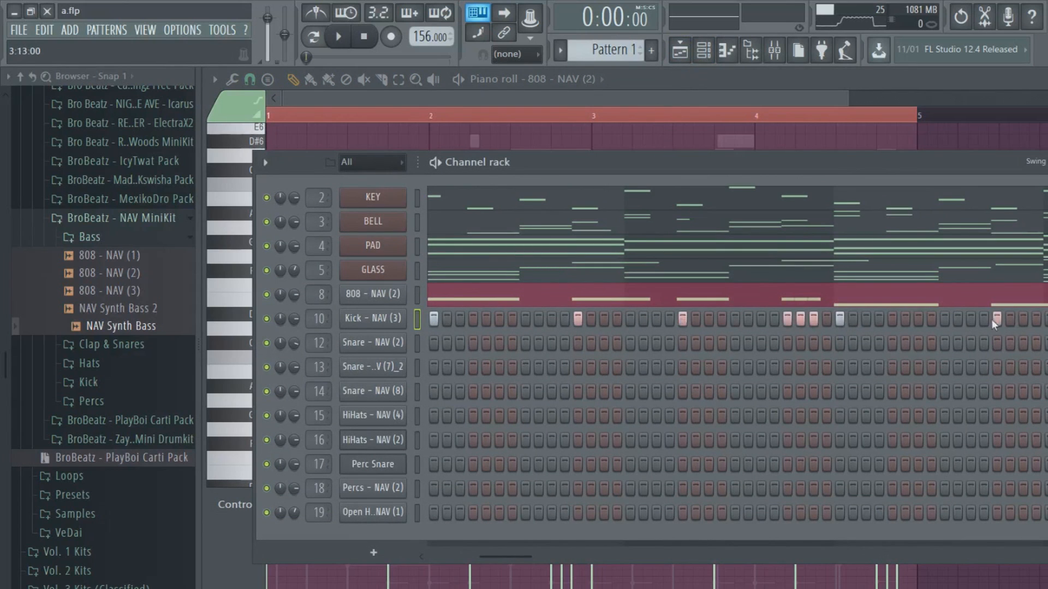
drag(510, 557, 1047, 558)
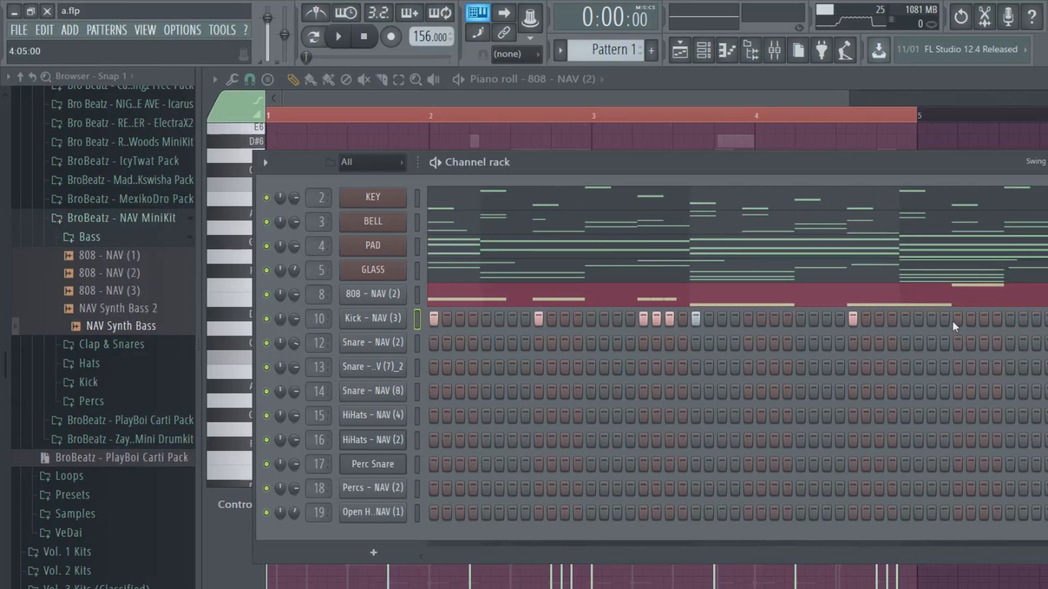
Review the Kick - NAV (3) notes in the piano roll and remove the kick on step 13 of bar 1.
right_click(352, 315)
click(371, 322)
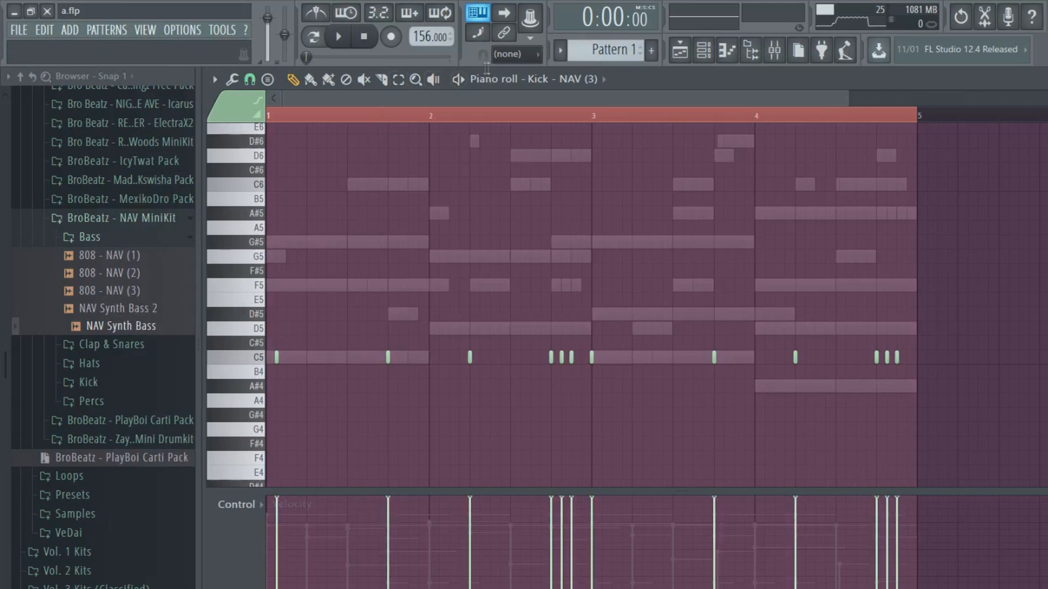
scroll(381, 264, down, 3)
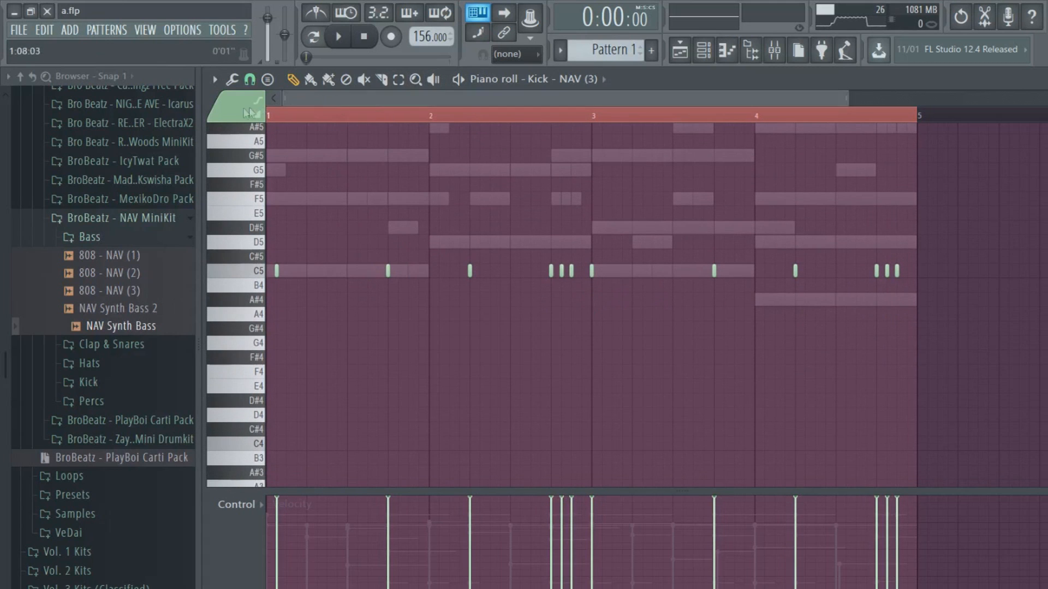
click(681, 53)
click(702, 56)
click(685, 56)
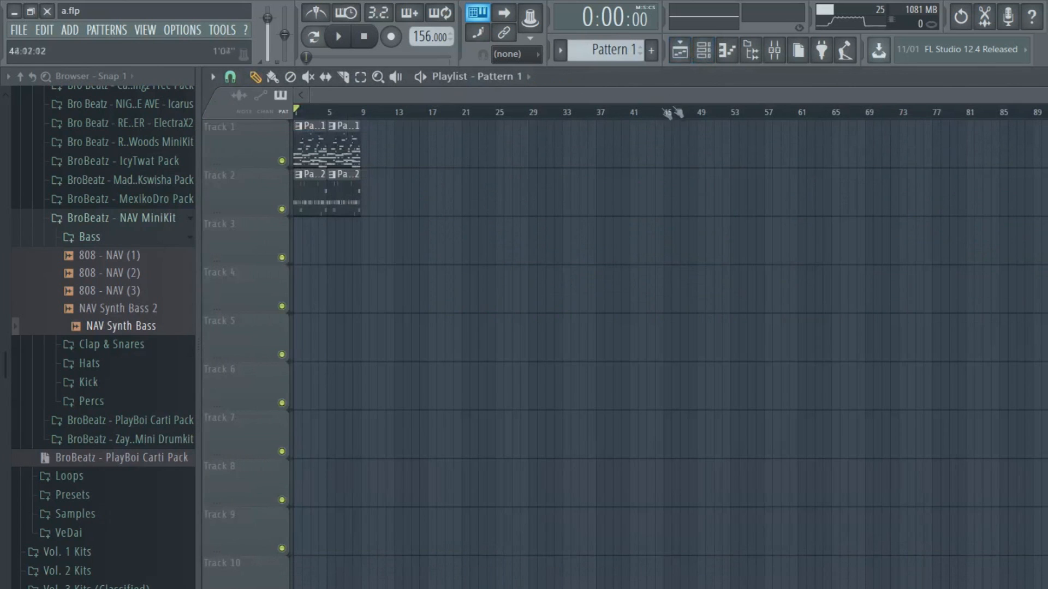
click(703, 50)
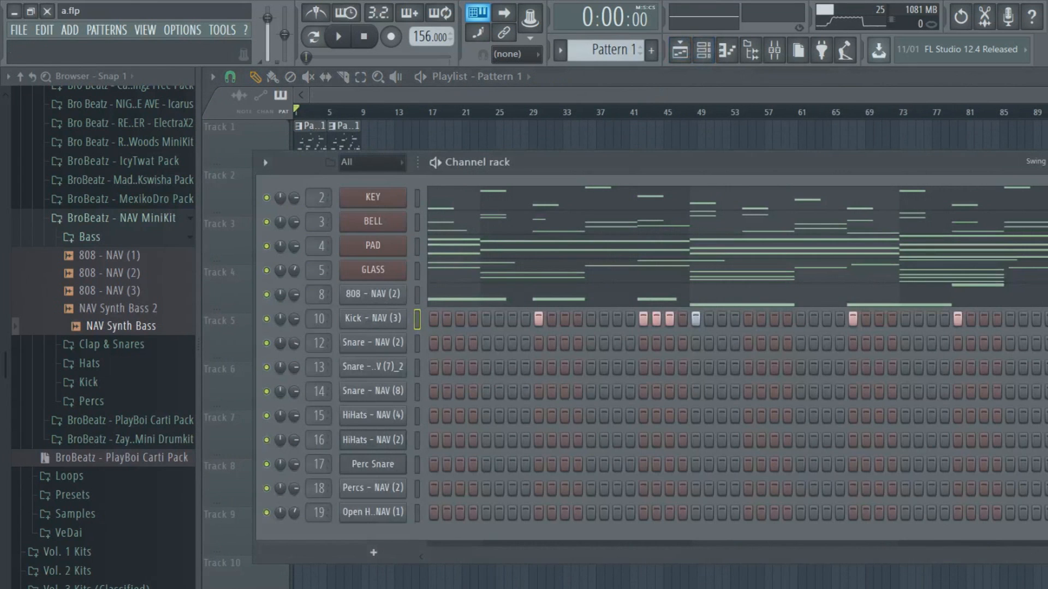
Move the first kick hit to step 1 of bar 1 and check the kick's notes in the piano roll.
drag(464, 573, 344, 574)
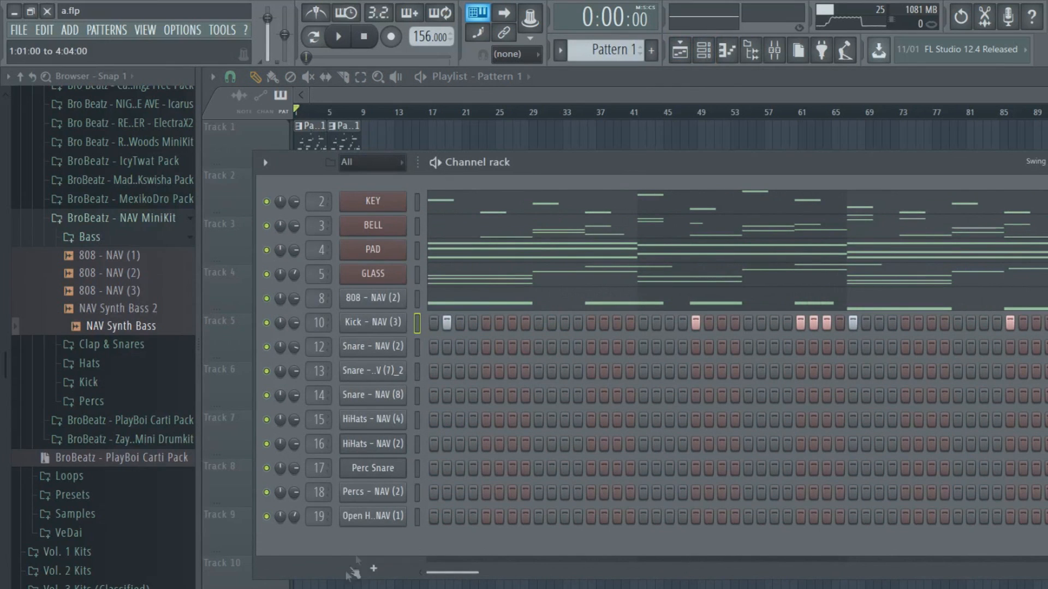
right_click(401, 323)
click(426, 321)
click(400, 323)
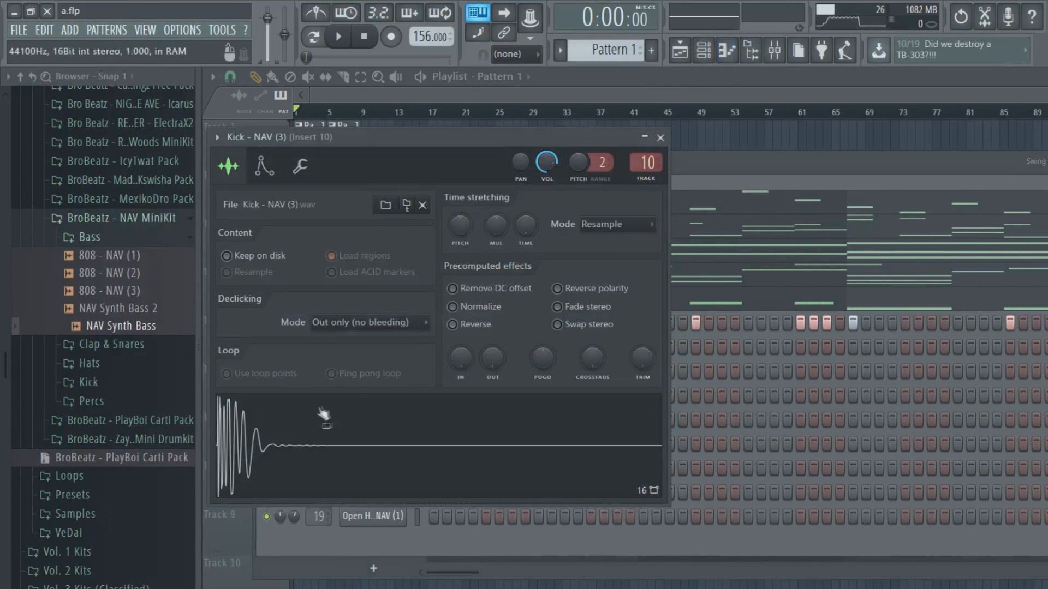
click(660, 137)
right_click(404, 319)
click(437, 322)
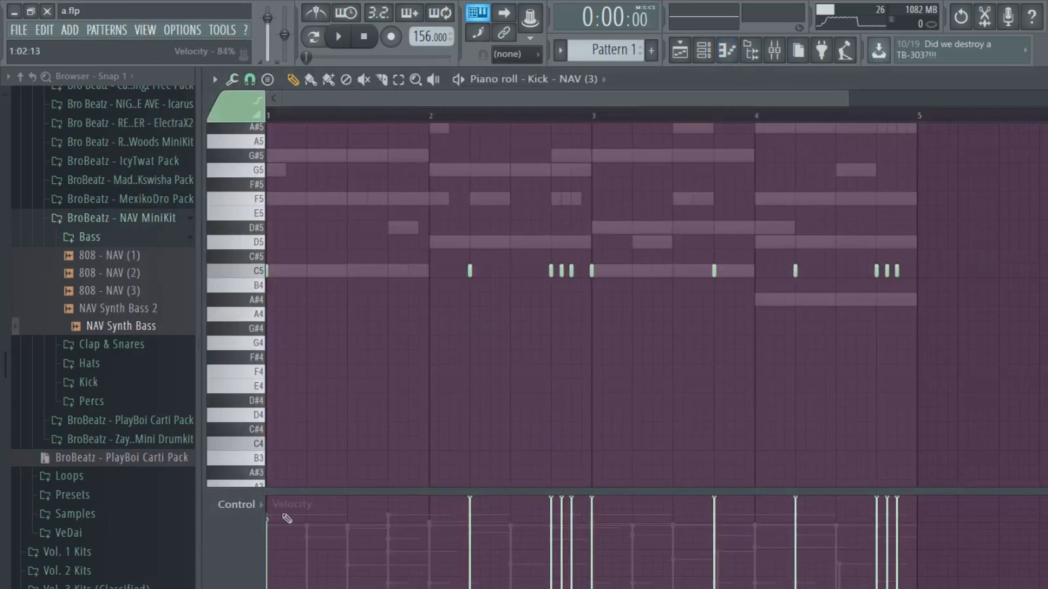
click(683, 57)
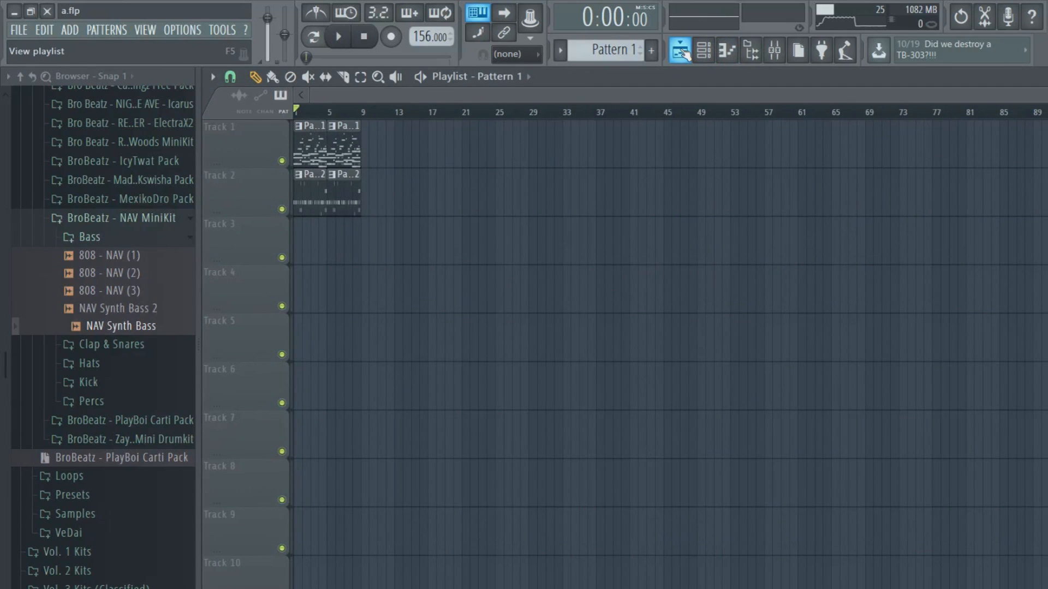
click(705, 57)
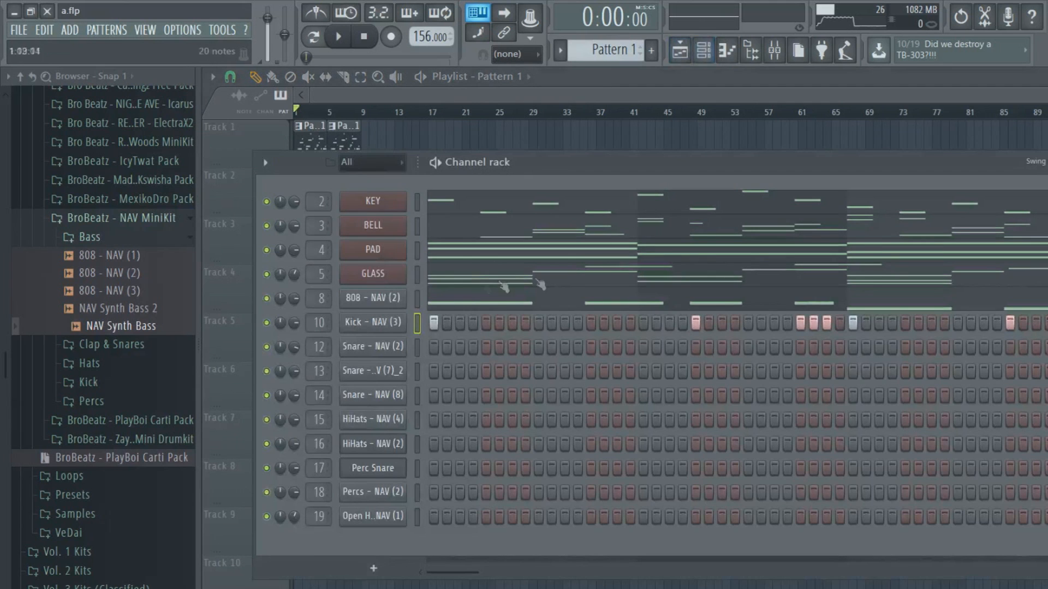
Play the song and lower the Insert 8 mixer fader to 96% (-0.9 dB).
click(775, 54)
click(780, 63)
key(space)
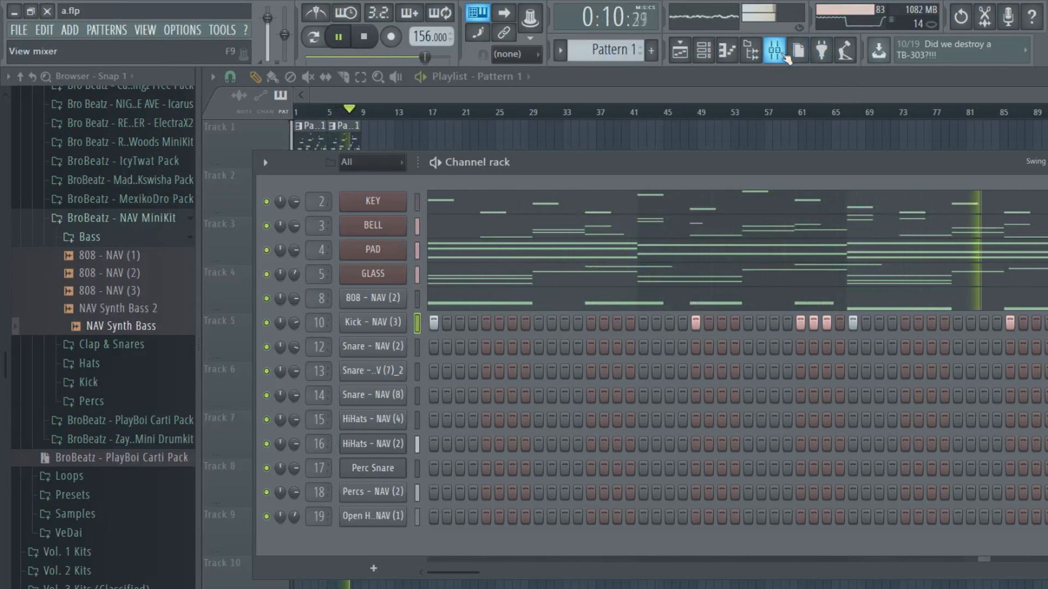
click(784, 55)
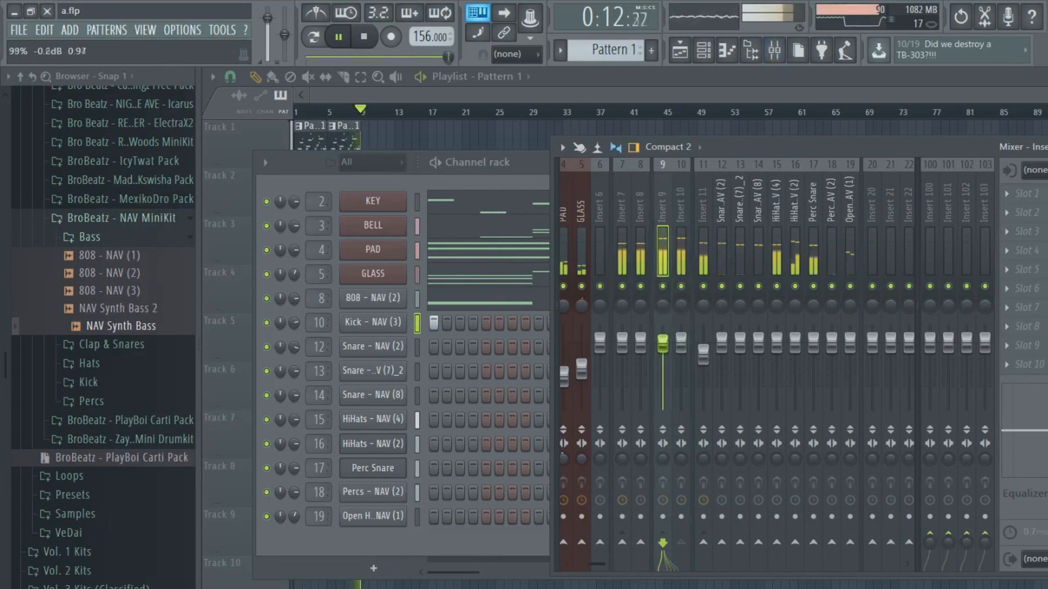
drag(640, 342, 640, 347)
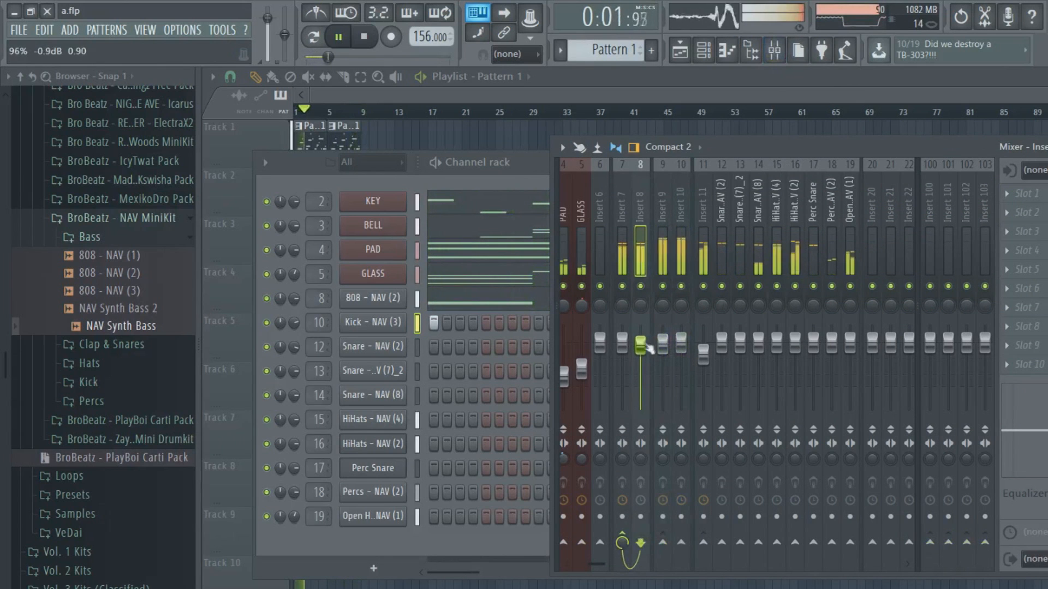
scroll(595, 241, up, 3)
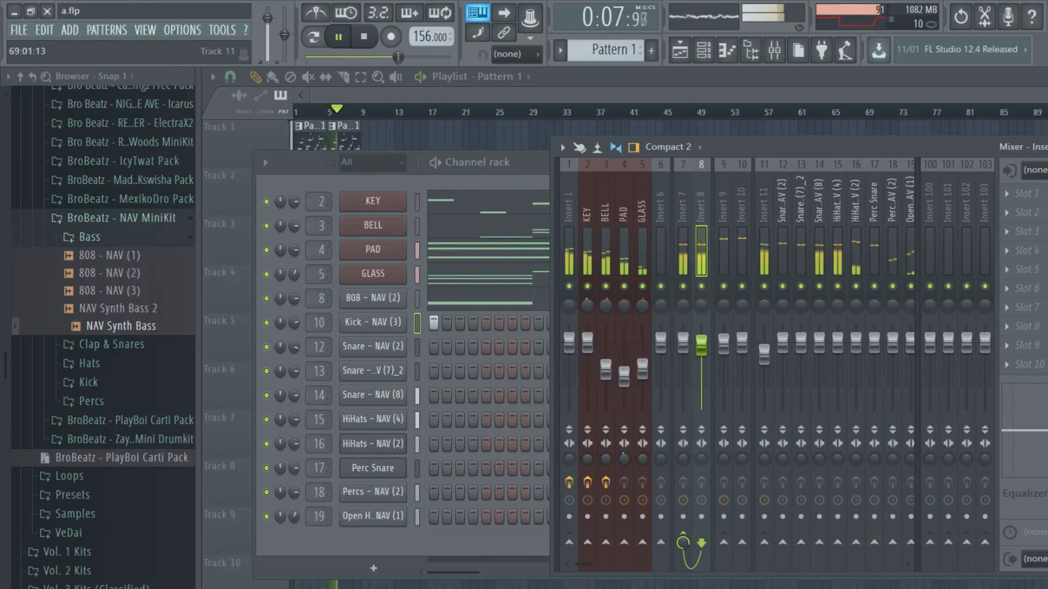
Save the project, move the mixer window clear of the channel rack, and stop playback.
key(alt+Tab)
key(alt+Tab)
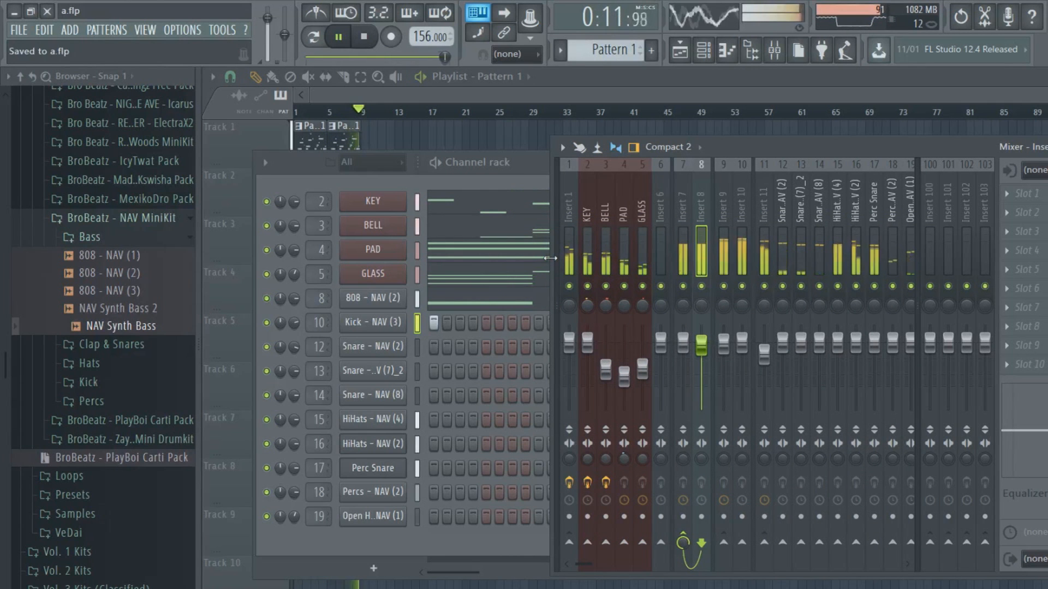
drag(728, 153, 608, 335)
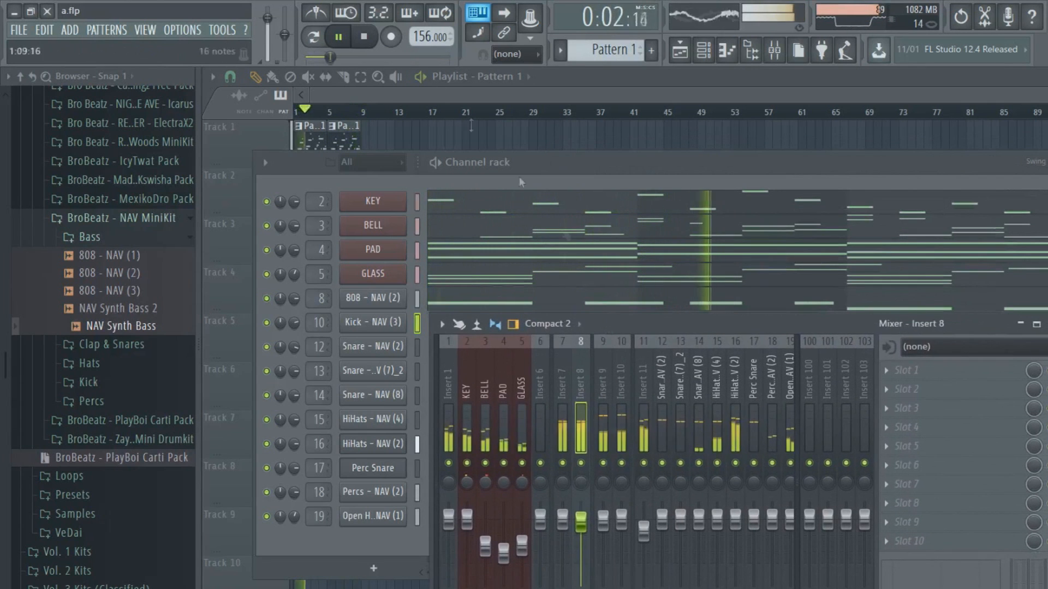
click(367, 39)
Enable Cut itself on the three snare channels.
right_click(374, 344)
right_click(389, 371)
right_click(381, 394)
right_click(371, 416)
right_click(371, 390)
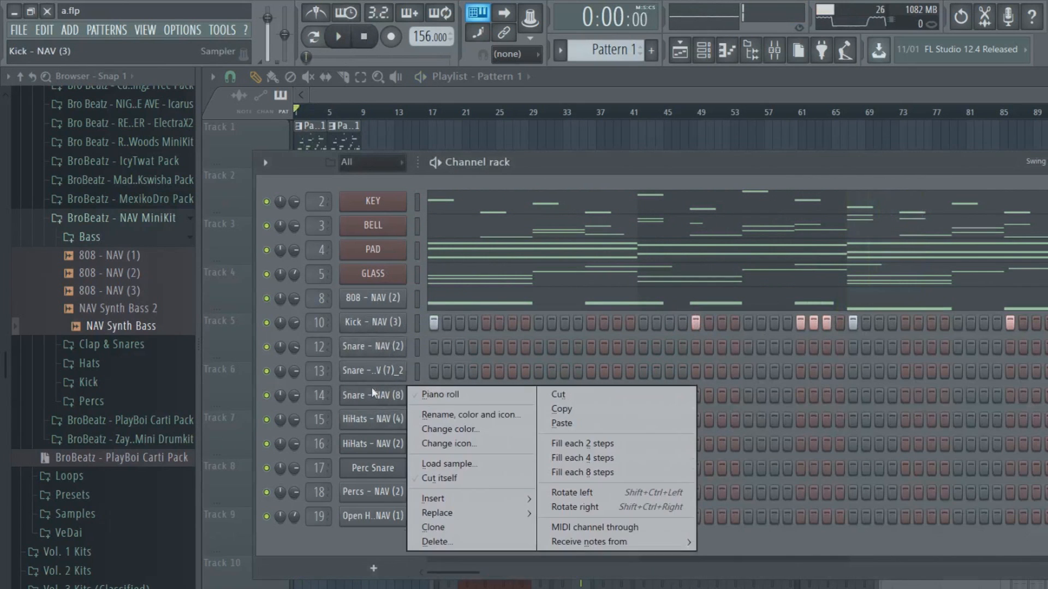
click(417, 476)
Enable Cut itself on the hi-hat and percussion channels.
right_click(382, 423)
right_click(380, 438)
right_click(380, 426)
click(418, 502)
right_click(378, 450)
click(419, 526)
right_click(376, 468)
click(437, 538)
right_click(382, 492)
click(431, 537)
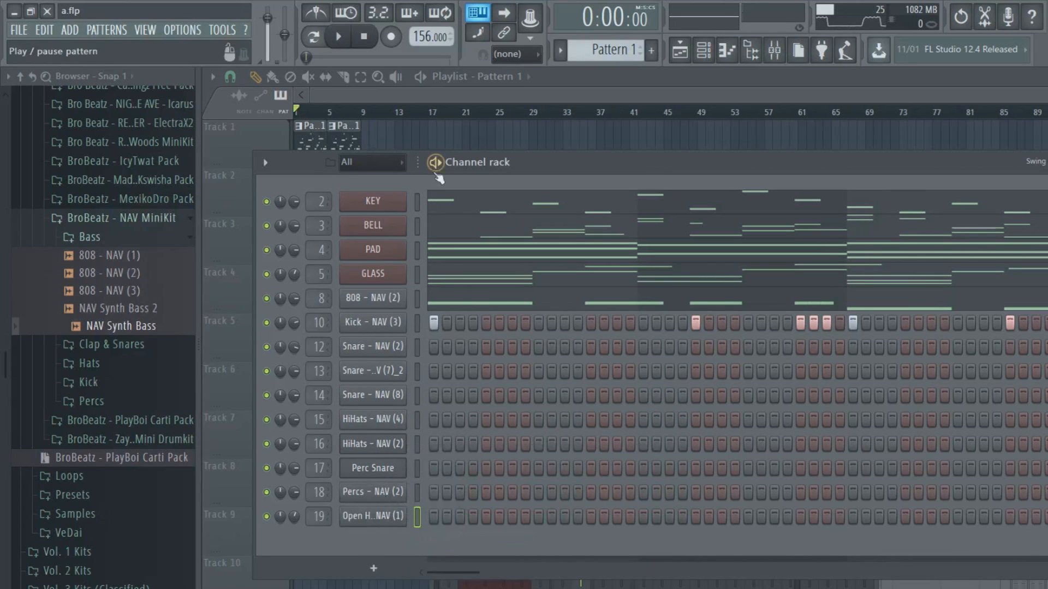
Create an automation clip for the Gross Beat mix level on the KEY mixer track.
click(467, 89)
click(561, 51)
click(562, 52)
click(775, 53)
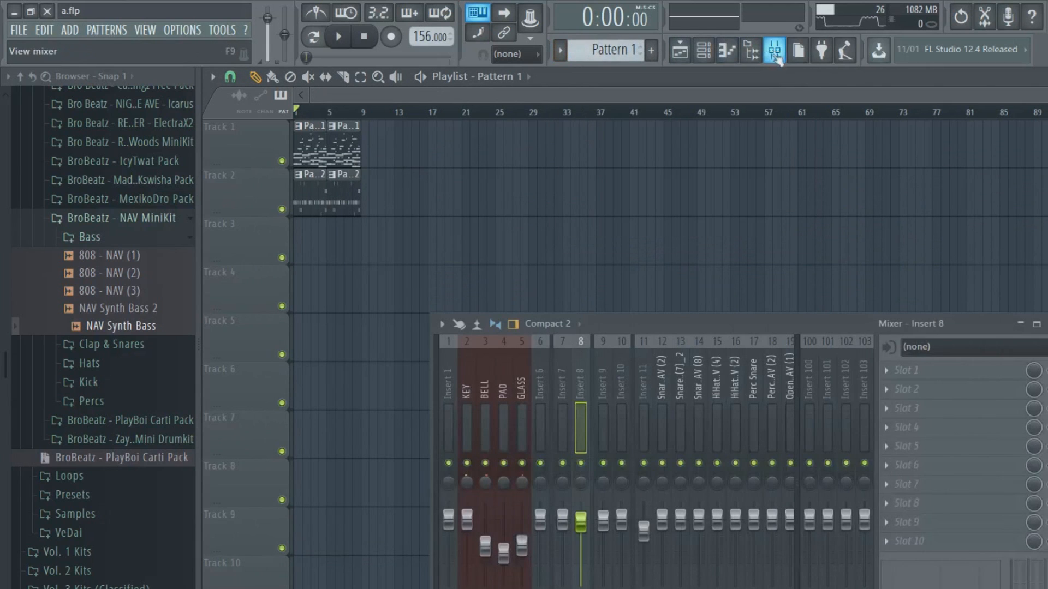
click(489, 391)
click(450, 404)
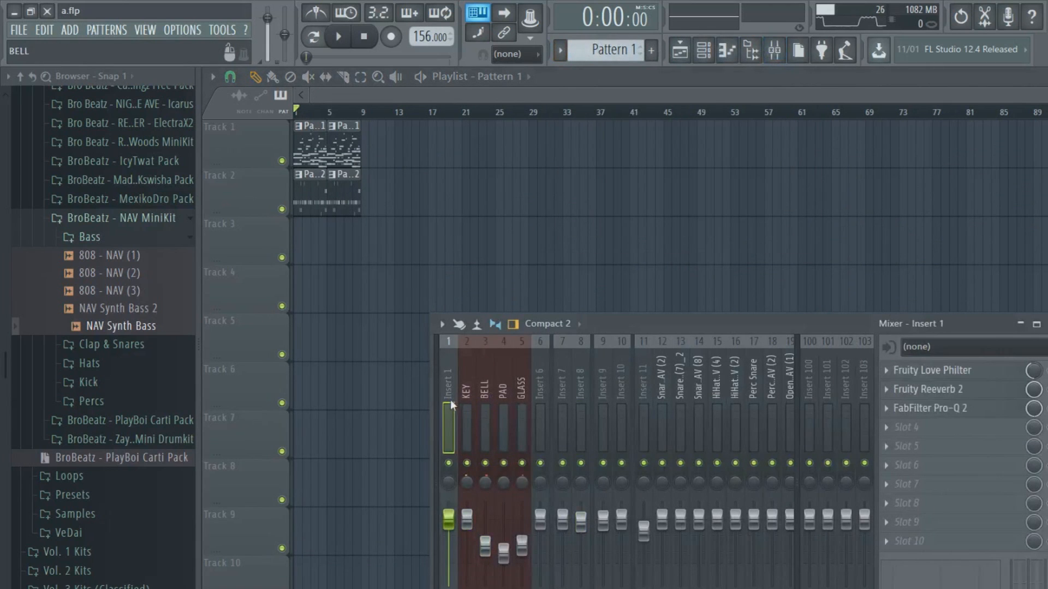
click(465, 404)
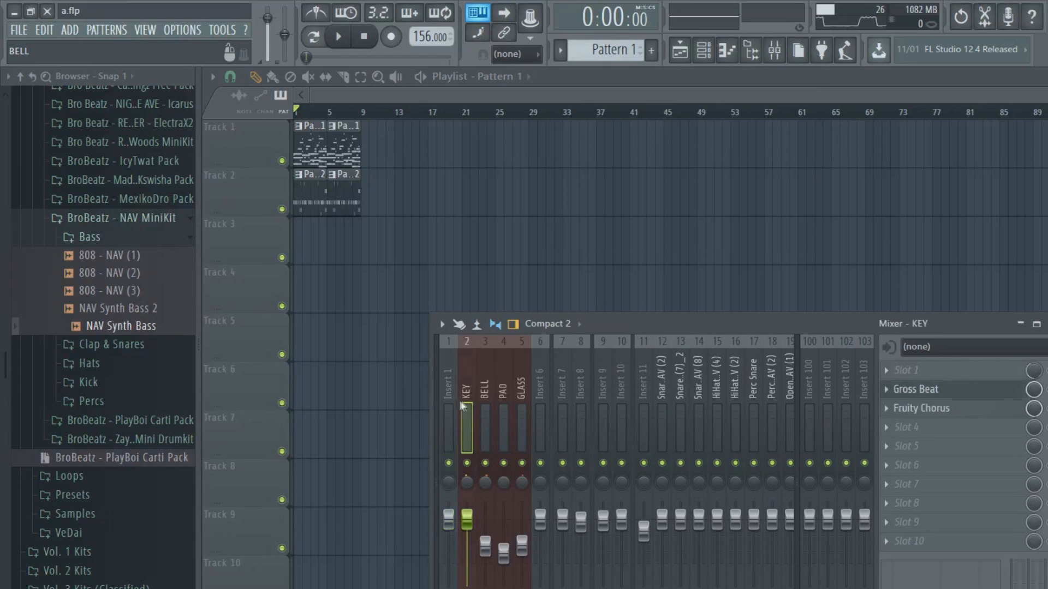
right_click(1033, 389)
click(1043, 494)
Create an automation clip for the Gross Beat mix level on the BELL mixer track.
key(Right)
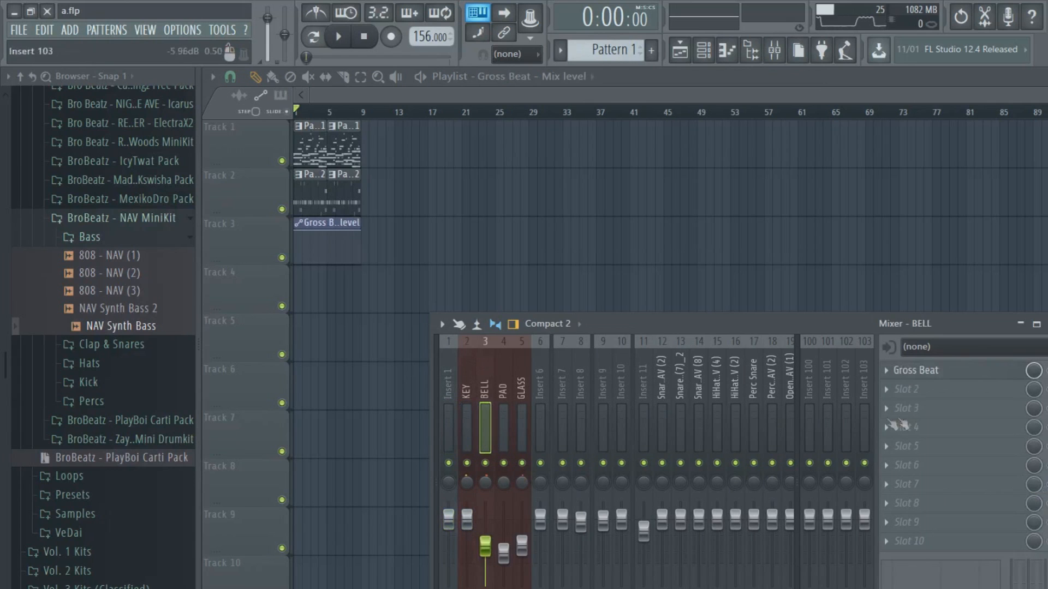
right_click(1034, 375)
click(1044, 477)
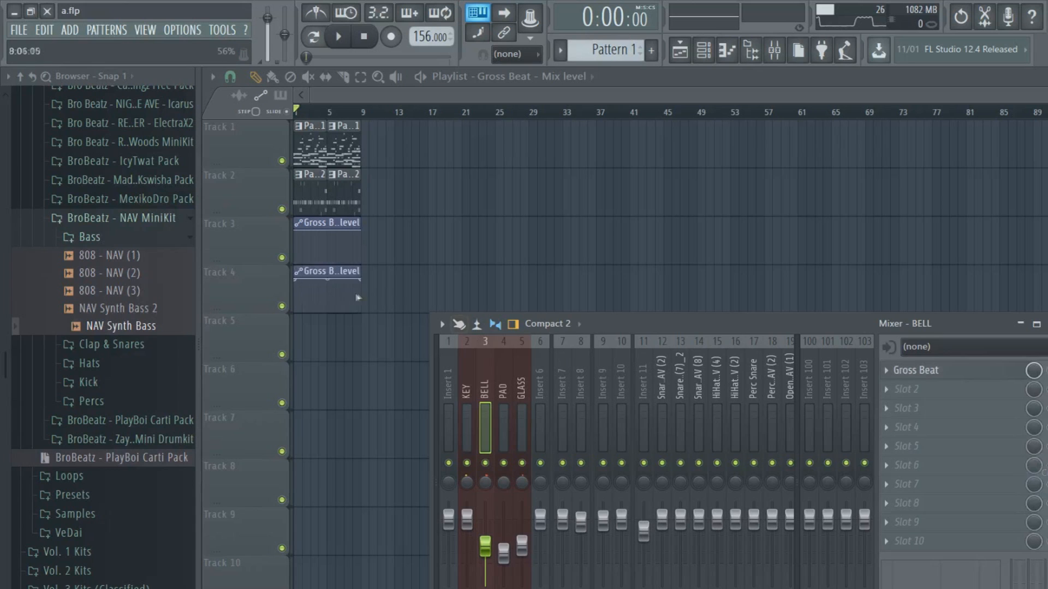
Extend both Gross Beat mix level clips to bar 17 and make their automation drop to 0% at bar 9.
drag(360, 284, 437, 299)
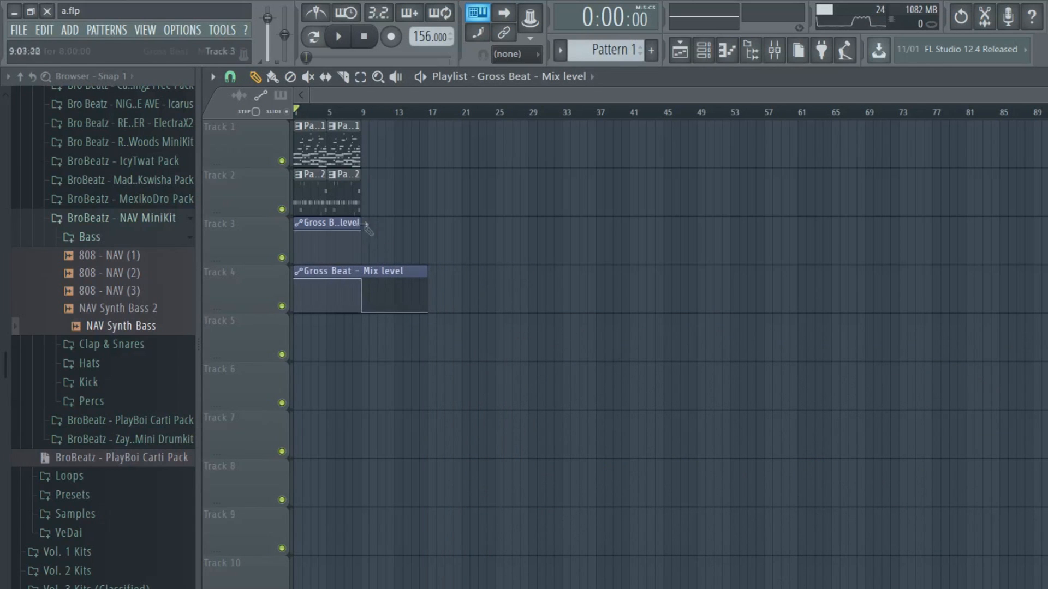
drag(384, 221, 428, 222)
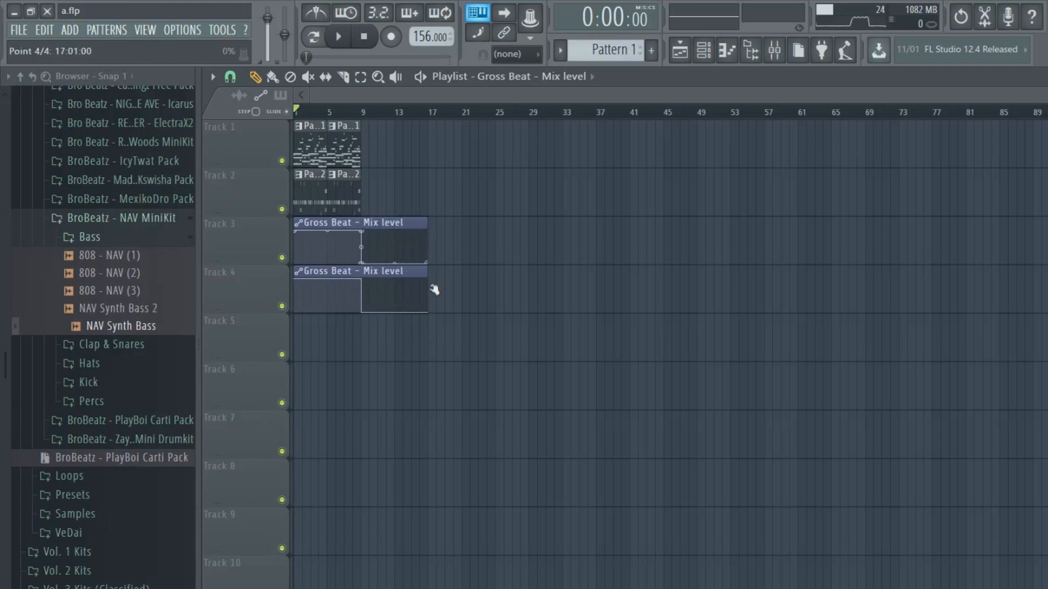
Add a Sylenth1 Black Pearl channel, look into its preset folder without loading a preset, and close the plugin.
click(703, 66)
click(379, 557)
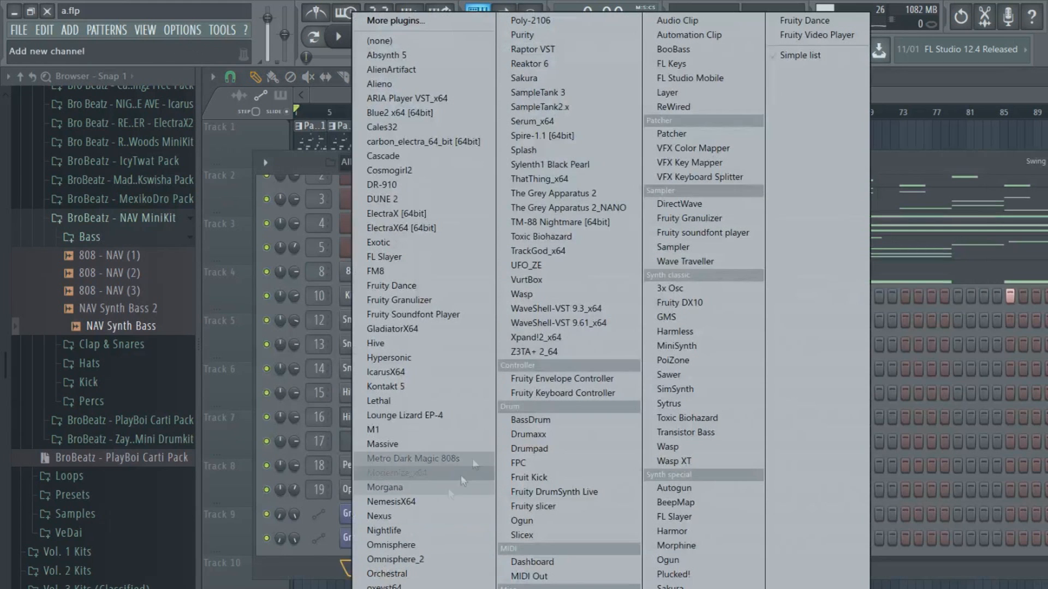
click(545, 164)
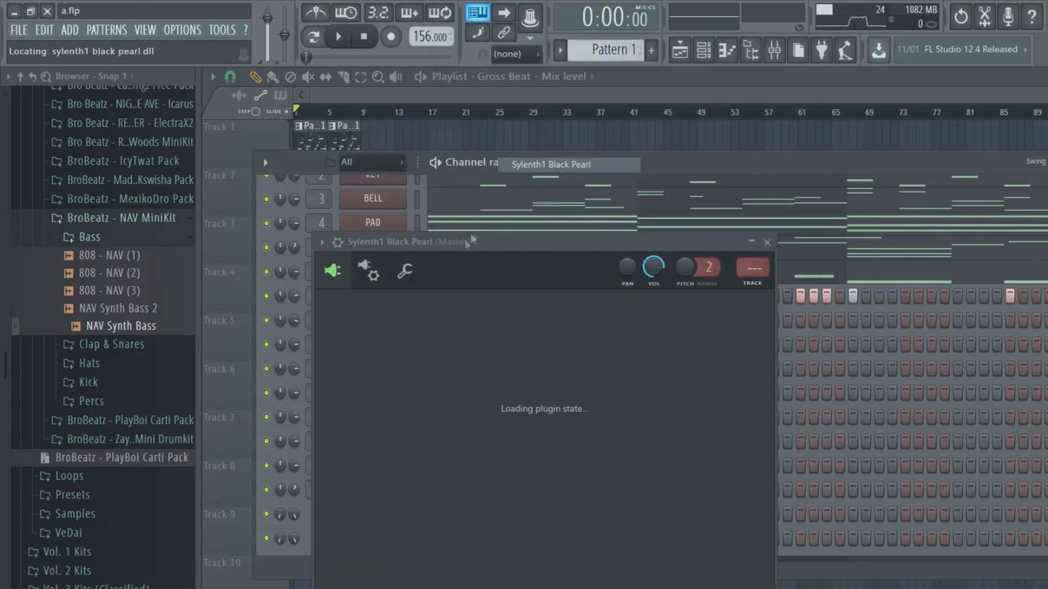
click(525, 412)
click(515, 182)
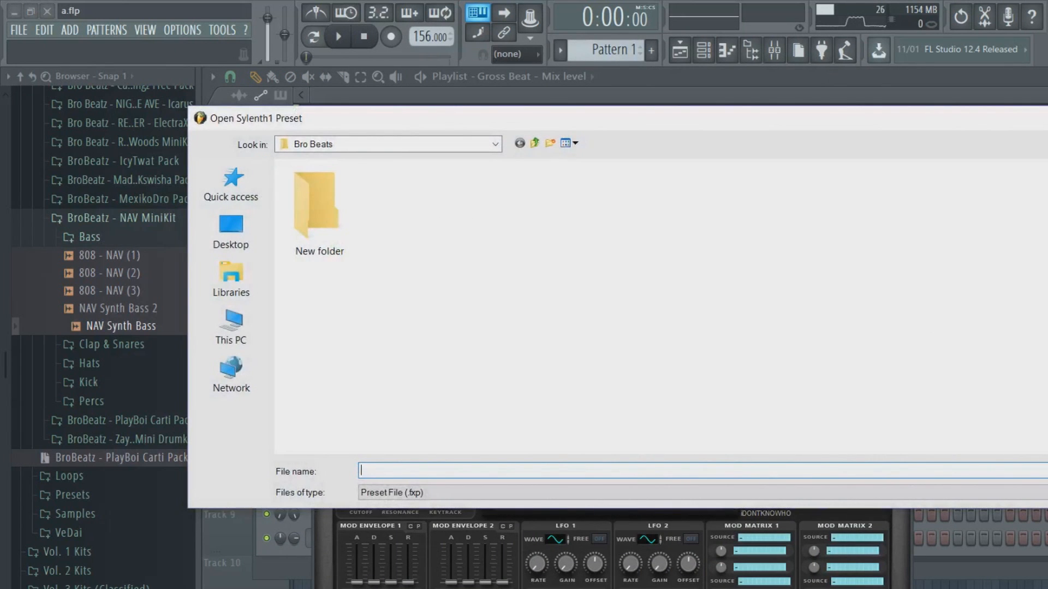
key(Escape)
click(902, 242)
Add the NAV Synth Bass sample as a channel below GLASS with Cut itself enabled, and open its sampler settings.
drag(134, 328, 364, 238)
right_click(366, 248)
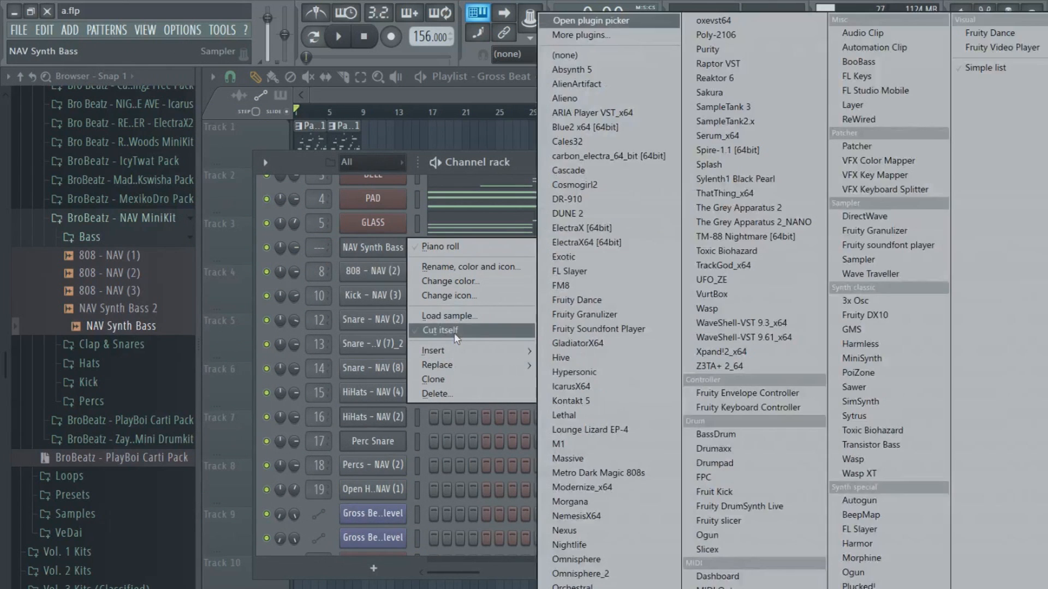
click(454, 331)
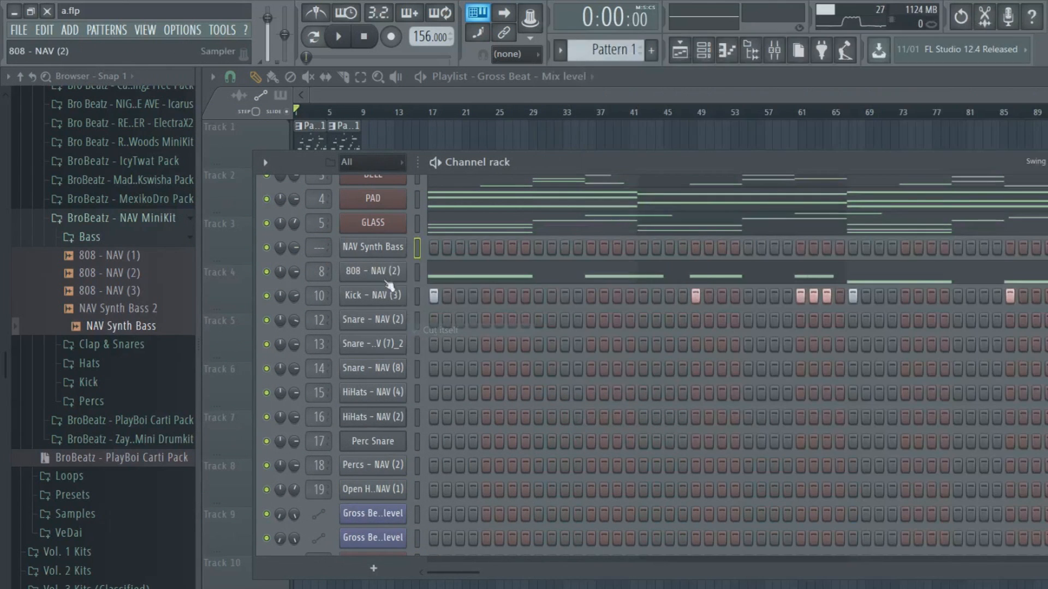
click(382, 250)
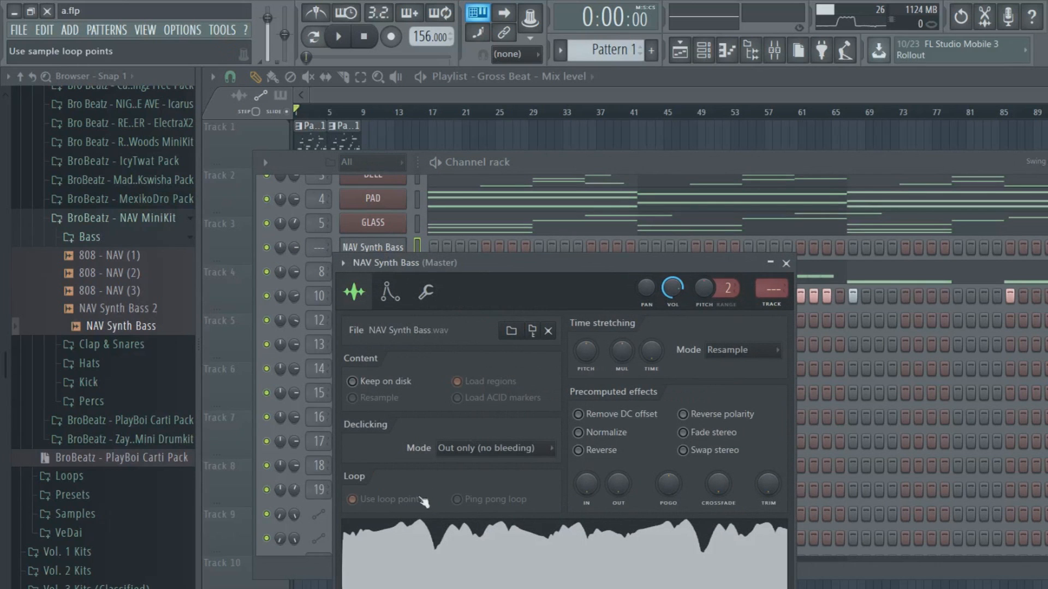
Turn off loop points for the NAV Synth Bass sample, enable its volume envelope, and close the channel settings.
click(426, 293)
click(390, 292)
click(355, 292)
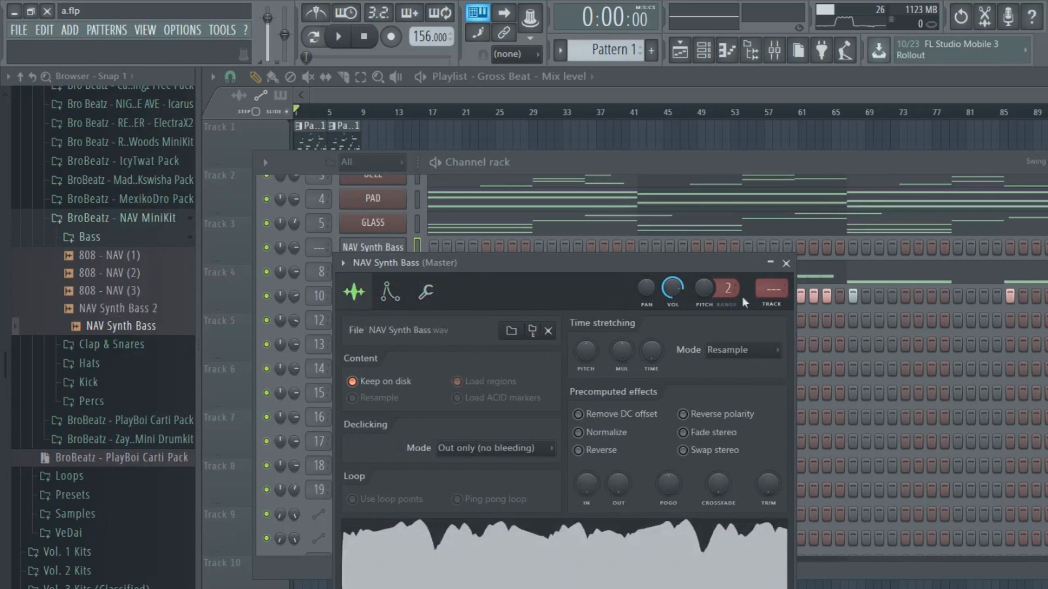
click(388, 295)
scroll(400, 450, down, 3)
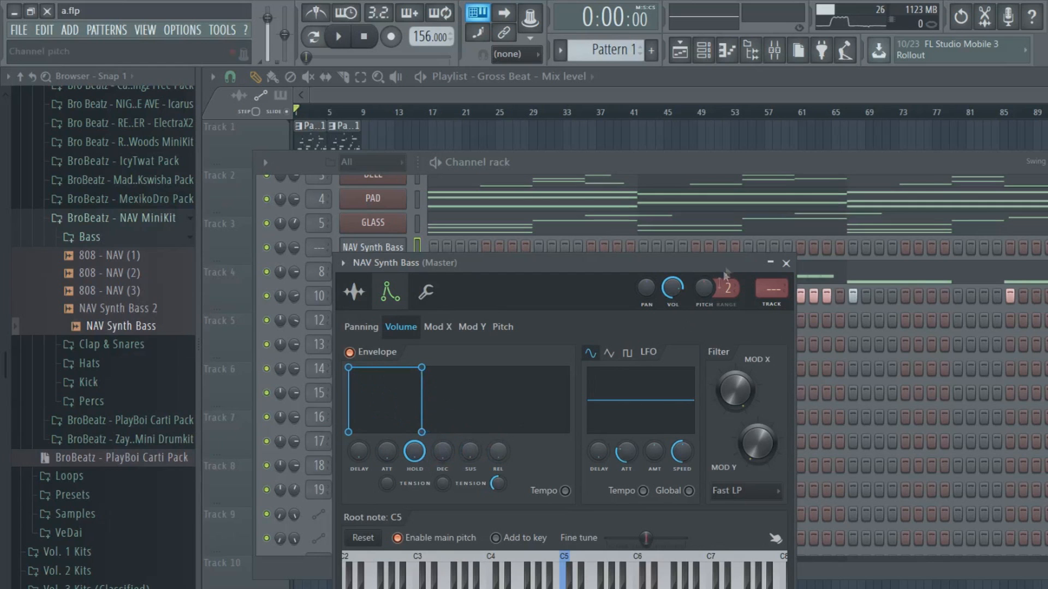
click(786, 264)
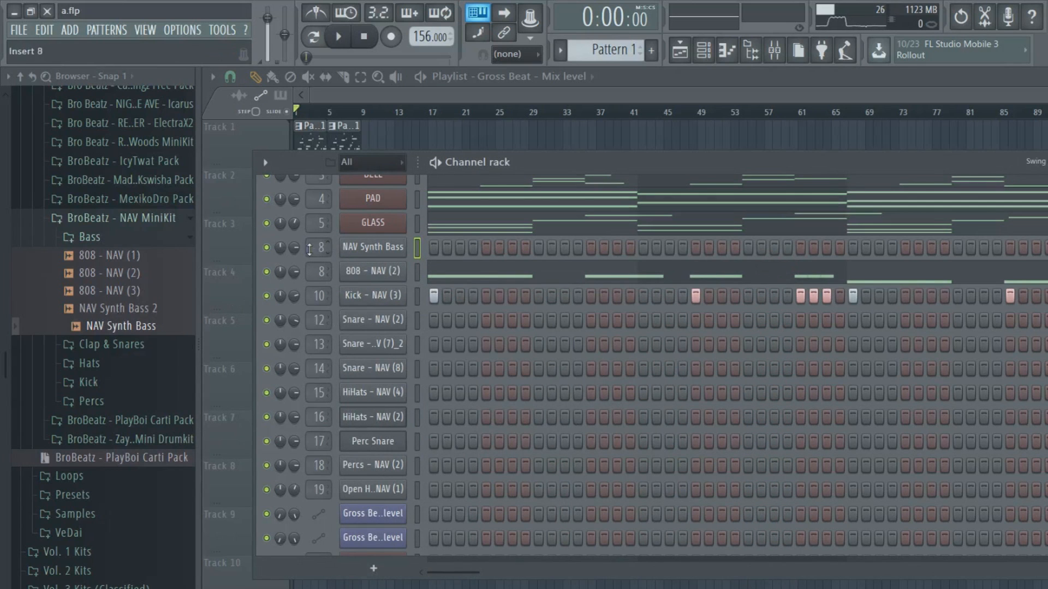
Route NAV Synth Bass to mixer track 9 and copy the 808 - NAV (2) notes into it.
right_click(398, 262)
click(552, 284)
right_click(376, 246)
click(563, 271)
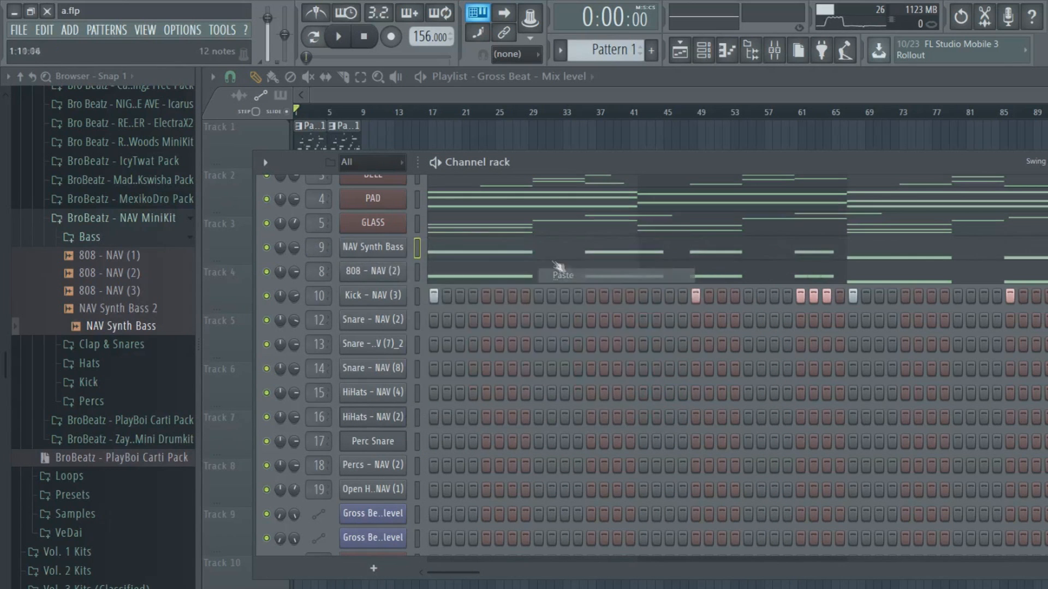
Extend the first F5 bass note to a length of 1:08:00 in place of the next two, and merge the three short F5 notes into one.
click(552, 253)
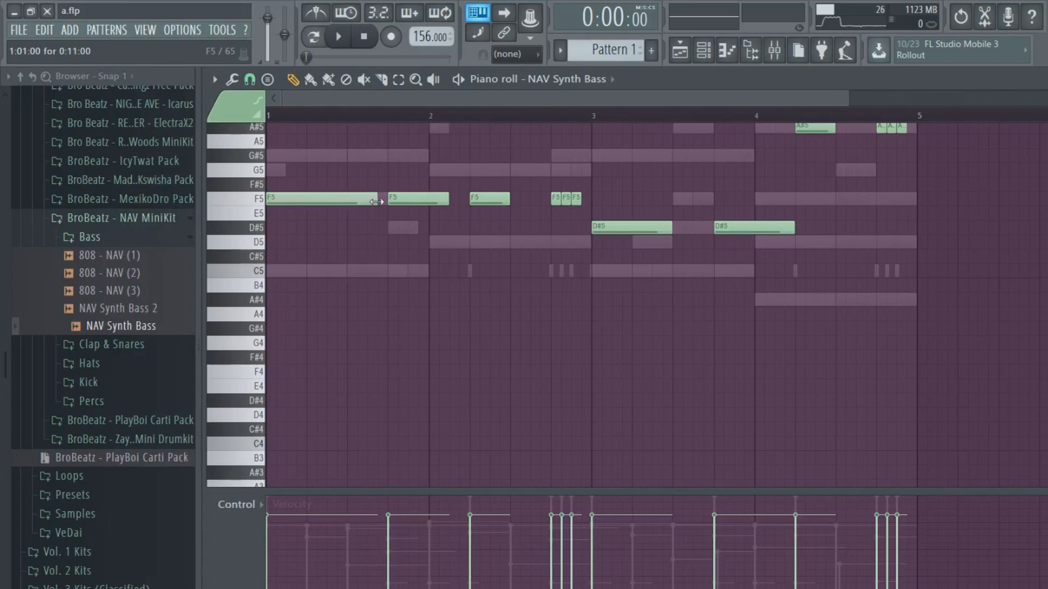
right_click(390, 201)
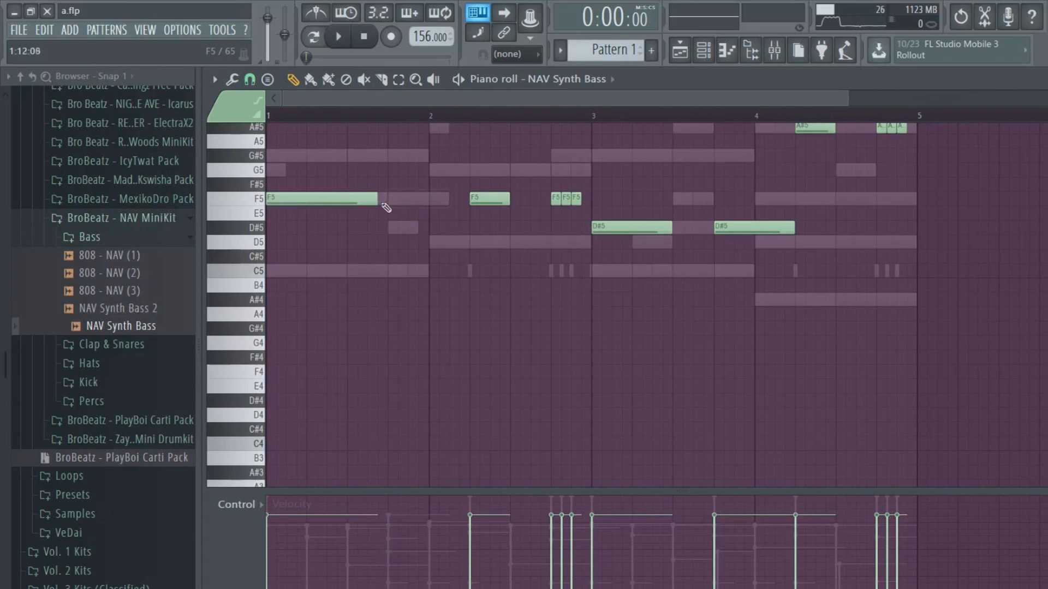
right_click(474, 201)
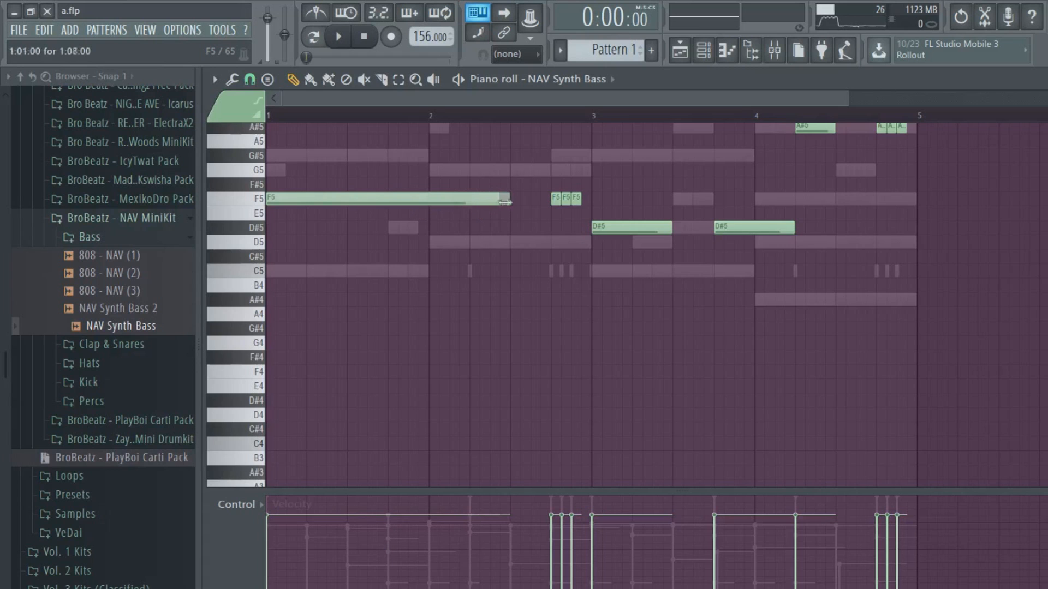
scroll(553, 226, up, 1)
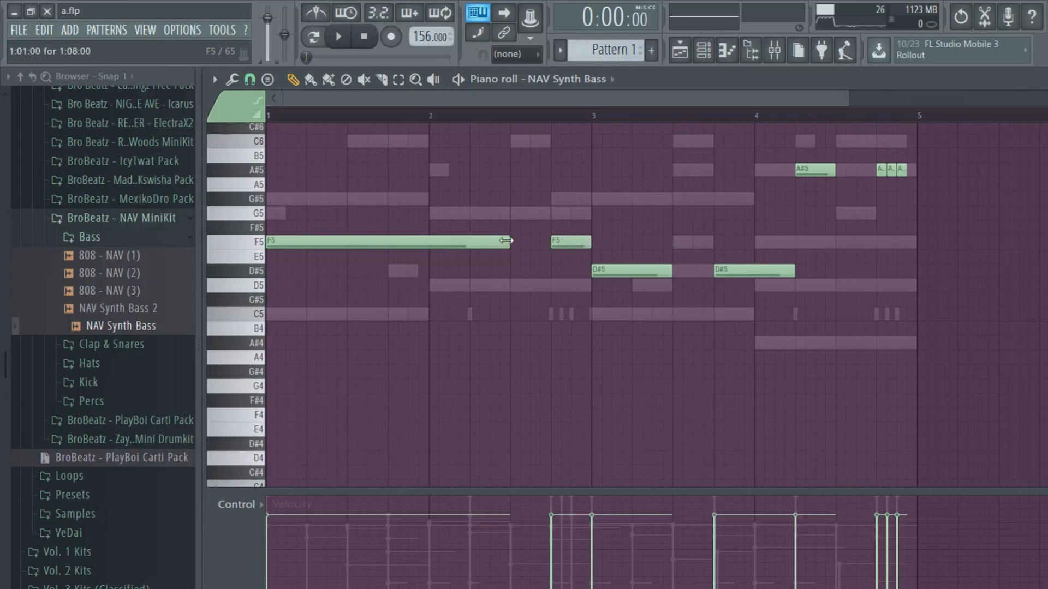
Delete the second D#5 and the repeated short A#5 notes, extending D#5 to 1:06:00 and A#5 to the end of bar 4.
right_click(738, 273)
drag(669, 273, 813, 273)
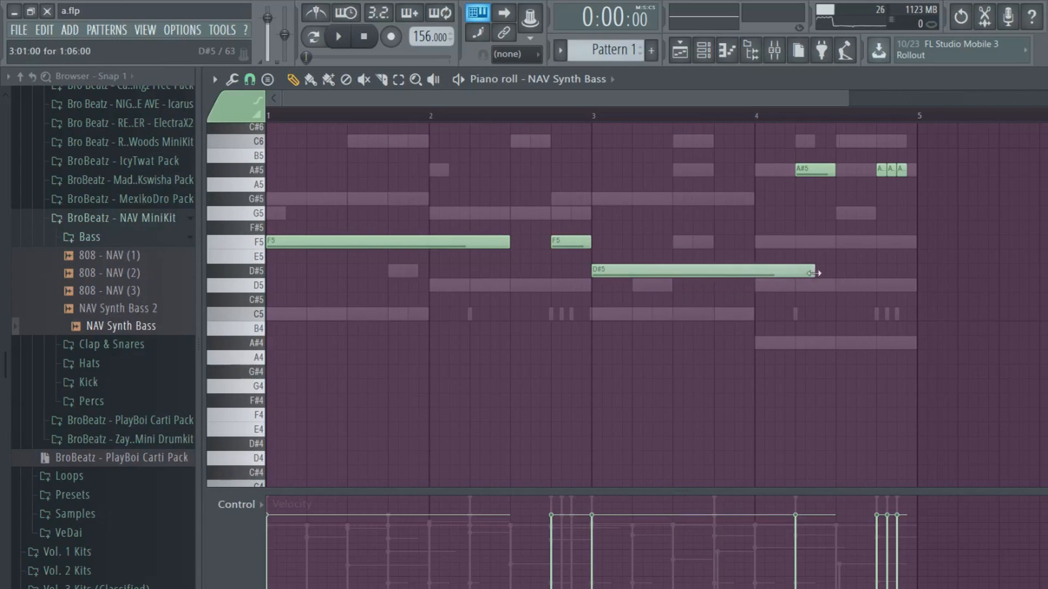
right_click(891, 171)
right_click(900, 171)
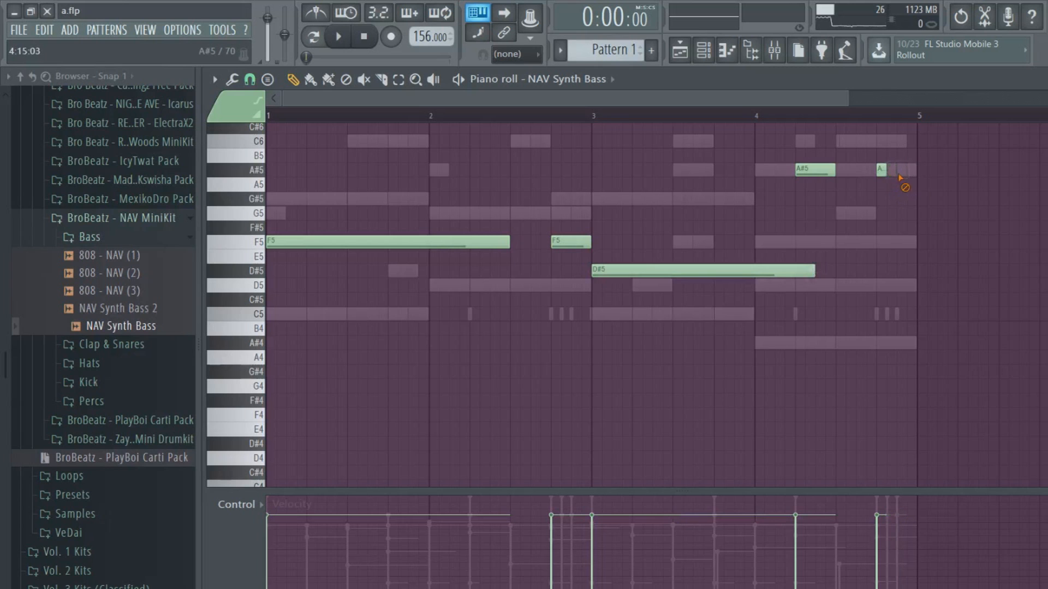
drag(850, 171, 912, 170)
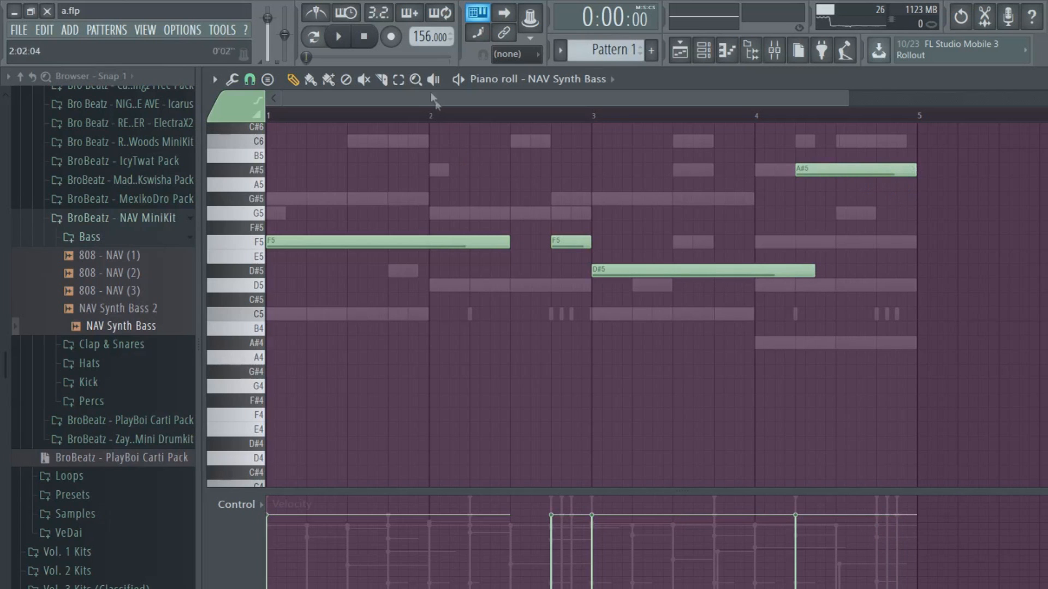
Mute the 808 - NAV (2) and Kick - NAV (3) channels and play the pattern with the NAV Synth Bass notes open.
click(703, 50)
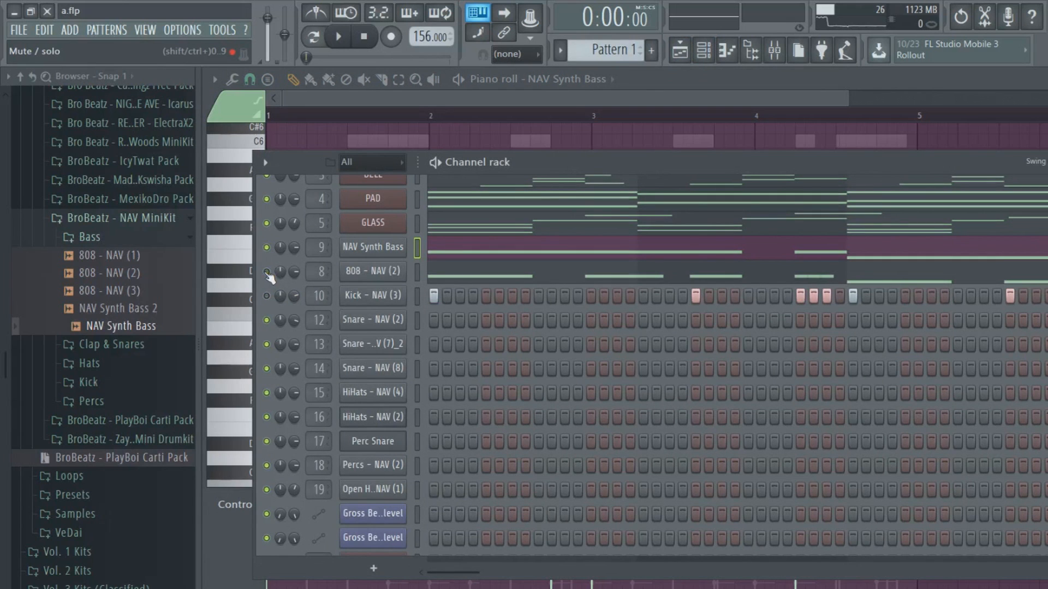
key(space)
click(526, 251)
click(527, 251)
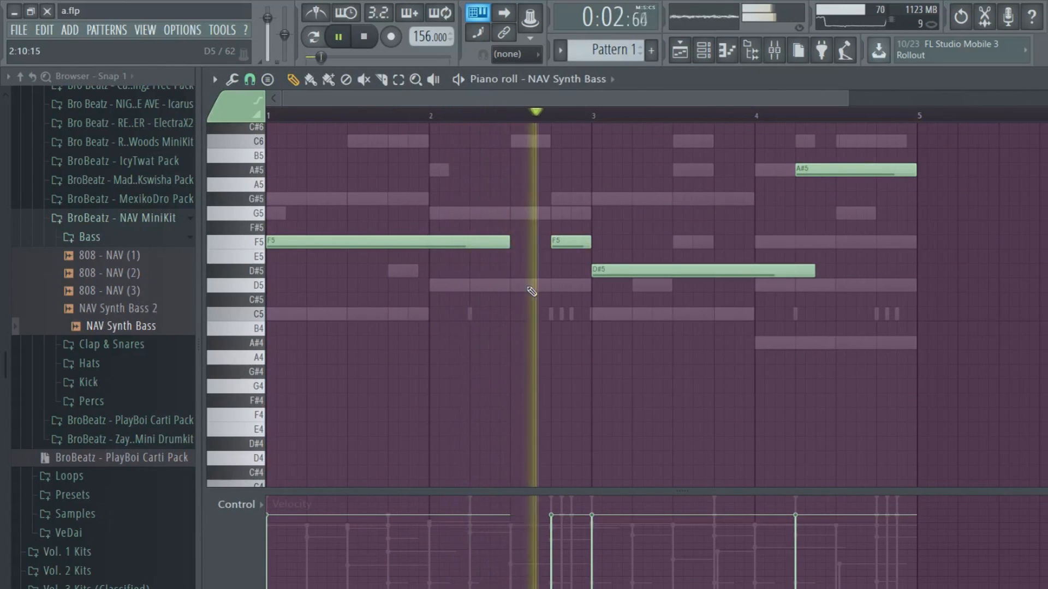
Move the short F5 bass note before bar 3 up to G5, lengthen it slightly past the bar line, and replay the passage.
drag(592, 239, 585, 213)
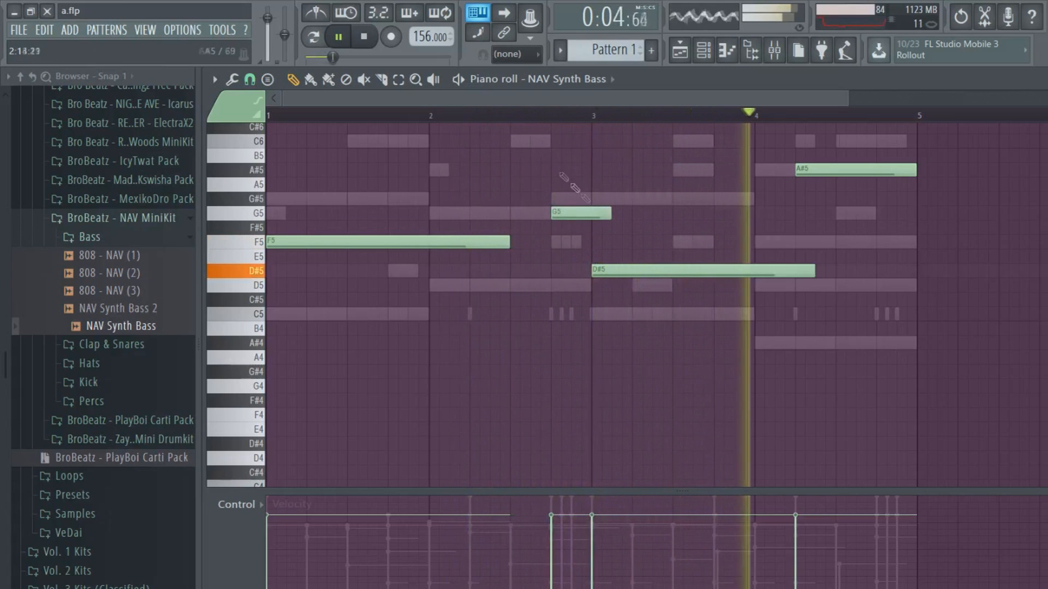
click(518, 116)
click(508, 117)
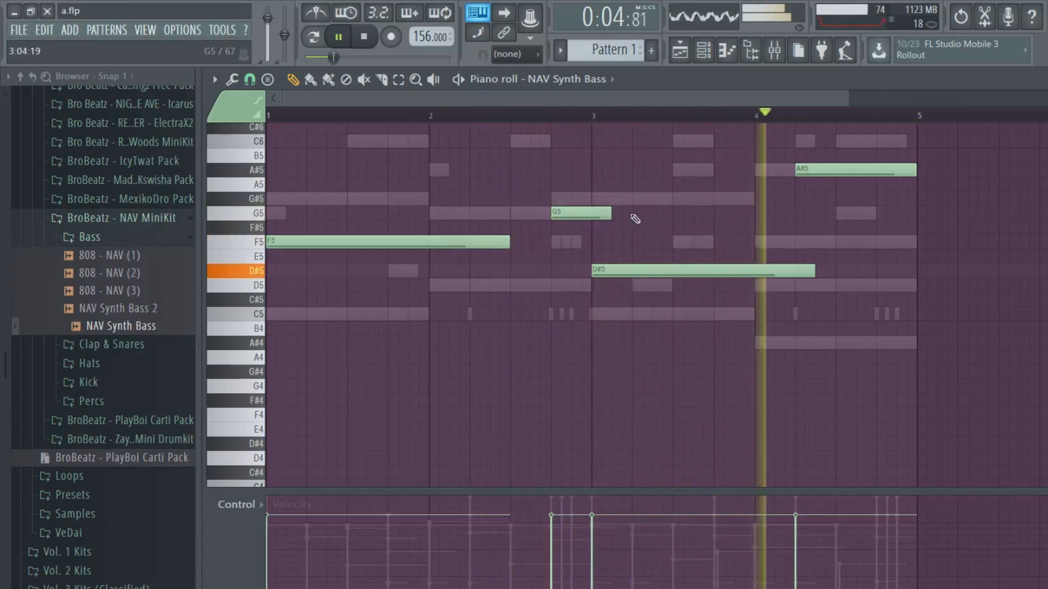
Check the miscellaneous settings of the NAV Synth Bass channel and replay its notes from the middle of bar 2.
key(F6)
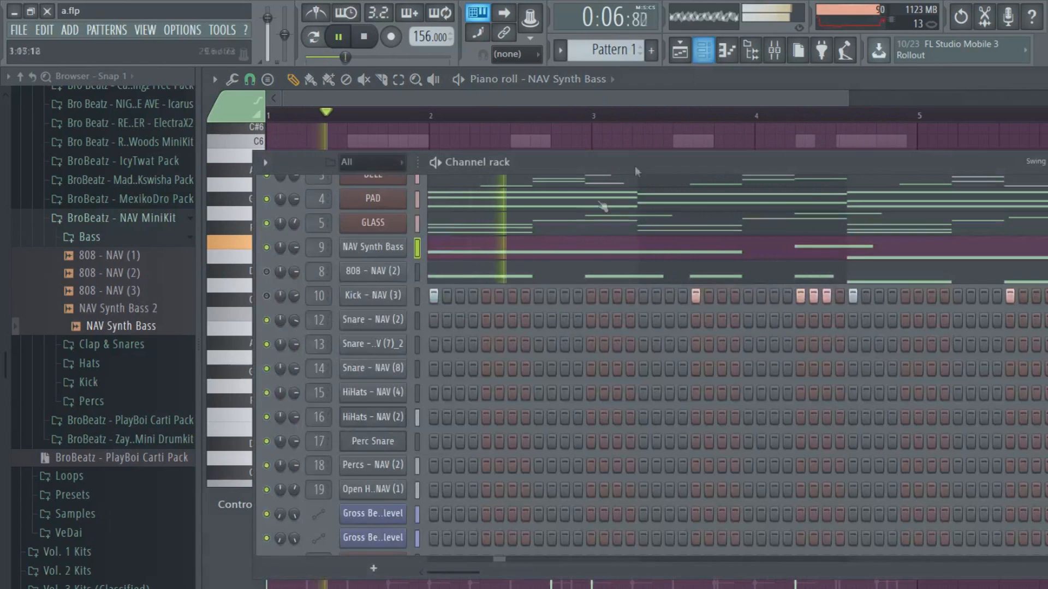
click(373, 247)
click(418, 291)
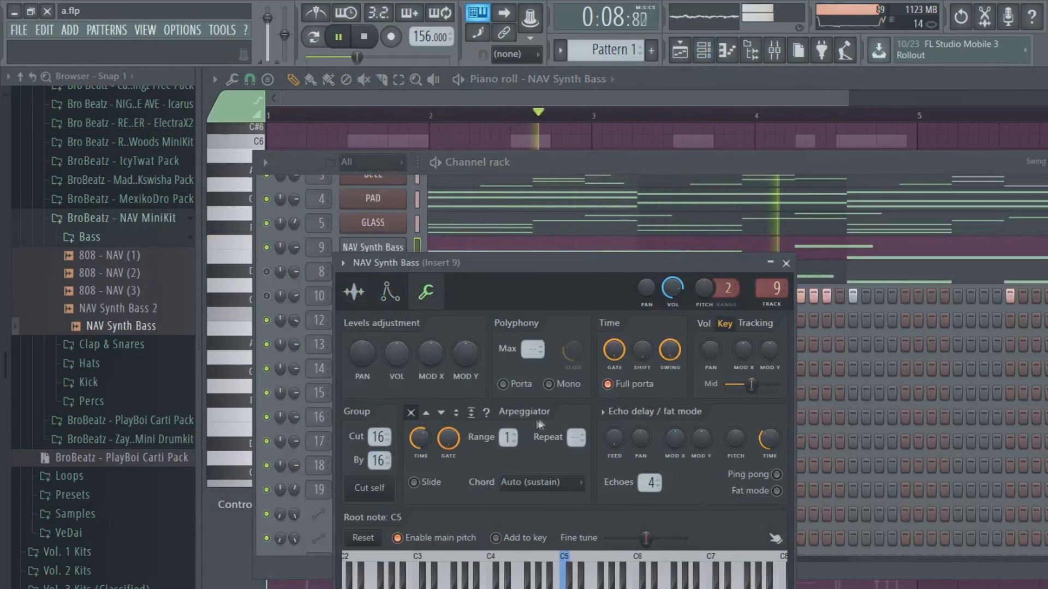
click(674, 97)
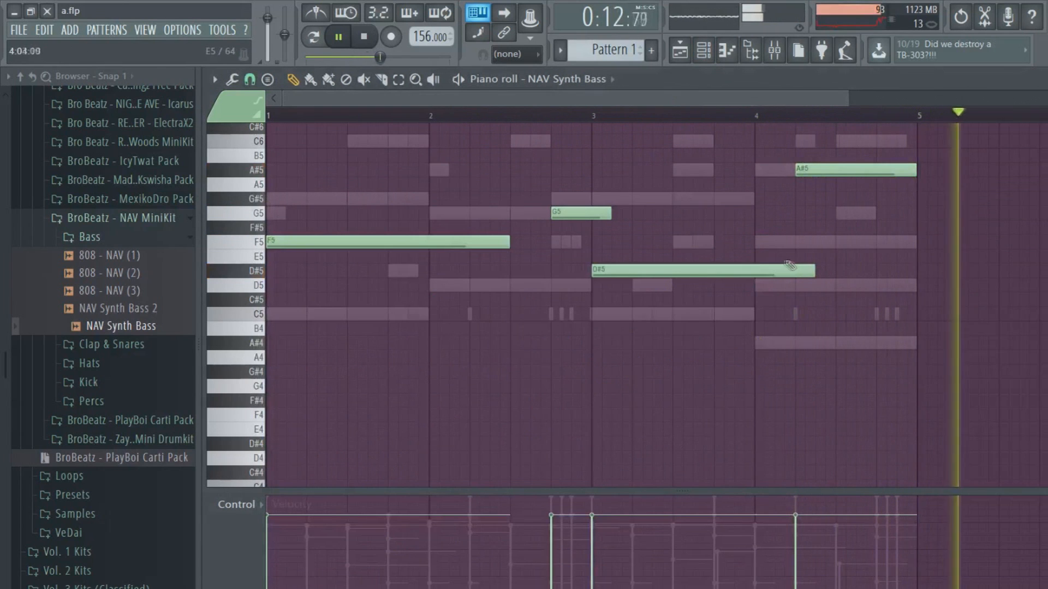
click(540, 116)
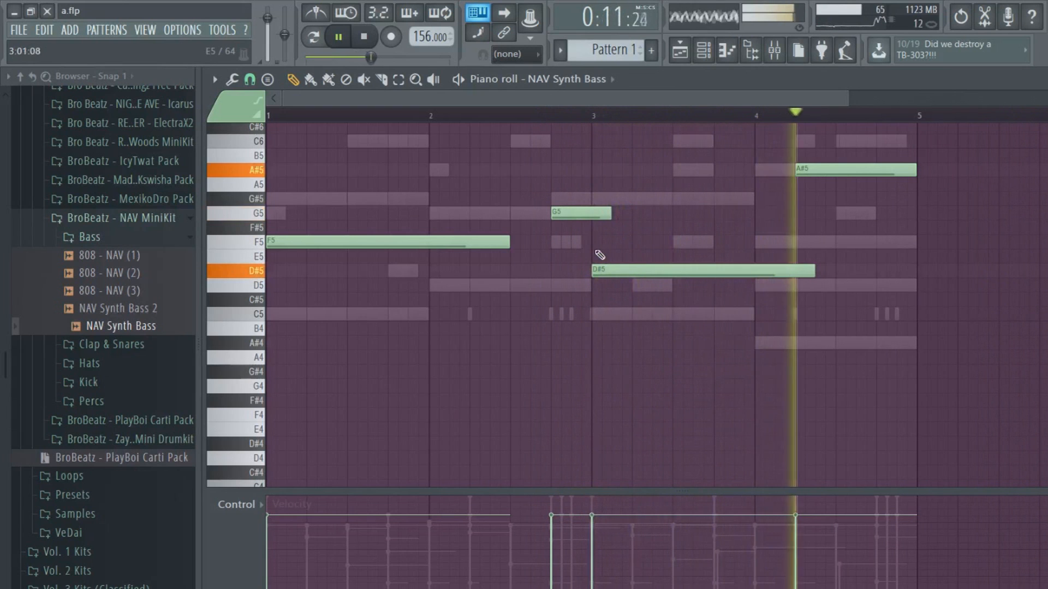
Transpose all NAV Synth Bass notes down two octaves, listen to the result, and stop playback.
key(ctrl+a)
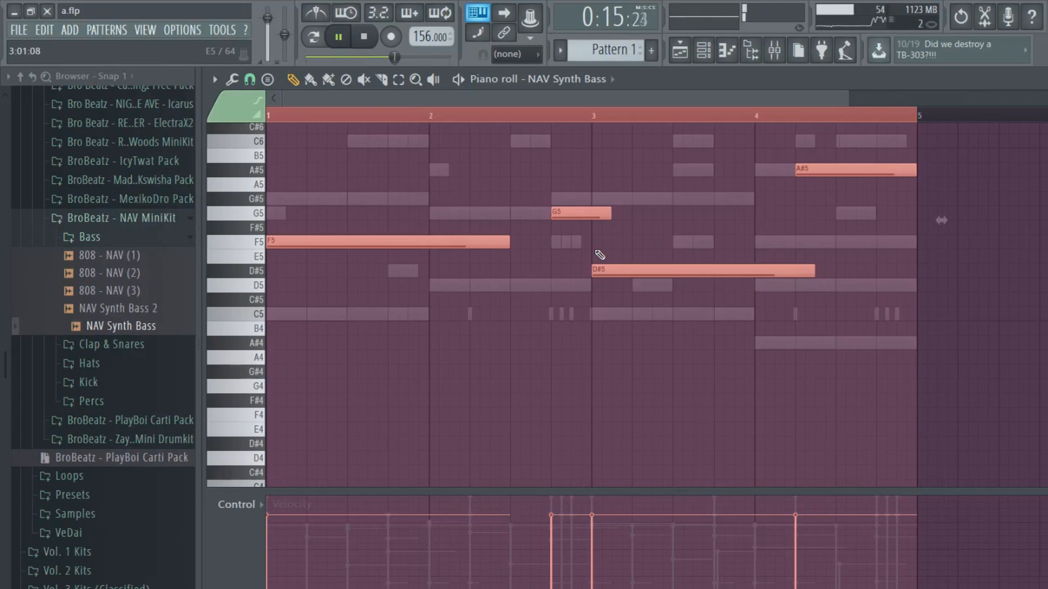
key(ctrl+Down)
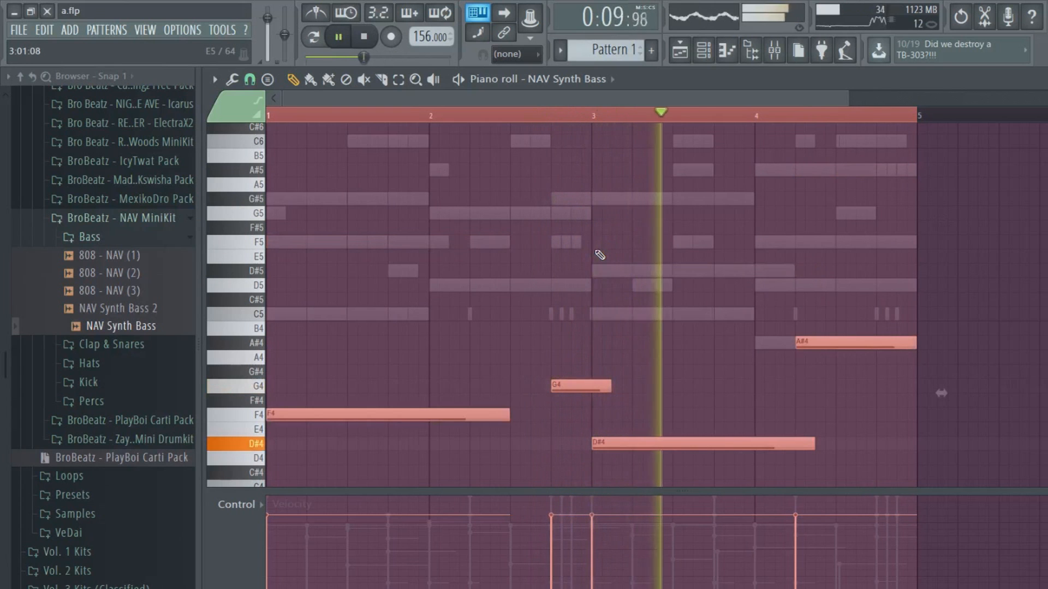
key(Delete)
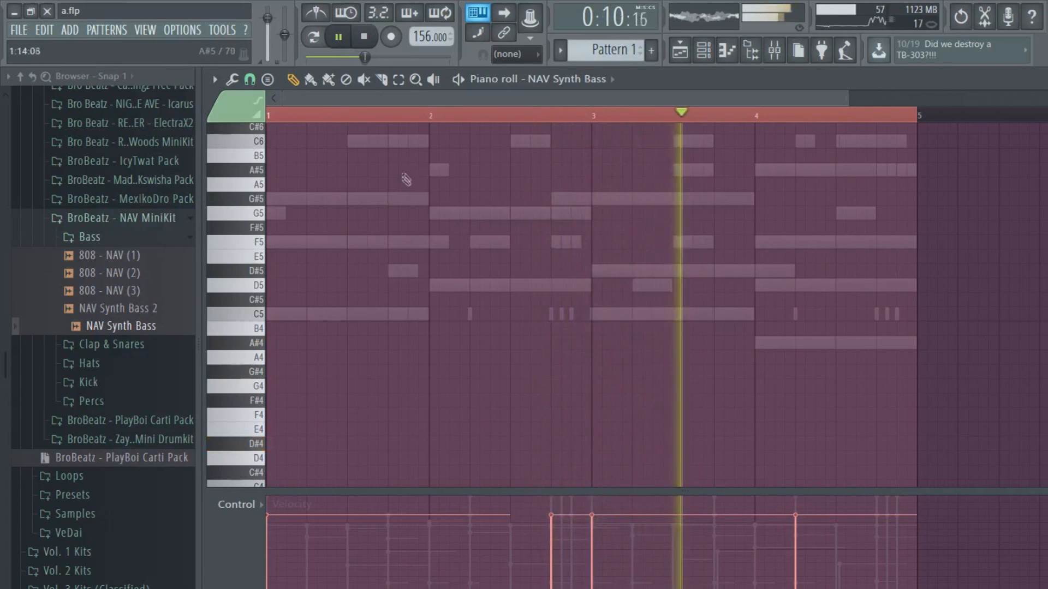
scroll(406, 179, down, 5)
click(703, 50)
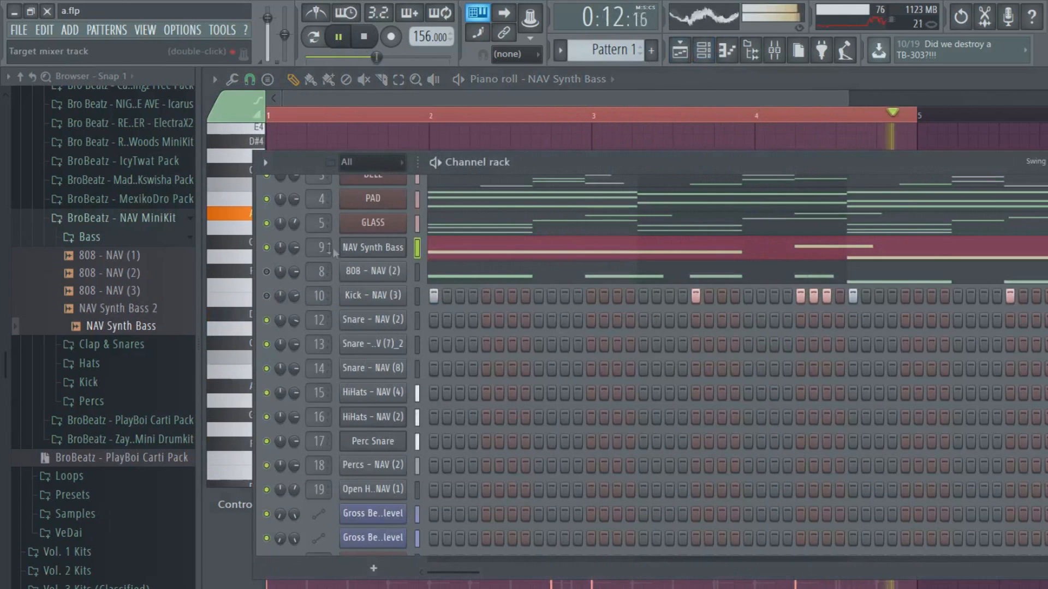
click(364, 36)
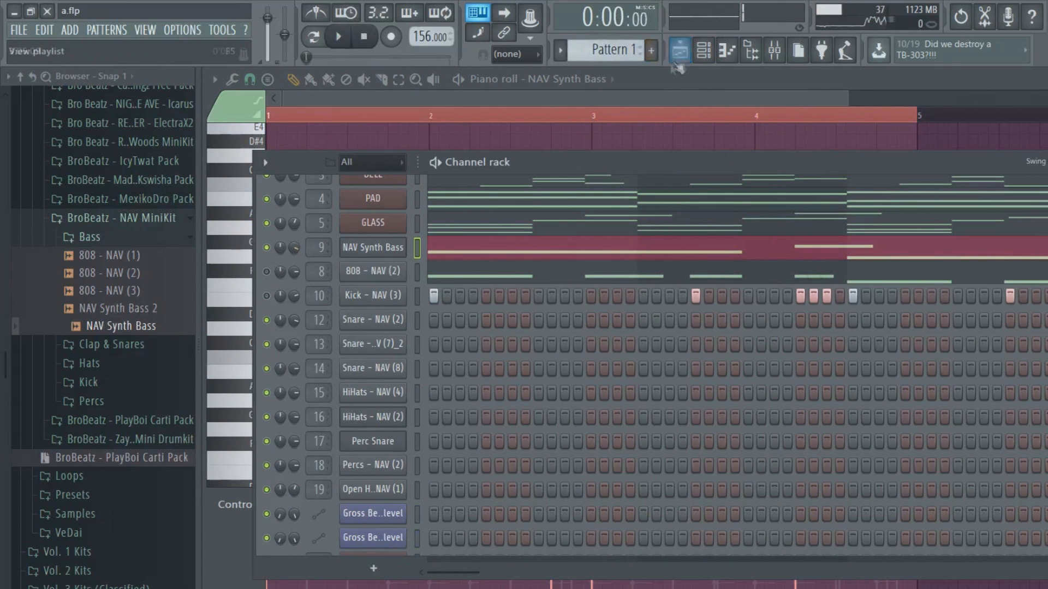
Split Pattern 1 into one pattern per channel and move the two drum pattern clips from track 2 to track 10.
click(677, 55)
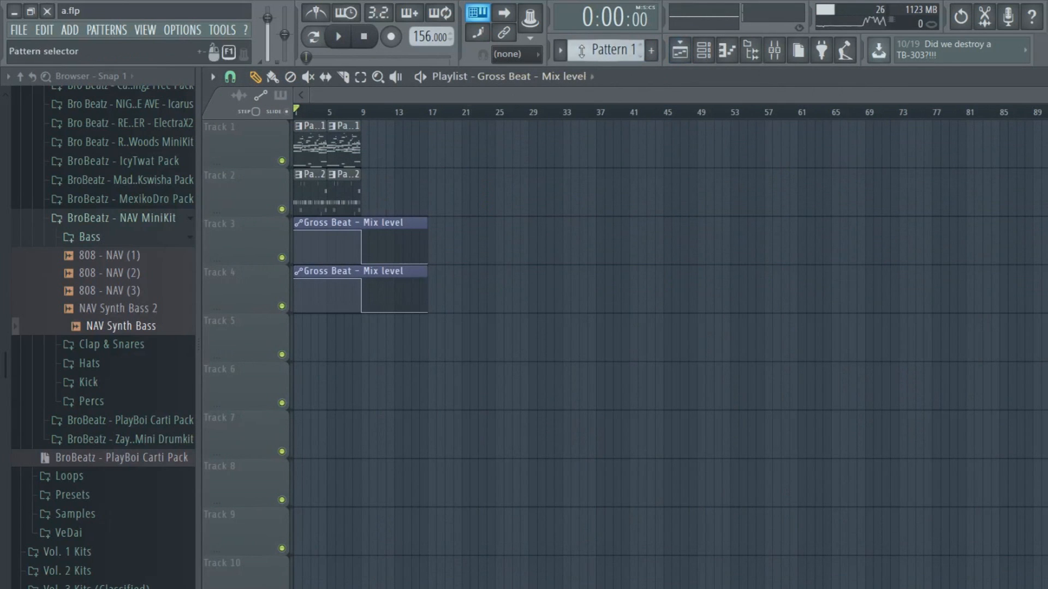
click(559, 50)
click(649, 238)
click(320, 175)
drag(317, 190, 308, 573)
ctrl+click(350, 187)
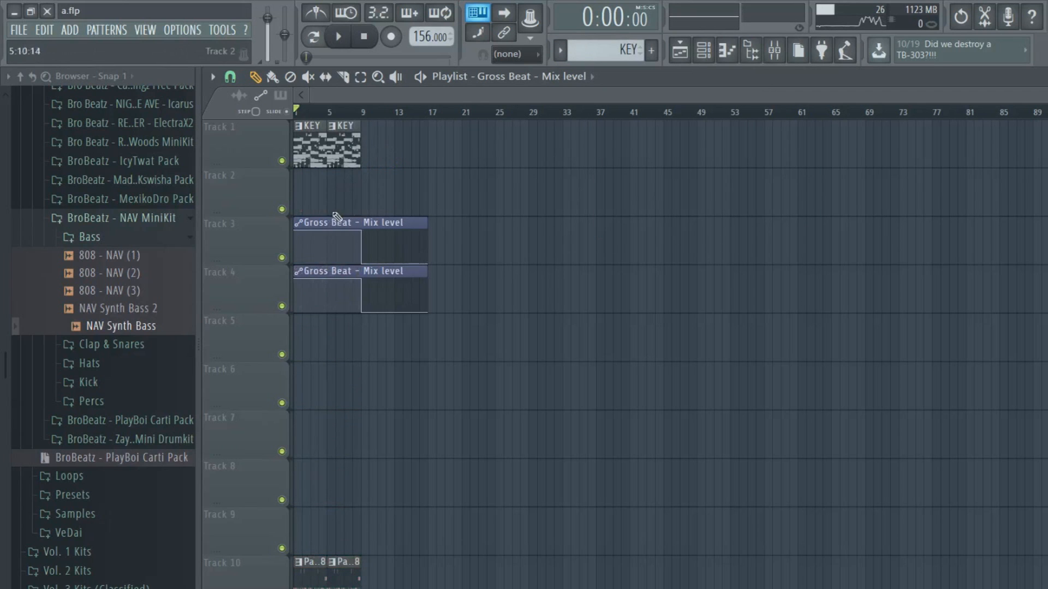
Move the Gross Beat clips aside and spread the split bar 1 clips over tracks 1 to 4 and 7 to 9.
click(342, 224)
drag(345, 222, 422, 79)
drag(315, 147, 311, 197)
drag(311, 135, 286, 289)
drag(307, 156, 286, 531)
drag(309, 152, 286, 133)
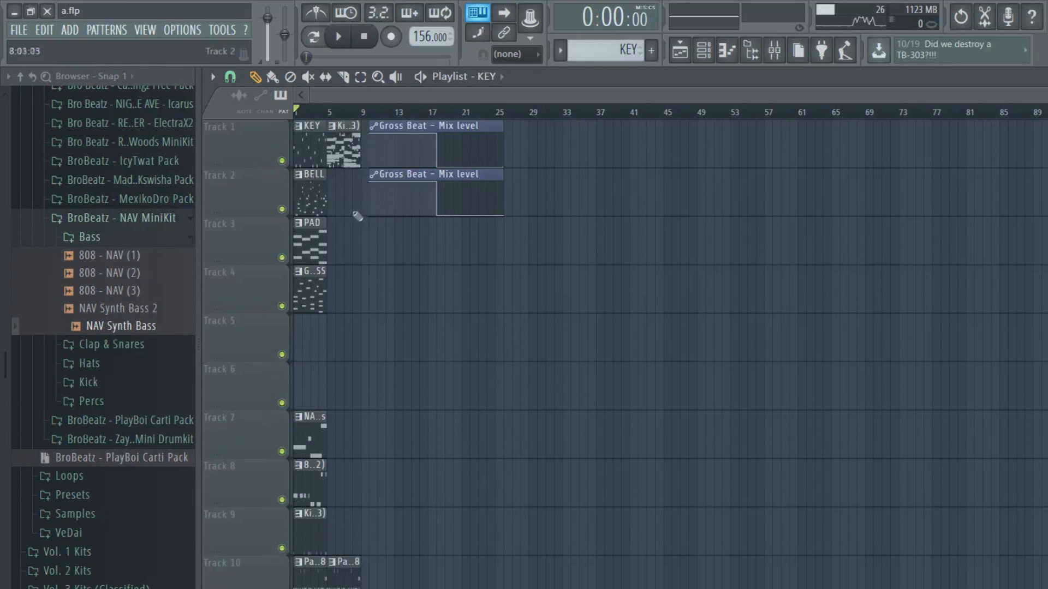
Replace the stacked clips at bar 5 with KEY, BELL, PAD and GLASS copies, and place the Gross Beat clips at bar 1 on tracks 5 and 6.
right_click(349, 142)
drag(349, 141, 345, 290)
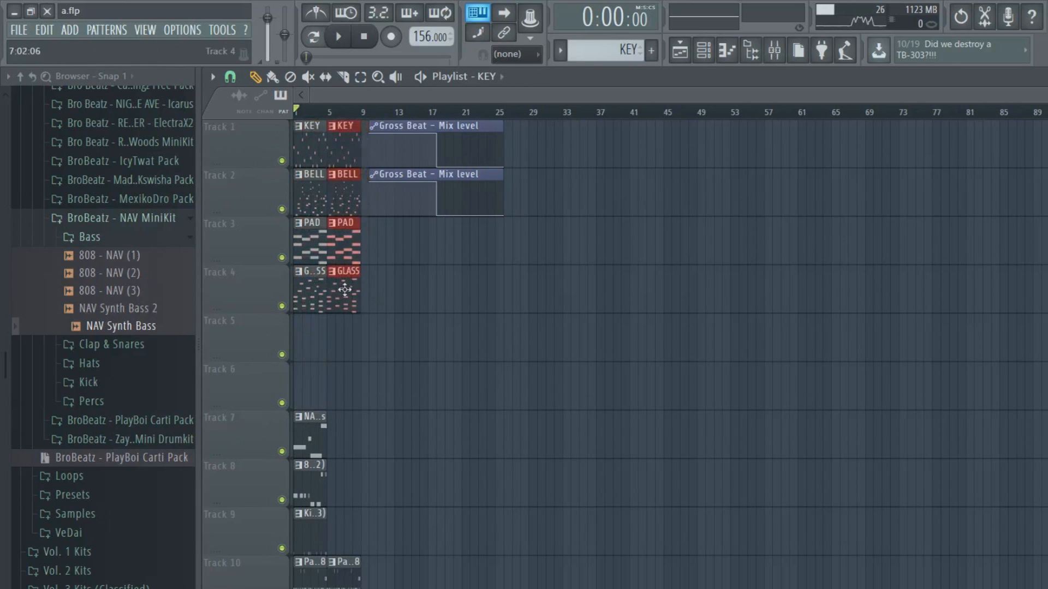
drag(404, 126, 328, 321)
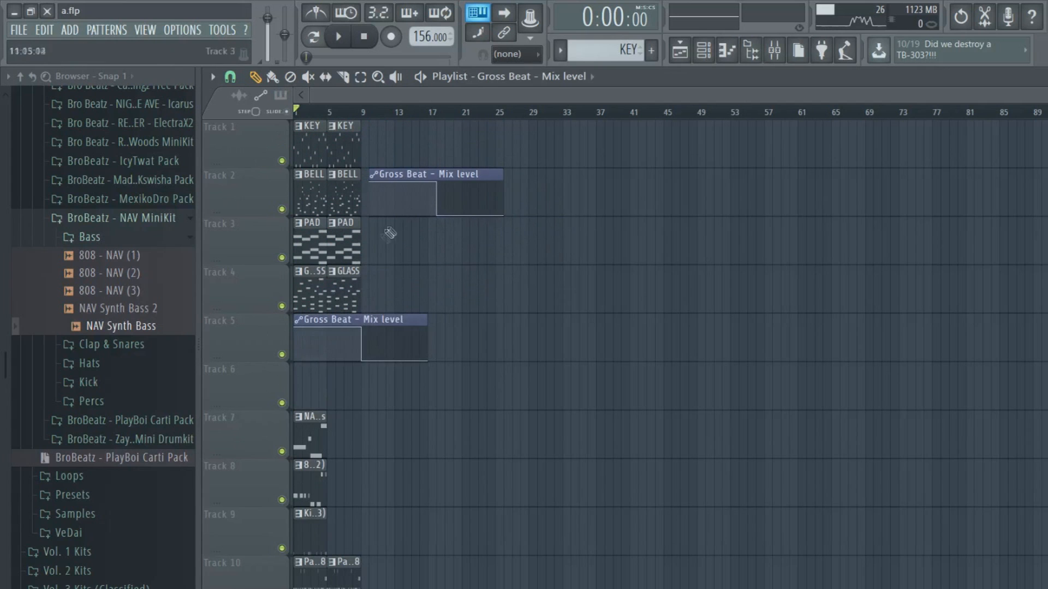
drag(405, 178, 329, 372)
Duplicate the melody, NAV Synth Bass, 808, kick and drum pattern clips so they all run up to bar 17.
drag(382, 311, 377, 144)
drag(362, 415, 351, 524)
drag(384, 527, 376, 527)
key(ctrl+b)
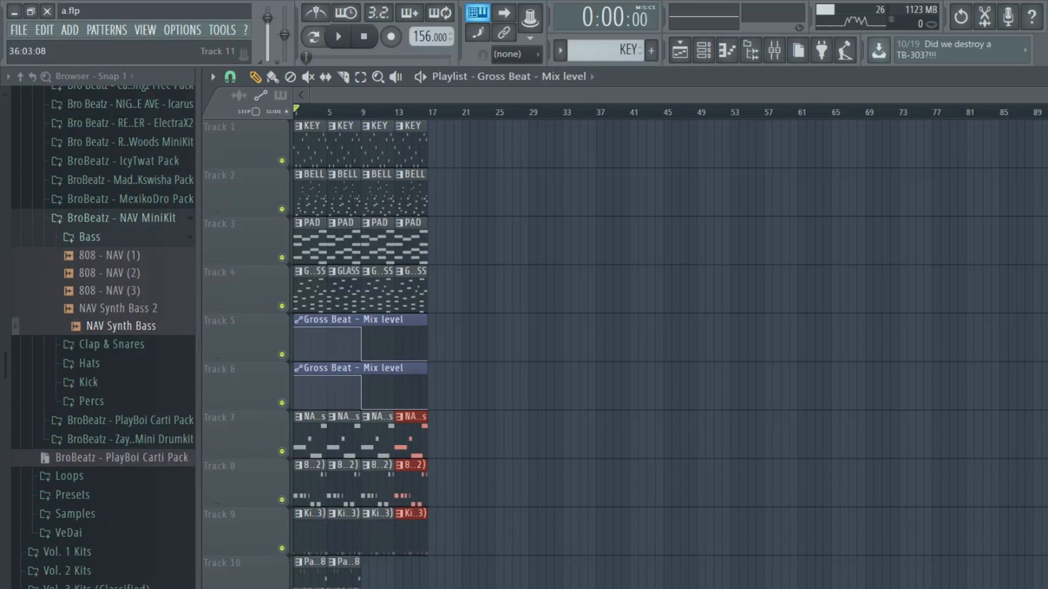
key(alt+Tab)
key(alt+Tab)
drag(397, 584, 370, 583)
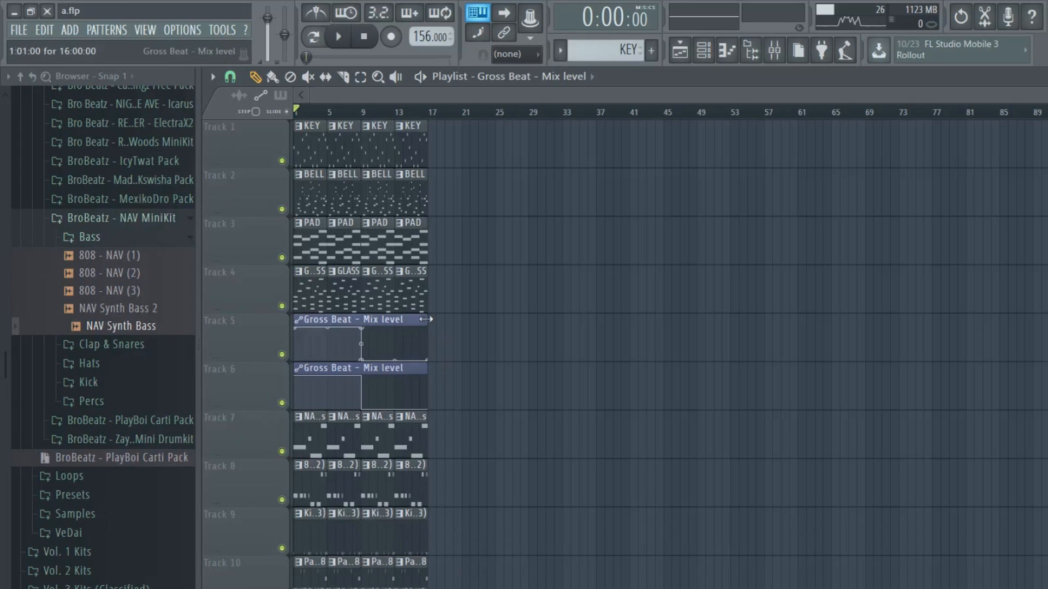
Extend both Gross Beat mix level clips to bar 25 and remove the first two NAV Synth Bass clips from track 7.
drag(426, 319, 510, 355)
drag(427, 370, 489, 376)
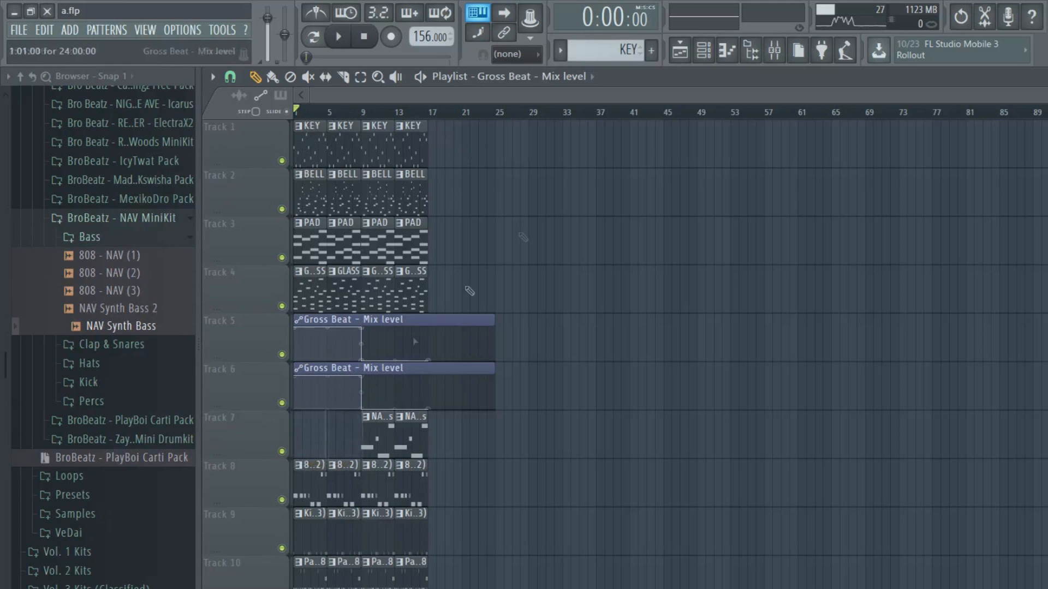
Split the drum pattern, Pattern 8, on track 10 into separate patterns by channel.
click(703, 51)
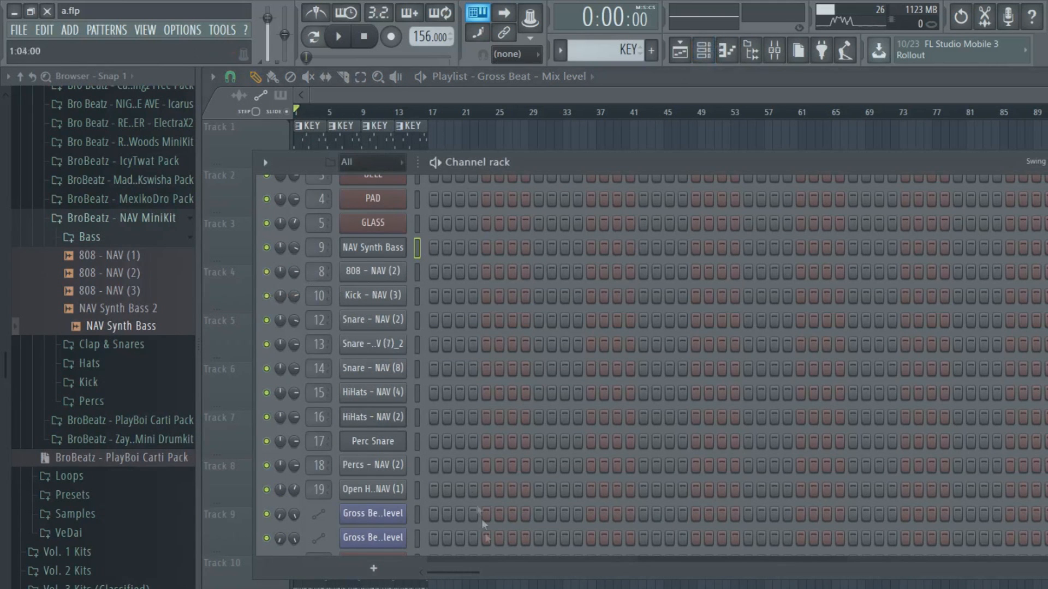
key(F6)
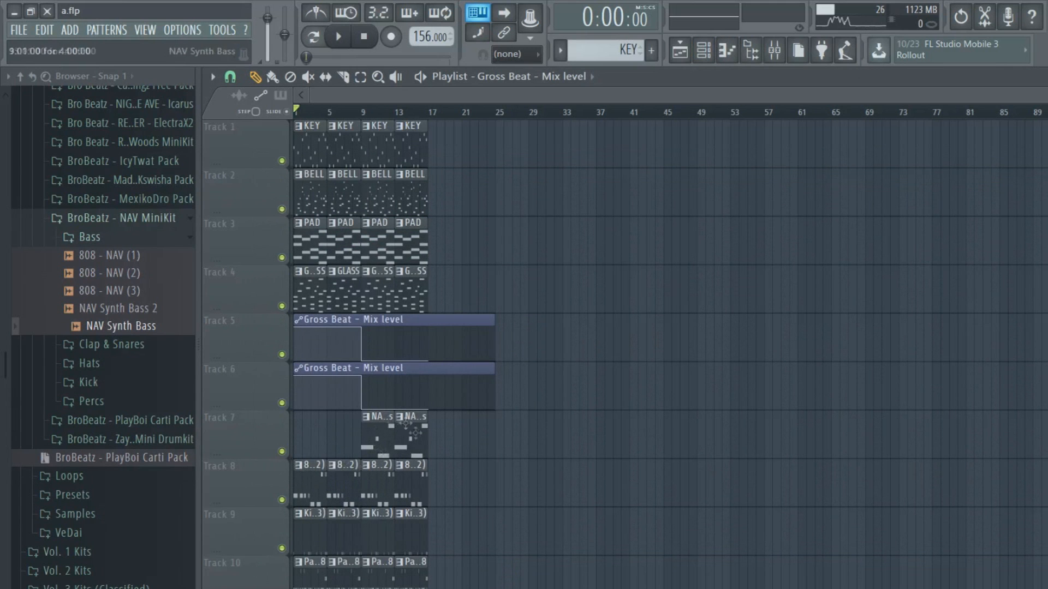
scroll(415, 499, down, 4)
click(310, 382)
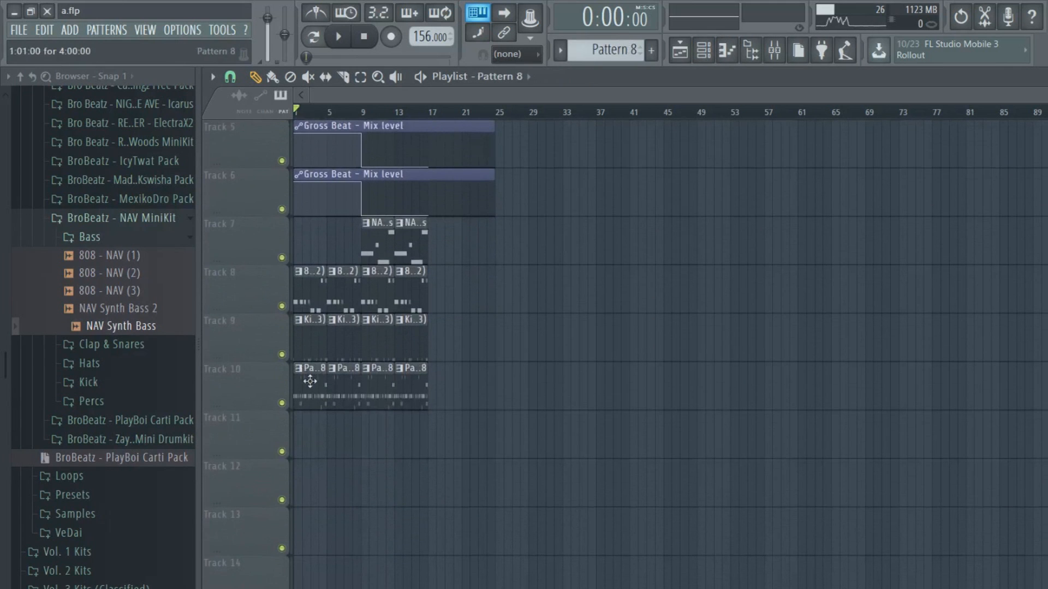
click(603, 50)
click(680, 244)
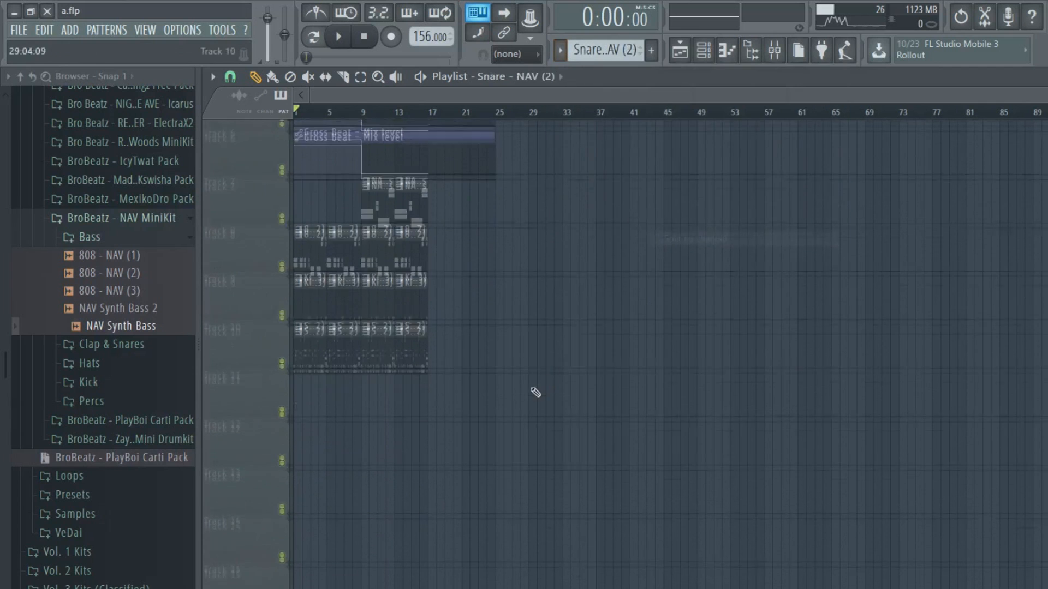
Spread the stacked split drum clips at bar 1 of track 10 downward onto their own tracks, starting from track 11.
drag(314, 334, 280, 522)
drag(306, 337, 288, 524)
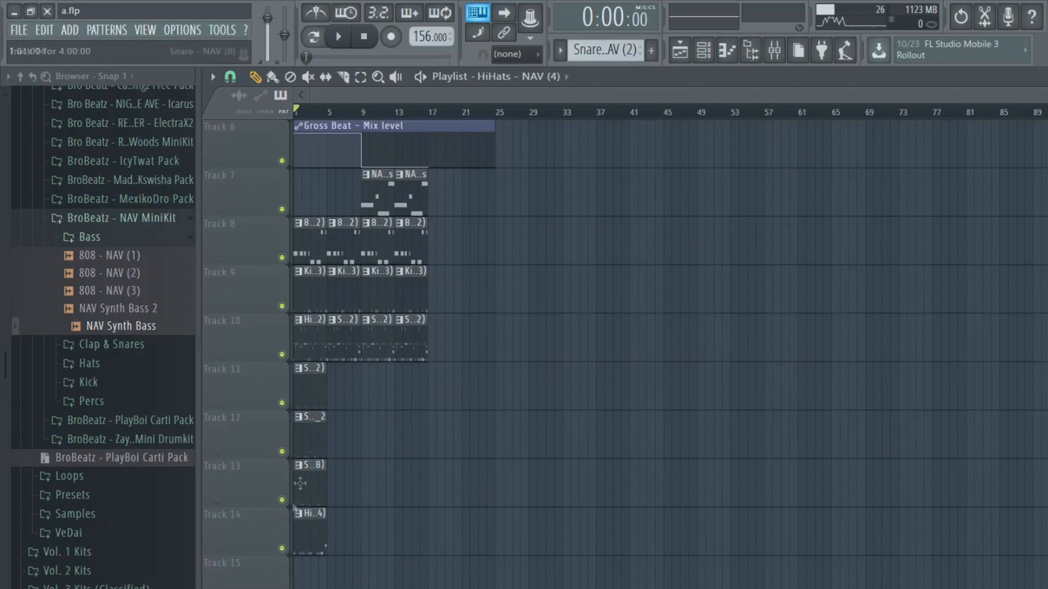
drag(274, 582, 275, 578)
drag(339, 583, 311, 542)
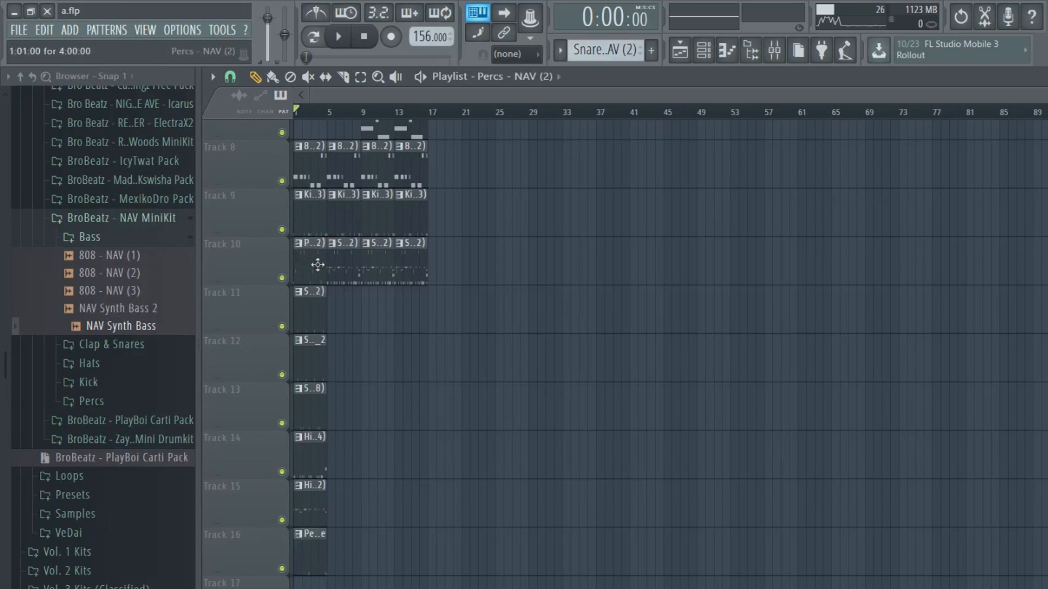
drag(306, 242, 308, 490)
Clear the remaining stacked drum clips from track 10 and duplicate the drum clips on tracks 11 to 18 up to bar 17.
right_click(351, 167)
drag(392, 169, 300, 579)
drag(306, 511, 408, 524)
scroll(408, 526, up, 2)
scroll(407, 491, up, 1)
scroll(401, 371, down, 3)
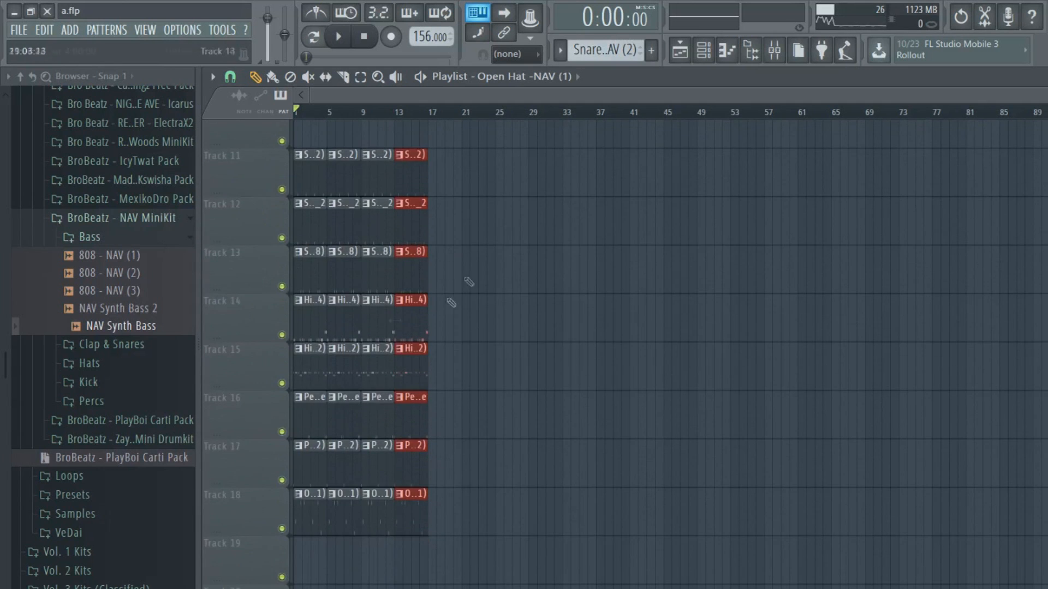
Duplicate all drum clips on tracks 11 to 18 so they run up to bar 33.
ctrl+click(502, 339)
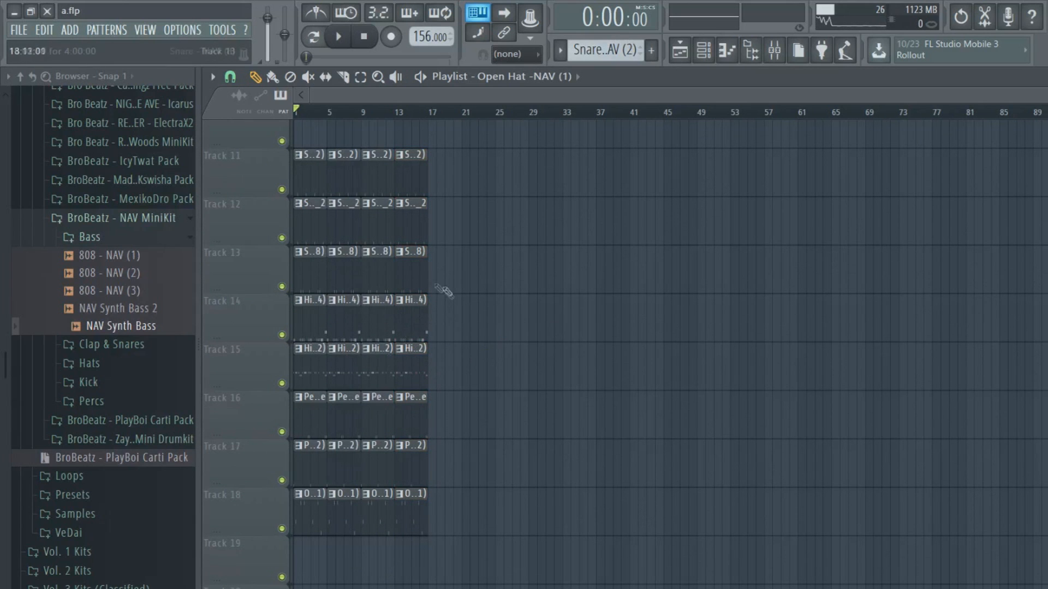
key(ctrl+a)
drag(303, 415, 440, 434)
click(632, 231)
scroll(544, 283, up, 6)
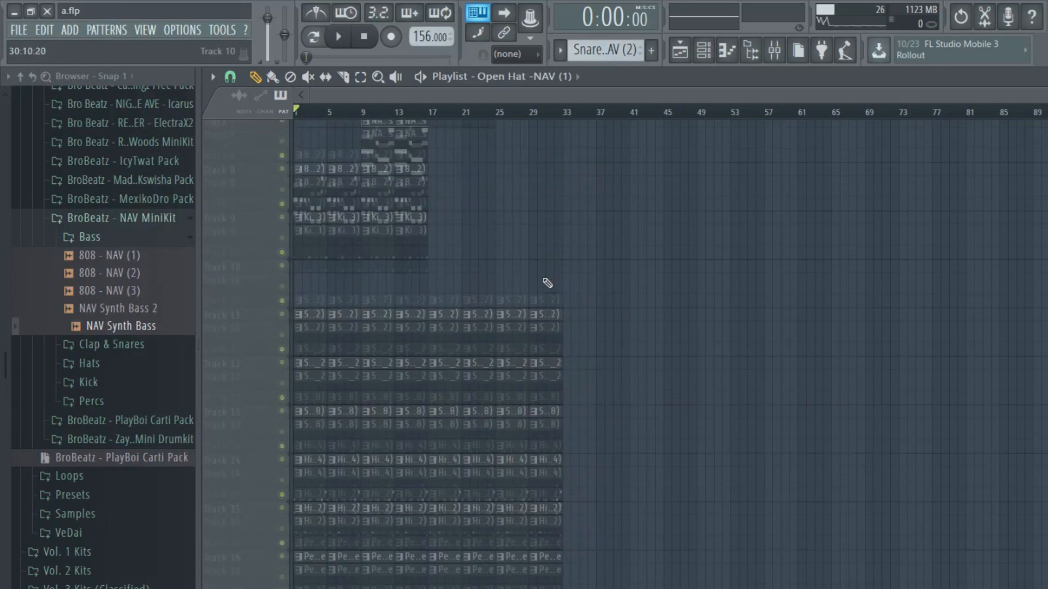
Remove the first two clips on tracks 13 and 14 and the first three clips on tracks 15 to 18.
scroll(420, 445, down, 8)
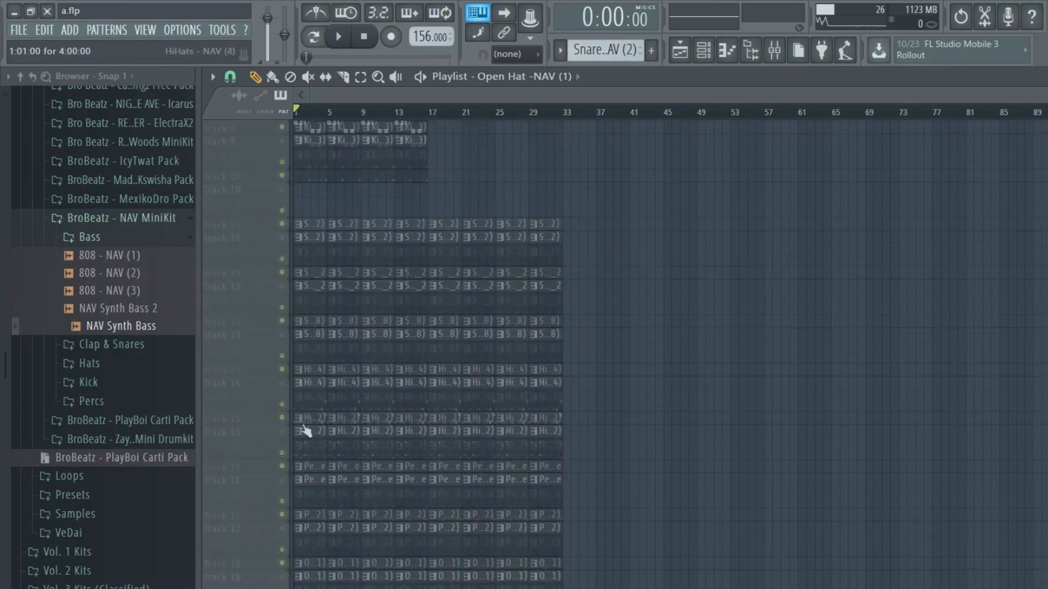
right_click(309, 417)
right_click(378, 417)
right_click(344, 273)
scroll(328, 251, up, 2)
right_click(313, 276)
right_click(344, 275)
scroll(311, 277, up, 2)
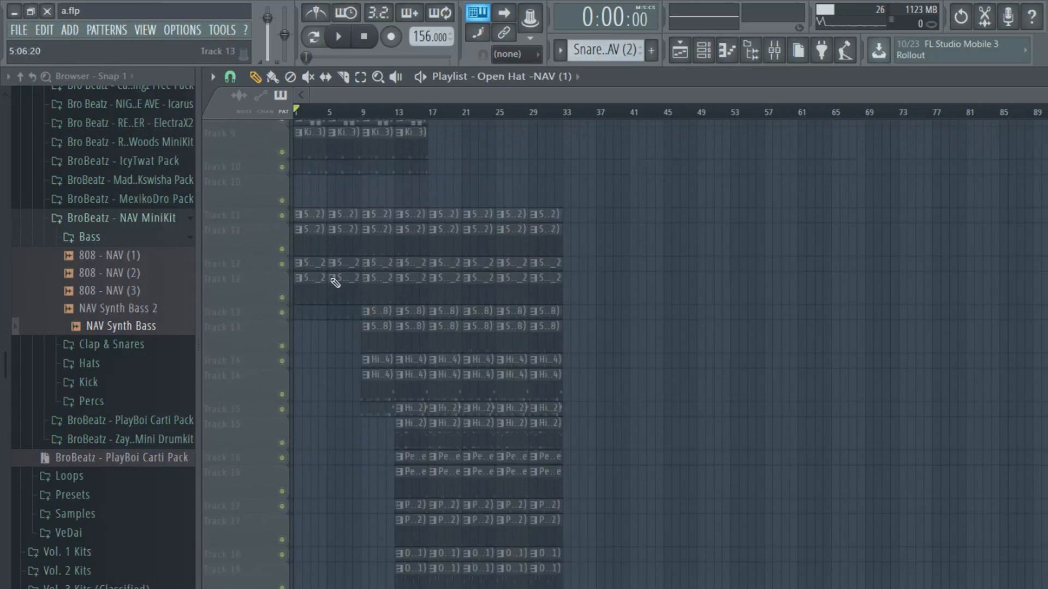
Extend the Gross Beat mix level clip on track 5 to bar 53 and the one on track 6 to bar 54.
scroll(351, 322, up, 8)
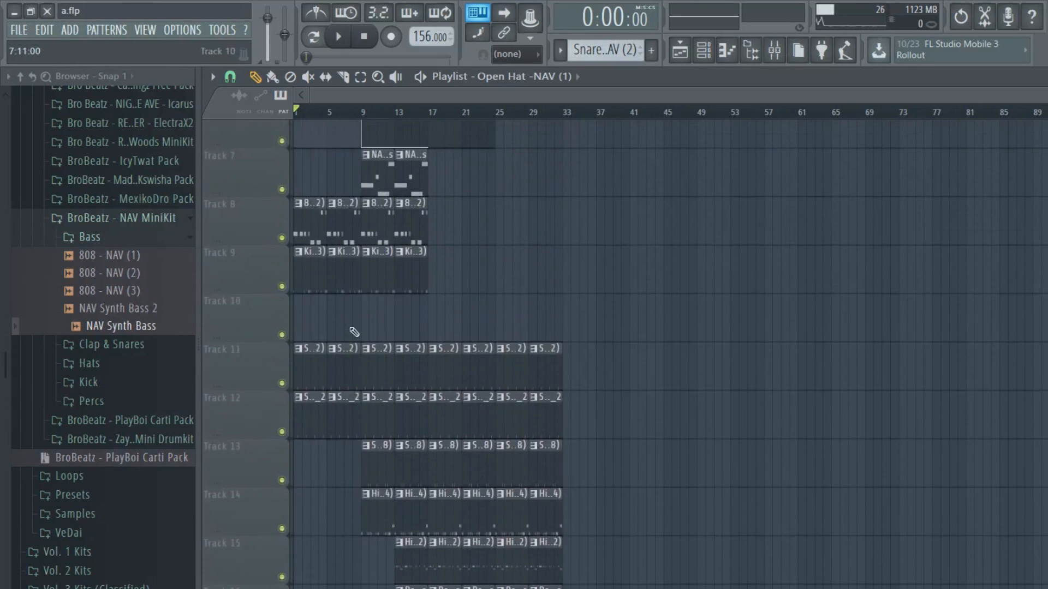
scroll(355, 332, down, 4)
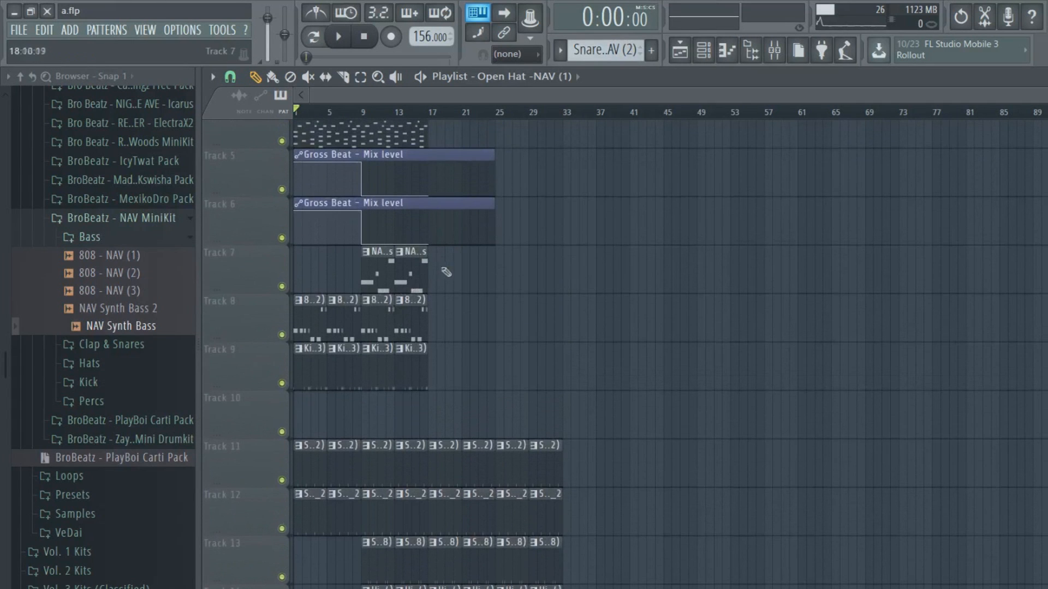
scroll(458, 281, up, 2)
drag(497, 264, 646, 264)
drag(496, 301, 722, 301)
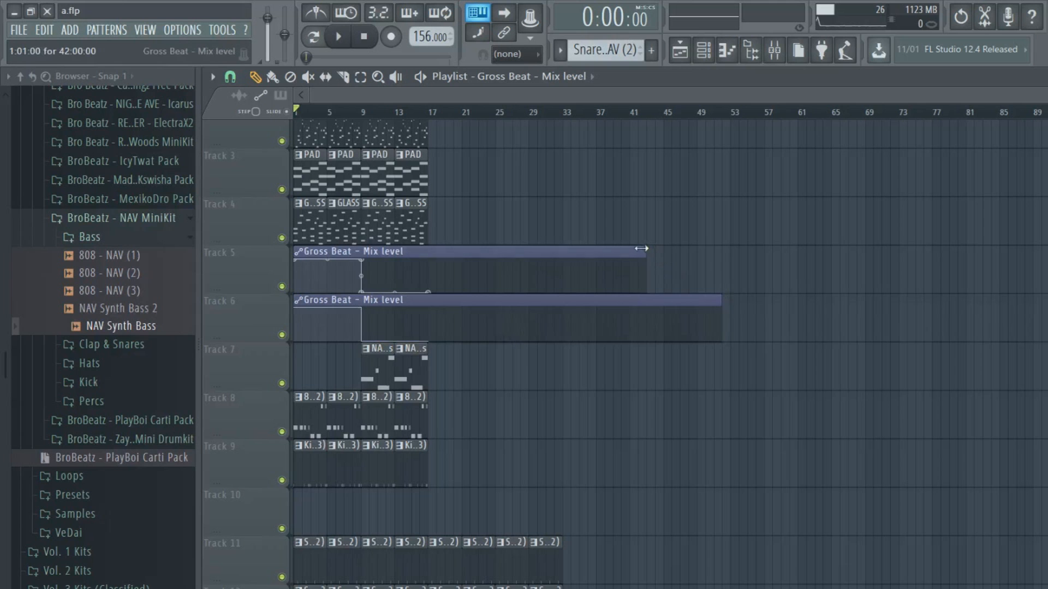
drag(641, 248, 725, 248)
drag(719, 301, 737, 302)
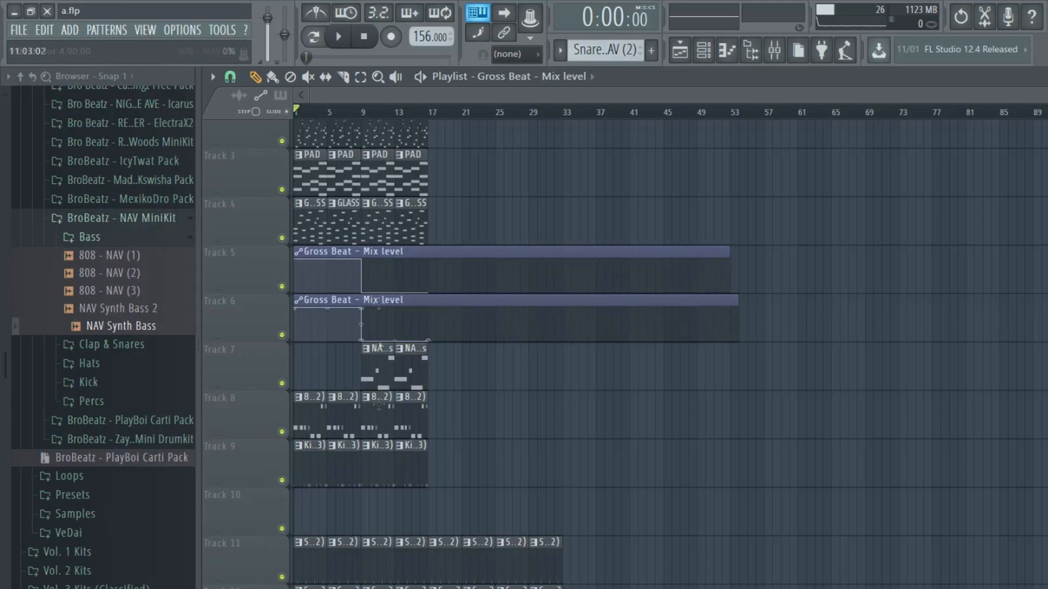
Duplicate the KEY, BELL, PAD and GLASS clips so they run up to bar 49.
scroll(377, 403, up, 2)
drag(461, 156, 580, 298)
click(543, 478)
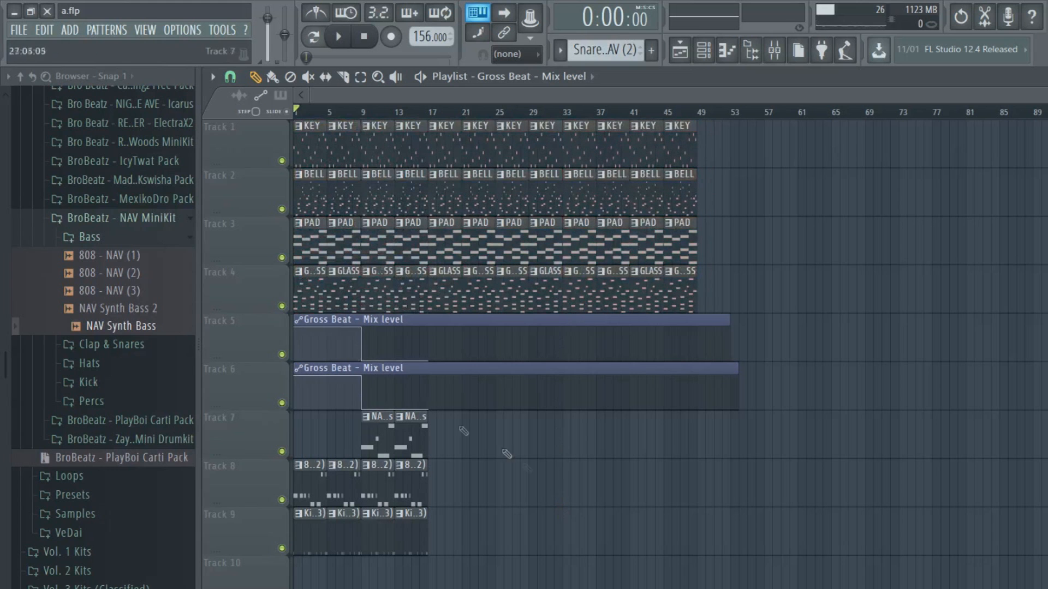
Remove the KEY and BELL clips before bar 9 so both parts start at bar 9.
right_click(316, 203)
right_click(316, 156)
right_click(344, 150)
right_click(347, 191)
right_click(374, 189)
right_click(377, 157)
scroll(402, 480, down, 2)
scroll(394, 415, up, 2)
drag(410, 140, 386, 152)
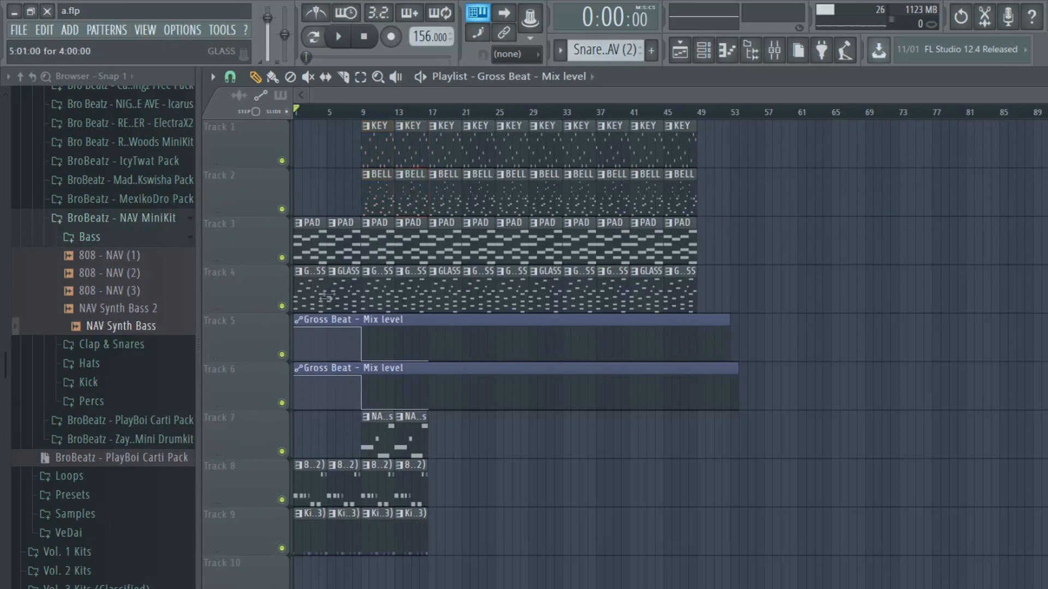
Shift the 808 and kick clips to start at bar 9 and the NAV Synth Bass clips to start at bar 17.
scroll(326, 296, down, 2)
drag(447, 342, 244, 502)
drag(310, 391, 377, 403)
click(341, 419)
drag(443, 335, 478, 339)
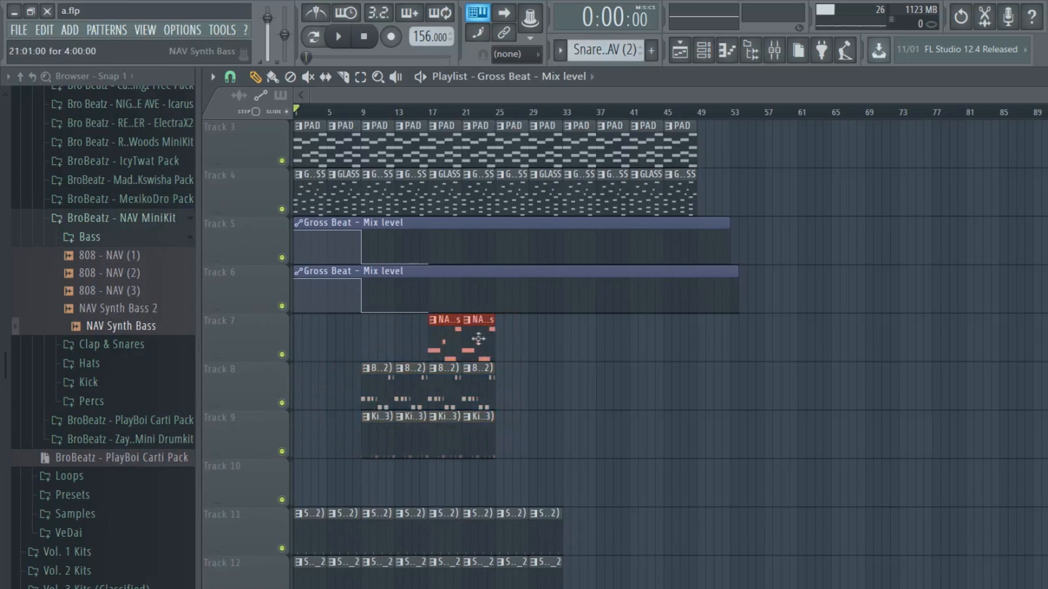
Remove the 808 and kick clips at bars 17 and 21 and duplicate the NAV Synth Bass clips up to bar 33.
right_click(475, 390)
right_click(444, 389)
right_click(479, 430)
right_click(447, 434)
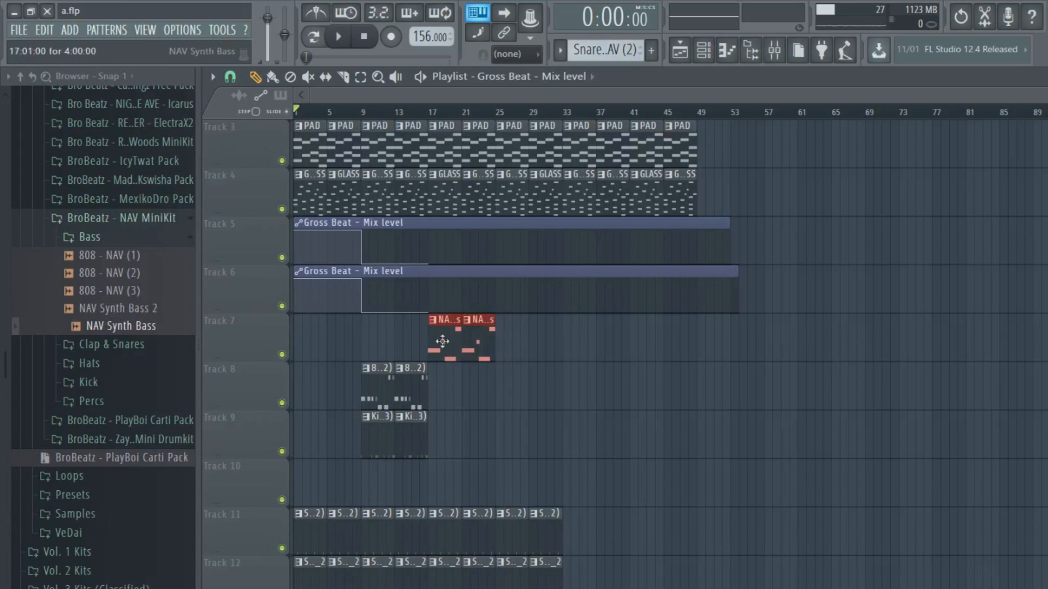
drag(442, 342, 506, 345)
Copy the two kick clips to bar 25, and copy the two 808 and kick clips from bar 9 to bar 33.
scroll(482, 437, down, 4)
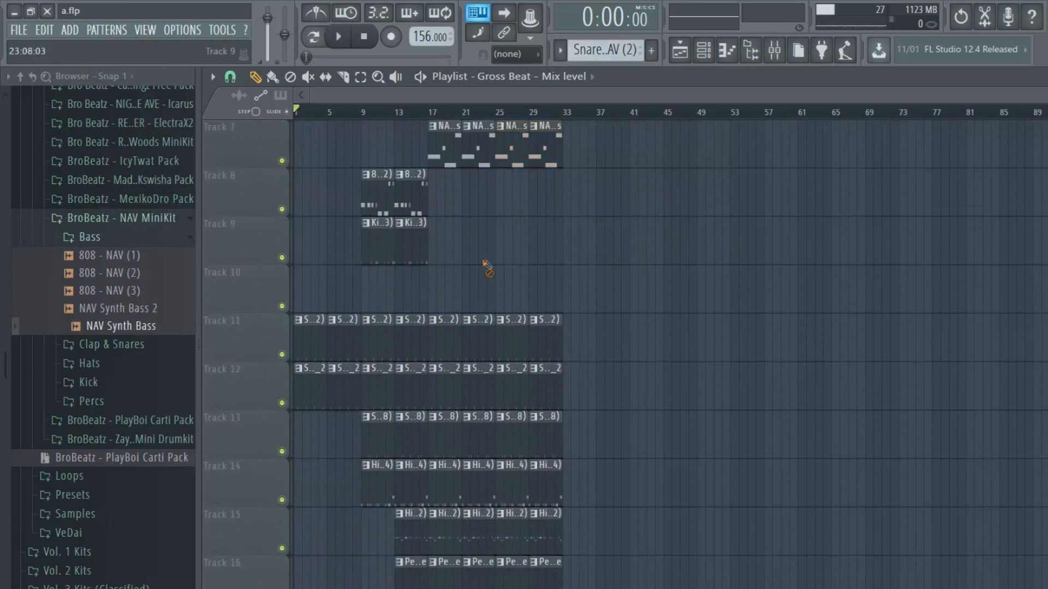
scroll(487, 268, up, 2)
drag(445, 372, 503, 344)
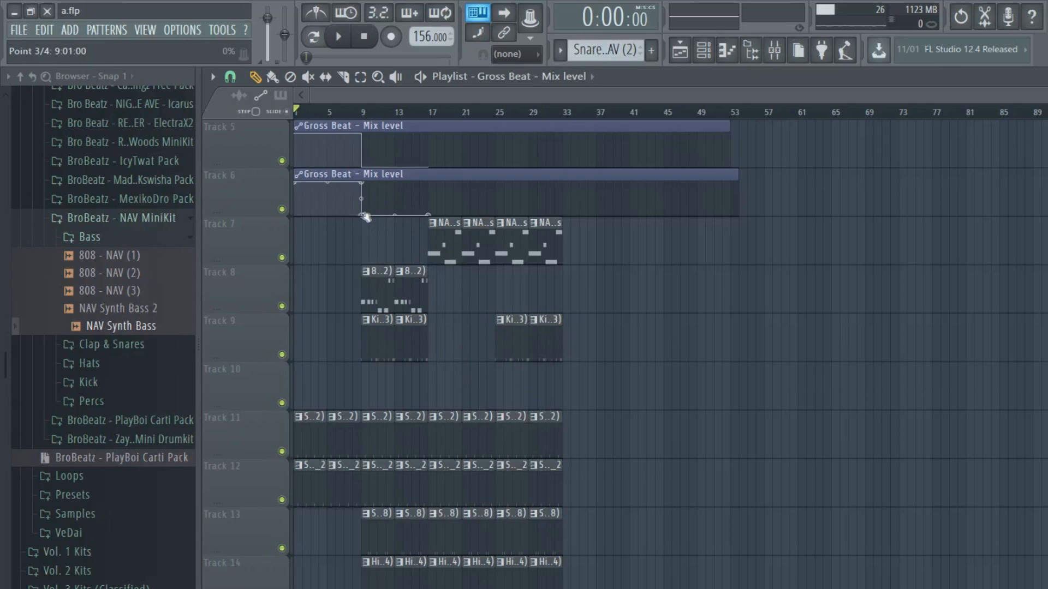
drag(422, 271, 362, 362)
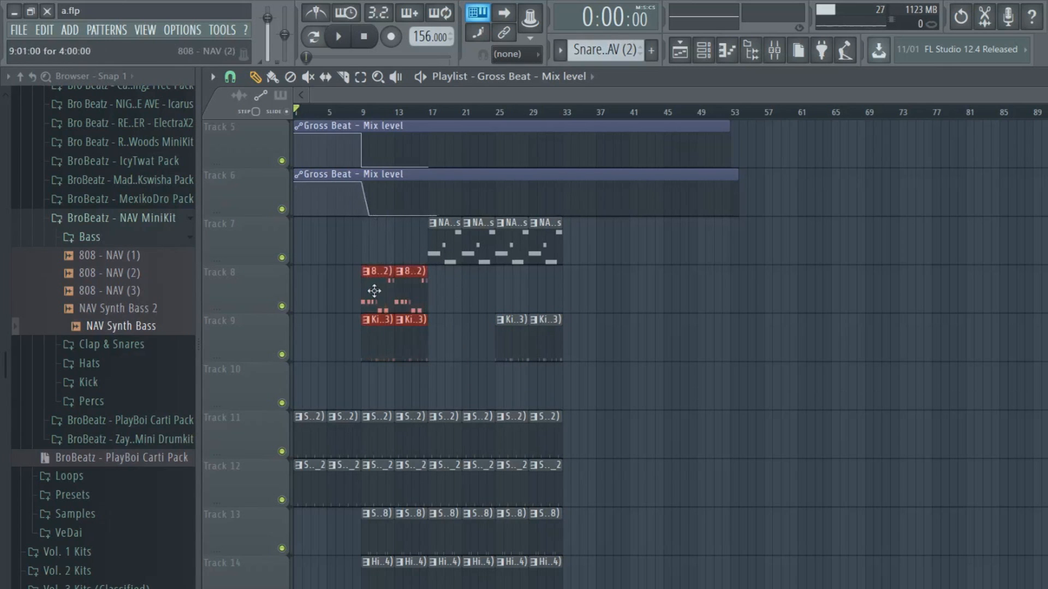
drag(375, 291, 576, 291)
Copy two NAV Synth Bass clips to bar 41 and duplicate the last four drum clips of tracks 11 to 18 up to bar 49.
drag(553, 219, 635, 248)
drag(584, 406, 446, 537)
drag(442, 358, 578, 358)
scroll(502, 293, up, 5)
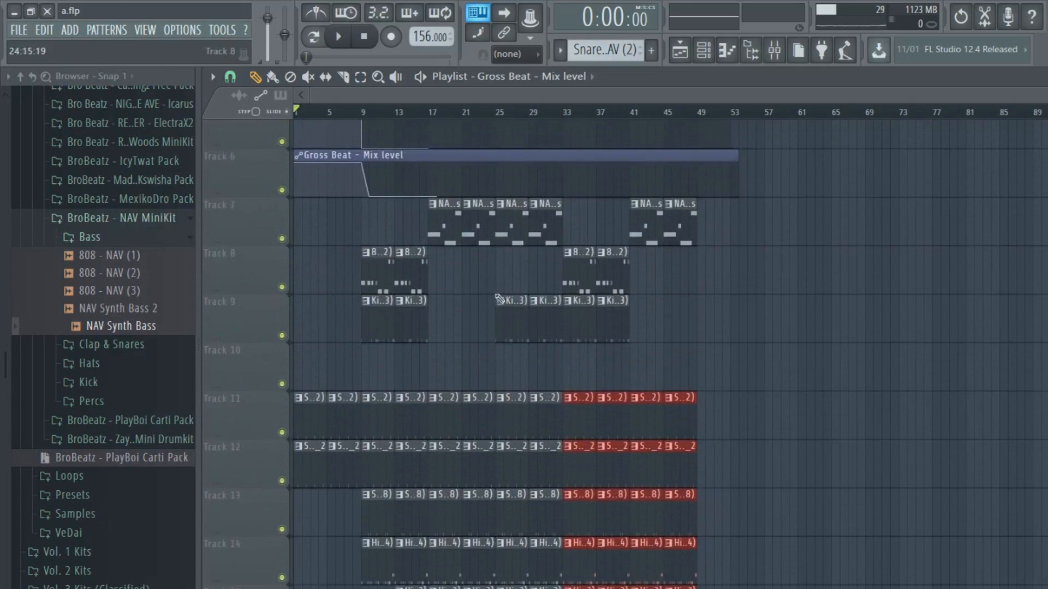
scroll(491, 311, up, 4)
scroll(540, 303, up, 1)
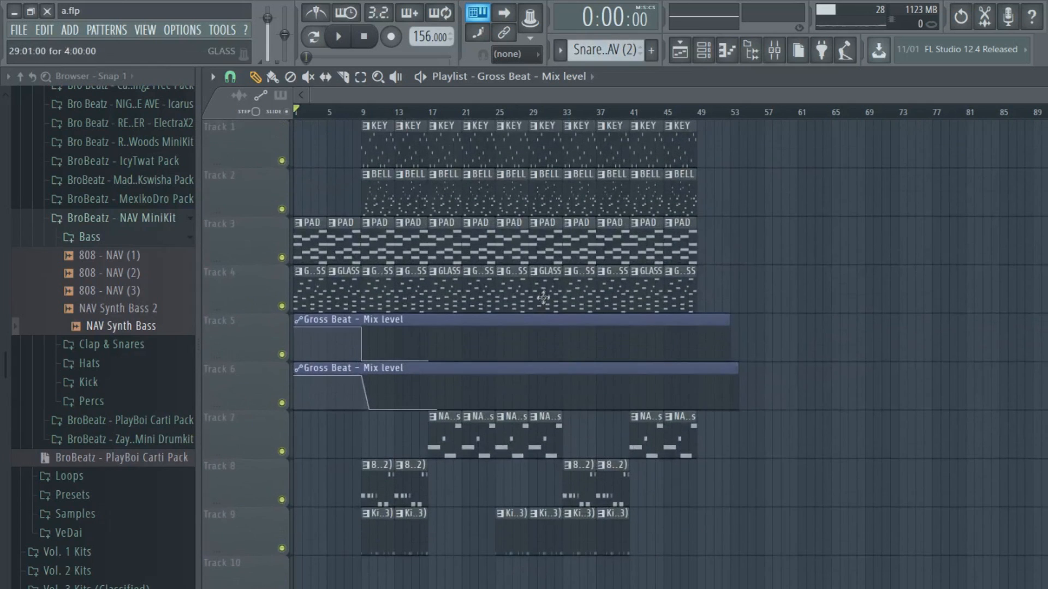
Reshape both Gross Beat mix level envelopes to hold full level until bar 33 and drop to zero up to bar 53.
scroll(540, 303, down, 1)
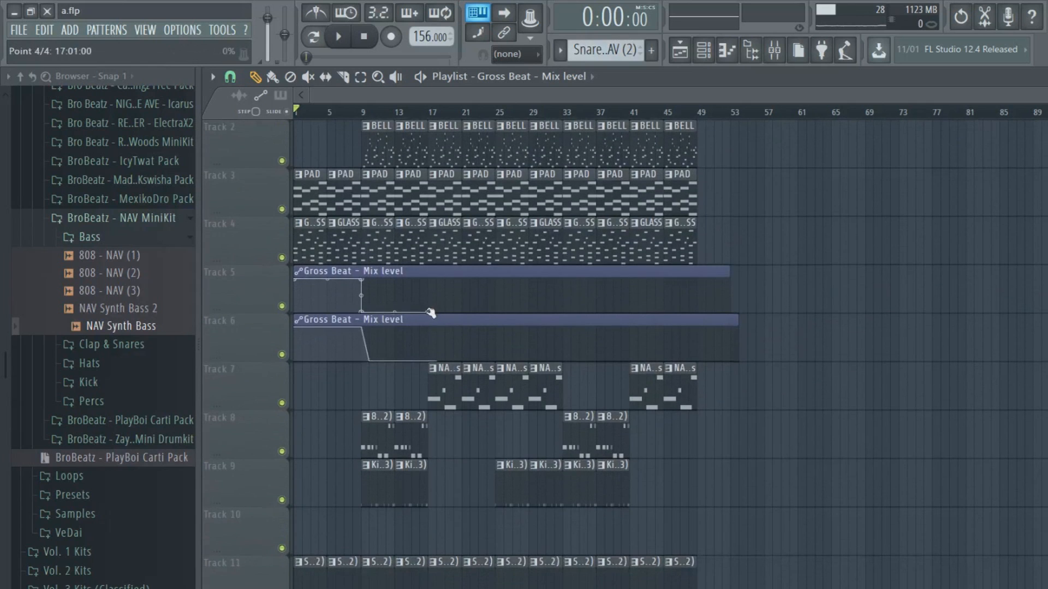
drag(528, 304, 564, 268)
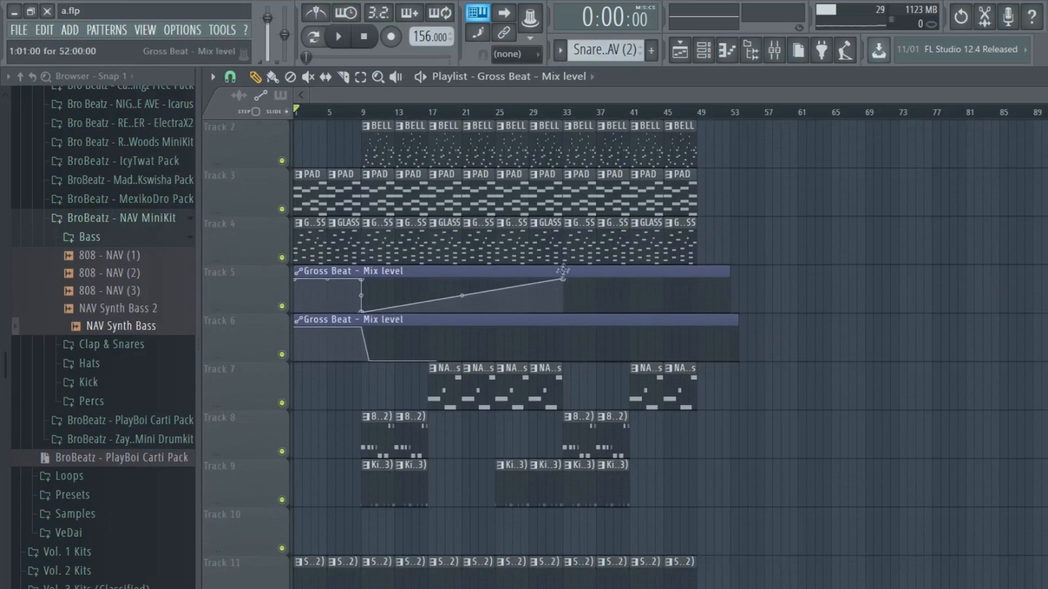
right_click(361, 311)
click(385, 335)
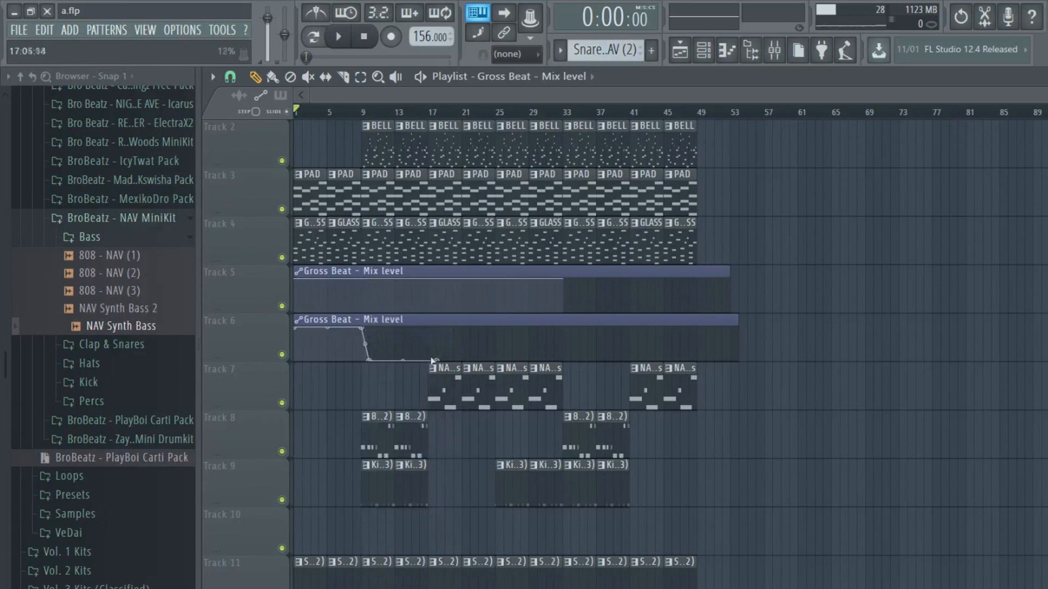
drag(443, 361, 561, 314)
right_click(375, 361)
click(397, 365)
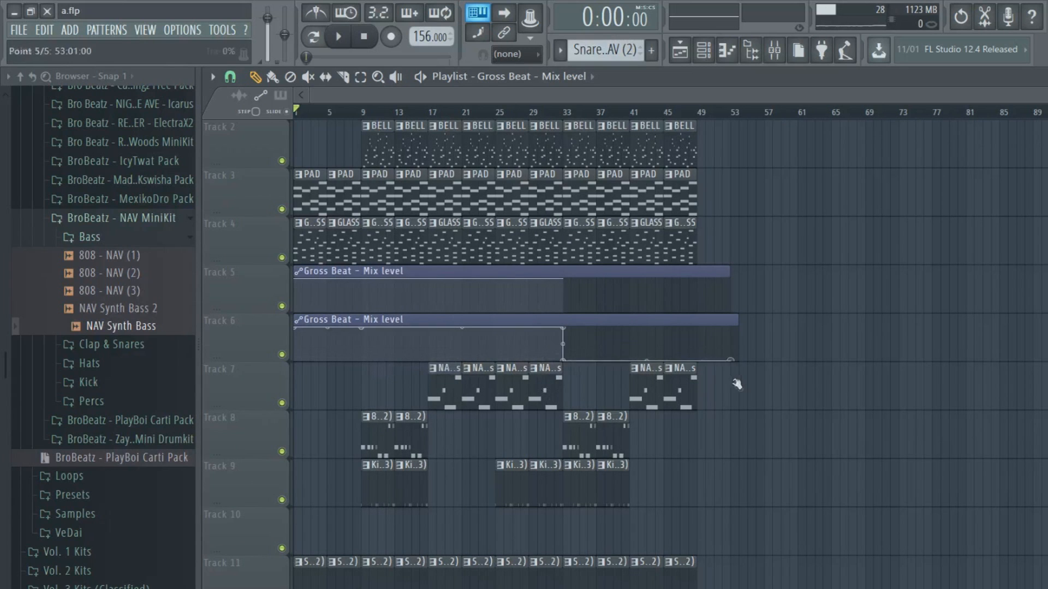
Play the arrangement from the start, fit tracks 1 to 18 in the playlist and enlarge track 6.
click(335, 37)
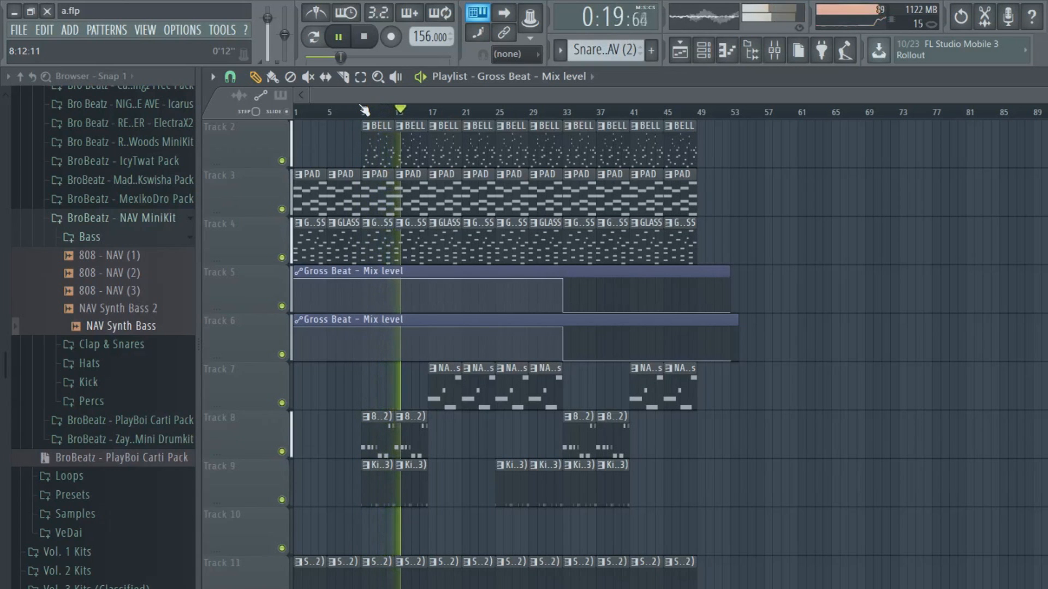
scroll(377, 119, up, 2)
scroll(475, 215, down, 2)
scroll(475, 215, down, 3)
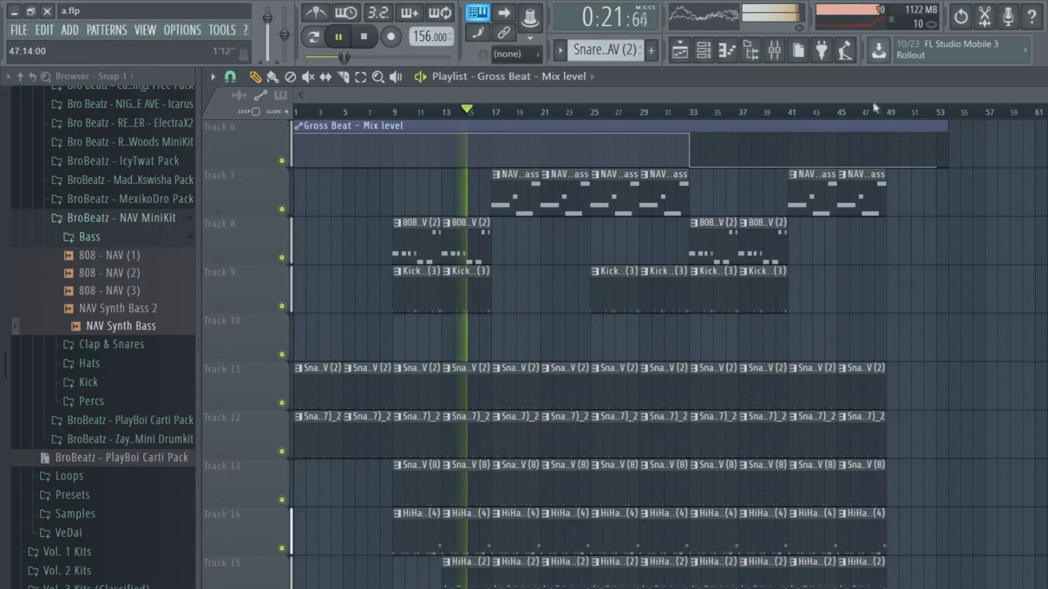
drag(879, 96, 901, 96)
right_click(379, 84)
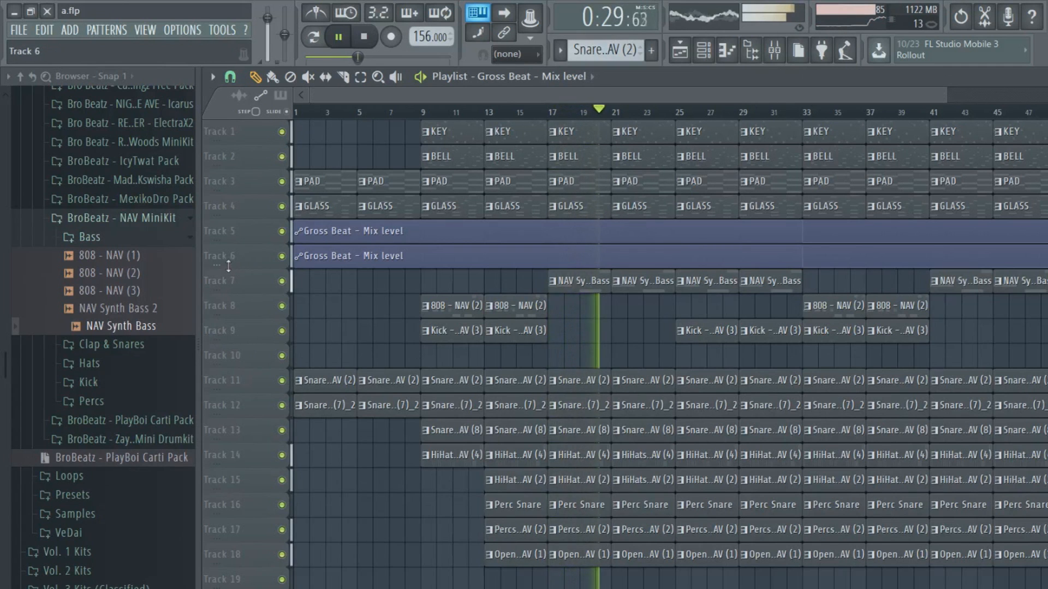
drag(228, 267, 227, 277)
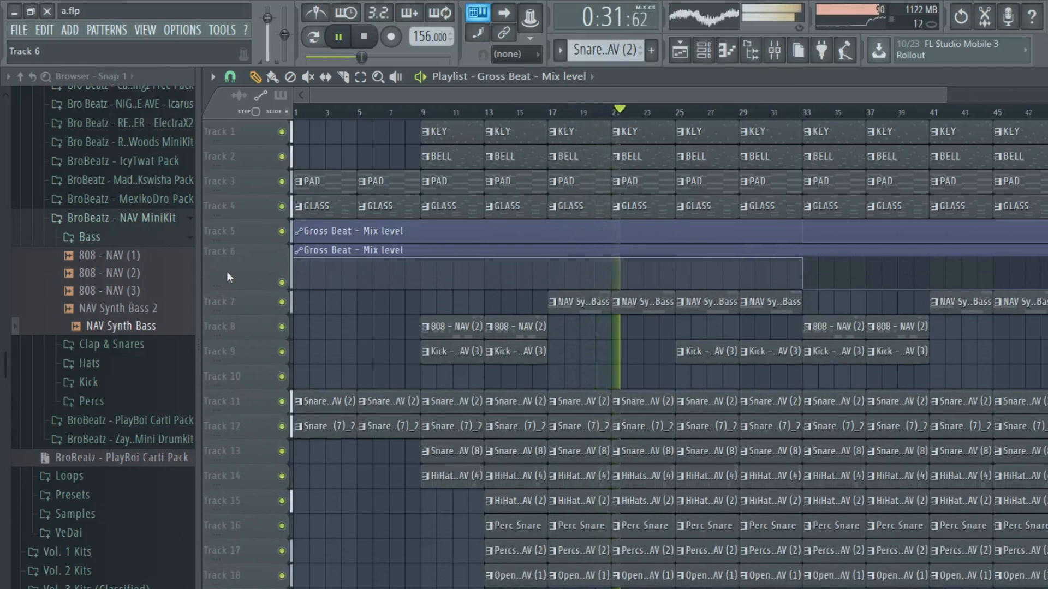
Remove the Perc Snare, Percs and Open Hat clips at bars 25 and 29, plus the KEY and BELL clips at bar 29.
right_click(706, 526)
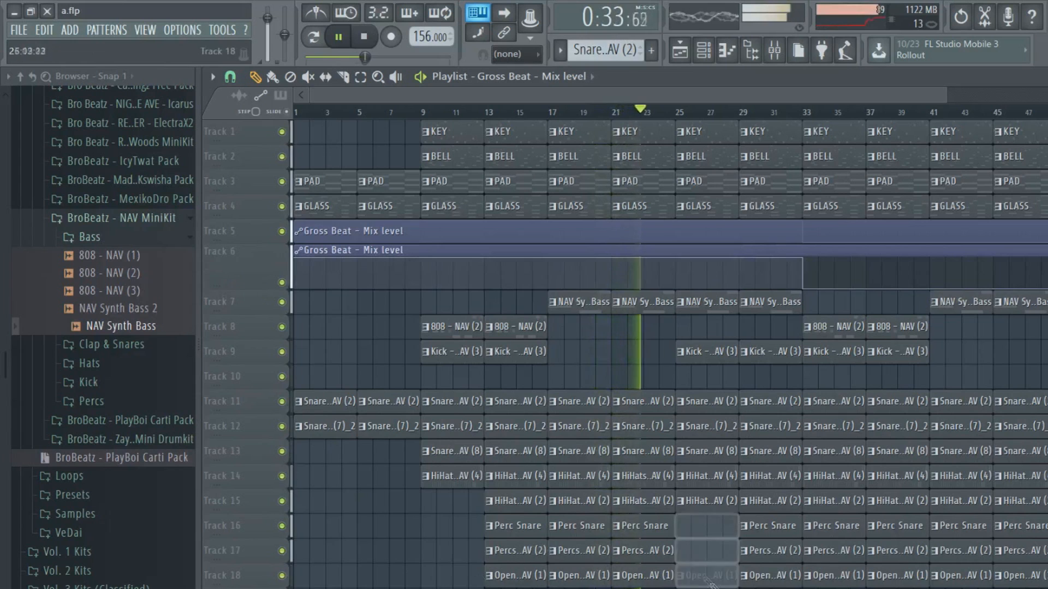
right_click(769, 551)
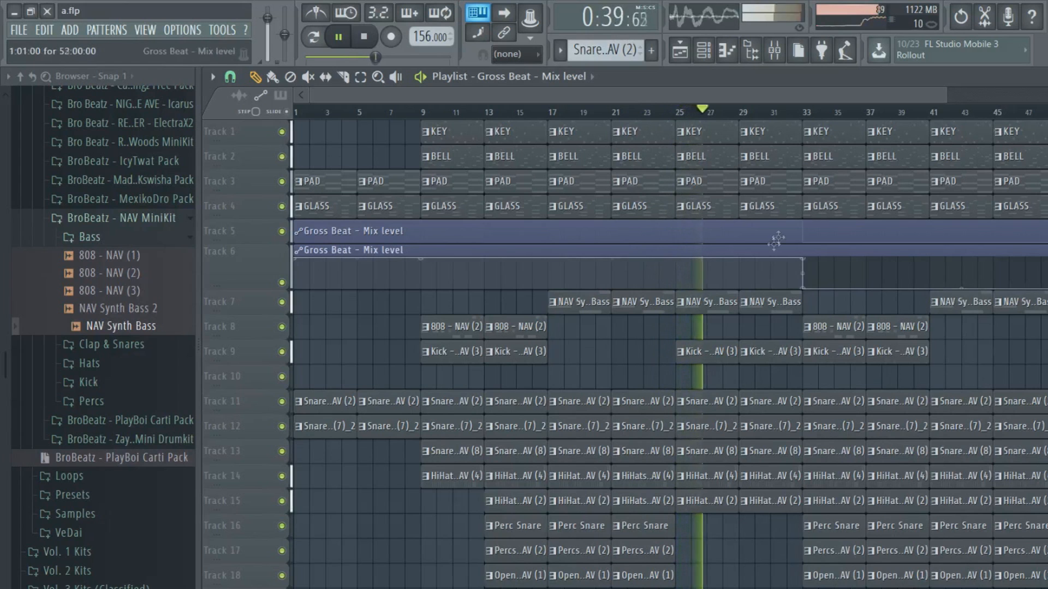
right_click(770, 157)
right_click(769, 132)
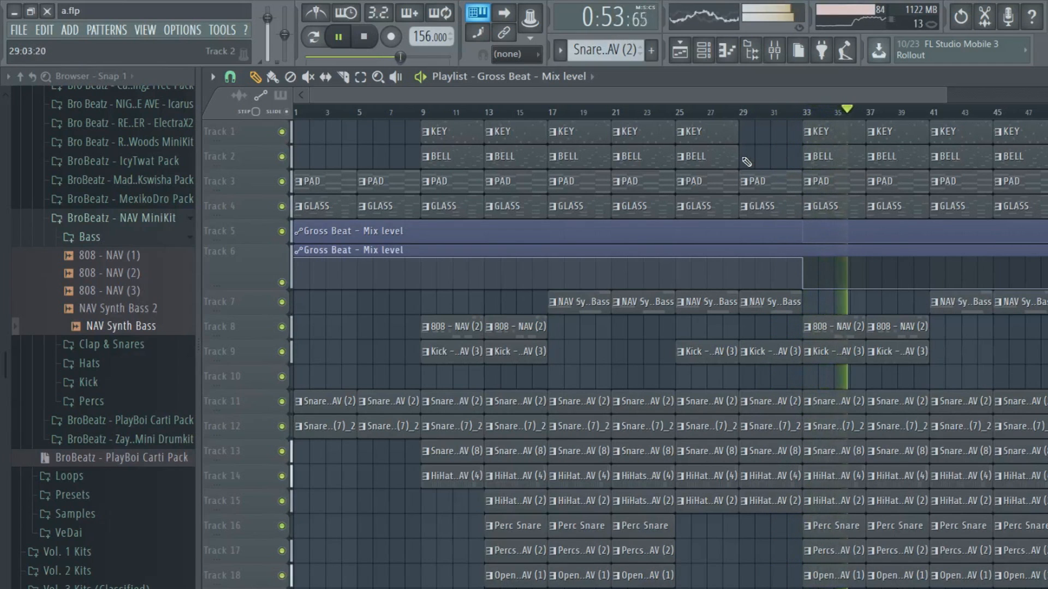
Remove the PAD and GLASS clips at bars 37 and 45.
right_click(895, 183)
right_click(896, 209)
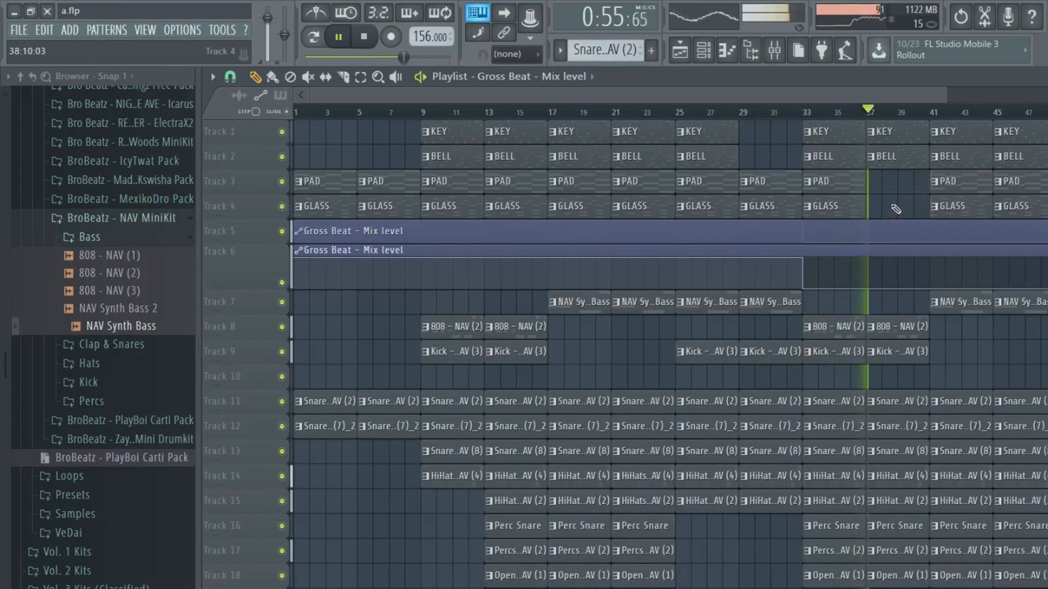
right_click(1014, 183)
right_click(1014, 207)
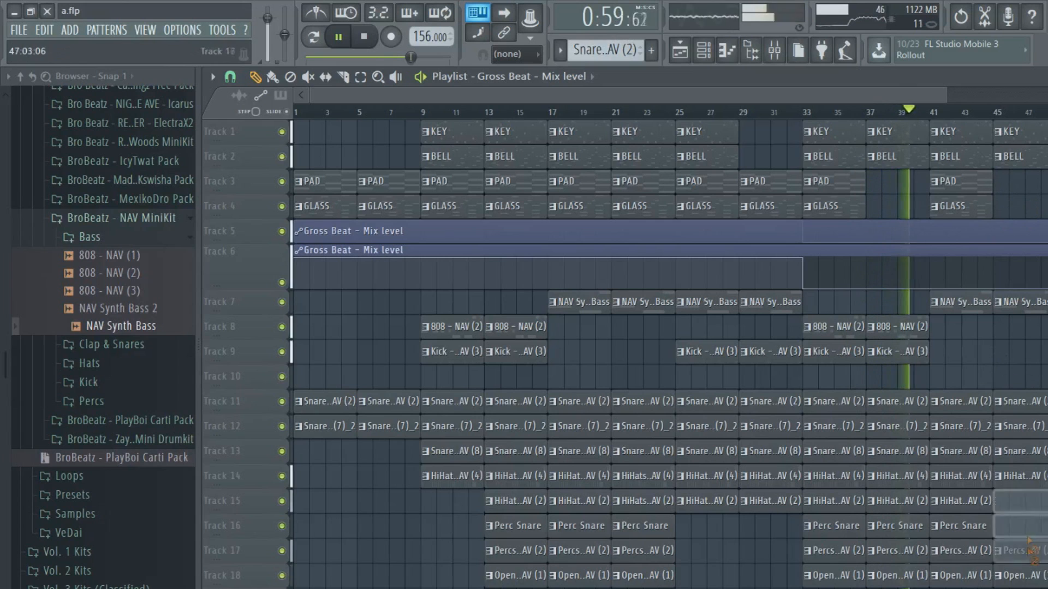
Remove the clips on tracks 15 to 18 at bar 45 and the HiHats - NAV (4) clip at bar 41, and stop playback.
right_click(1014, 500)
right_click(1014, 525)
right_click(1014, 550)
right_click(1014, 575)
right_click(962, 476)
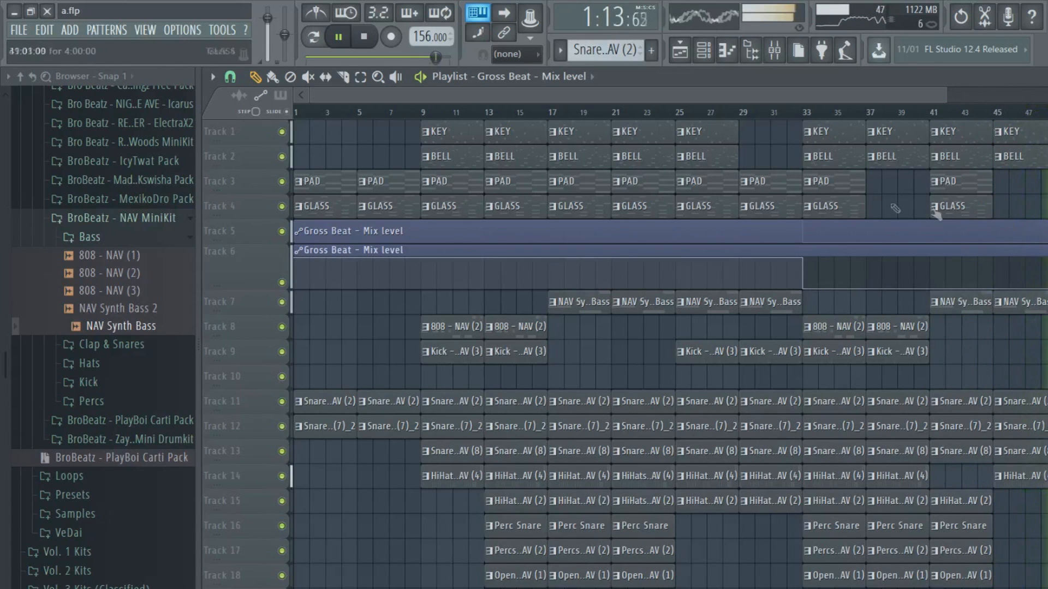
click(376, 36)
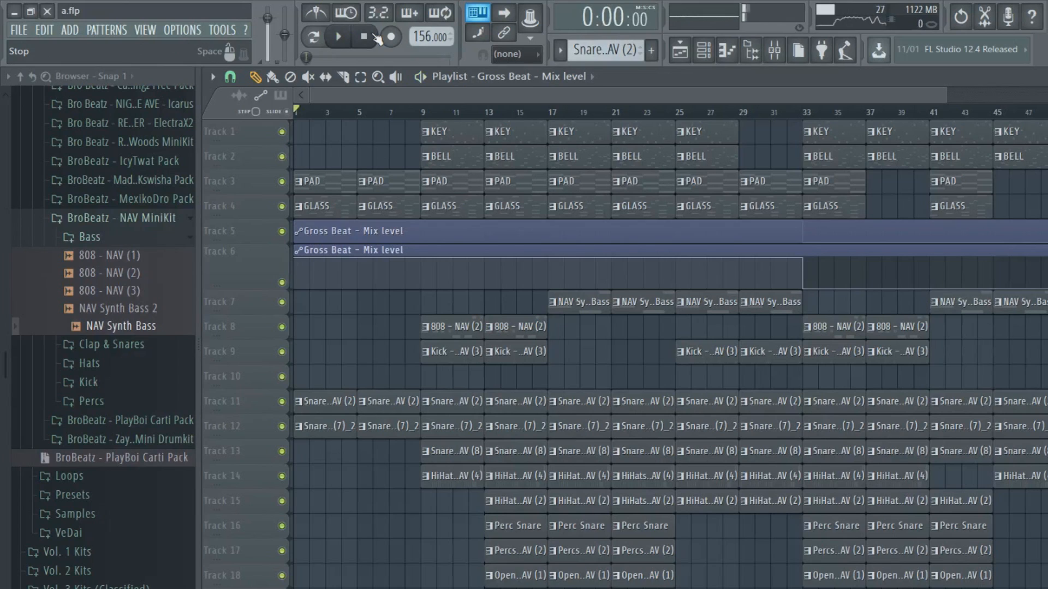